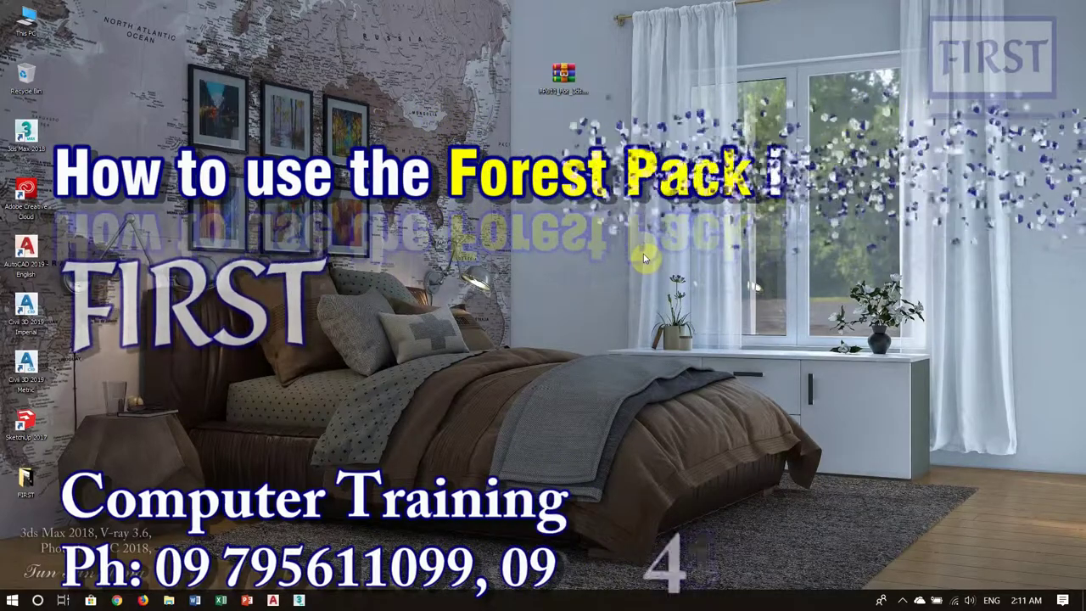
# - Select the FP611_For_3ds_Max_2015_&_2018 RAR archive on the desktop and open it in WinRAR
pyautogui.click(563, 79)
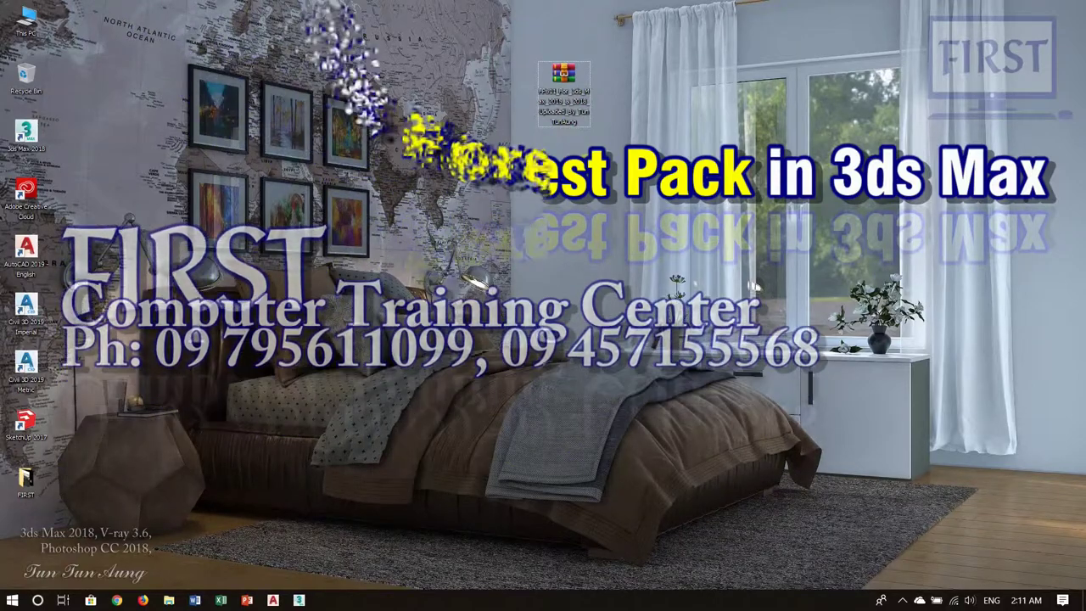
pyautogui.doubleClick(564, 76)
# - Extract the password-protected archive here and place the Forest Pack 6.1 folder beside the RAR
pyautogui.moveTo(352, 246); pyautogui.dragTo(295, 255)
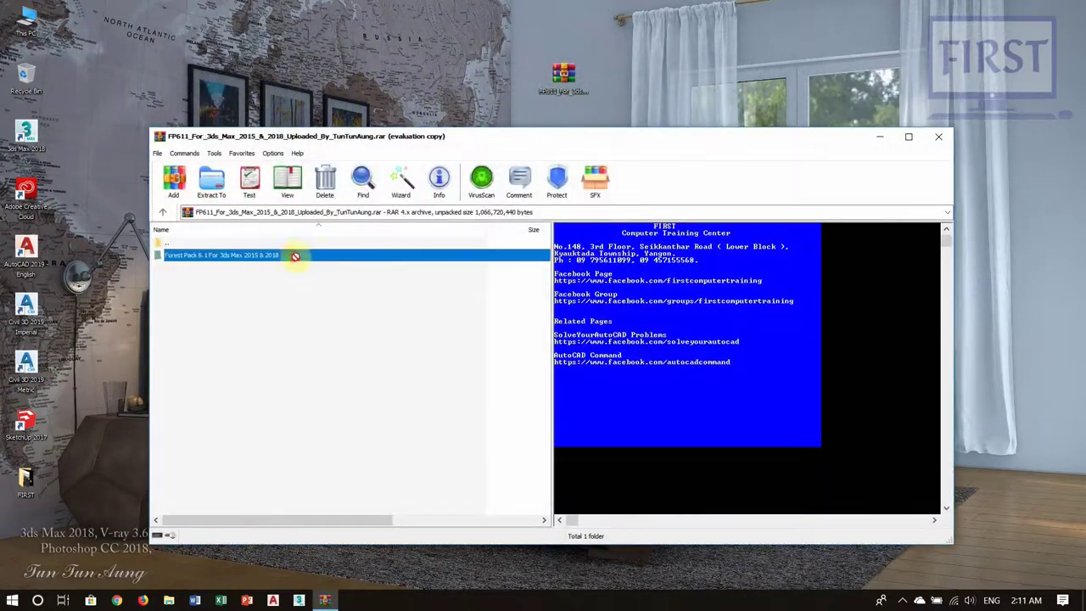
pyautogui.click(939, 136)
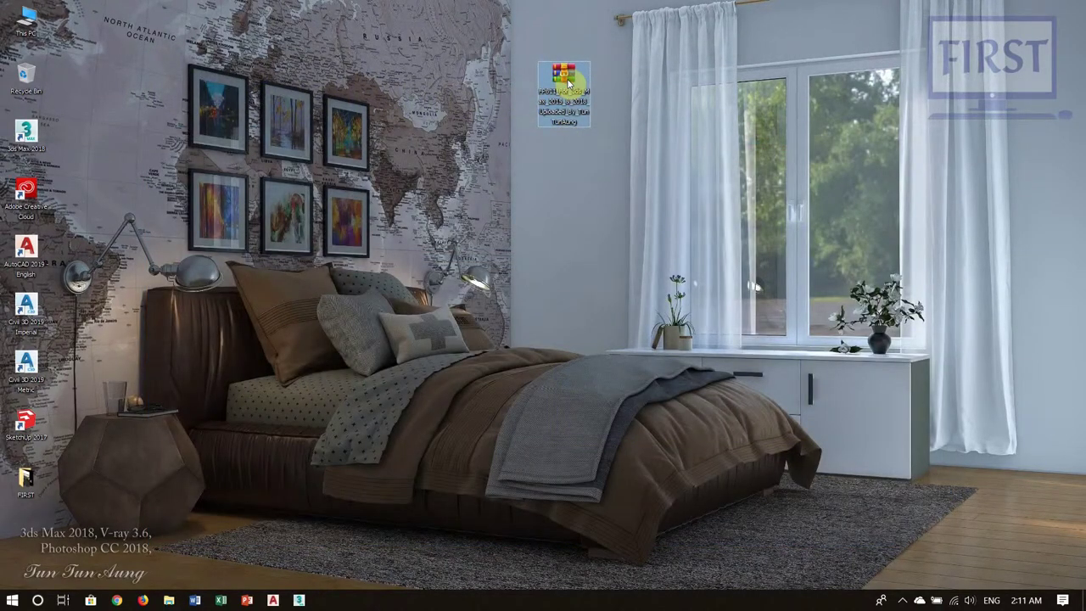
pyautogui.rightClick(568, 81)
pyautogui.click(644, 139)
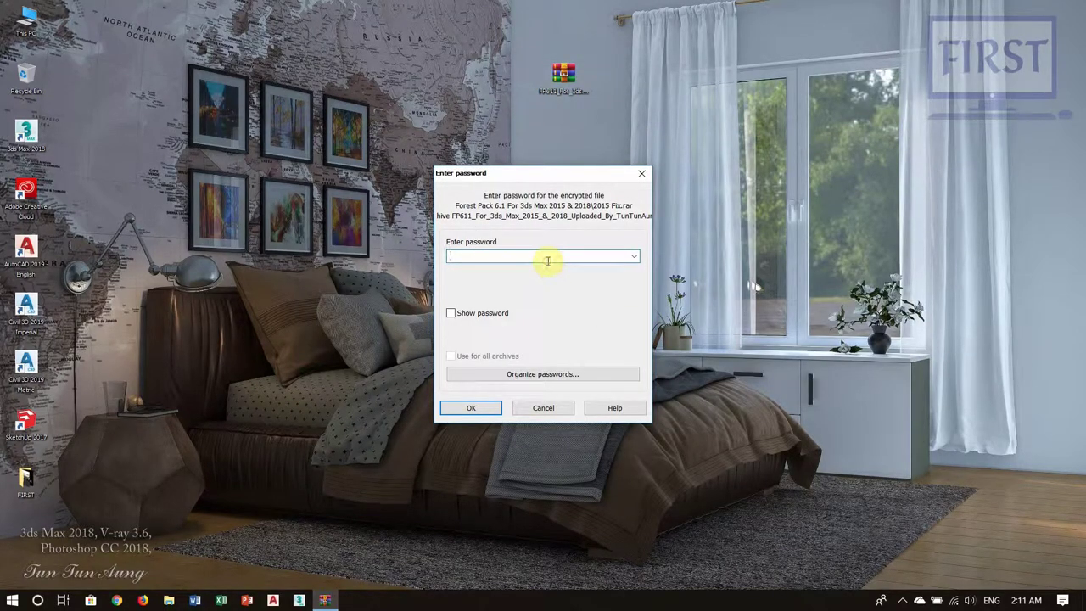
pyautogui.press('Return')
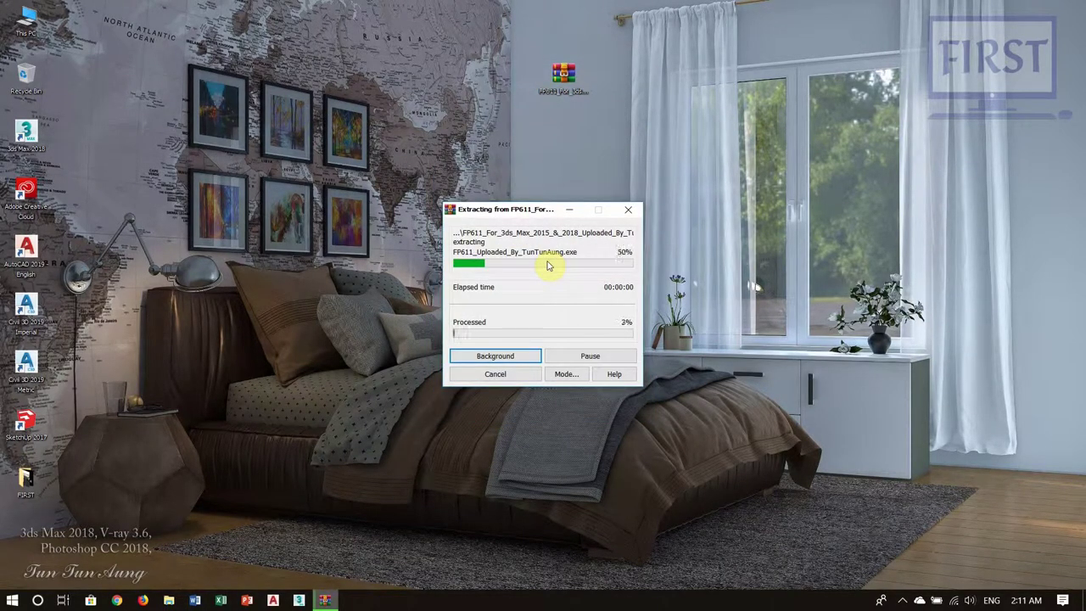
pyautogui.moveTo(556, 209); pyautogui.dragTo(386, 53)
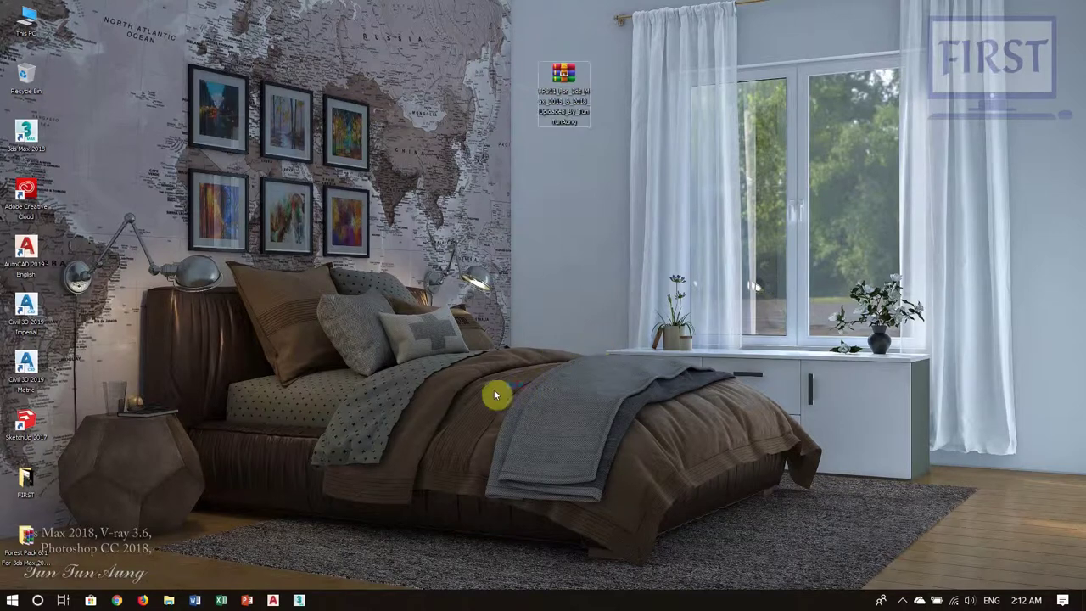
pyautogui.moveTo(25, 535); pyautogui.dragTo(618, 83)
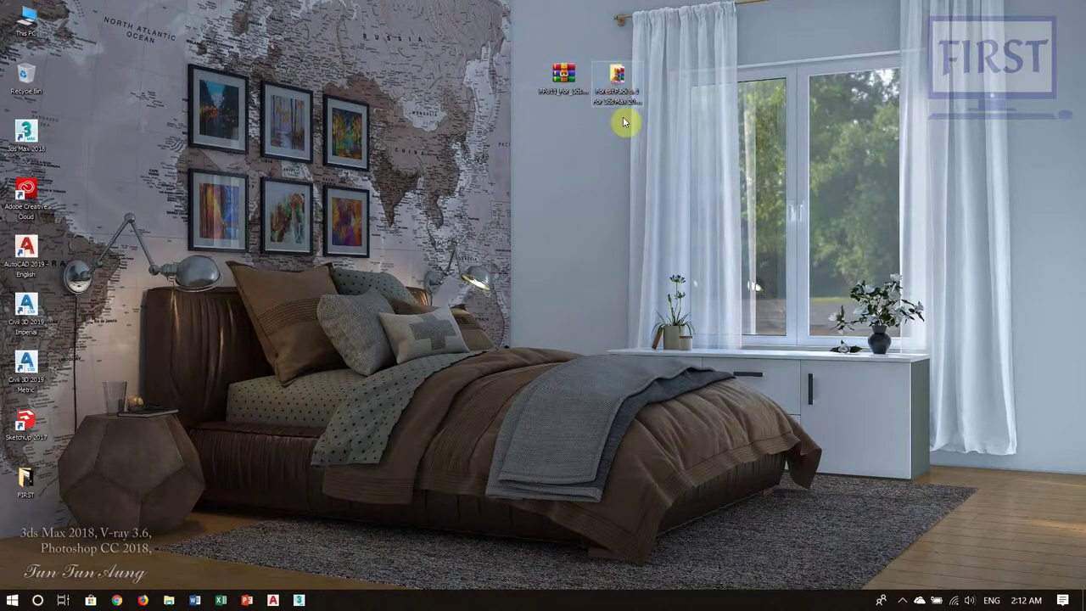
# - Open the extracted Forest Pack folder and look over the installer, library parts and Fix archives
pyautogui.doubleClick(618, 85)
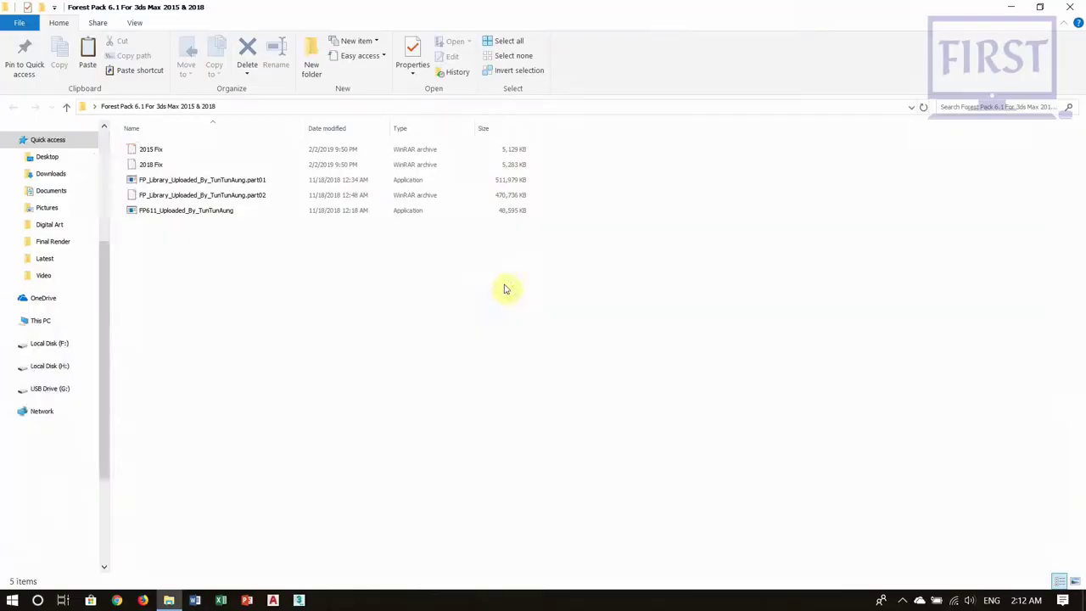
pyautogui.click(210, 214)
pyautogui.click(218, 196)
pyautogui.keyDown('shift'); pyautogui.click(218, 181); pyautogui.keyUp('shift')
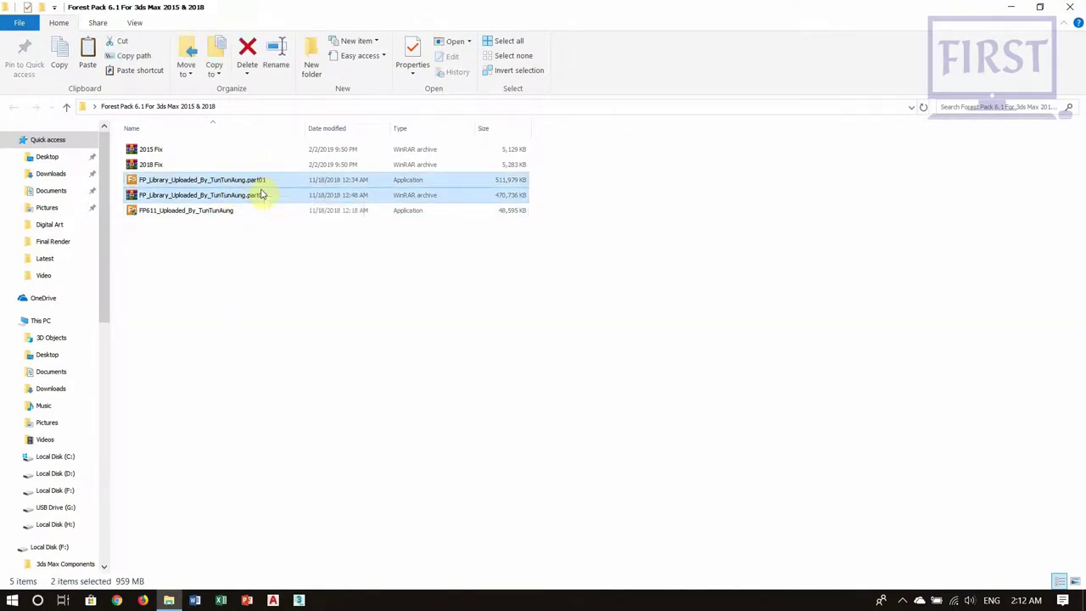
pyautogui.click(258, 273)
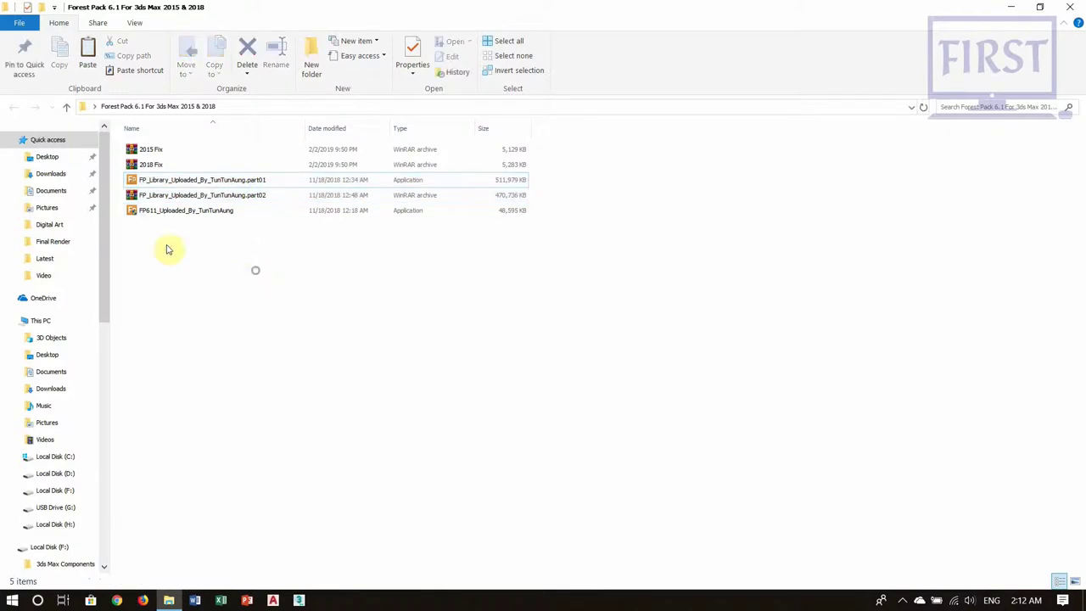
pyautogui.doubleClick(164, 151)
pyautogui.doubleClick(164, 165)
pyautogui.click(313, 276)
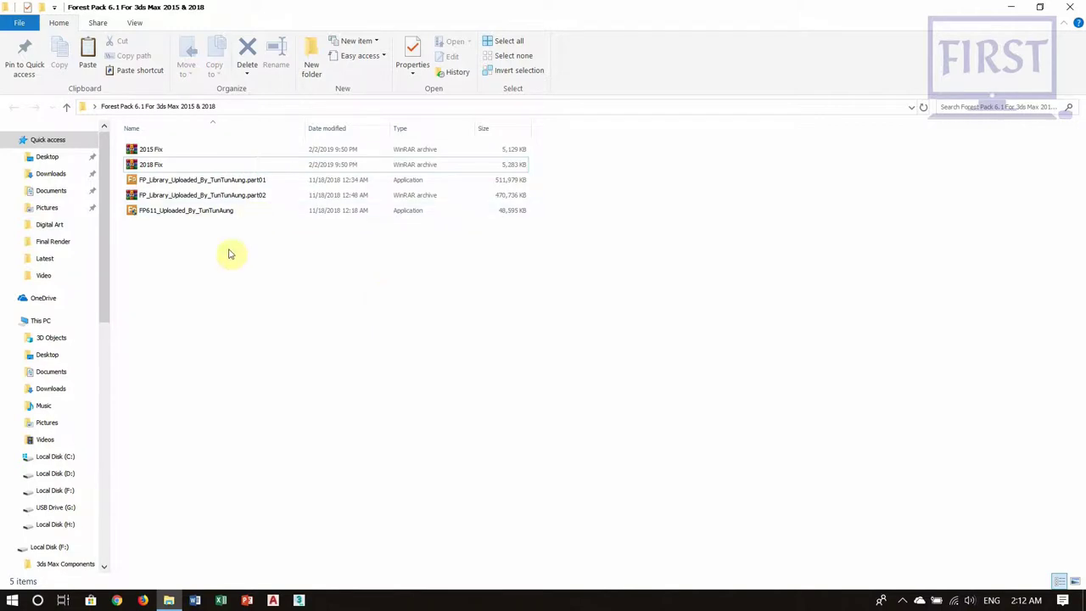
pyautogui.moveTo(228, 249); pyautogui.dragTo(150, 182)
pyautogui.doubleClick(166, 165)
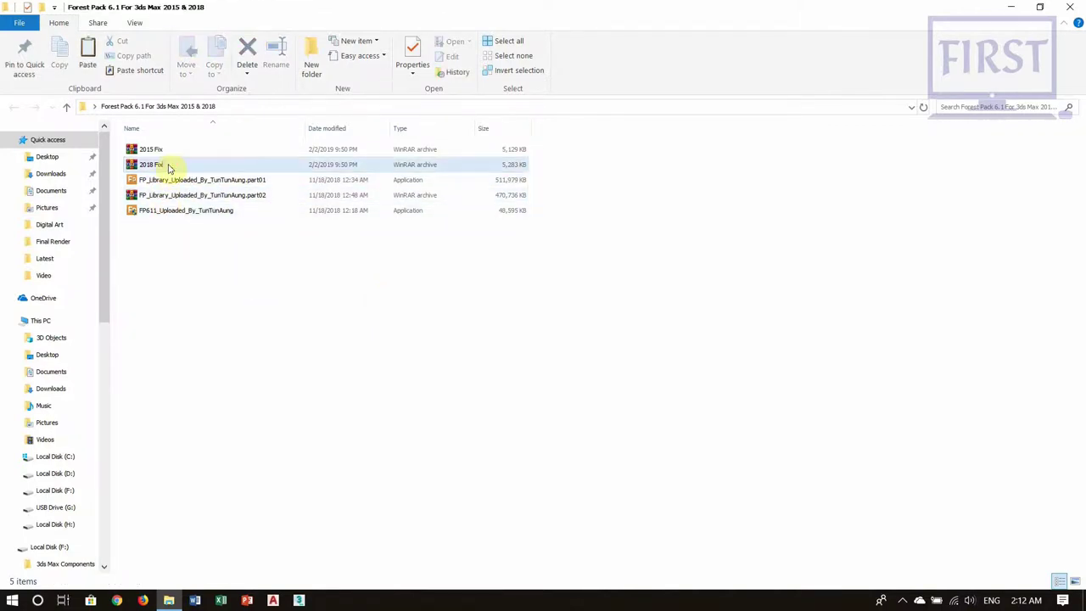
pyautogui.click(285, 305)
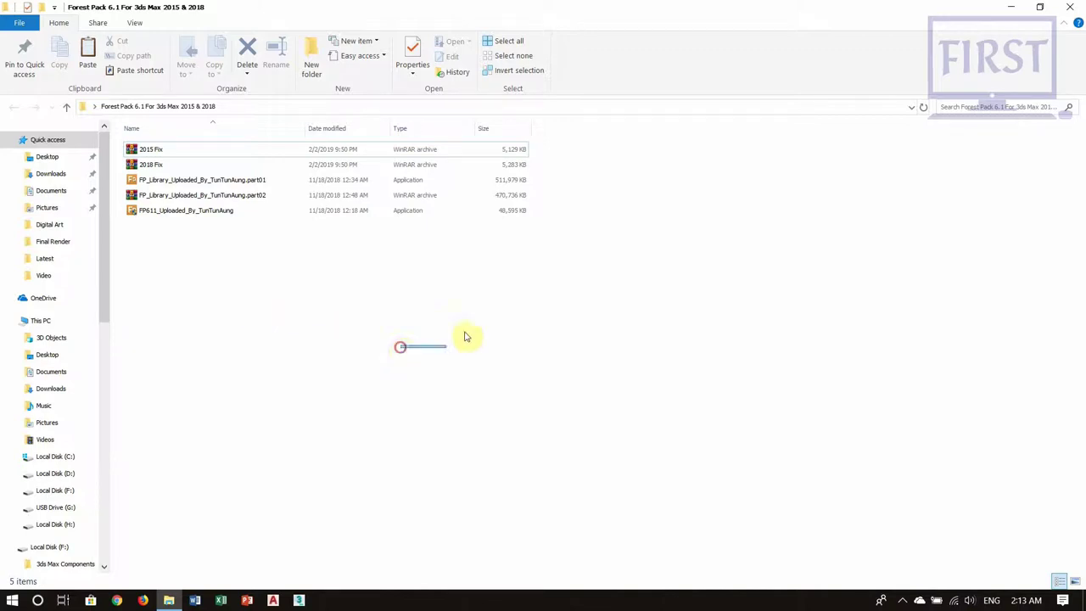
# - Run the FP611 Forest Pack installer as administrator
pyautogui.doubleClick(569, 12)
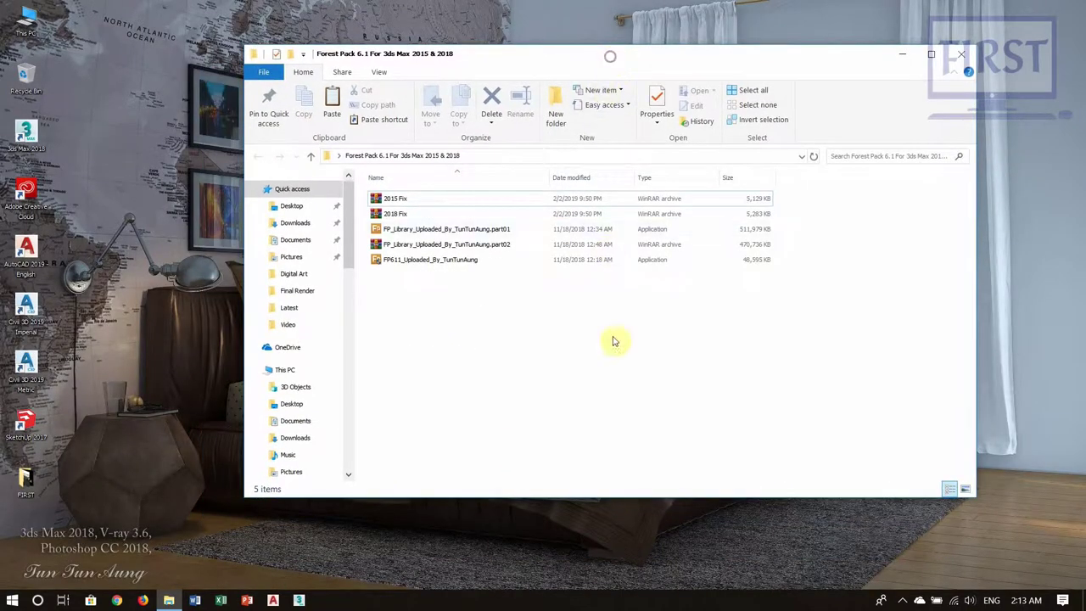
pyautogui.click(416, 261)
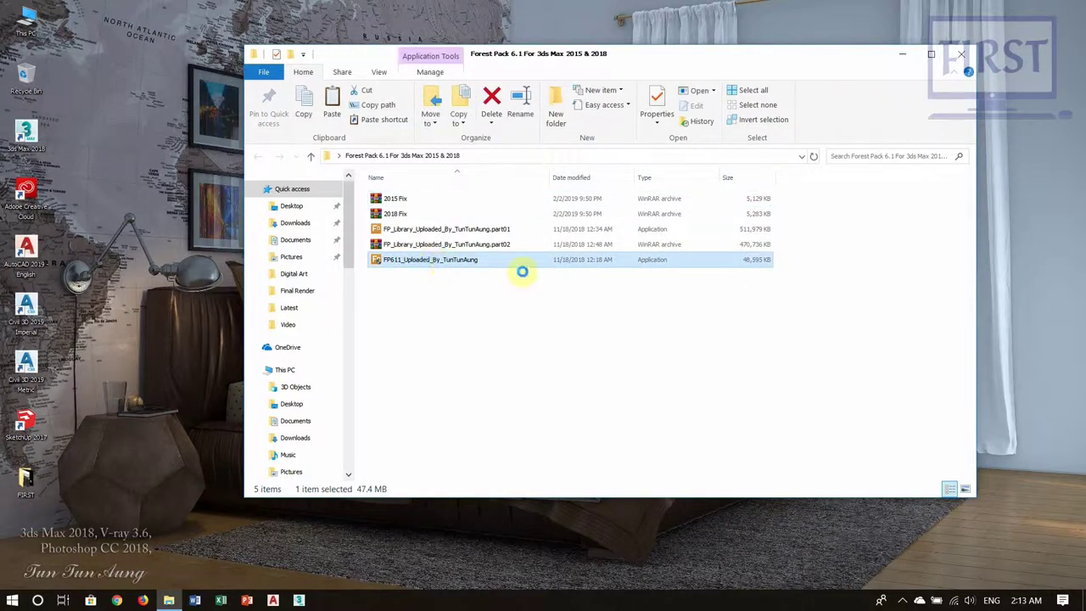
pyautogui.rightClick(433, 260)
pyautogui.click(498, 136)
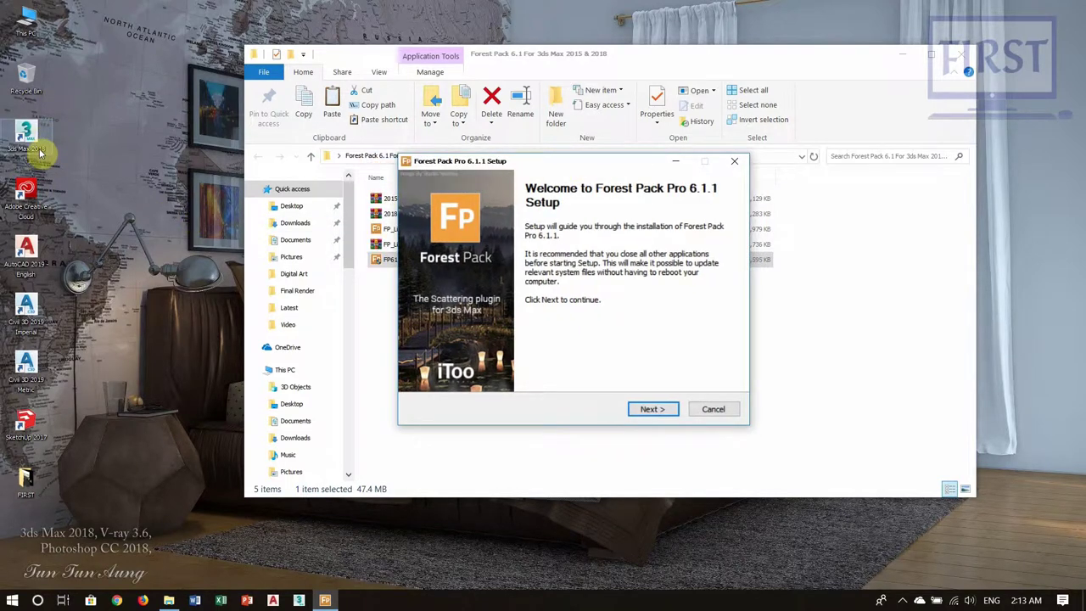
# - Accept the license, keep the workstation install, and install with the 3ds Max 2018 plugin
pyautogui.moveTo(565, 166); pyautogui.dragTo(567, 151)
pyautogui.click(662, 397)
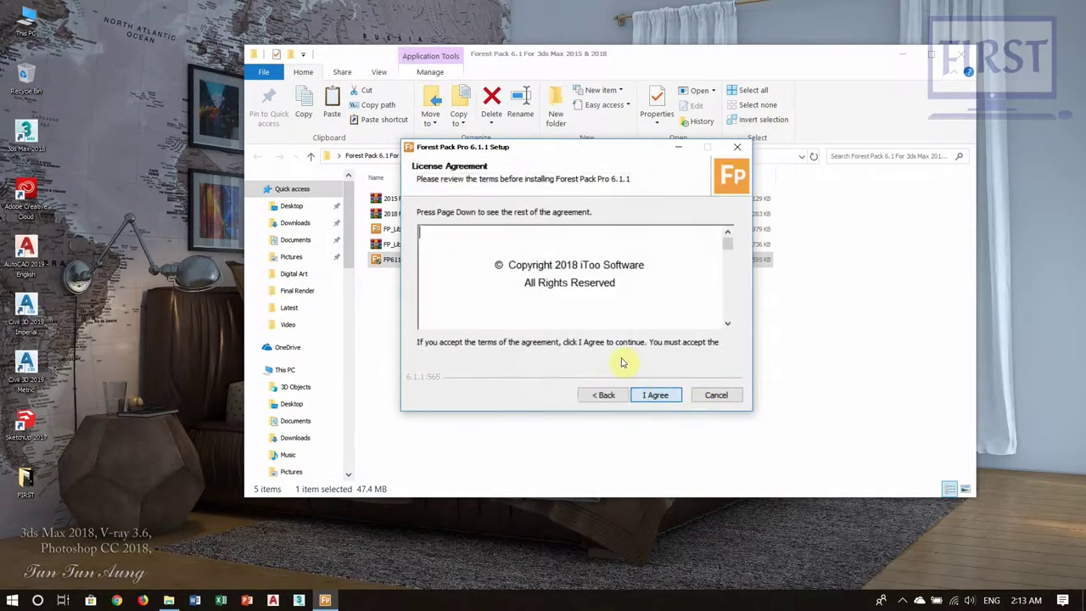
pyautogui.click(665, 398)
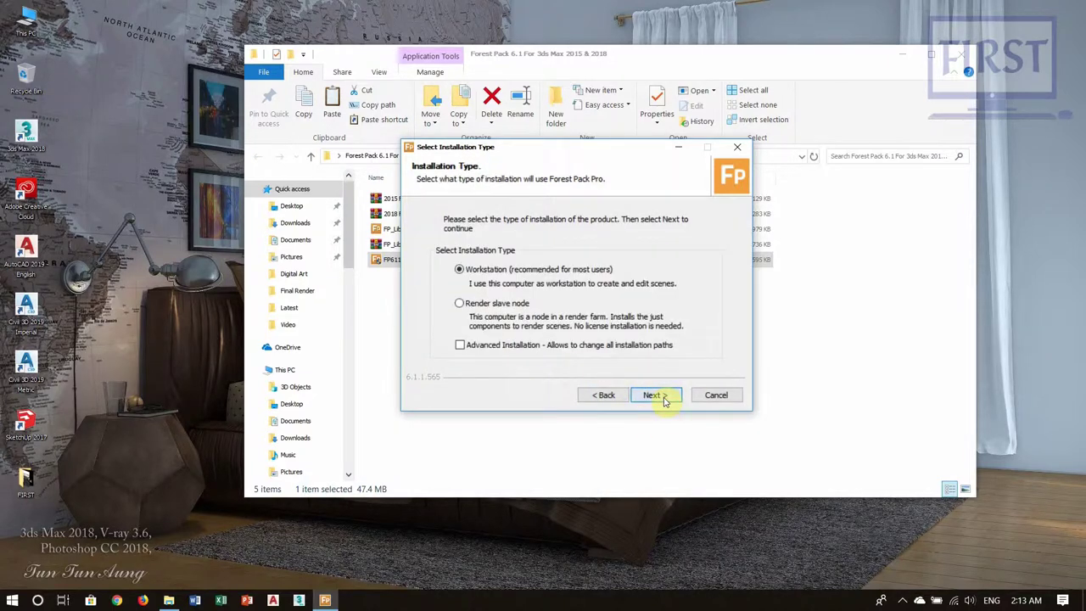
pyautogui.click(665, 399)
pyautogui.click(668, 398)
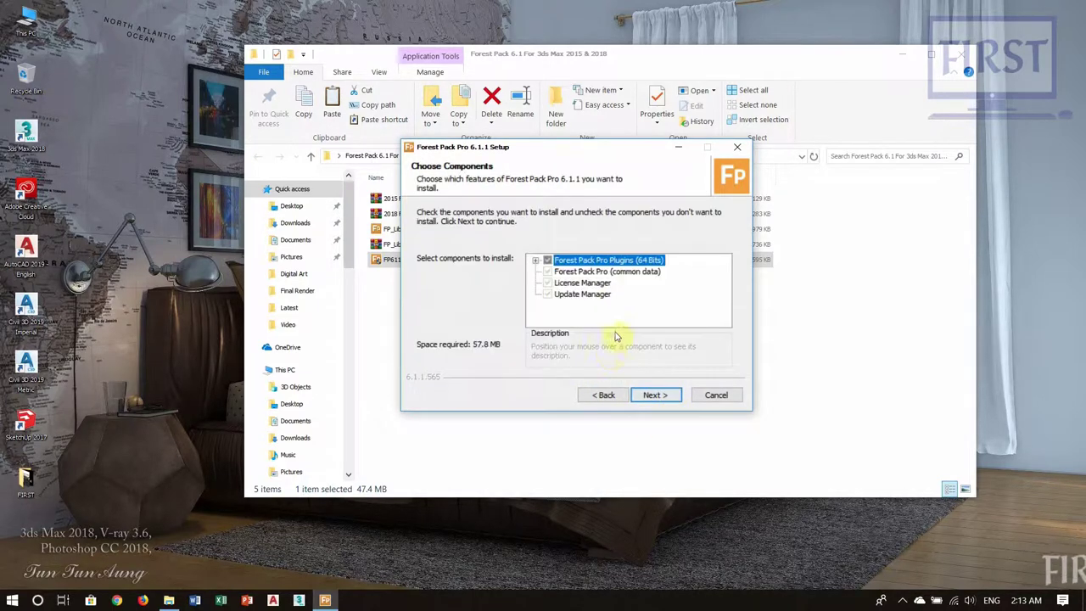
pyautogui.click(536, 261)
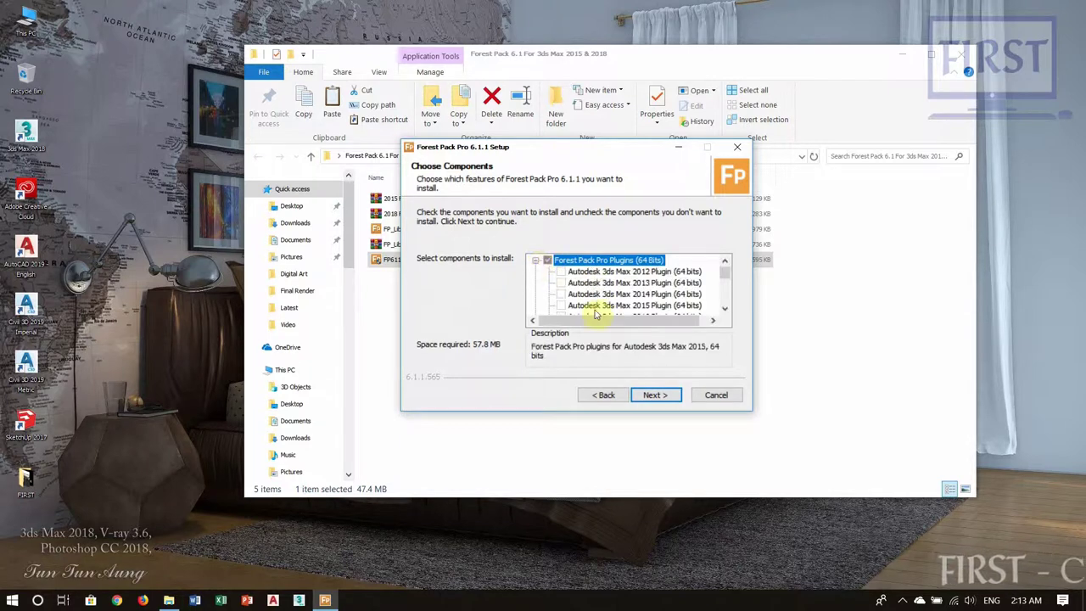
pyautogui.scroll(-2, 616, 297)
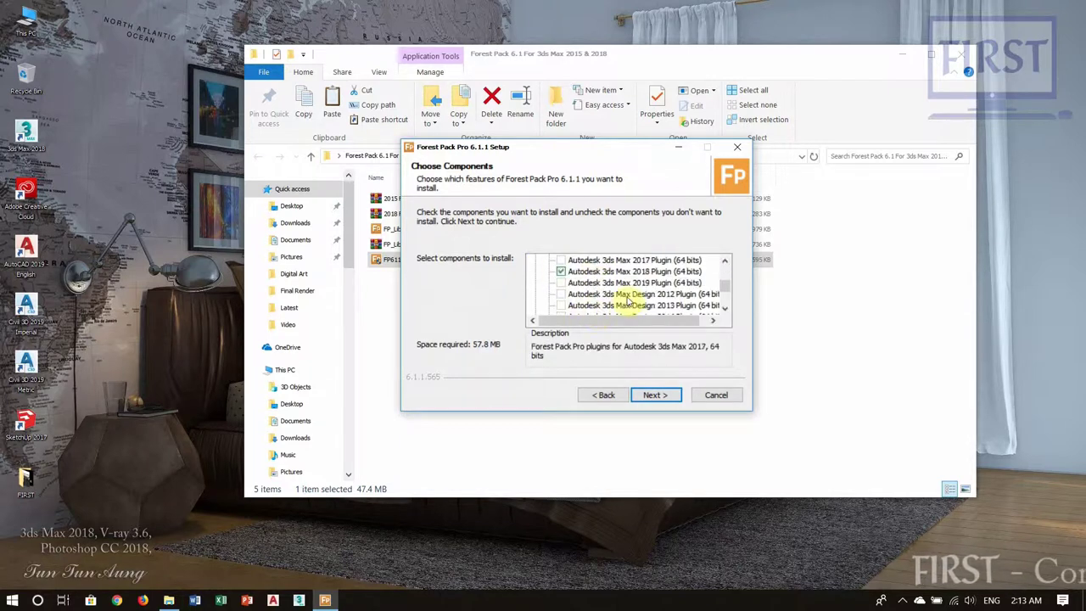
pyautogui.click(670, 397)
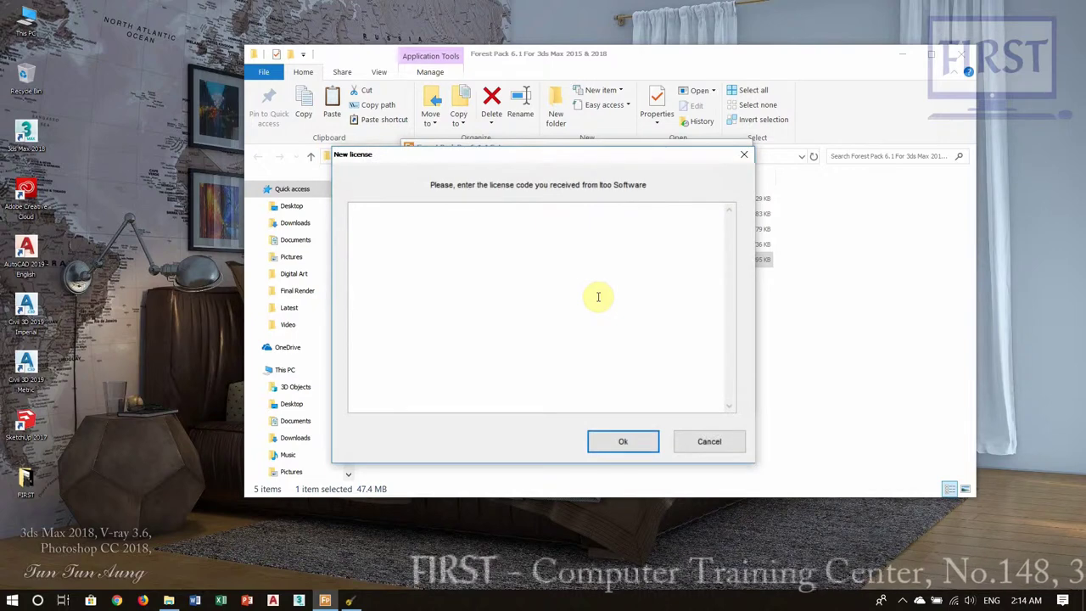
# - Skip the license code, close the sign-in window, and finish setup without the readme
pyautogui.click(730, 445)
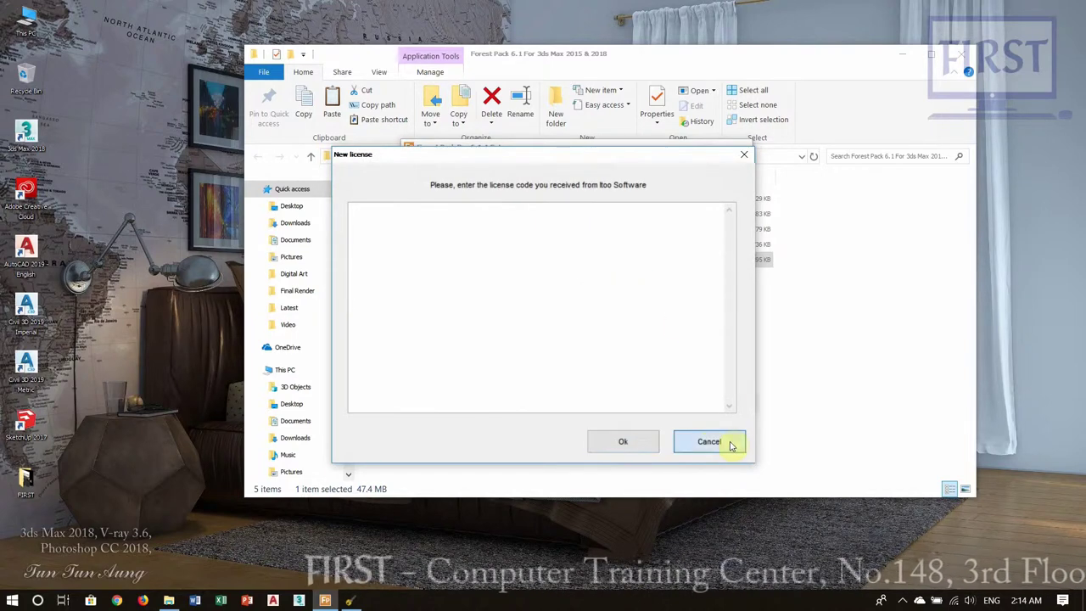
pyautogui.click(619, 350)
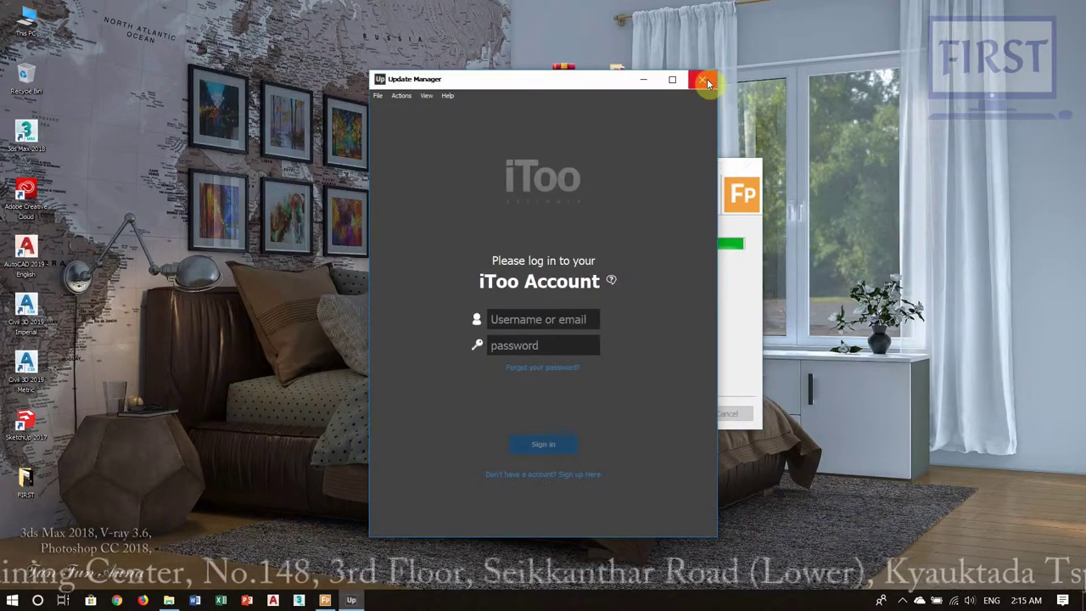
pyautogui.click(703, 79)
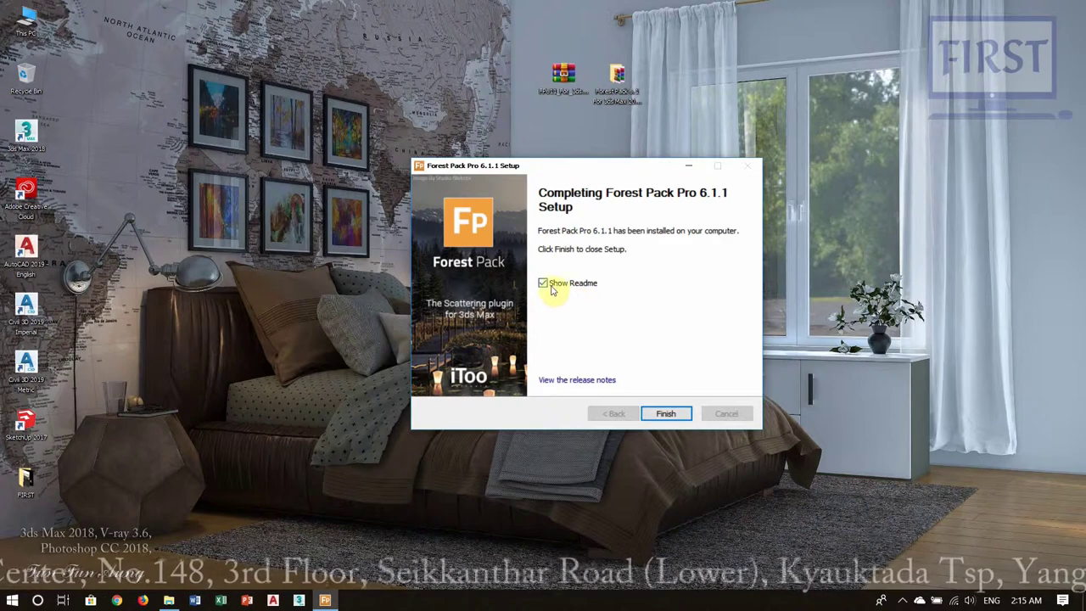
pyautogui.moveTo(610, 172); pyautogui.dragTo(595, 157)
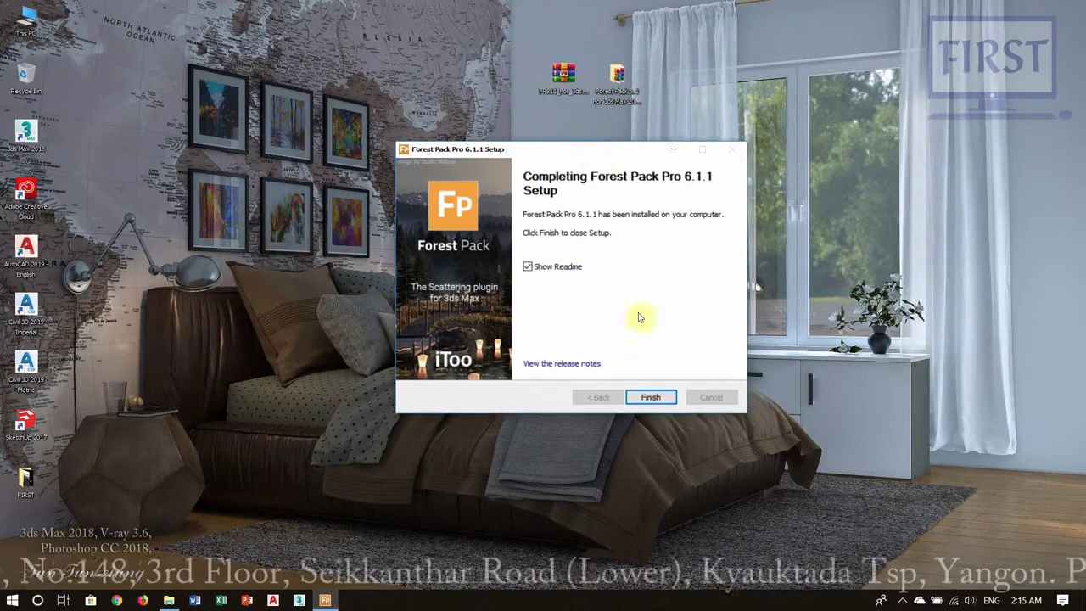
pyautogui.click(528, 268)
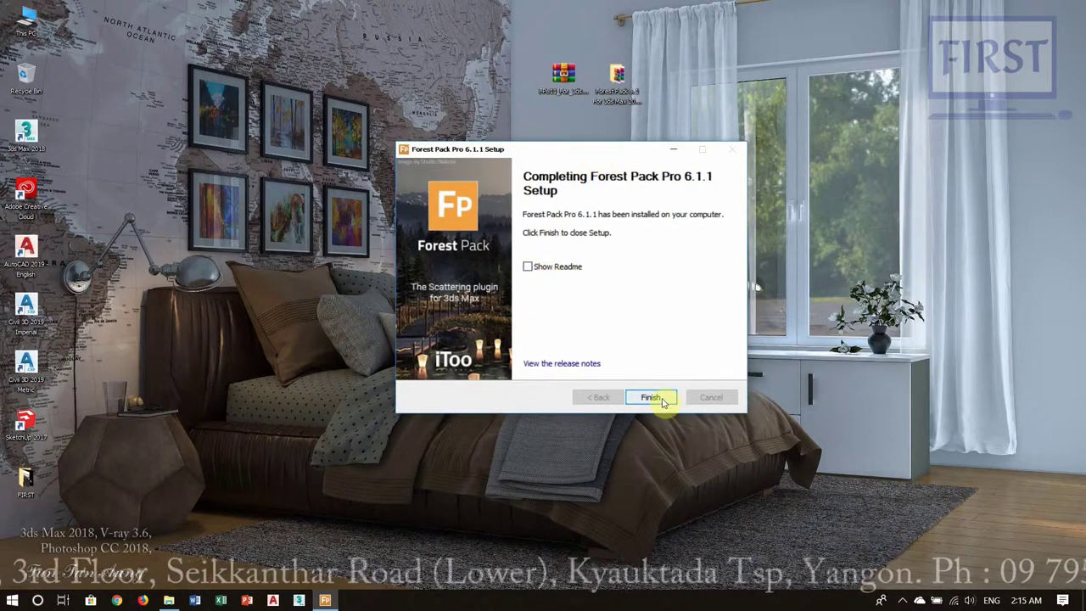
pyautogui.click(658, 398)
pyautogui.rightClick(568, 278)
pyautogui.click(613, 317)
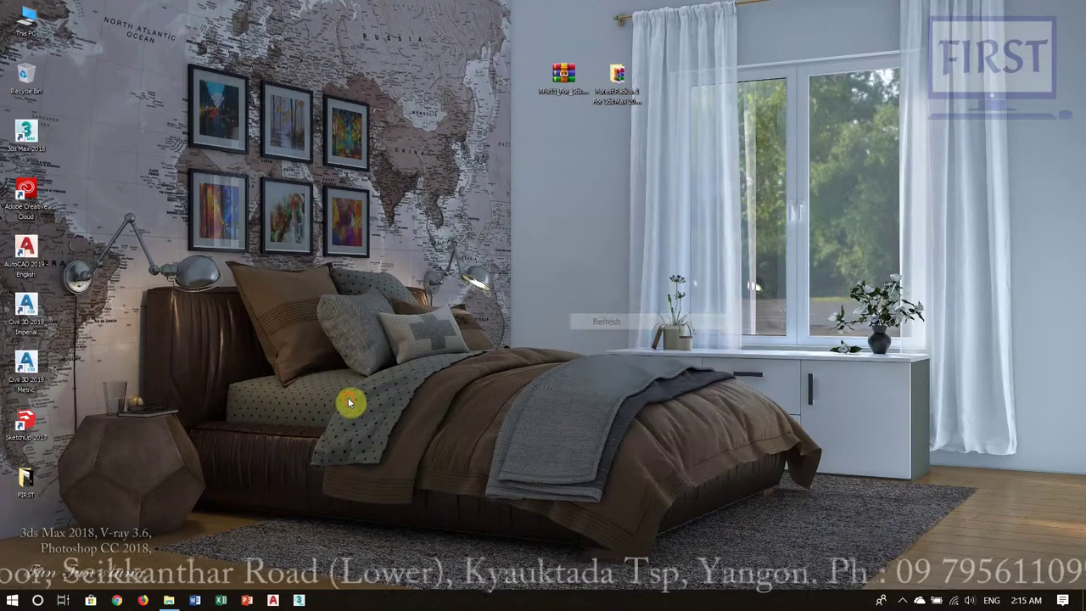
# - Launch the FP_Library part01 self-extractor from the Forest Pack folder
pyautogui.click(169, 601)
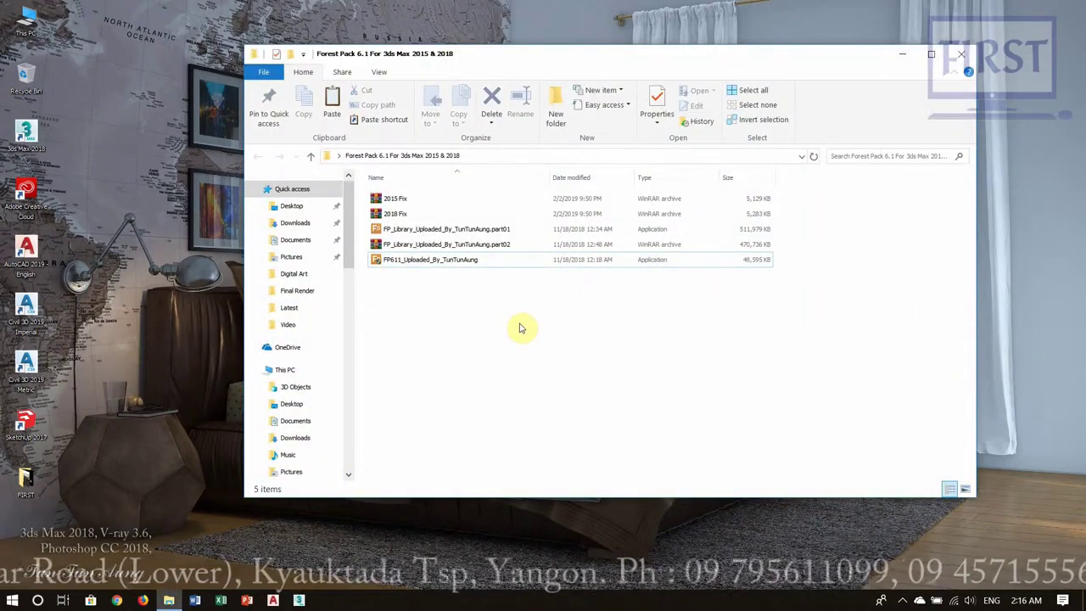
pyautogui.click(477, 231)
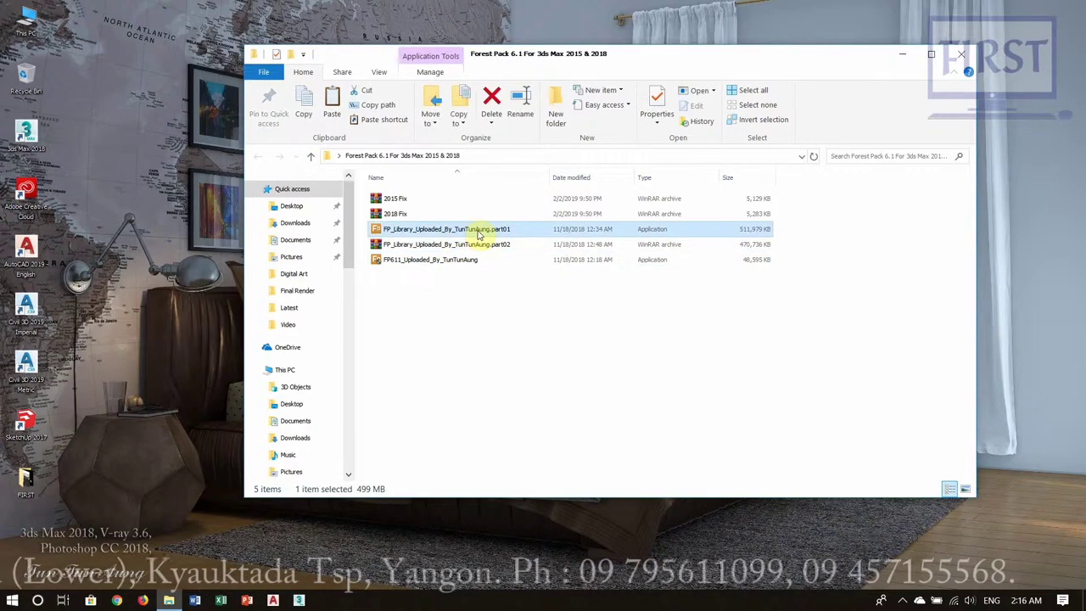
pyautogui.moveTo(482, 231)
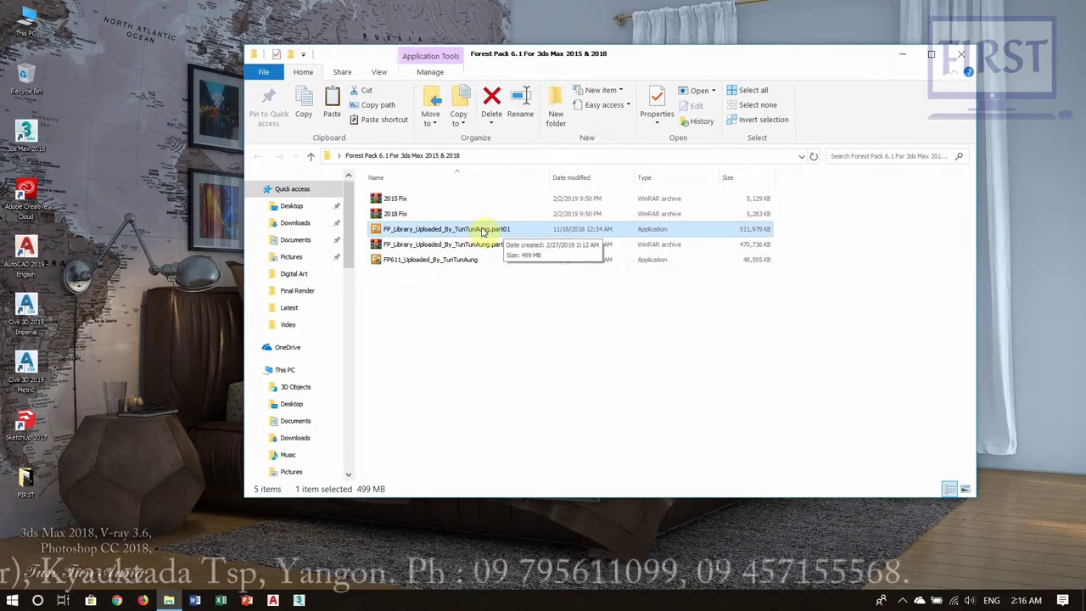
pyautogui.doubleClick(481, 231)
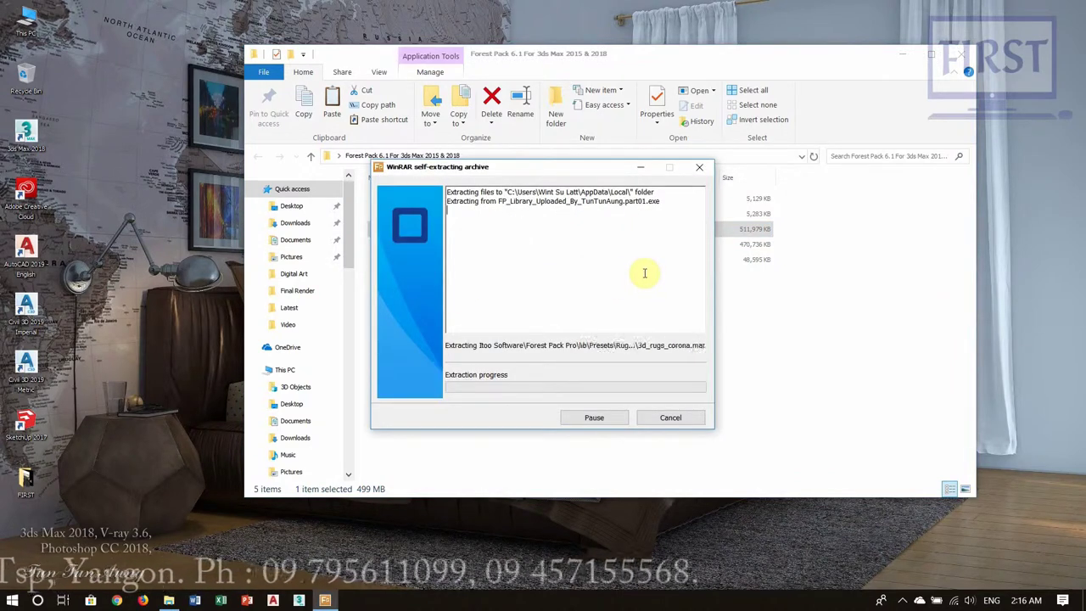
pyautogui.moveTo(603, 168); pyautogui.dragTo(637, 168)
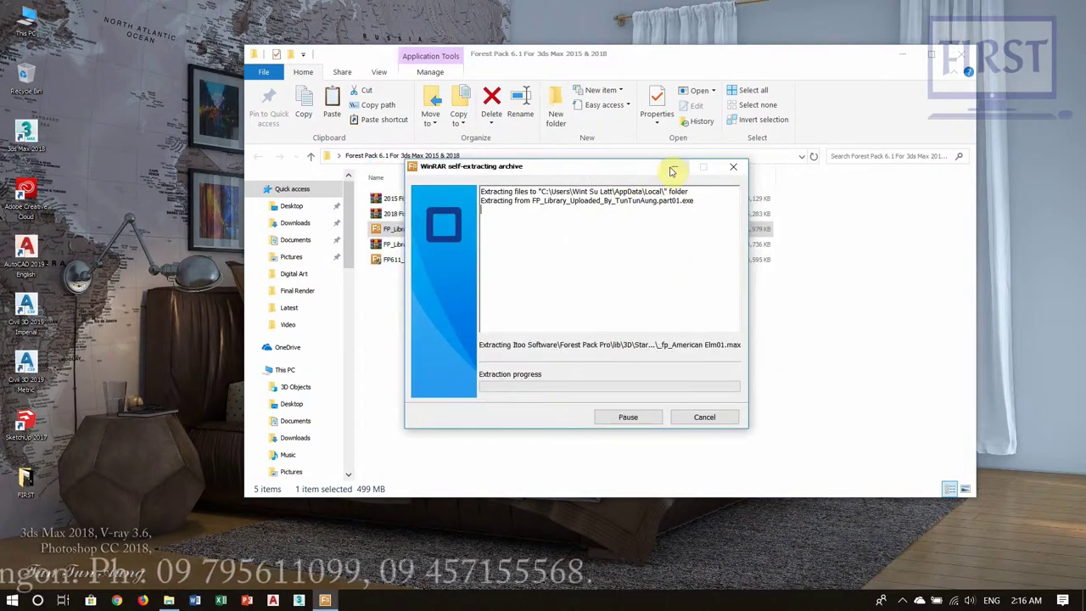
# - Hide the extraction window and minimize Explorer while the library keeps unpacking
pyautogui.moveTo(497, 192); pyautogui.dragTo(705, 223)
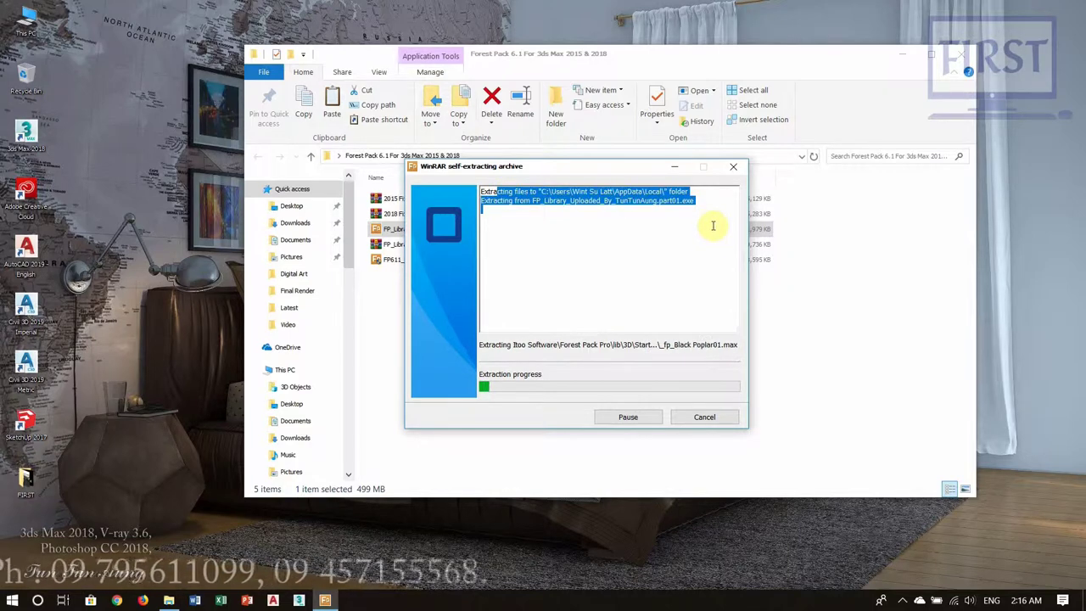
pyautogui.click(675, 166)
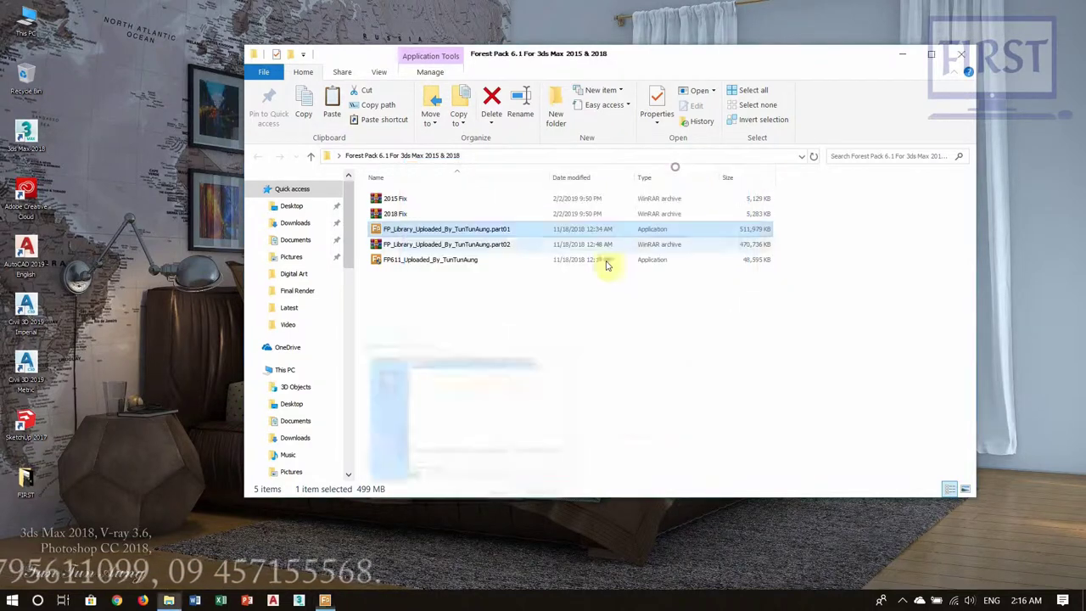
pyautogui.moveTo(596, 349); pyautogui.dragTo(480, 339)
pyautogui.rightClick(529, 322)
pyautogui.click(577, 382)
pyautogui.click(902, 57)
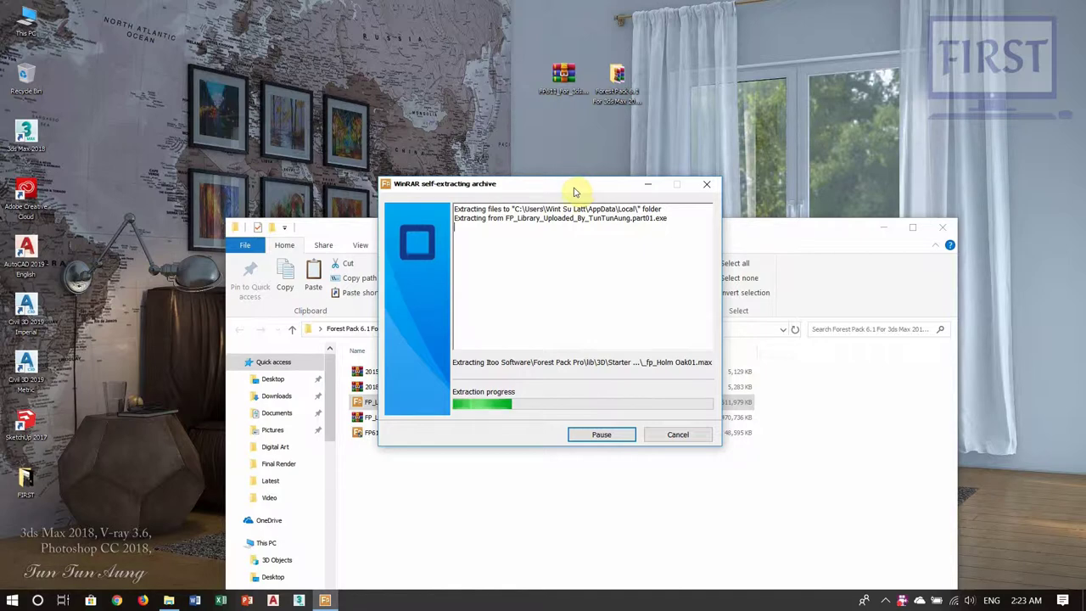
pyautogui.moveTo(574, 189)
pyautogui.mouseDown()
pyautogui.moveTo(597, 190)
pyautogui.moveTo(581, 179)
pyautogui.moveTo(613, 187)
pyautogui.mouseUp()
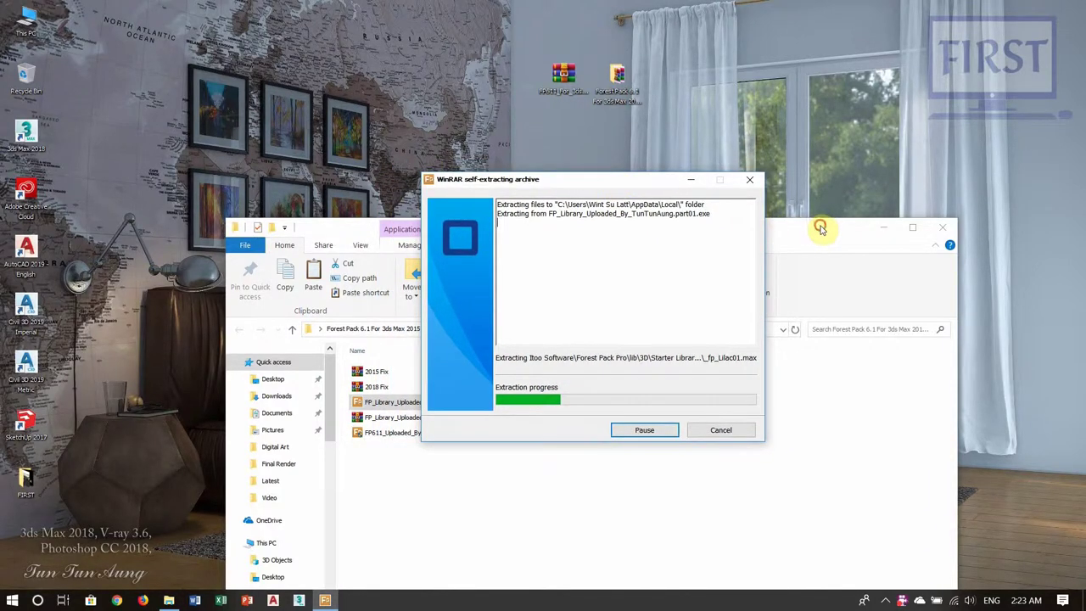
pyautogui.click(883, 227)
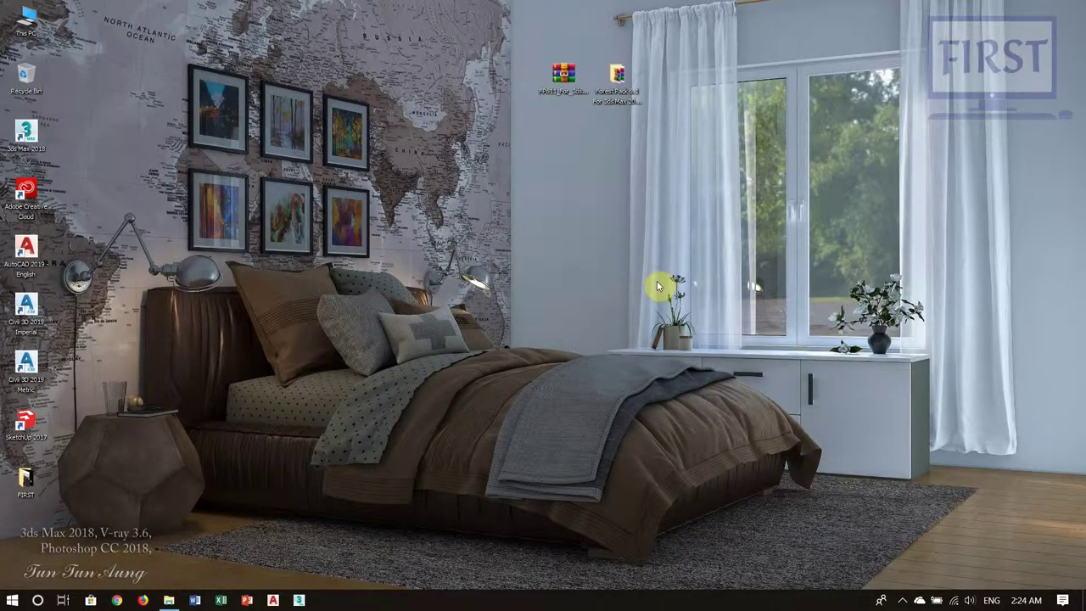
# - Refresh the desktop, reopen the Forest Pack 6.1 folder, and select the 2018 Fix archive
pyautogui.click(633, 271)
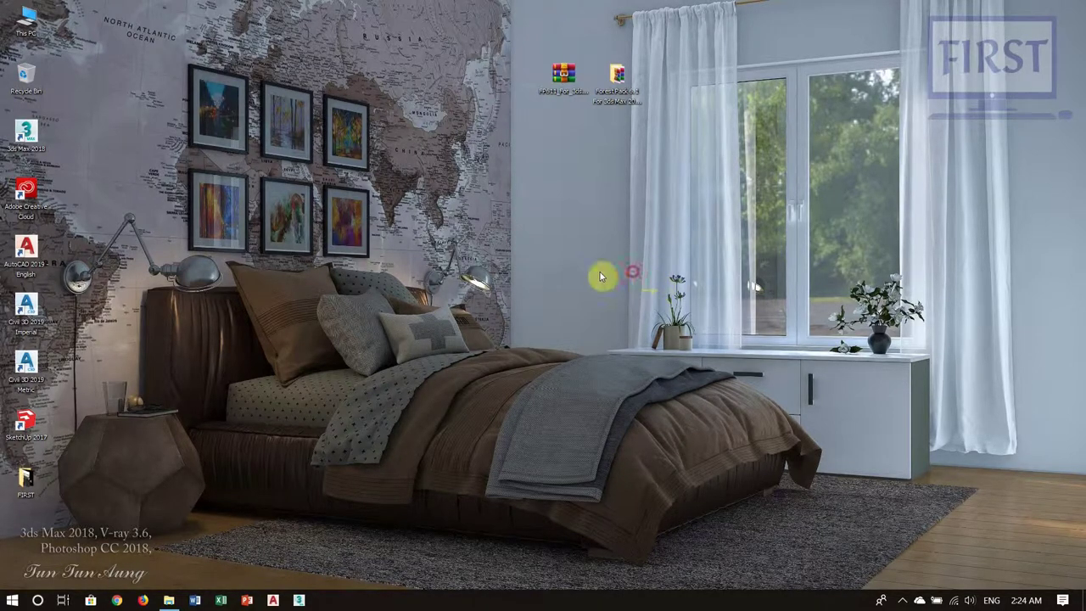
pyautogui.rightClick(575, 196)
pyautogui.click(646, 234)
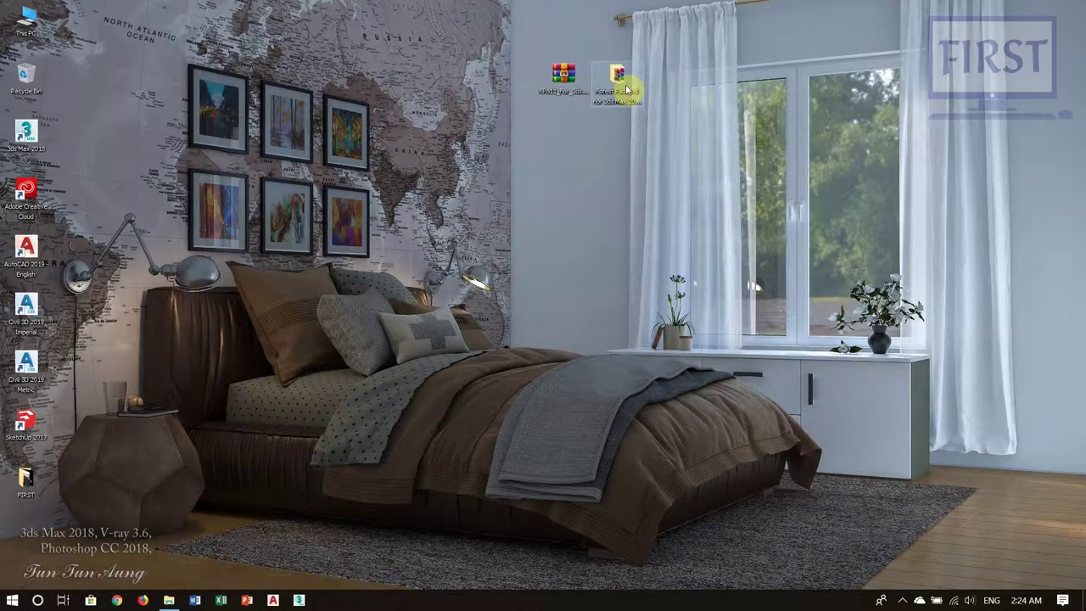
pyautogui.click(512, 415)
pyautogui.moveTo(534, 170); pyautogui.dragTo(566, 101)
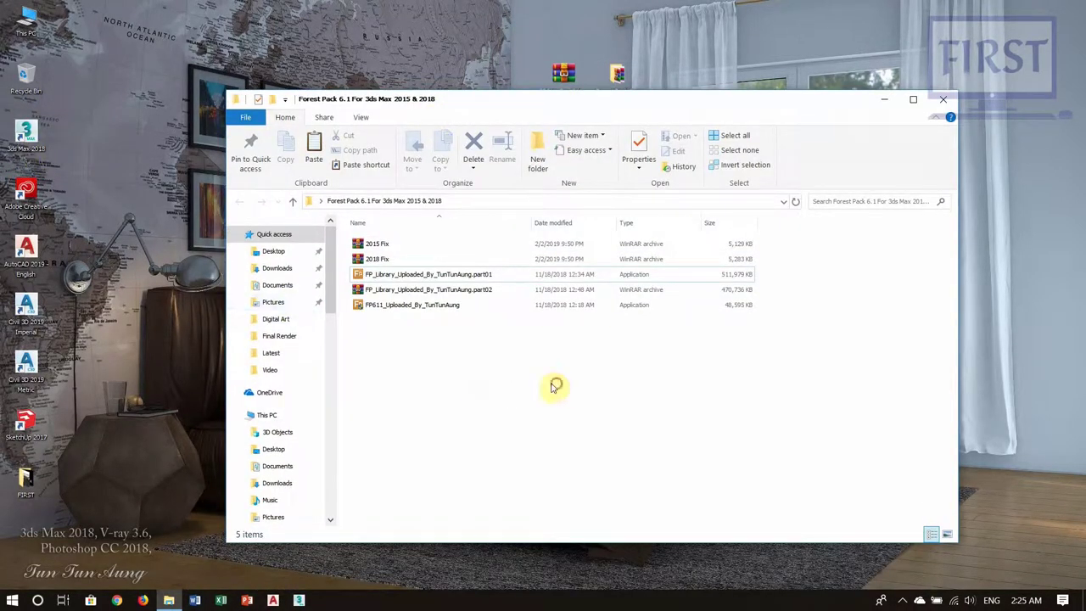
pyautogui.click(378, 259)
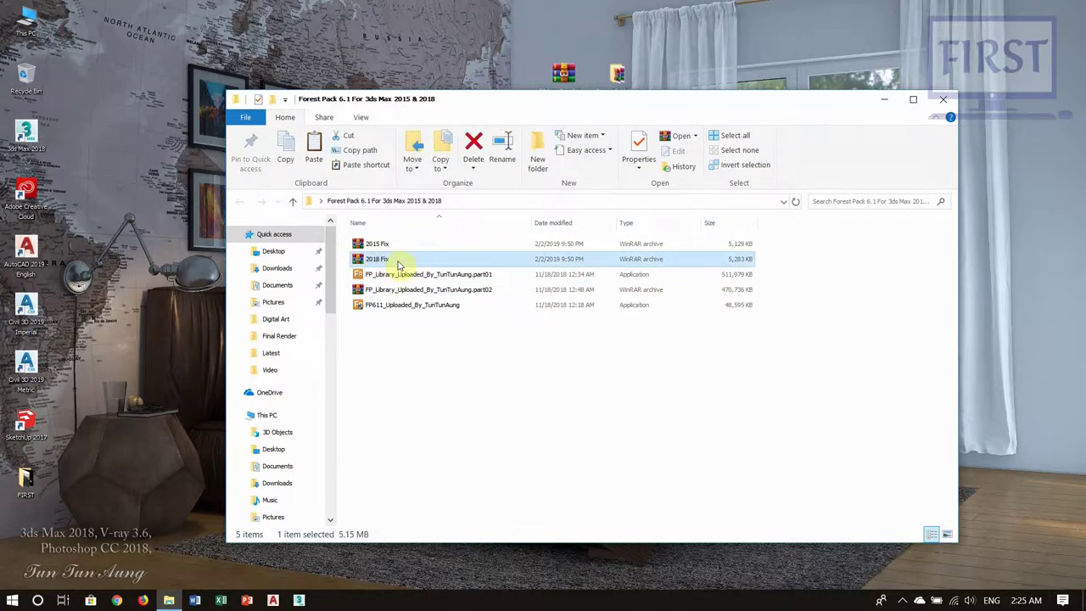
# - Extract the 2018 Fix archive into a 2018 Fix folder and open it
pyautogui.rightClick(393, 262)
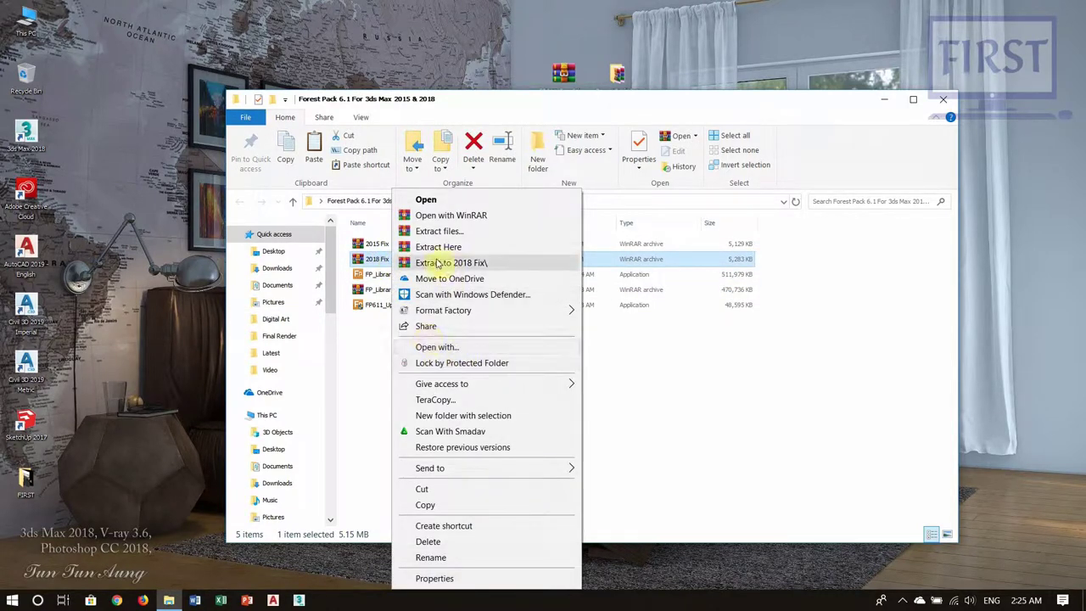
pyautogui.click(492, 264)
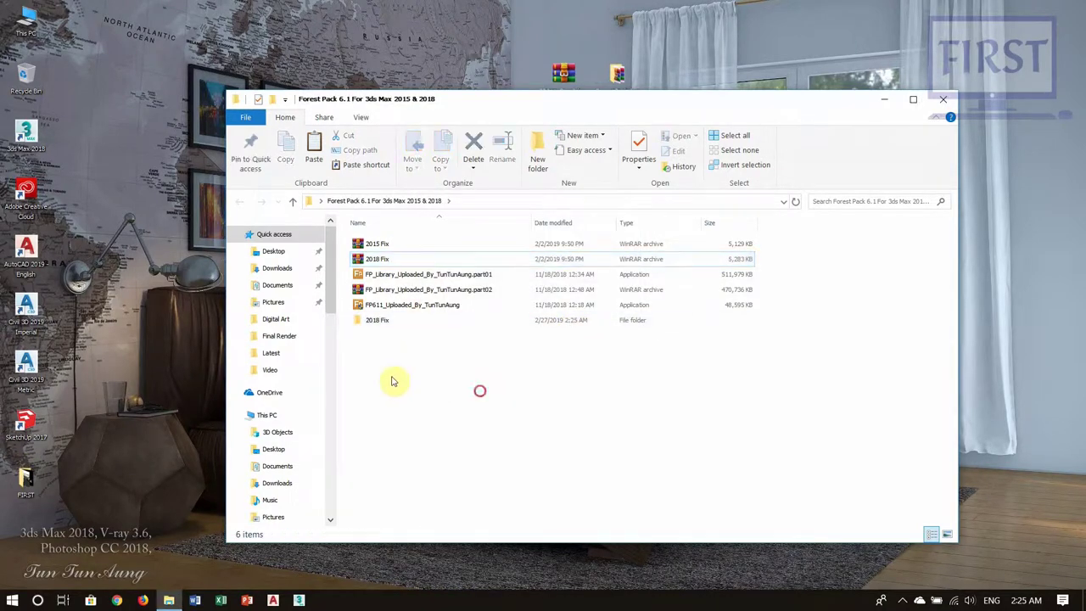
pyautogui.click(387, 322)
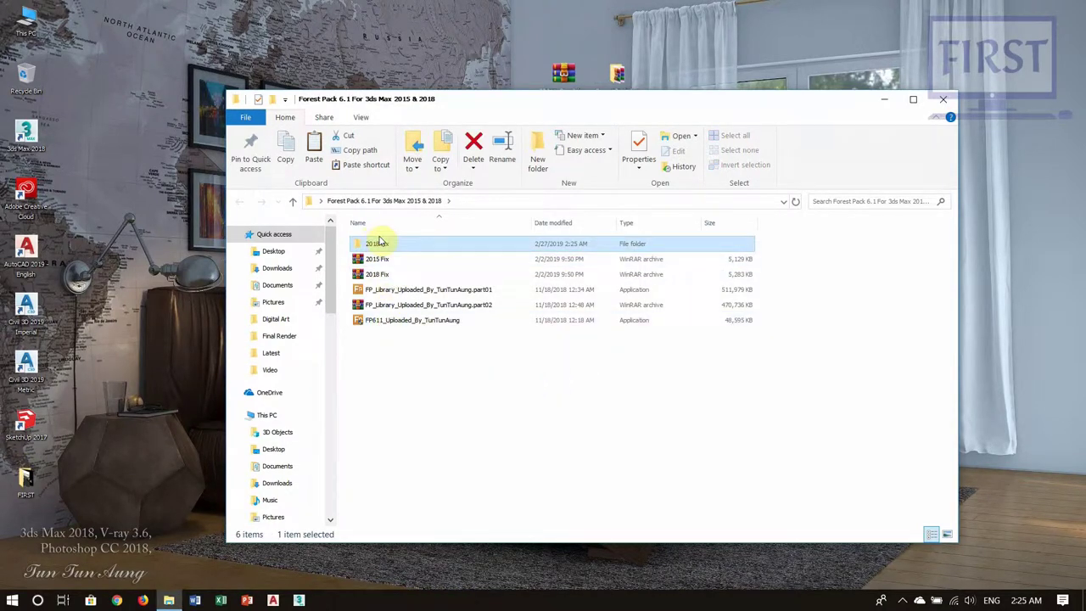
pyautogui.doubleClick(393, 246)
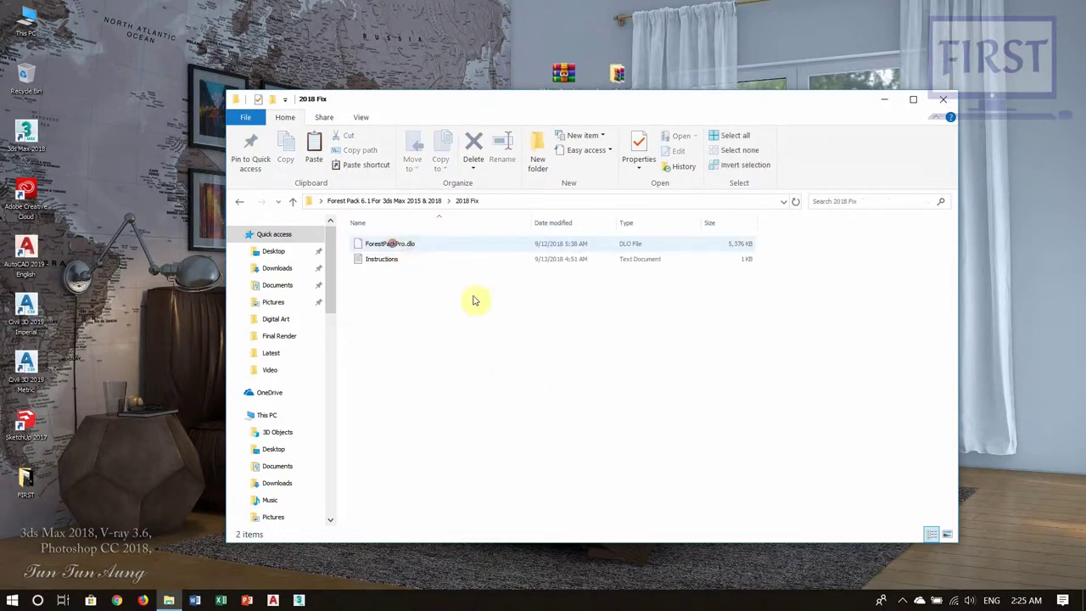
# - Read the Instructions file for the 3ds Max plugins path, then close it
pyautogui.click(416, 247)
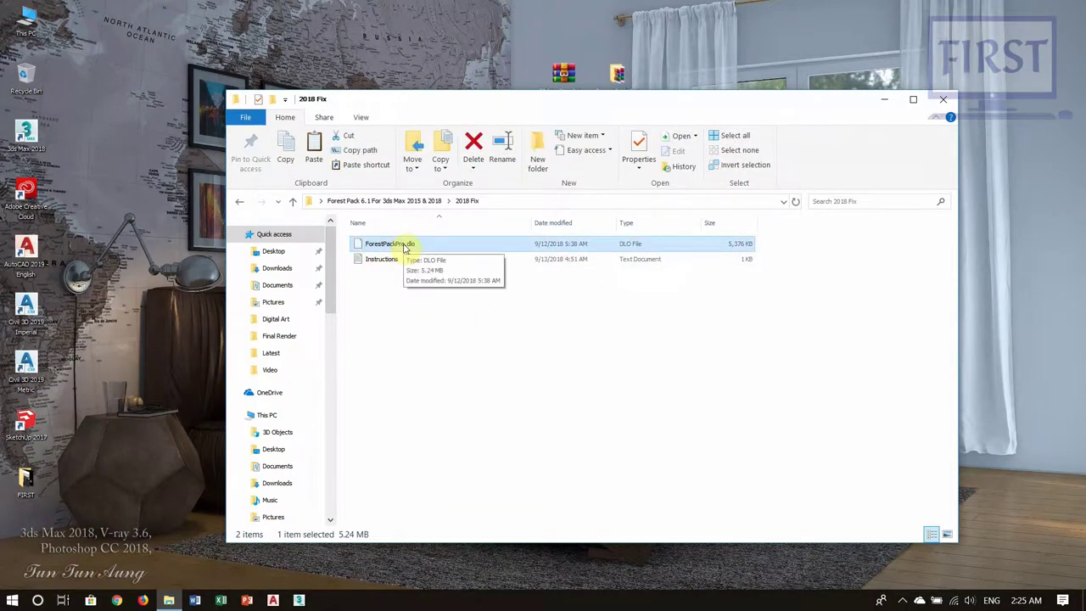
pyautogui.click(386, 263)
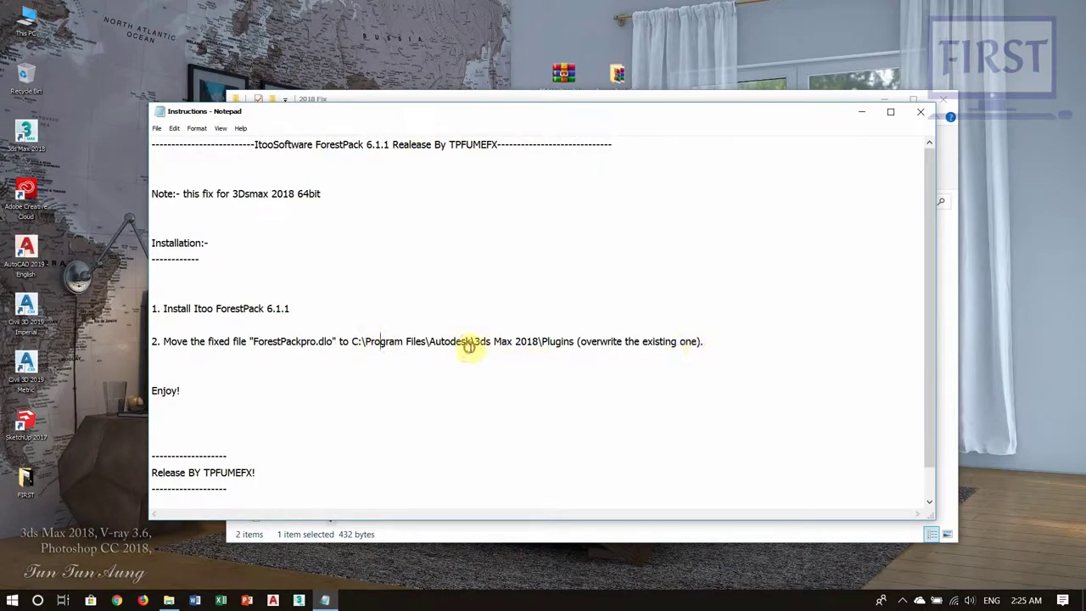
pyautogui.moveTo(474, 341); pyautogui.dragTo(550, 342)
pyautogui.click(510, 341)
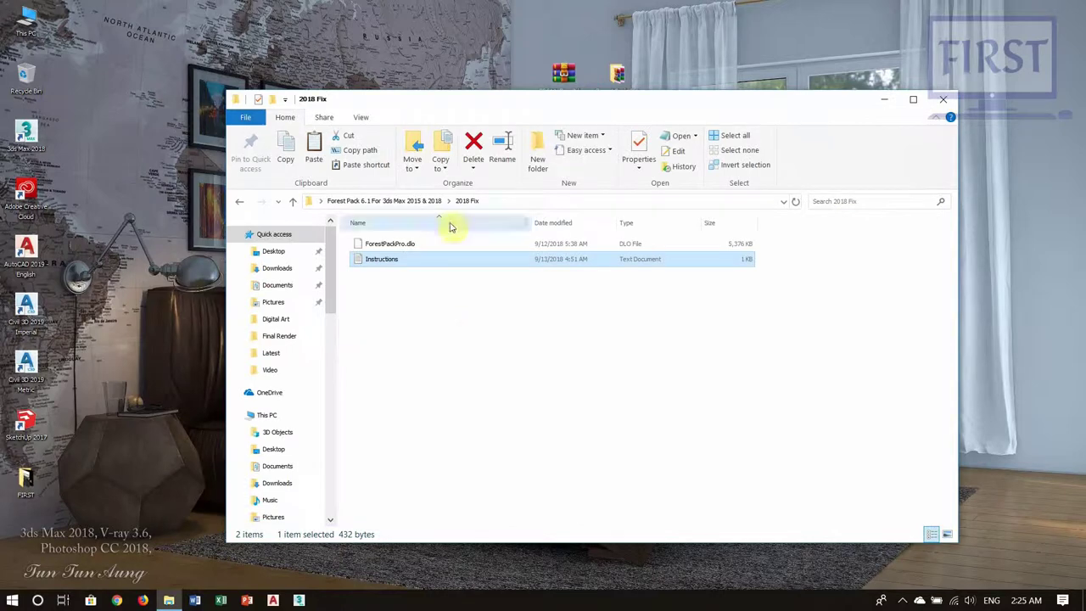
pyautogui.click(401, 244)
pyautogui.rightClick(402, 244)
# - Paste ForestPackPro.dlo into the 3ds Max 2018 Plugins folder, overwriting the old copy
pyautogui.click(435, 506)
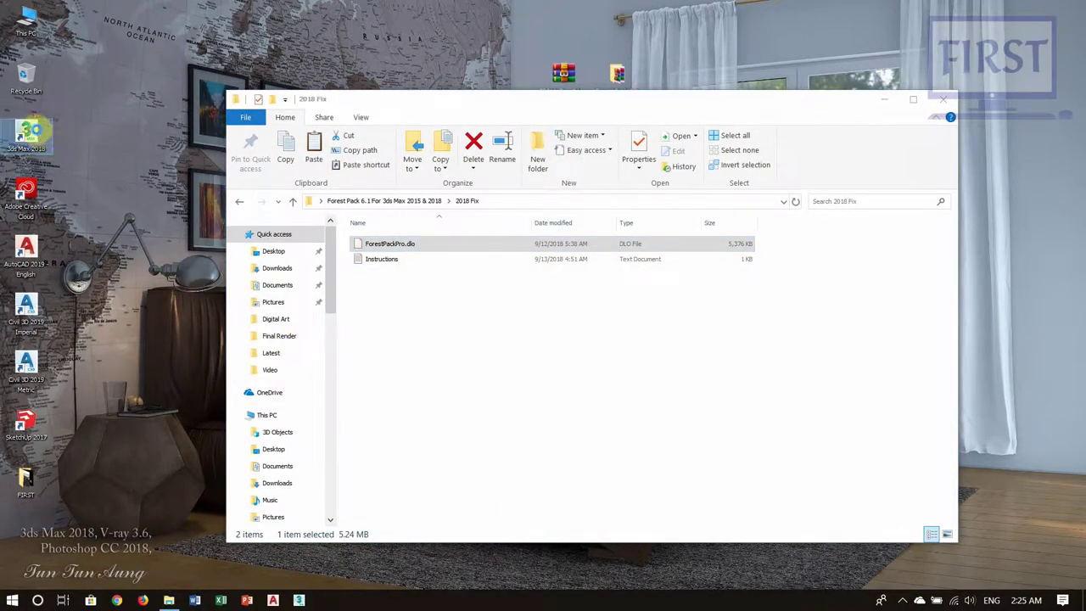
pyautogui.rightClick(37, 129)
pyautogui.click(119, 167)
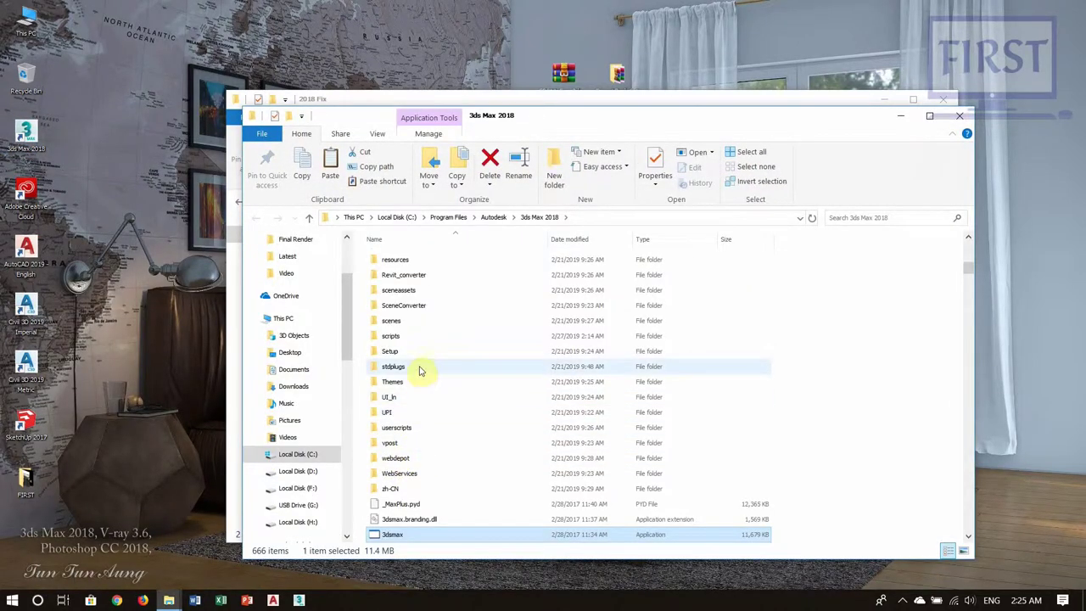
pyautogui.scroll(5, 418, 371)
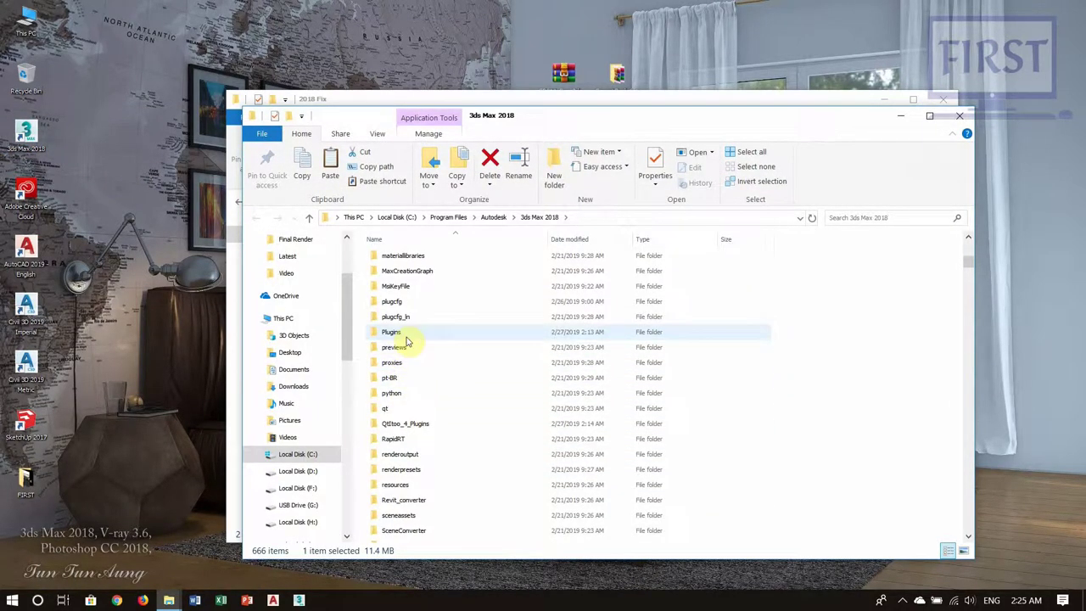
pyautogui.doubleClick(400, 335)
pyautogui.rightClick(634, 489)
pyautogui.click(694, 399)
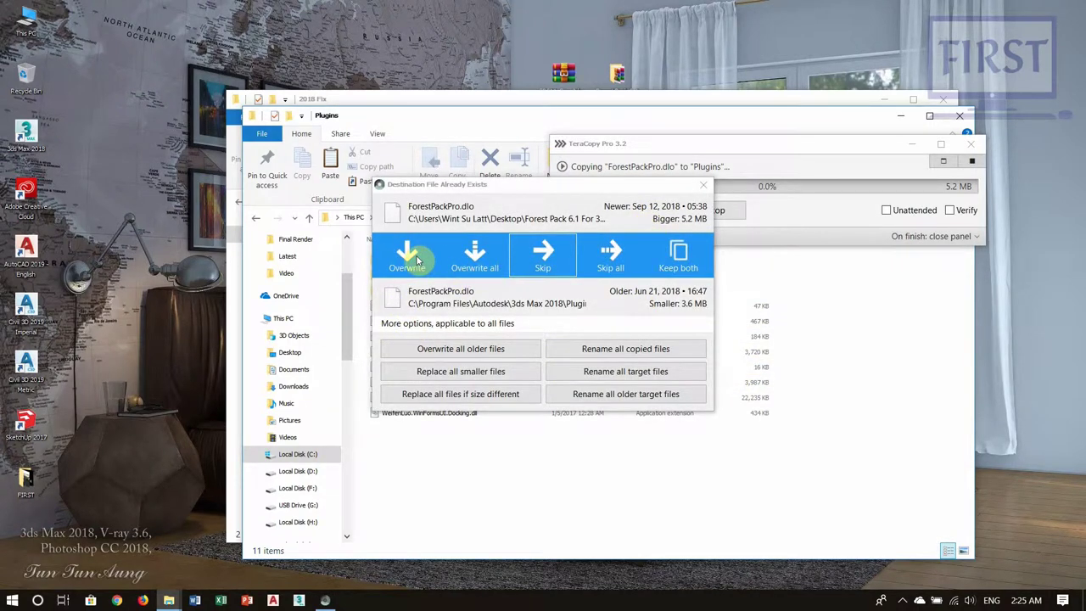
pyautogui.click(415, 259)
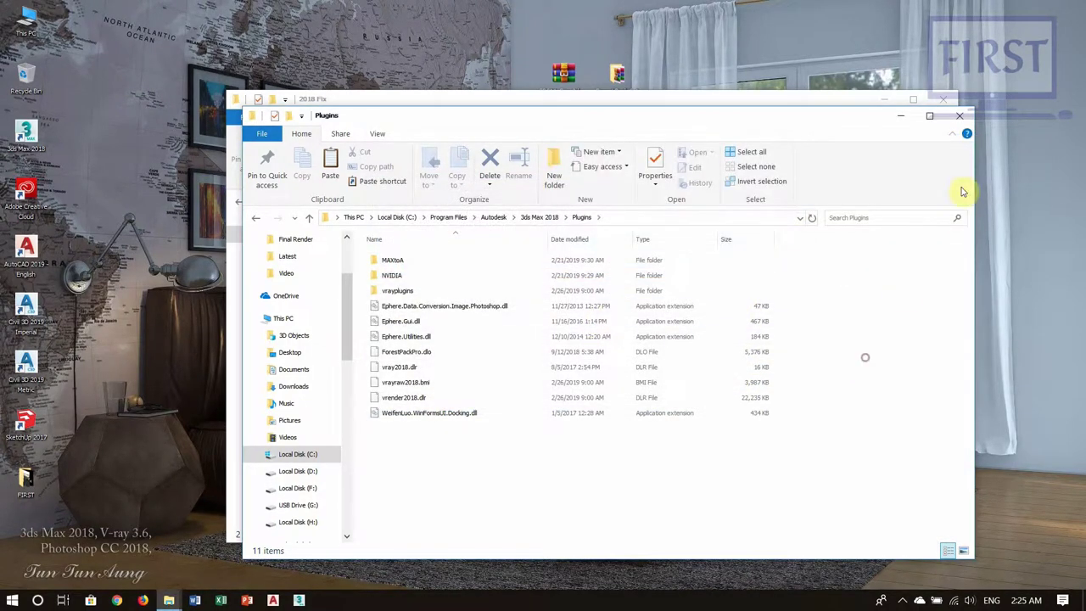
pyautogui.click(962, 121)
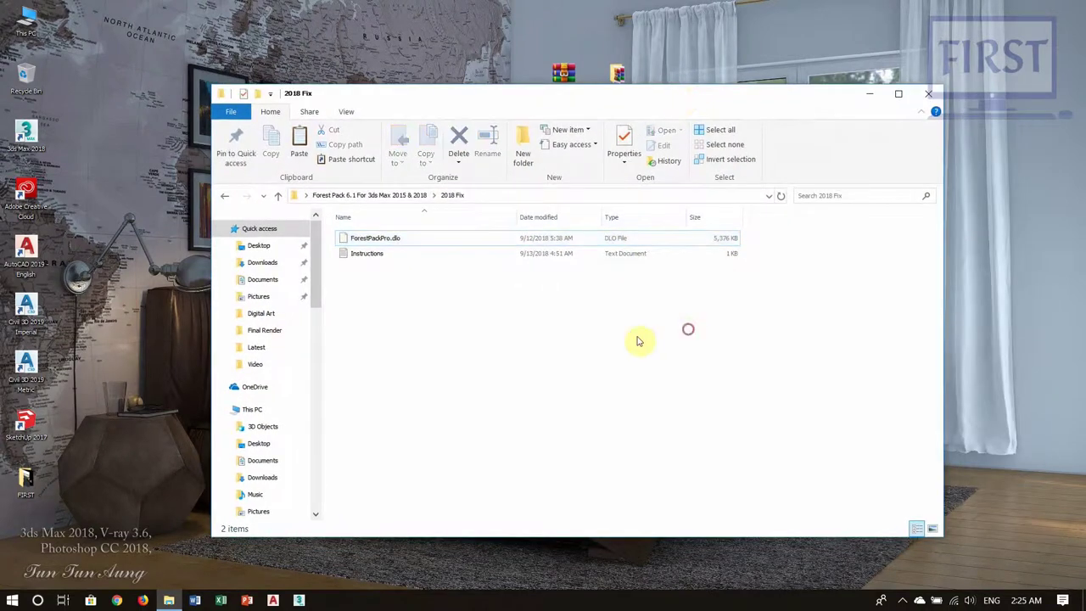
pyautogui.click(932, 102)
pyautogui.rightClick(798, 241)
# - Refresh the desktop, launch 3ds Max 2018, and dismiss its welcome screen
pyautogui.click(817, 278)
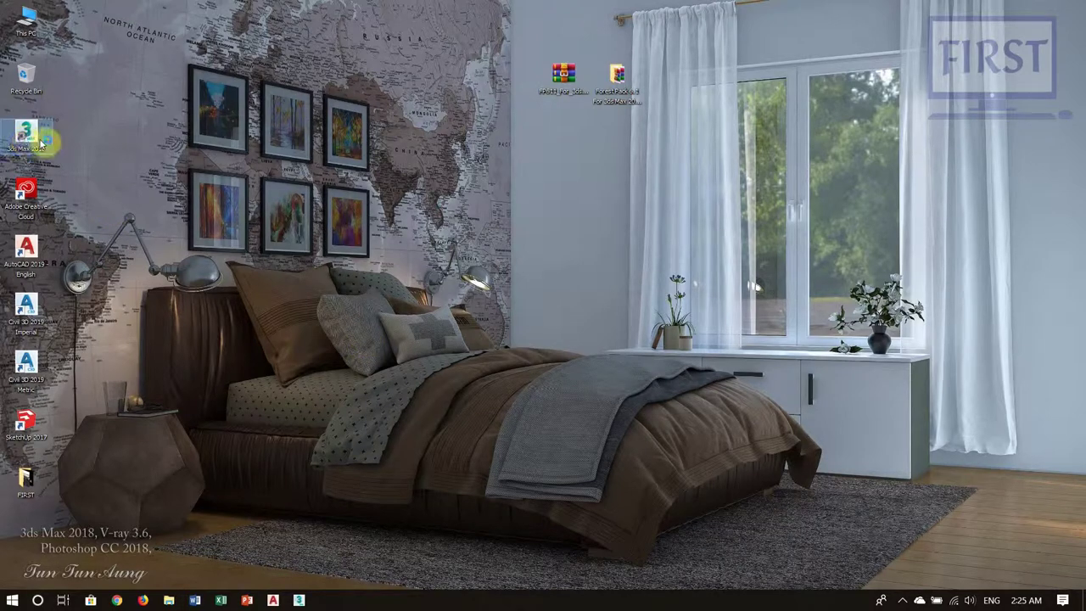
pyautogui.rightClick(816, 224)
pyautogui.click(866, 276)
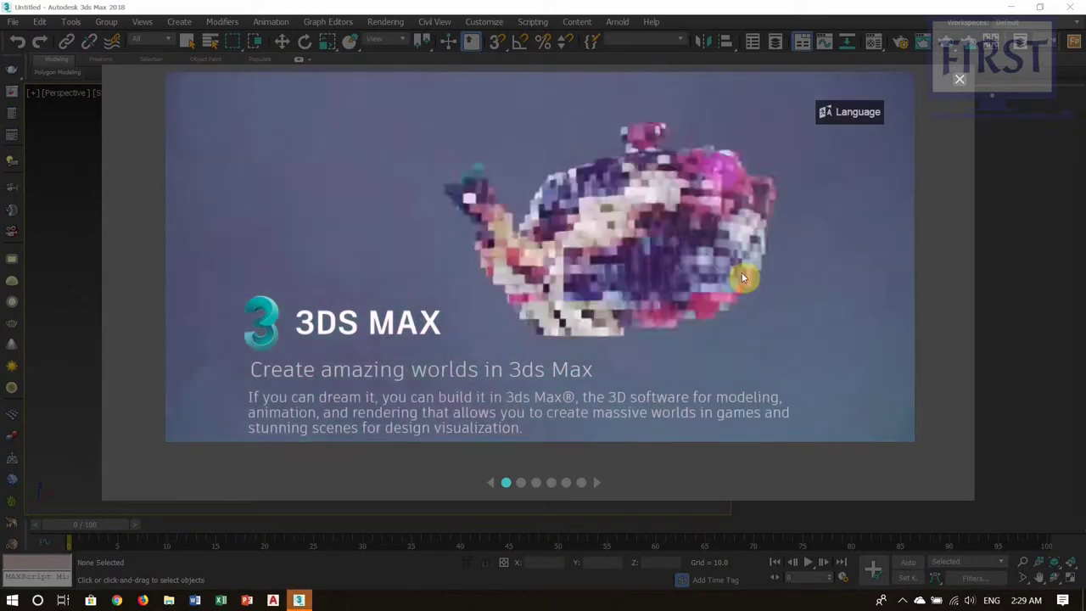
pyautogui.click(960, 79)
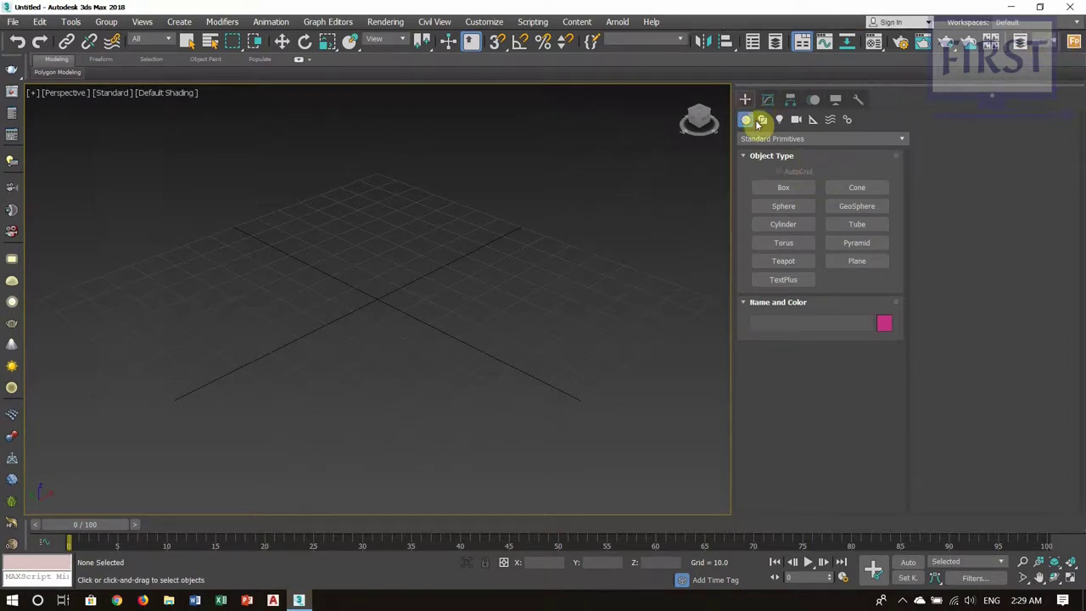
# - Draw a ground plane, Plane001, on the perspective grid
pyautogui.click(783, 138)
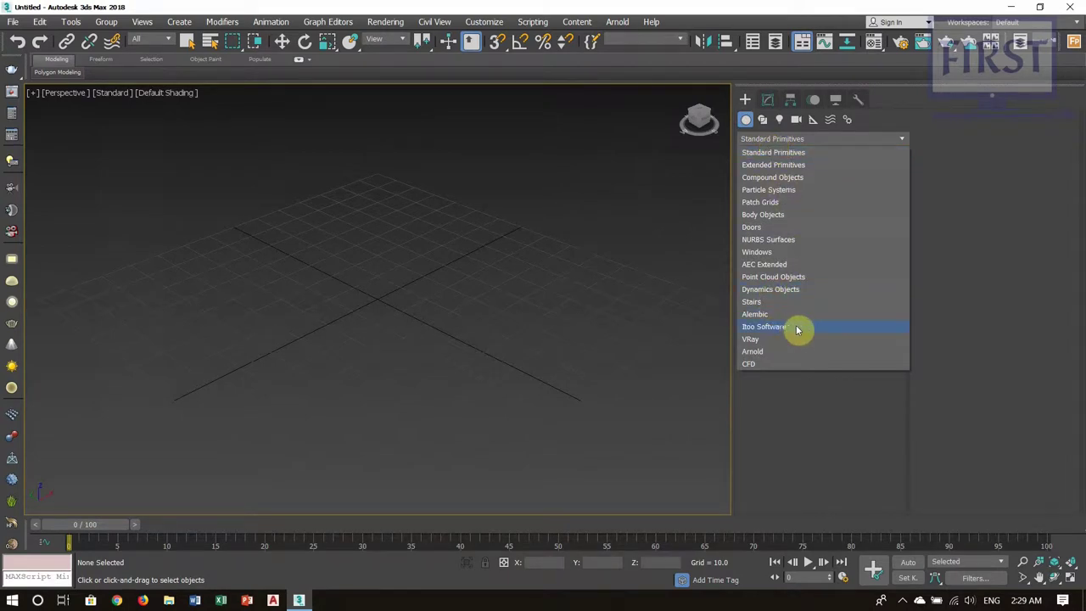
pyautogui.click(968, 212)
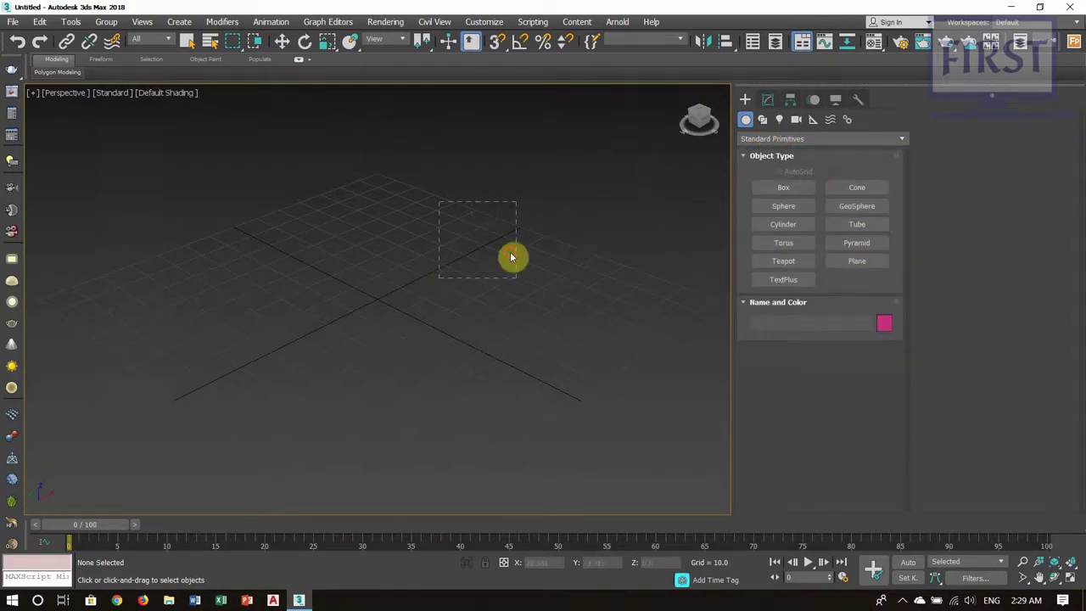
pyautogui.moveTo(451, 308)
pyautogui.keyDown('alt'); pyautogui.mouseDown(button='middle')
pyautogui.moveTo(421, 317)
pyautogui.moveTo(441, 323)
pyautogui.mouseUp(button='middle'); pyautogui.keyUp('alt')
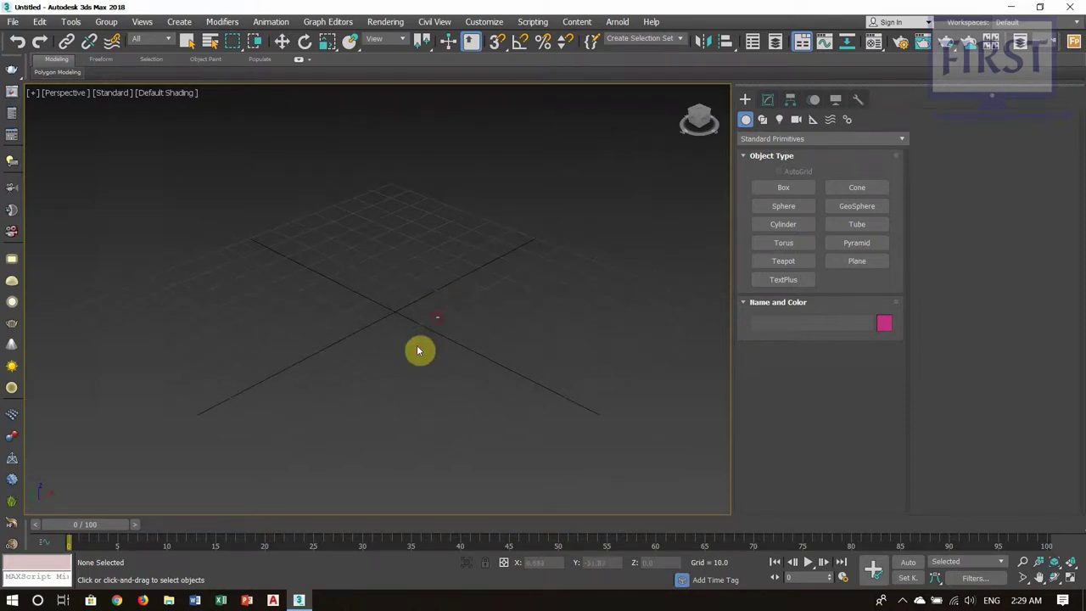
pyautogui.click(857, 263)
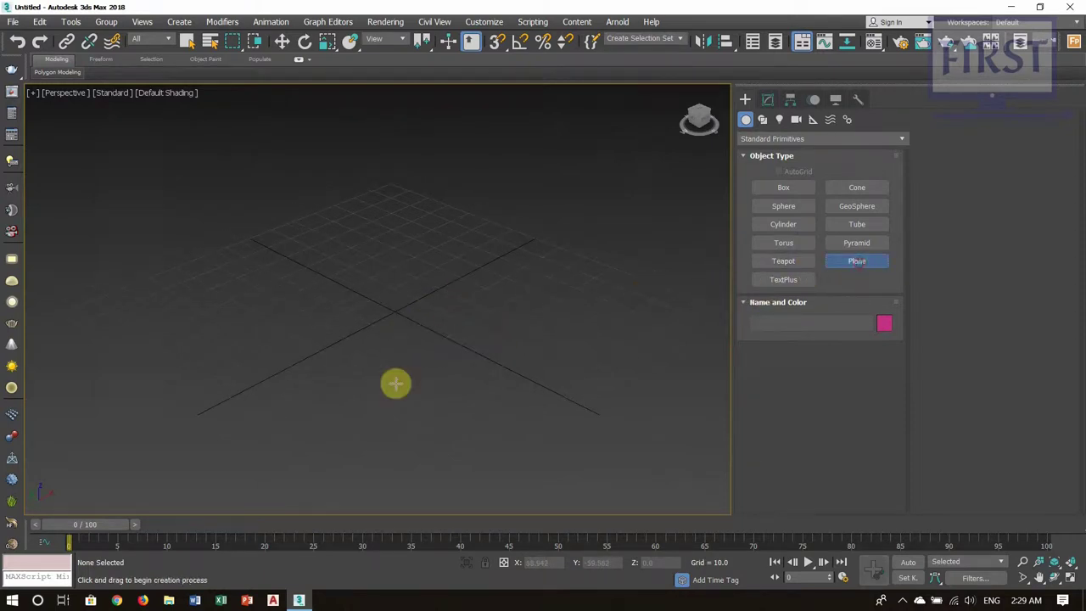
pyautogui.moveTo(351, 344); pyautogui.dragTo(427, 243)
pyautogui.rightClick(436, 271)
pyautogui.scroll(2, 456, 288)
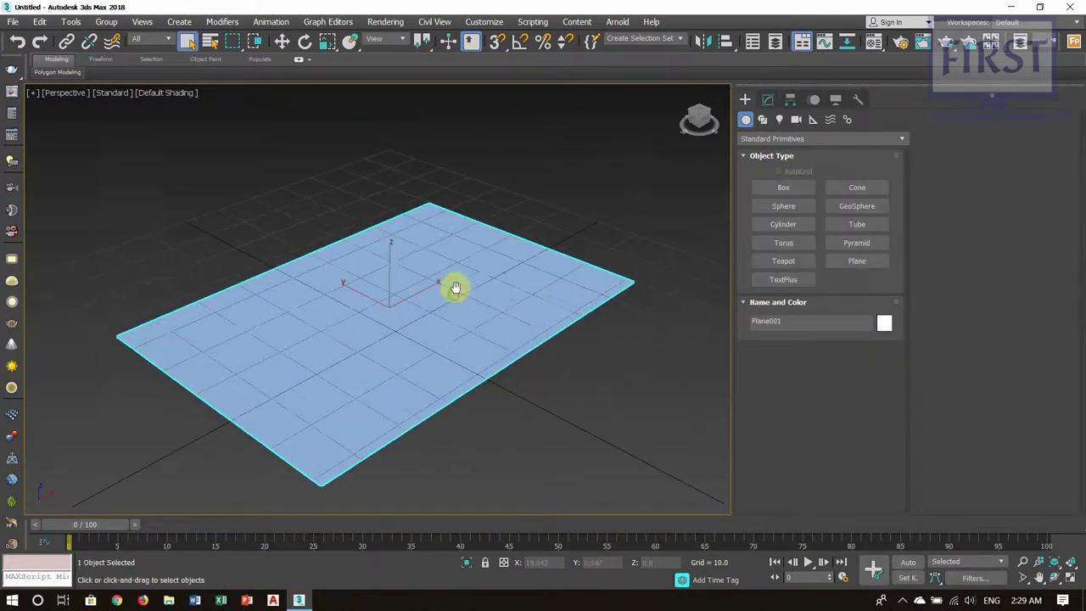
pyautogui.moveTo(456, 289); pyautogui.dragTo(467, 278, button='middle')
# - Switch the Create panel to Itoo Software and begin a Forest Pro object
pyautogui.click(1075, 44)
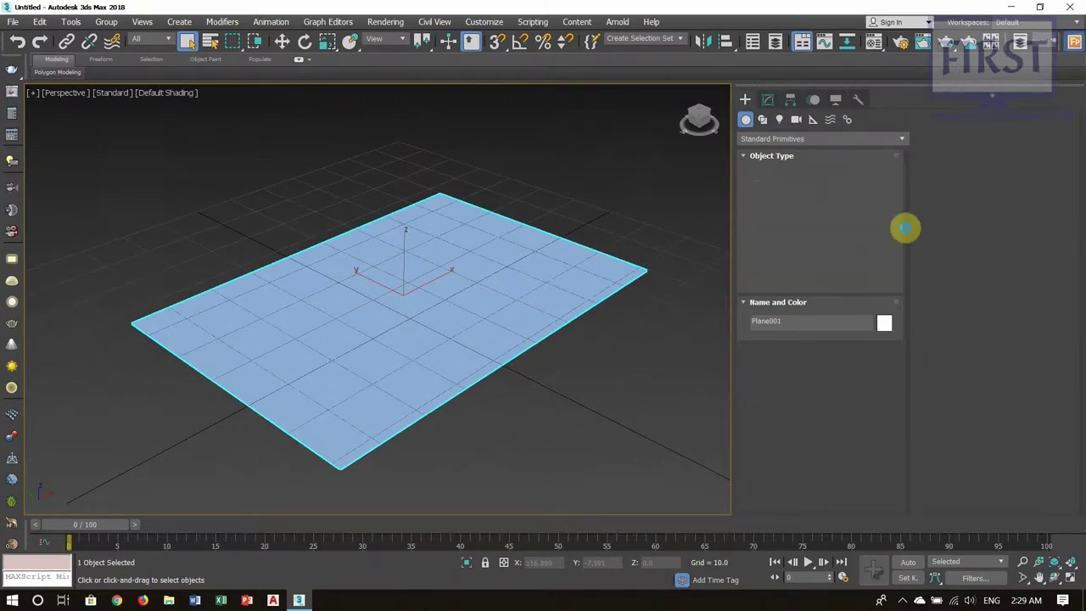
pyautogui.click(633, 350)
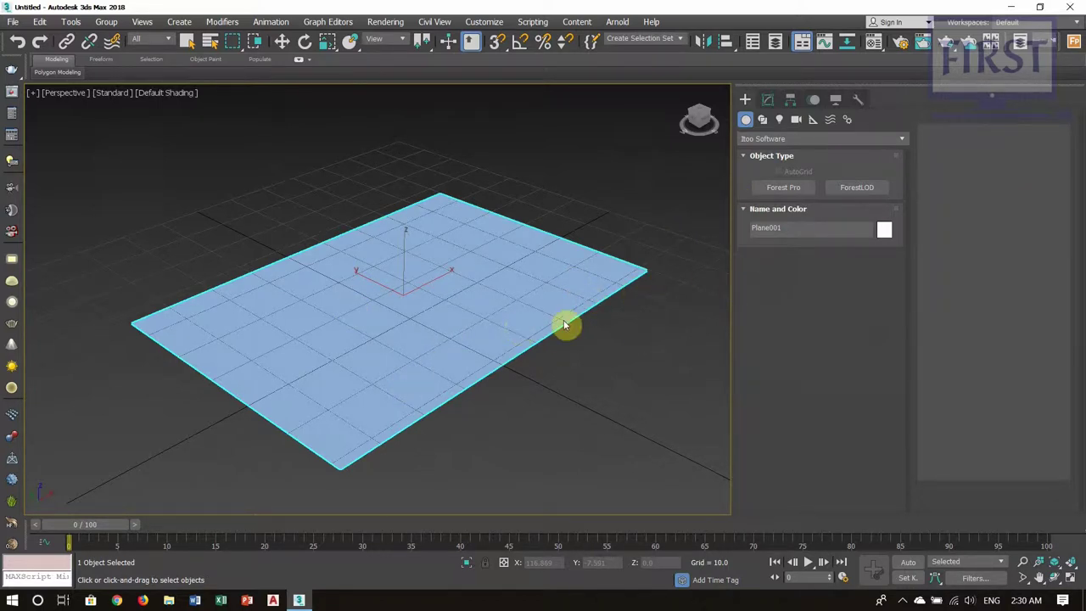
pyautogui.moveTo(417, 358); pyautogui.dragTo(448, 334, button='middle')
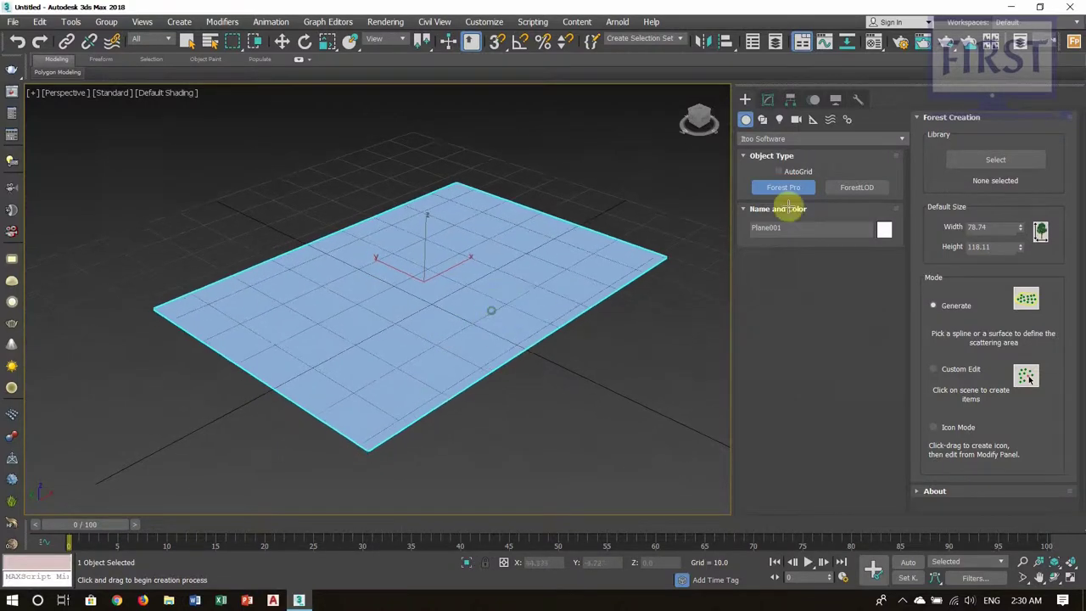
# - Open the Forest Pack Library Browser, dismissing the update login and software update notices
pyautogui.click(1004, 160)
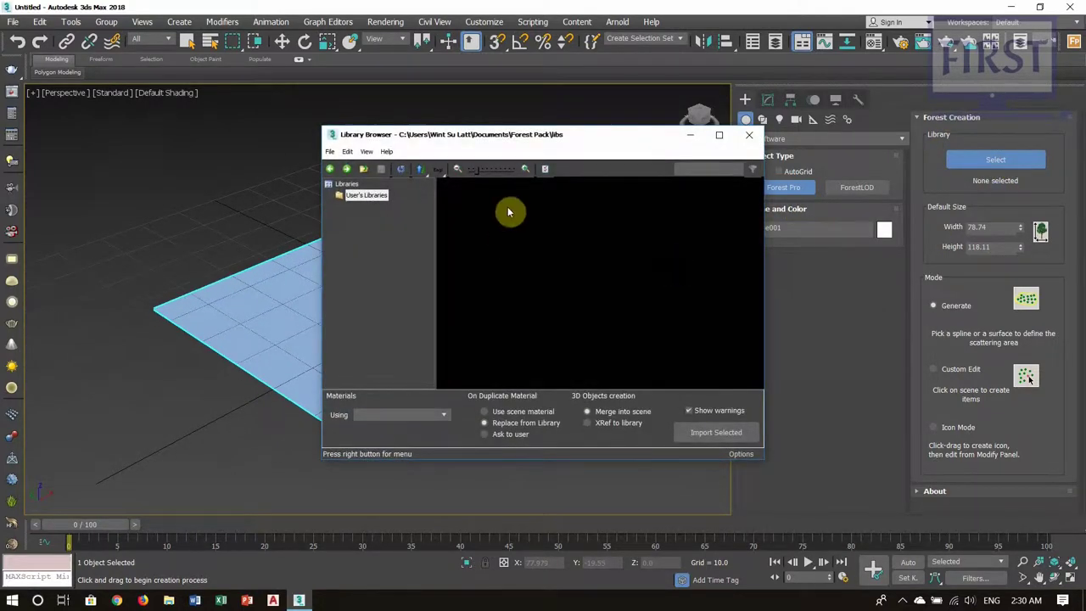
pyautogui.moveTo(560, 140); pyautogui.dragTo(557, 120)
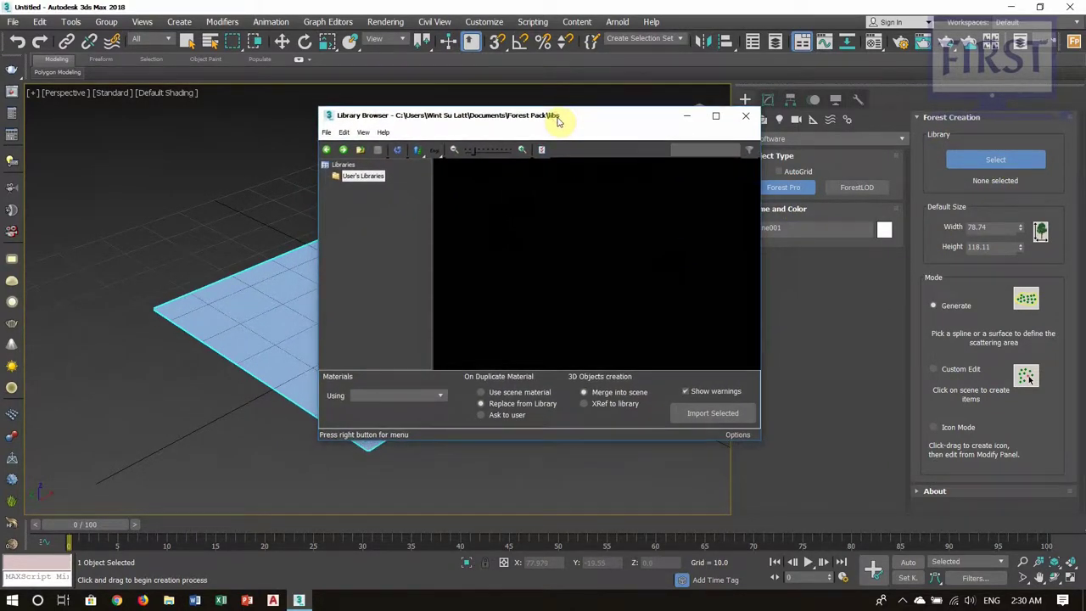
pyautogui.moveTo(579, 113); pyautogui.dragTo(546, 96)
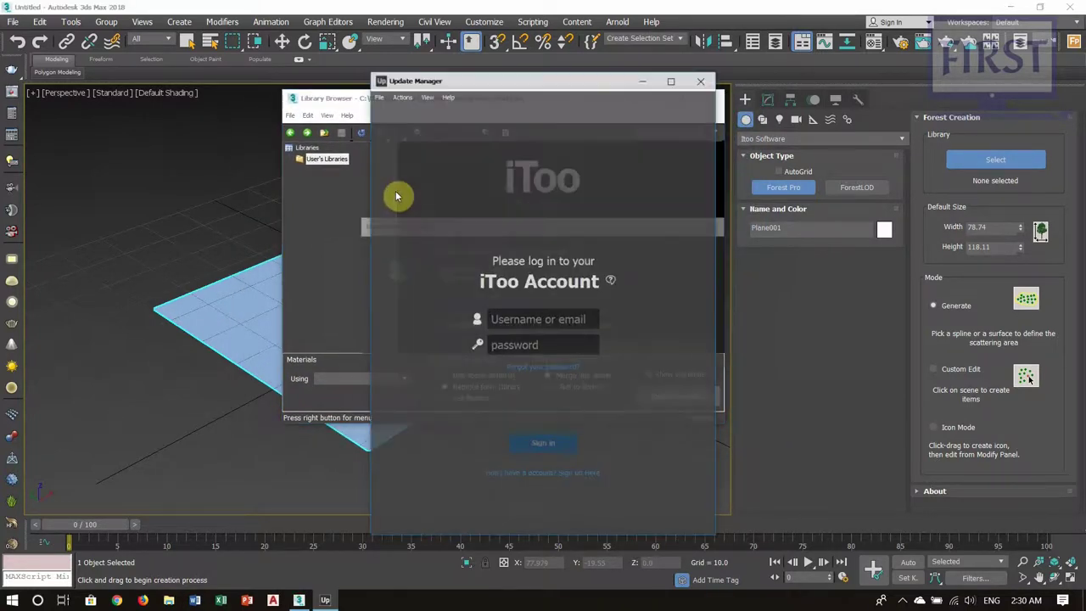
pyautogui.click(703, 80)
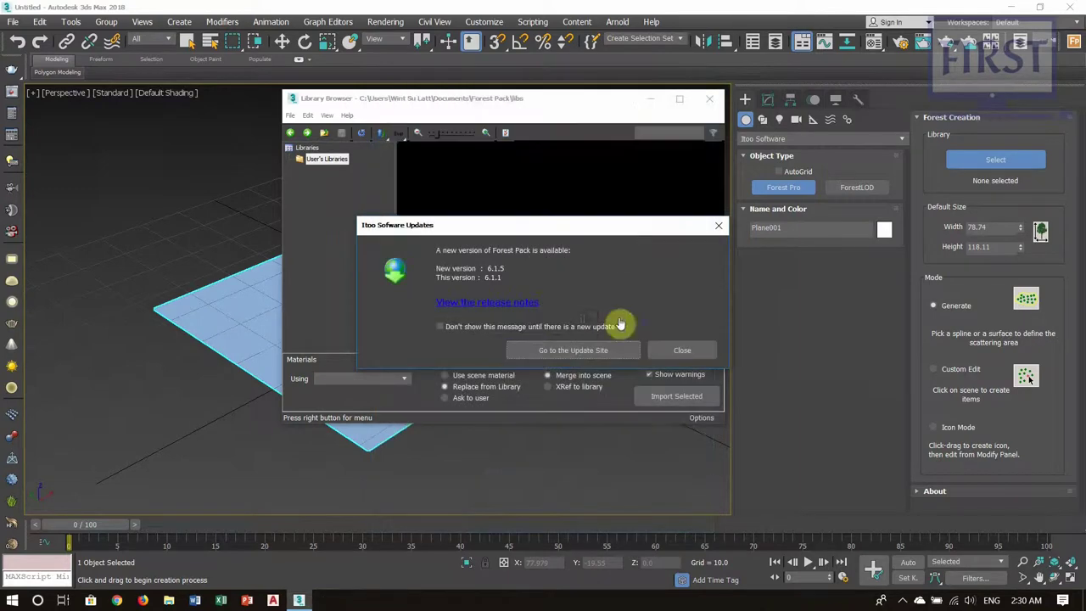
pyautogui.click(717, 227)
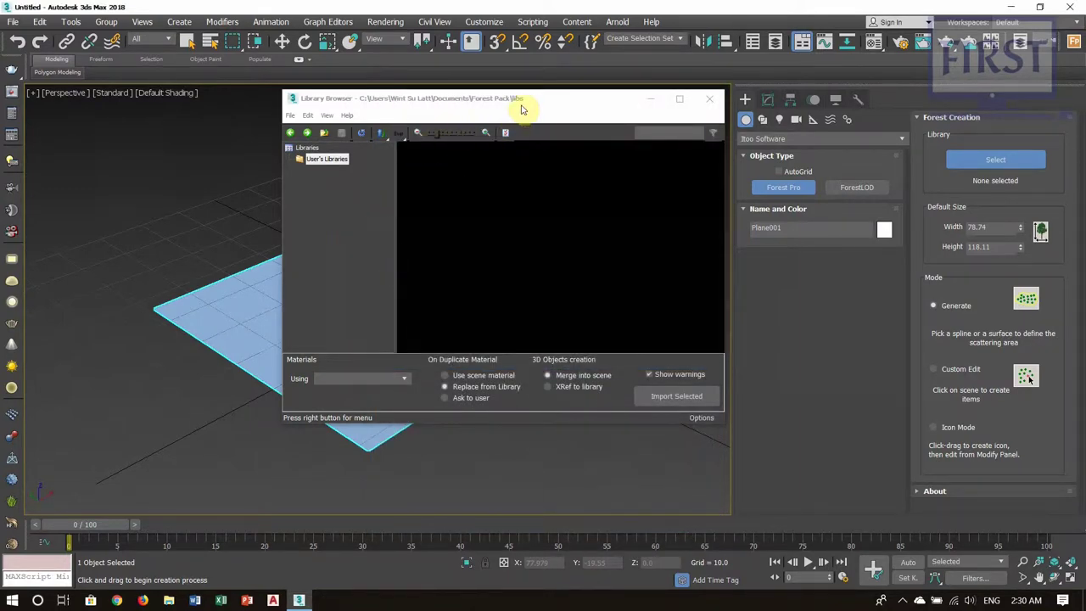
pyautogui.click(711, 101)
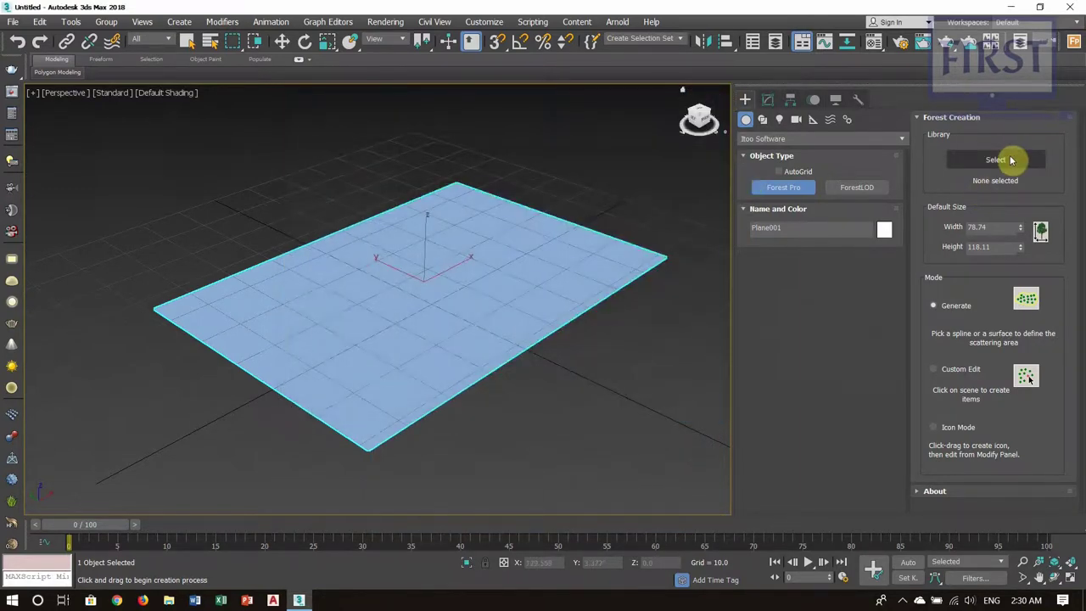
pyautogui.click(1027, 161)
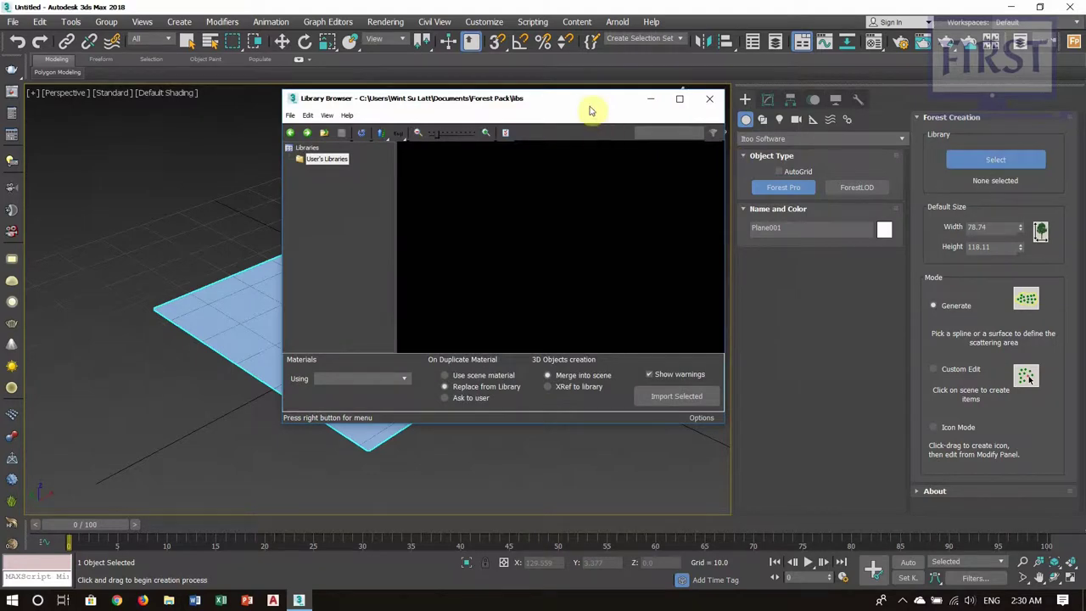
pyautogui.moveTo(588, 105); pyautogui.dragTo(554, 102)
pyautogui.click(258, 115)
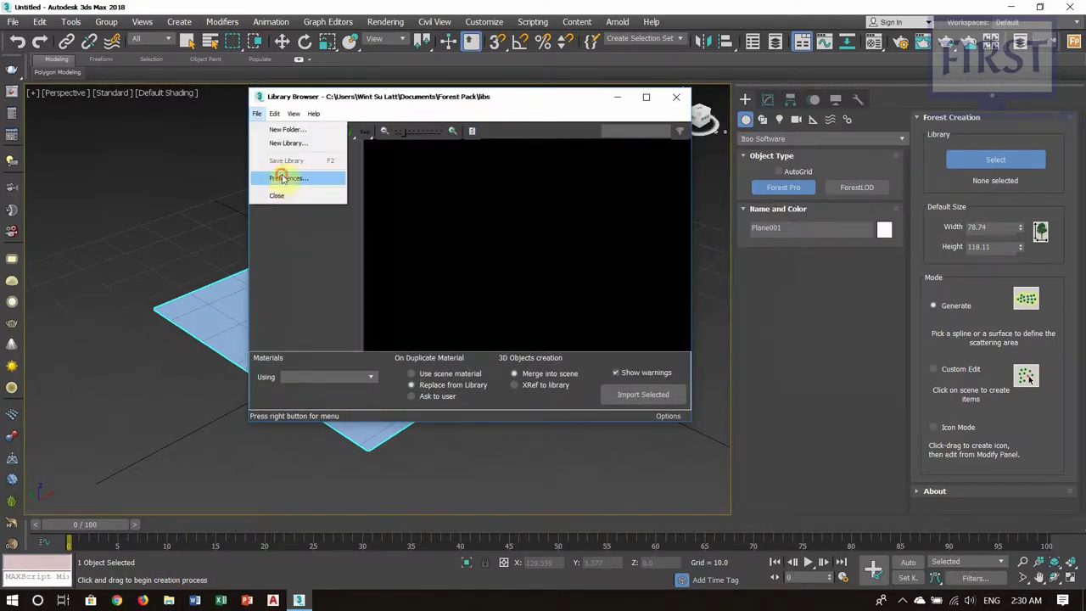
# - In Library Browser Preferences, start adding a new library path and open the C: drive
pyautogui.click(283, 177)
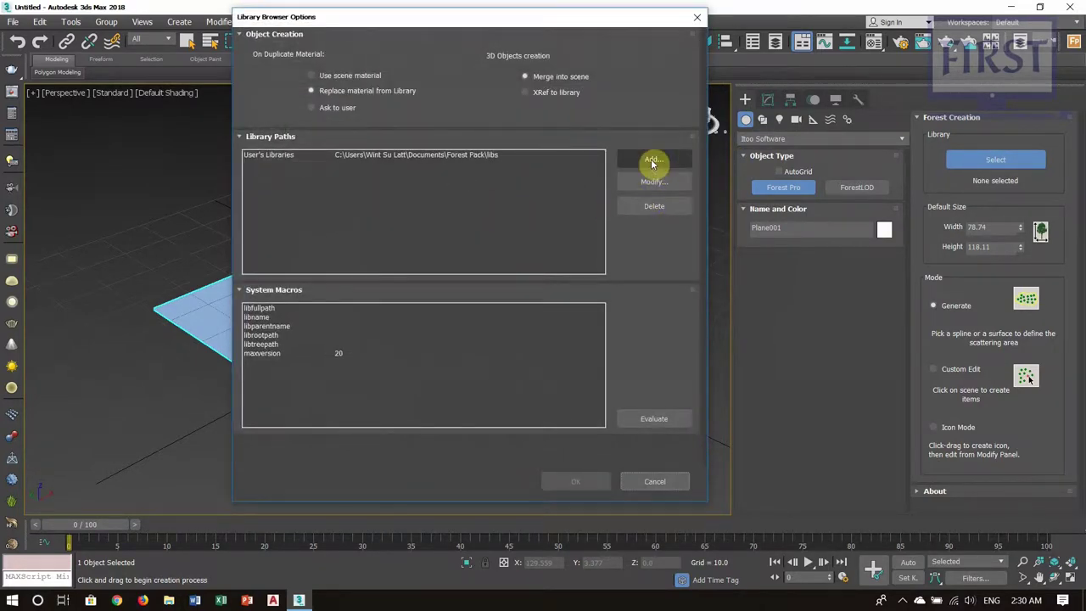
pyautogui.click(649, 161)
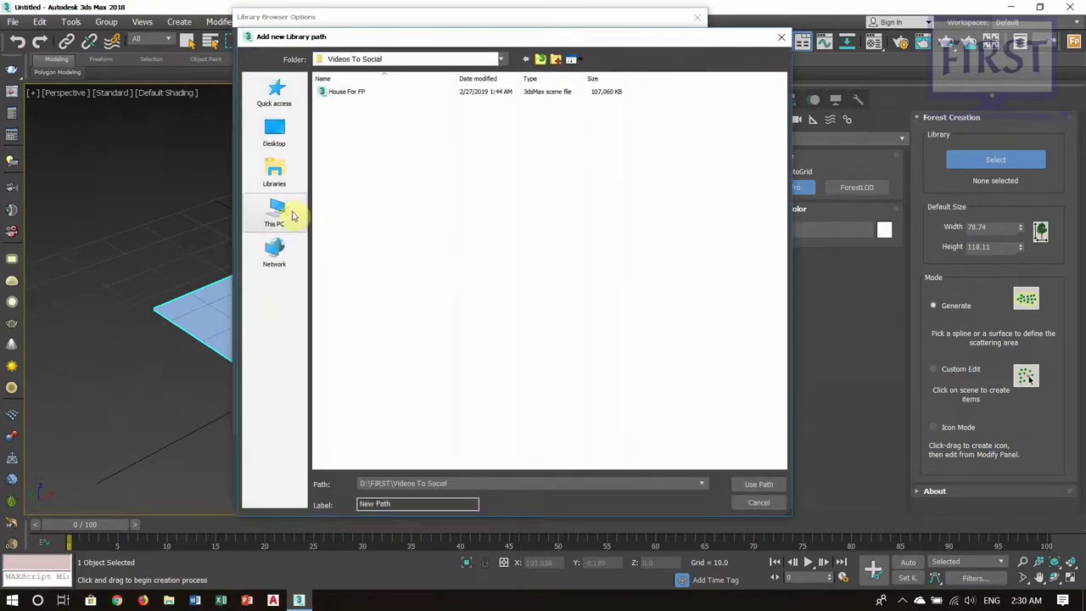
pyautogui.click(289, 212)
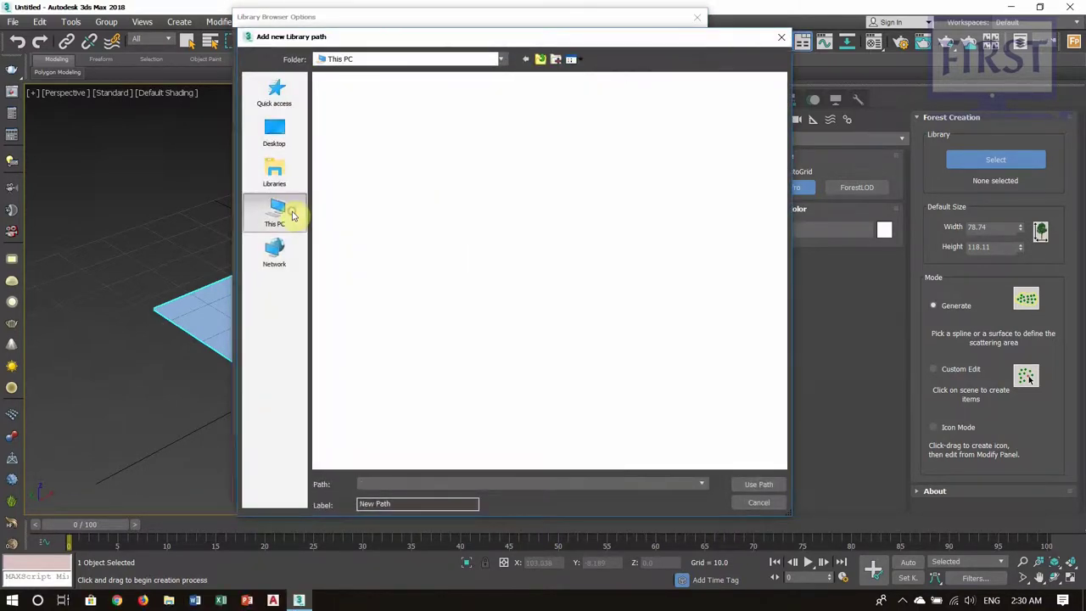
pyautogui.doubleClick(388, 236)
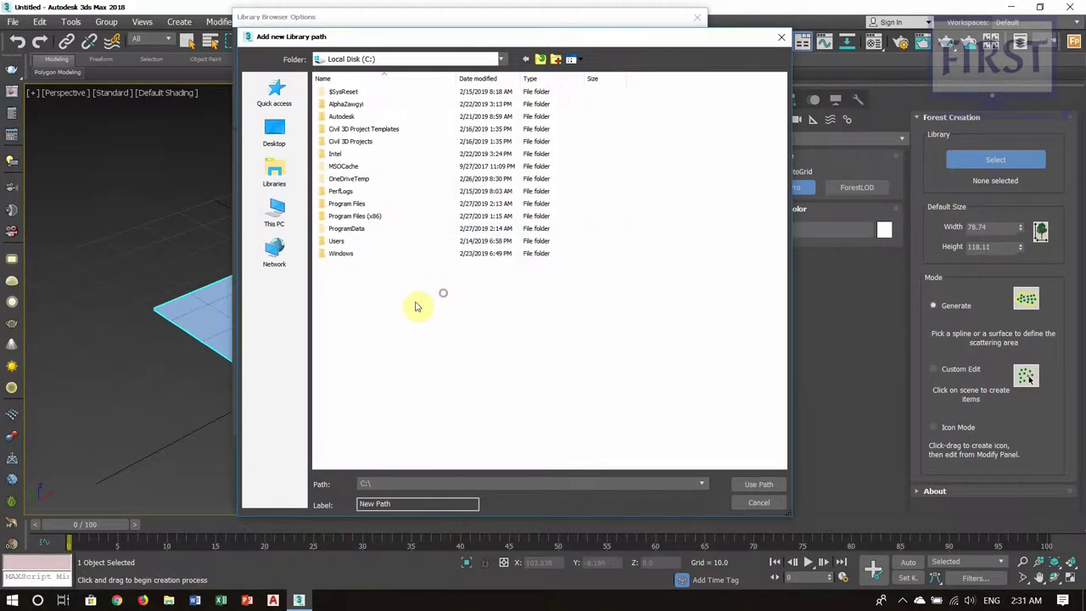
pyautogui.click(270, 211)
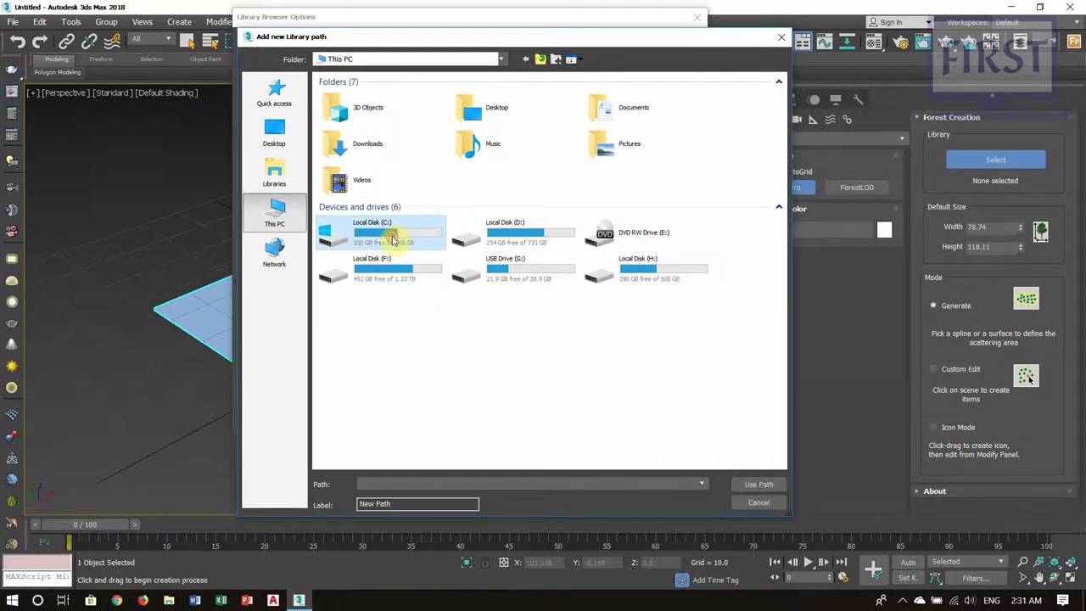
pyautogui.doubleClick(392, 240)
# - Add the user's AppData\Local\Itoo Software\Forest Pack Pro\lib folder as the library path
pyautogui.doubleClick(353, 242)
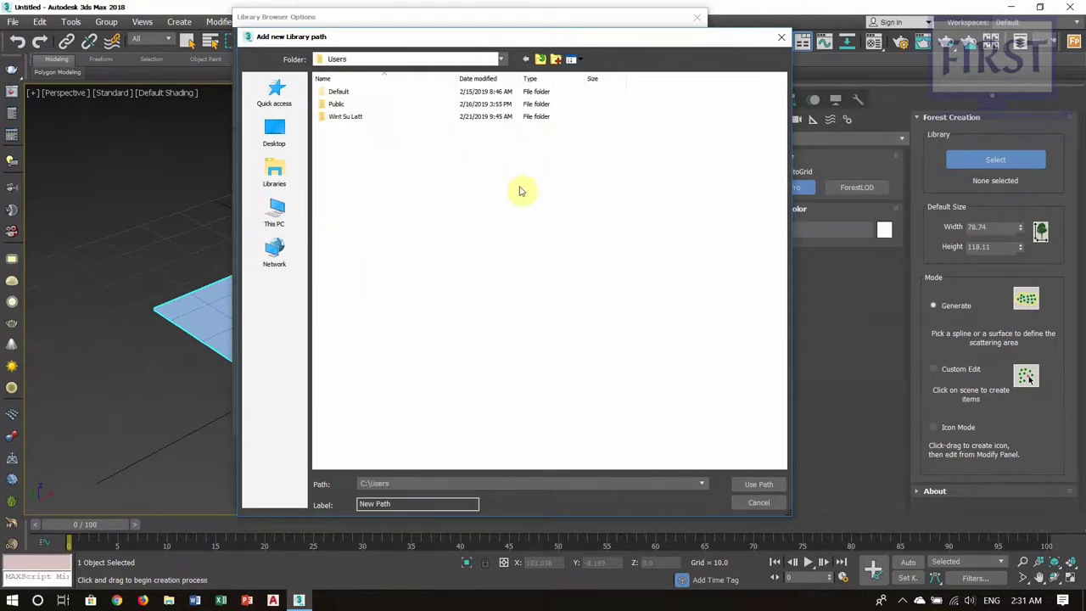
pyautogui.doubleClick(345, 120)
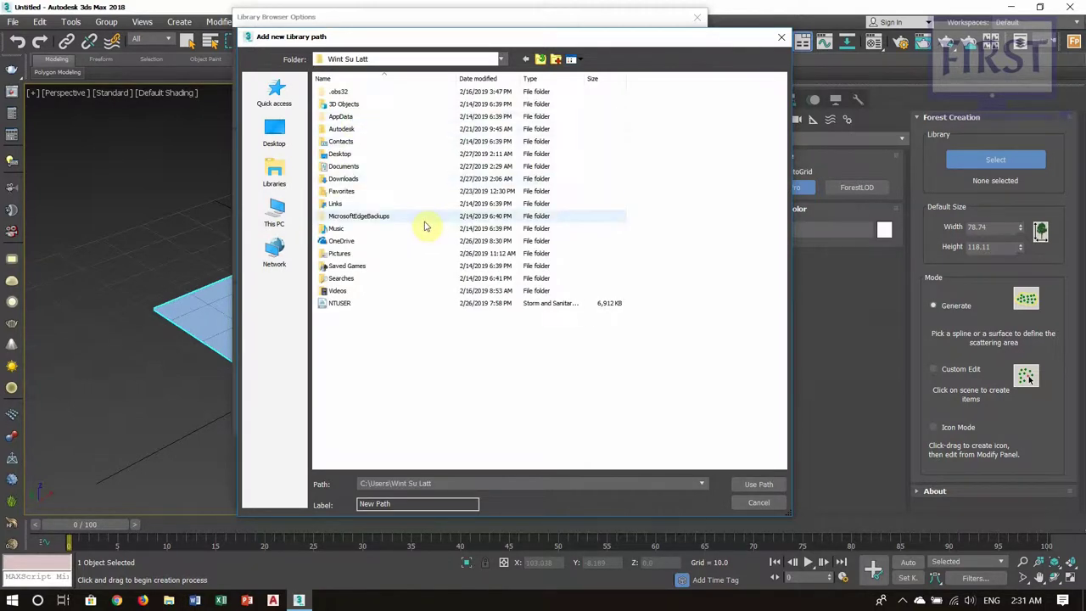
pyautogui.doubleClick(348, 116)
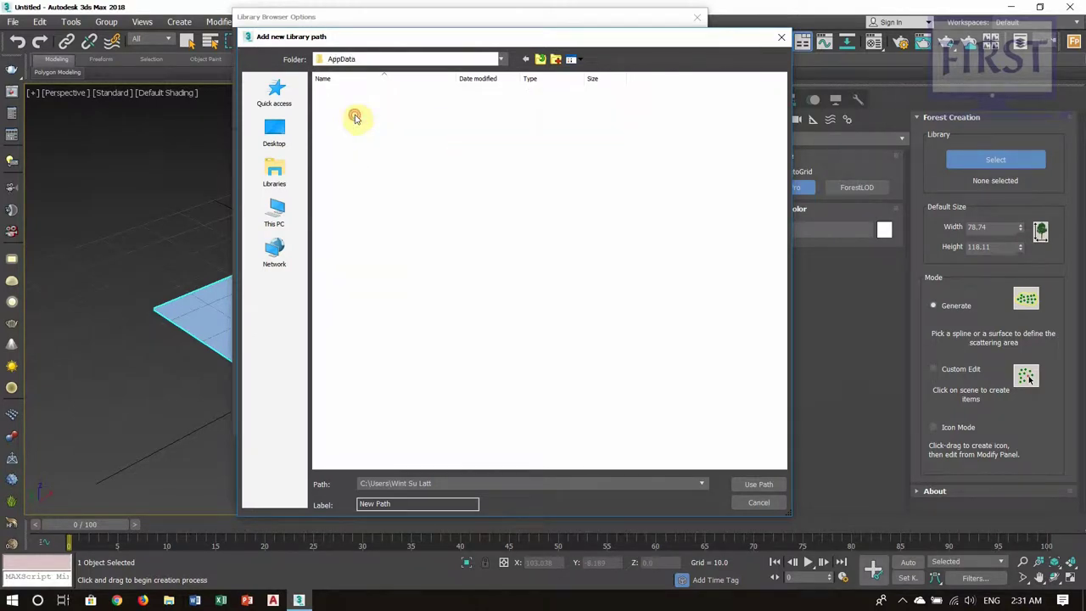
pyautogui.doubleClick(340, 91)
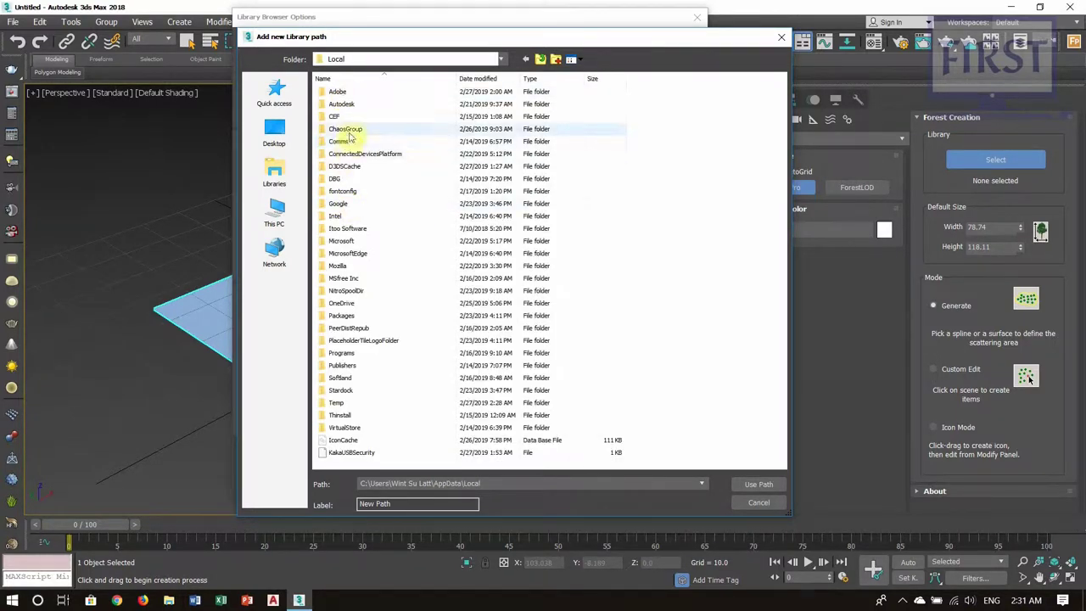
pyautogui.click(357, 229)
pyautogui.doubleClick(357, 231)
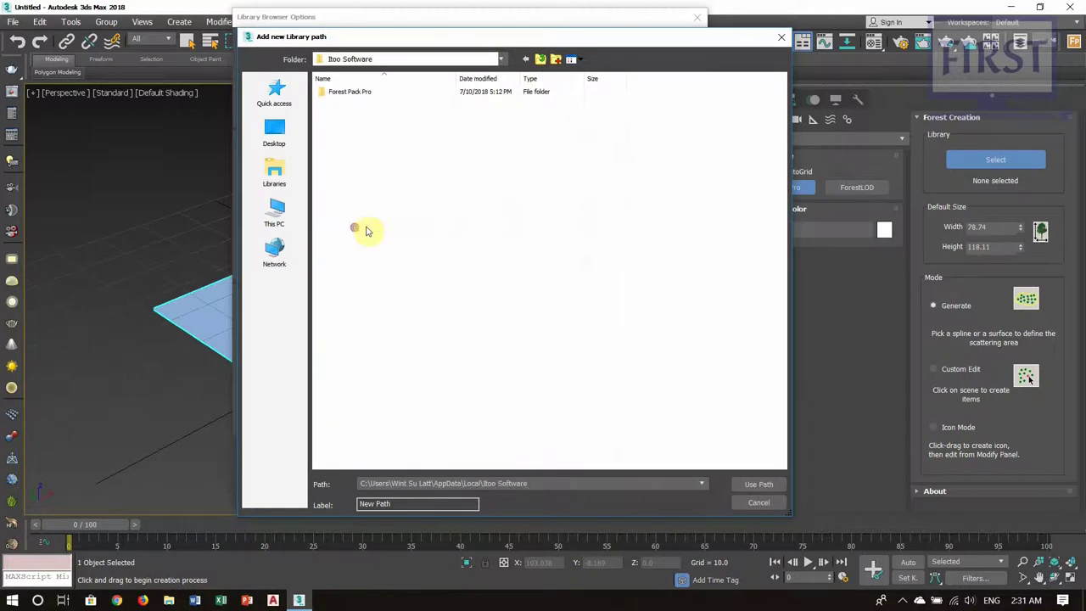
pyautogui.doubleClick(350, 93)
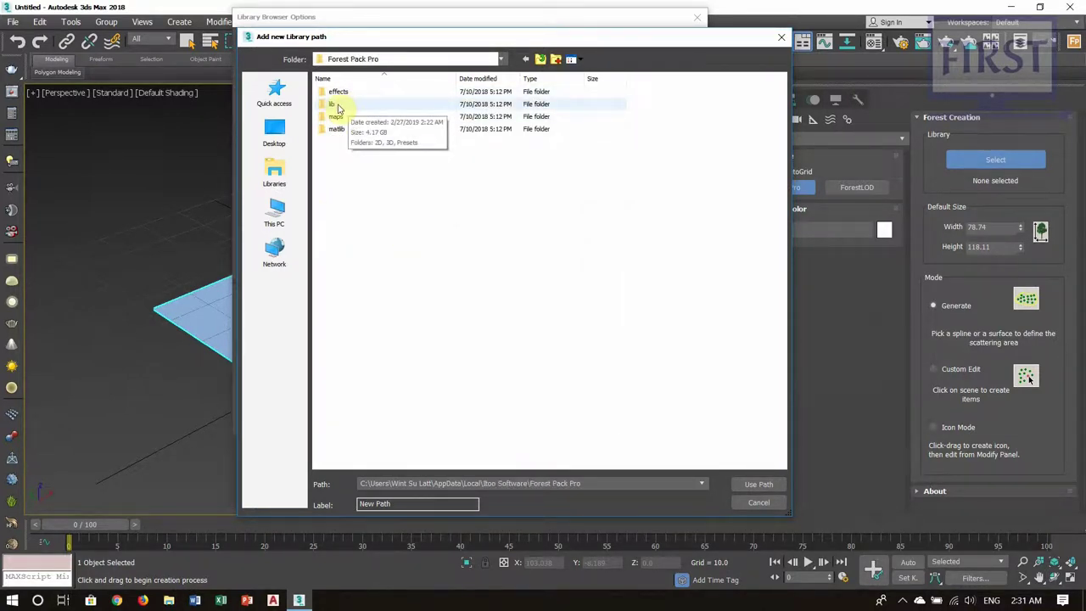
pyautogui.doubleClick(337, 107)
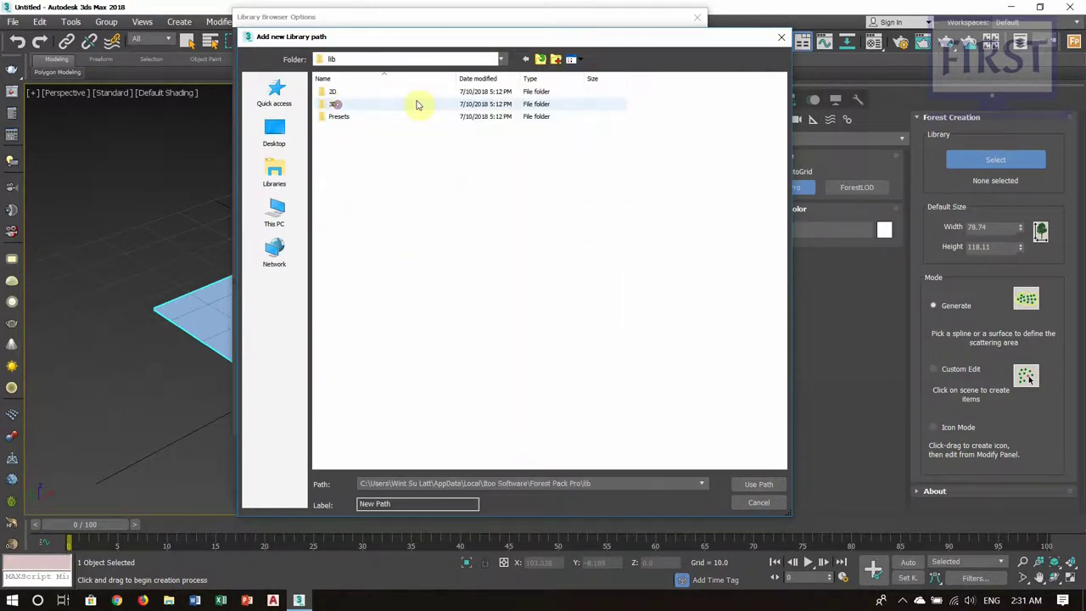
pyautogui.click(758, 485)
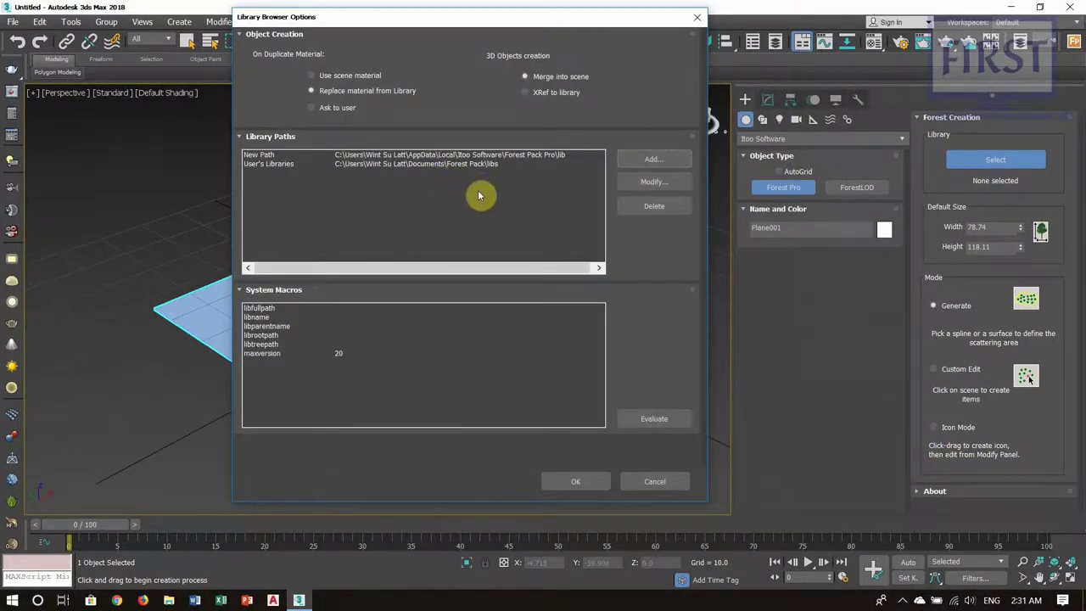
# - Apply the options and browse the New Path library's Shrubs, 2D Trees, 3D and Presets folders
pyautogui.click(577, 480)
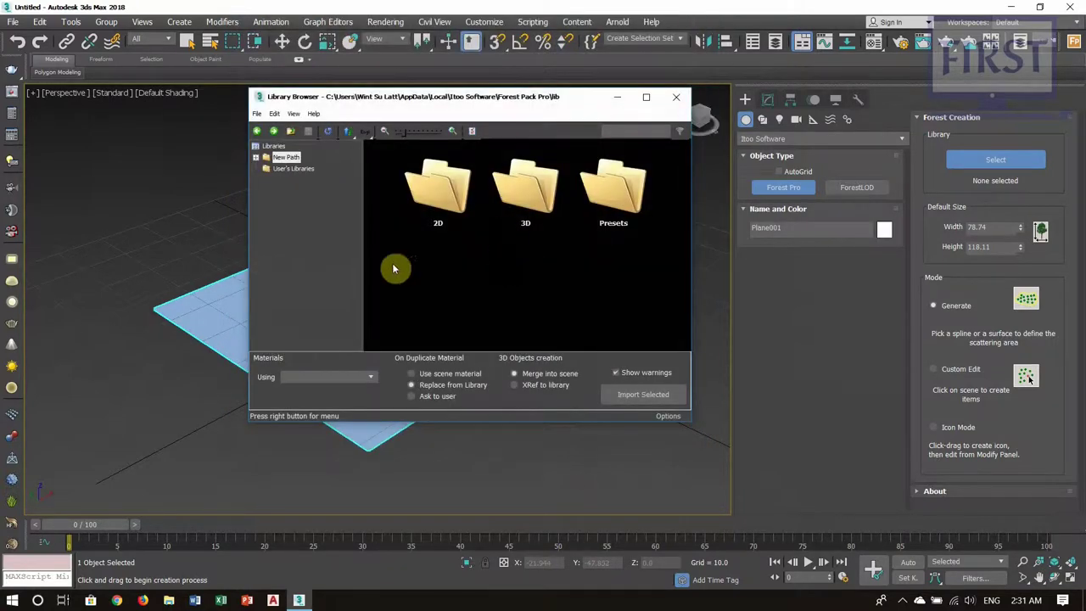
pyautogui.click(256, 157)
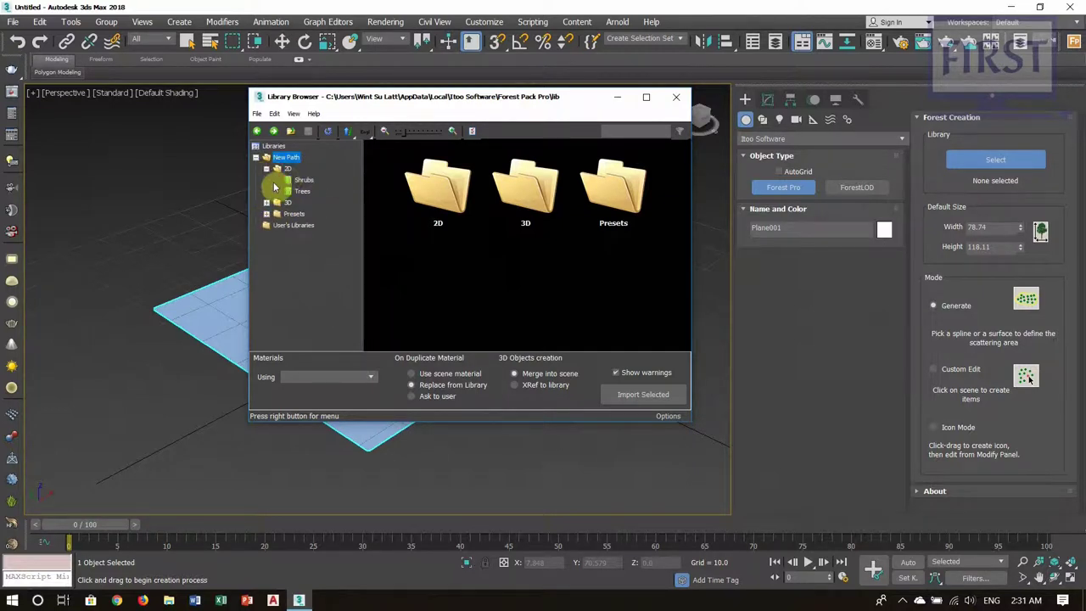
pyautogui.click(299, 181)
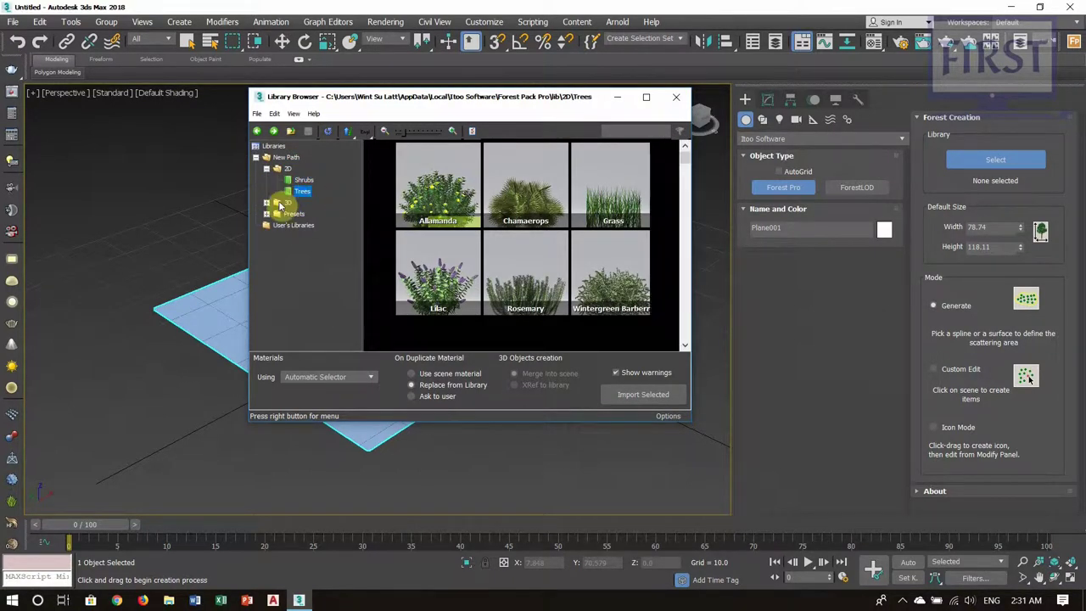
pyautogui.click(297, 192)
pyautogui.click(266, 203)
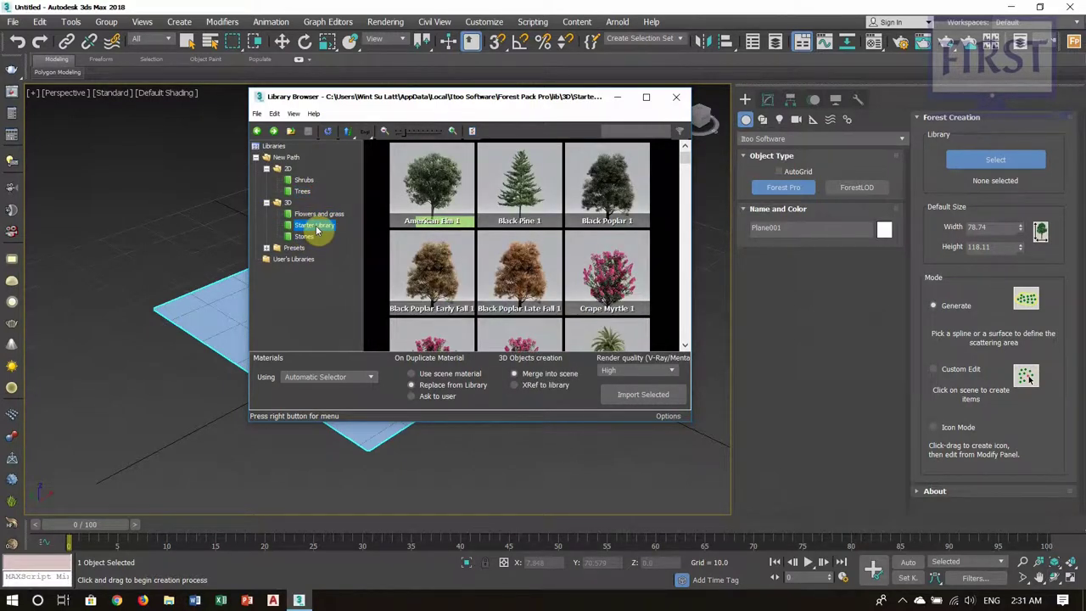
pyautogui.scroll(-3, 645, 280)
pyautogui.scroll(-2, 552, 259)
pyautogui.click(266, 247)
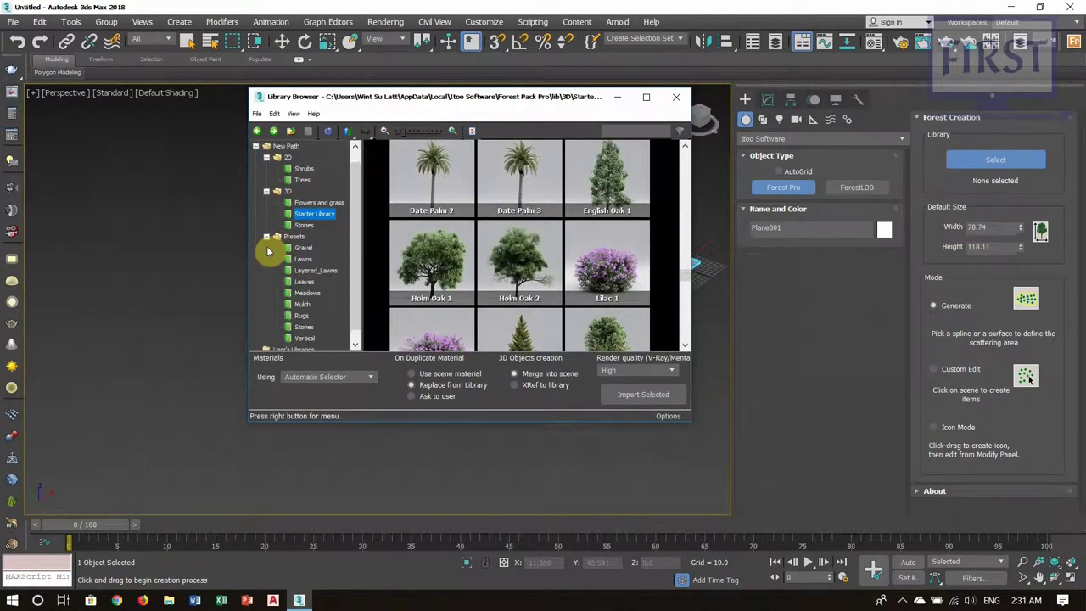
pyautogui.scroll(-1, 286, 252)
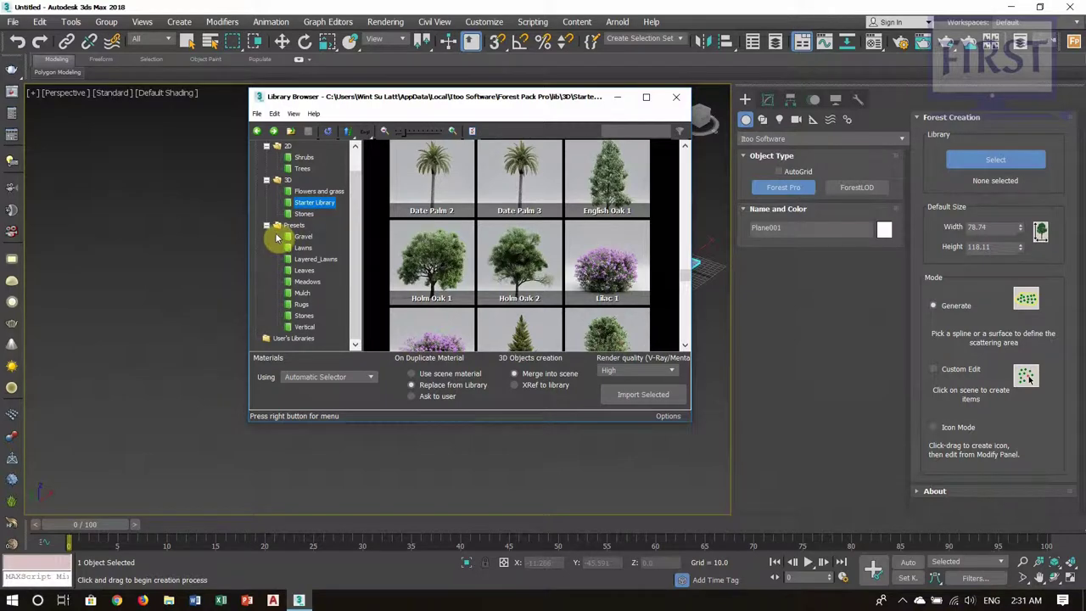
# - Browse the Gravel, Meadows and Vertical presets, ending on the Leaves presets
pyautogui.click(308, 238)
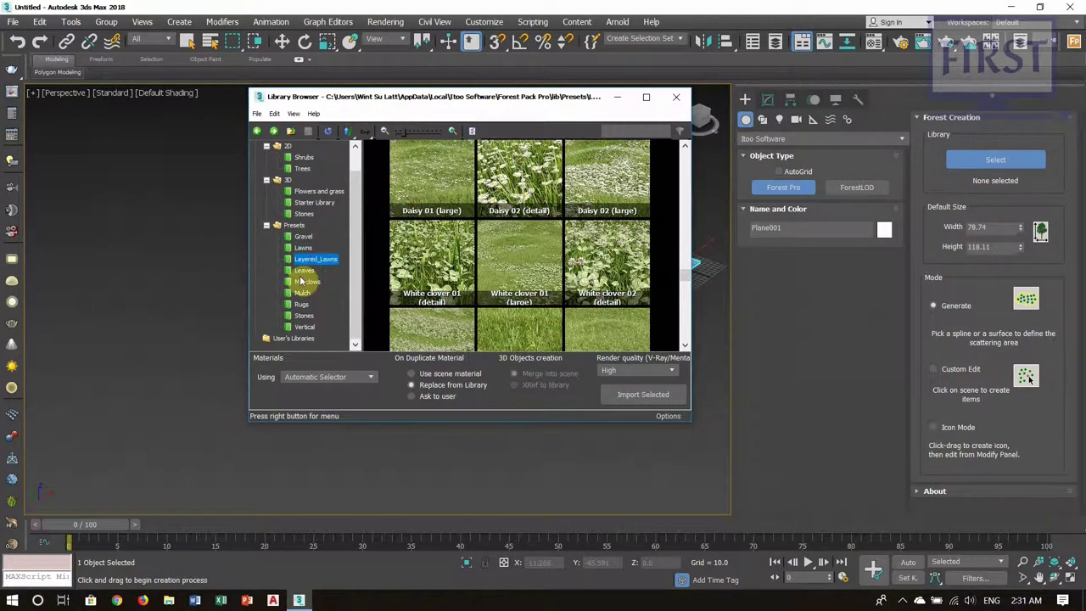
pyautogui.click(303, 271)
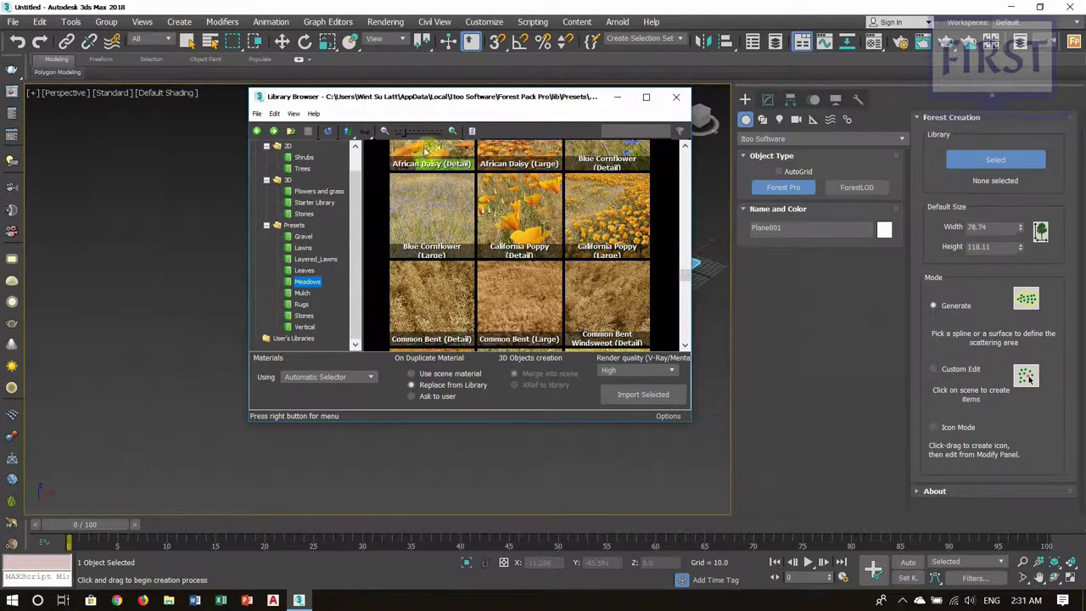
pyautogui.moveTo(524, 106); pyautogui.dragTo(552, 105)
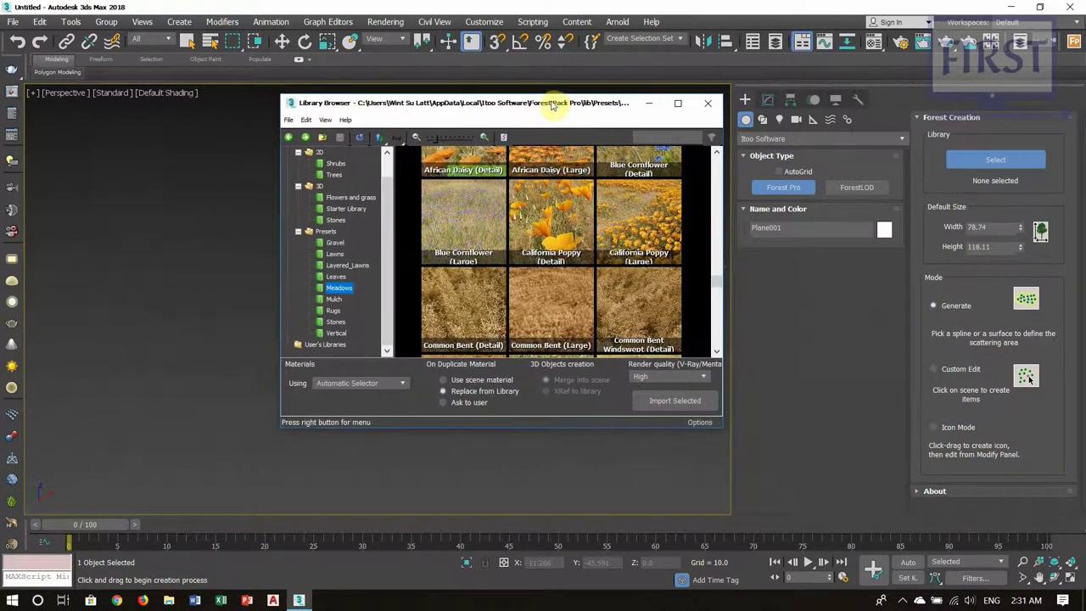
pyautogui.click(342, 334)
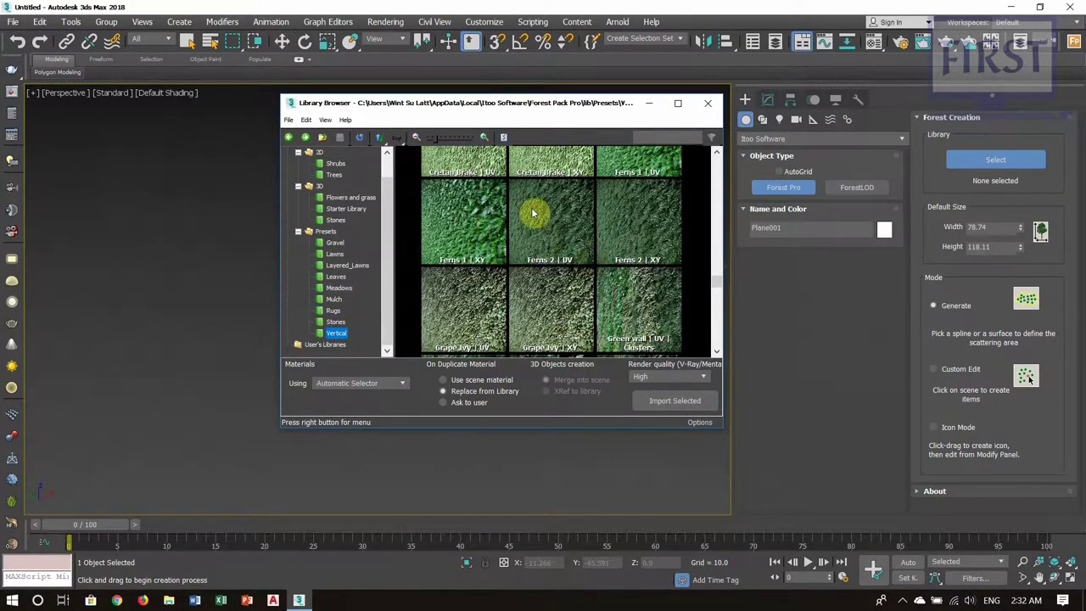
pyautogui.scroll(2, 611, 280)
pyautogui.scroll(-3, 603, 232)
pyautogui.scroll(3, 558, 291)
pyautogui.moveTo(572, 109); pyautogui.dragTo(514, 123)
pyautogui.scroll(1, 291, 296)
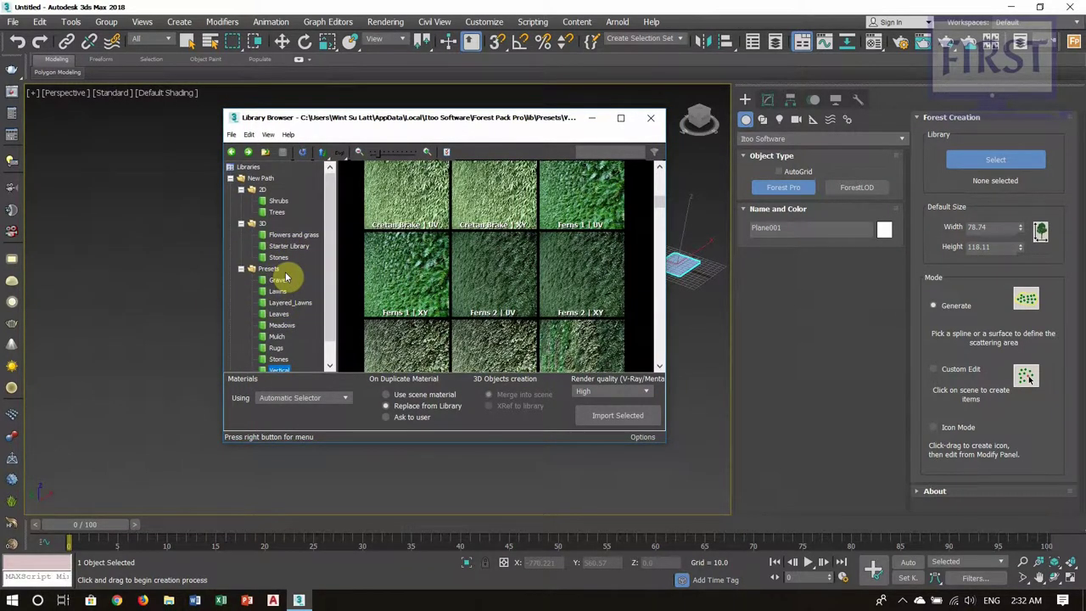
pyautogui.click(280, 314)
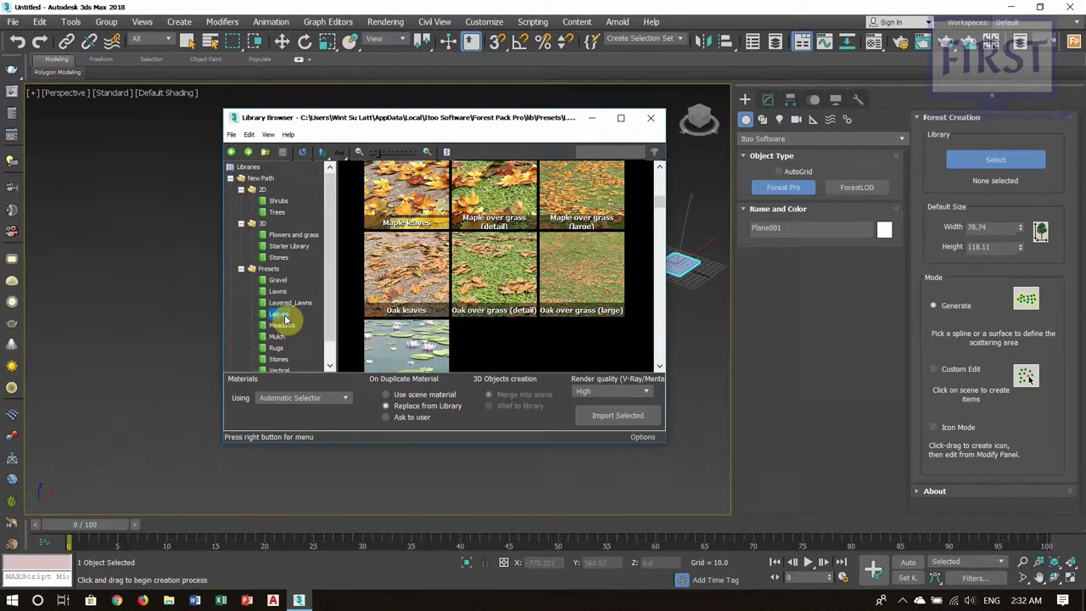
# - Import the Maple leaves preset and click the centred plane to scatter it as a new Forest object
pyautogui.moveTo(530, 132); pyautogui.dragTo(296, 133)
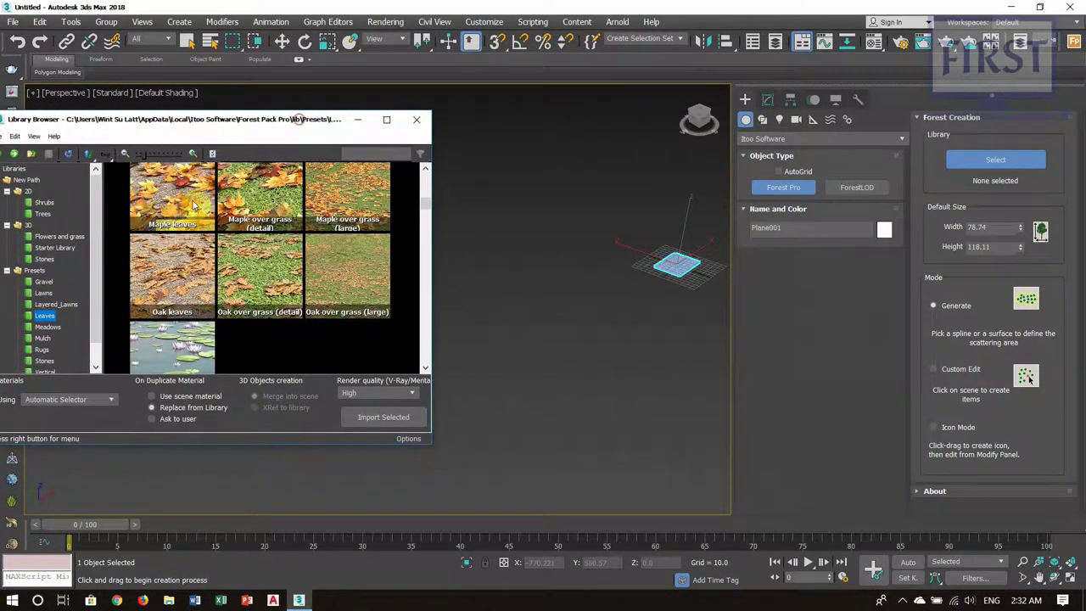
pyautogui.moveTo(641, 282); pyautogui.dragTo(561, 321, button='middle')
pyautogui.scroll(5, 560, 319)
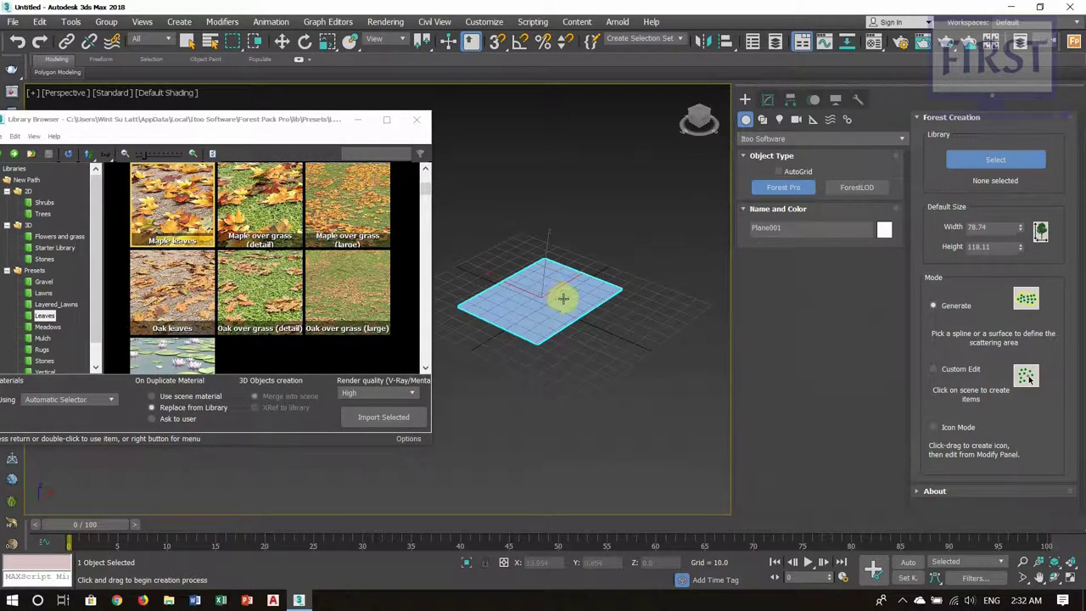
pyautogui.moveTo(282, 125); pyautogui.dragTo(314, 123)
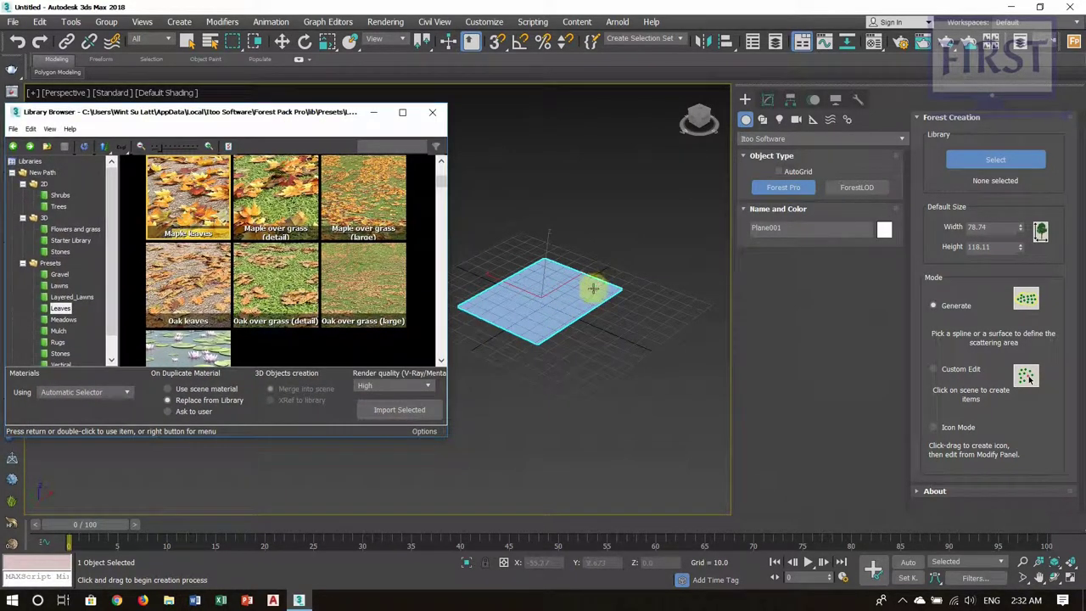
pyautogui.scroll(2, 578, 318)
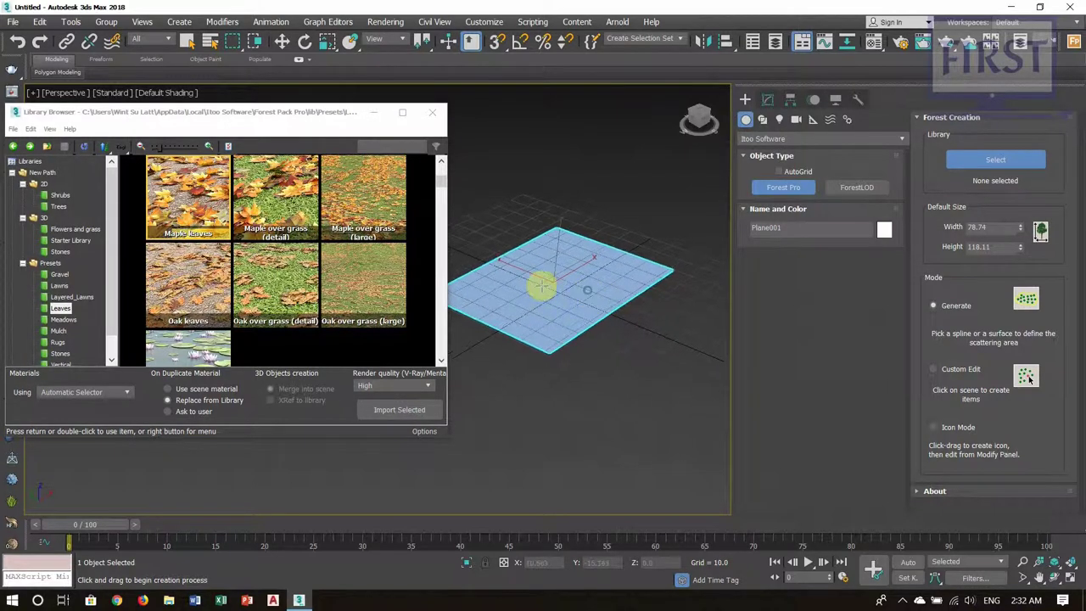
pyautogui.click(181, 191)
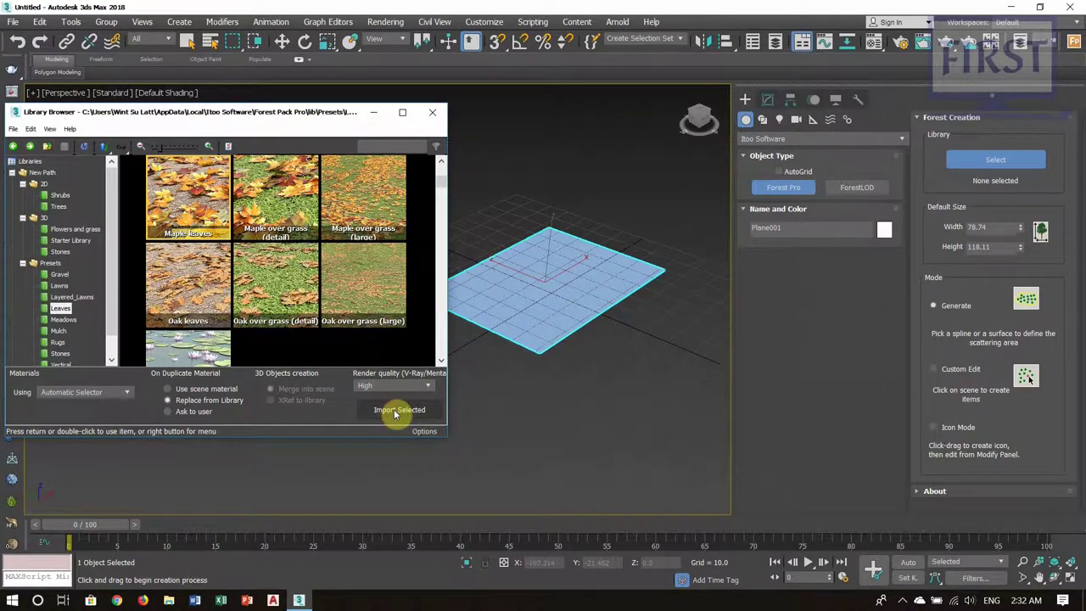
pyautogui.click(393, 410)
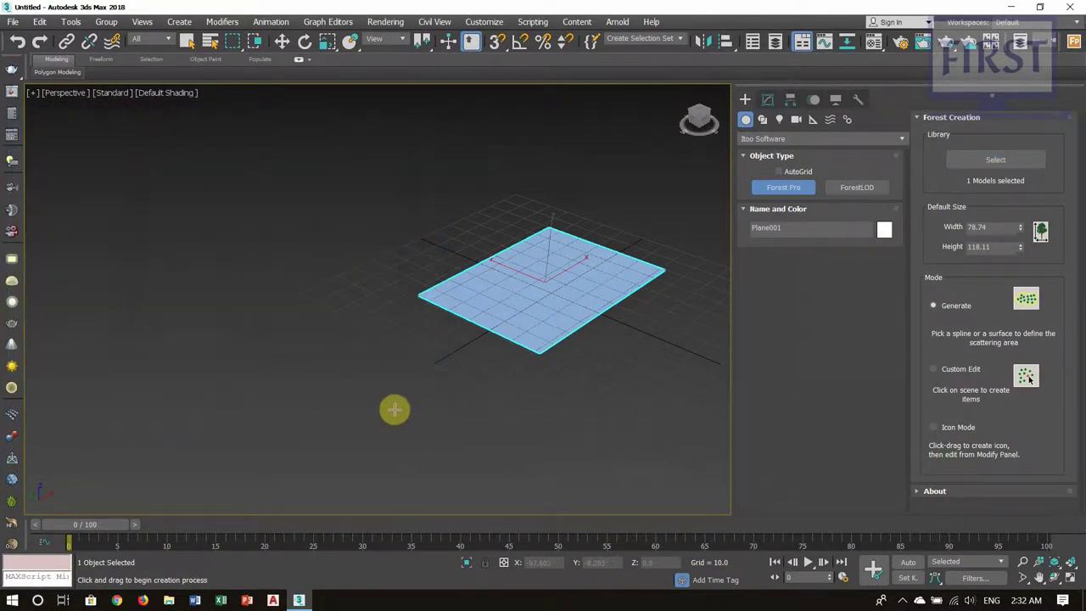
pyautogui.moveTo(599, 303); pyautogui.dragTo(511, 321, button='middle')
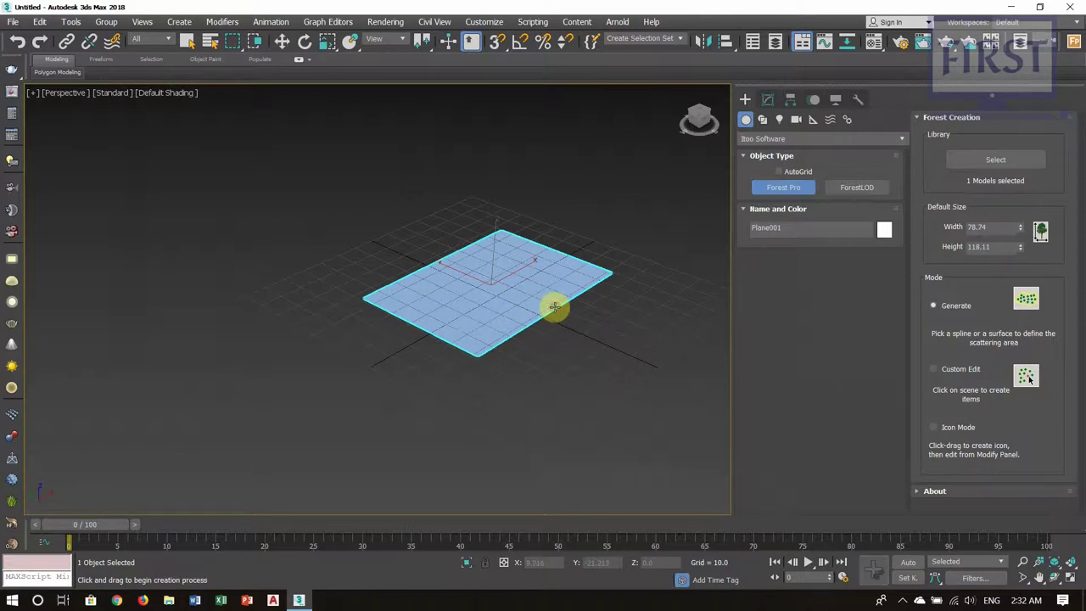
pyautogui.click(553, 307)
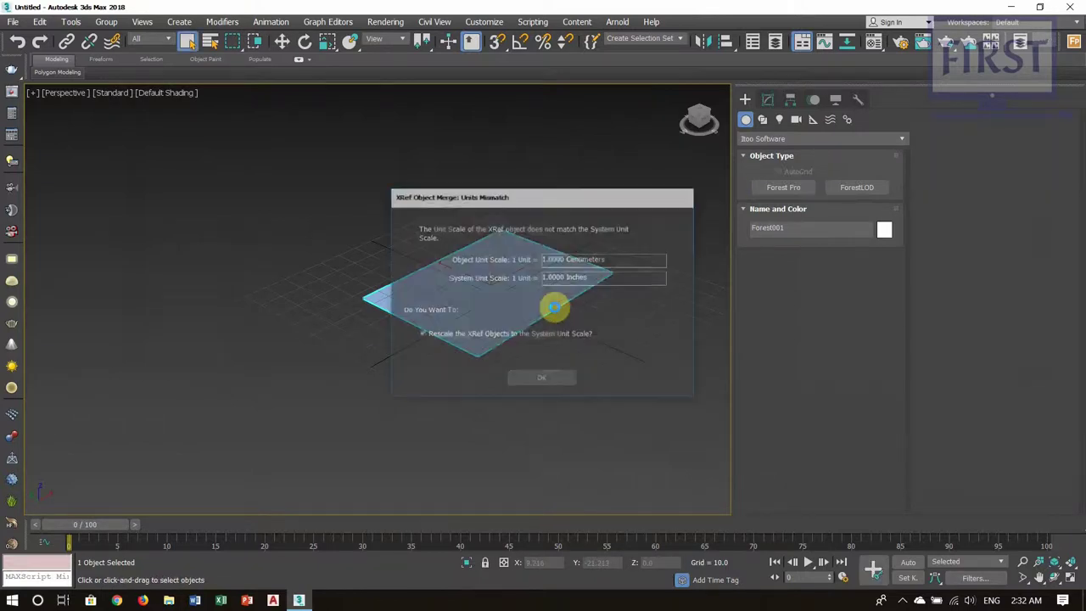
# - Accept rescaling to system units, then view the leaves through PhysCamera001 with safe frame shown
pyautogui.click(545, 380)
pyautogui.click(537, 376)
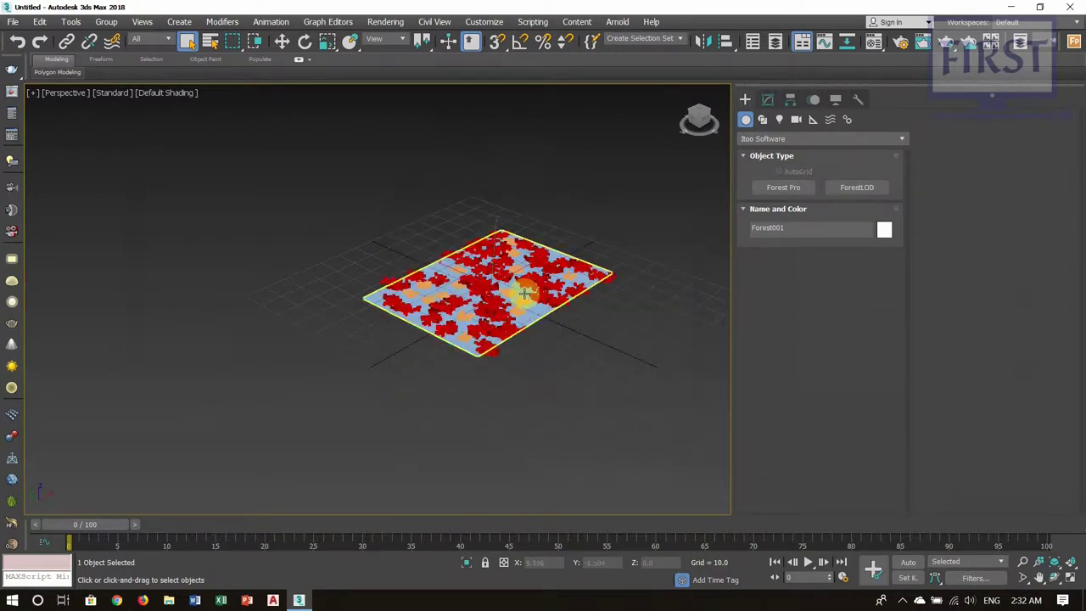
pyautogui.scroll(5, 538, 291)
pyautogui.scroll(-1, 531, 300)
pyautogui.moveTo(546, 315)
pyautogui.mouseDown(button='middle')
pyautogui.moveTo(514, 314)
pyautogui.moveTo(527, 313)
pyautogui.mouseUp(button='middle')
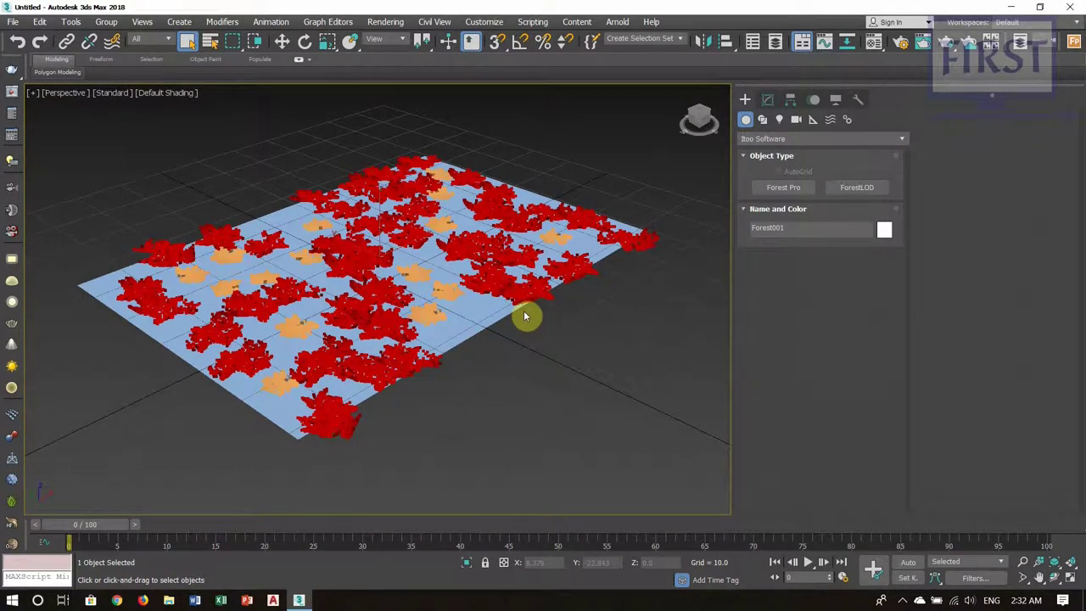
pyautogui.hotkey('ctrl', 'c')
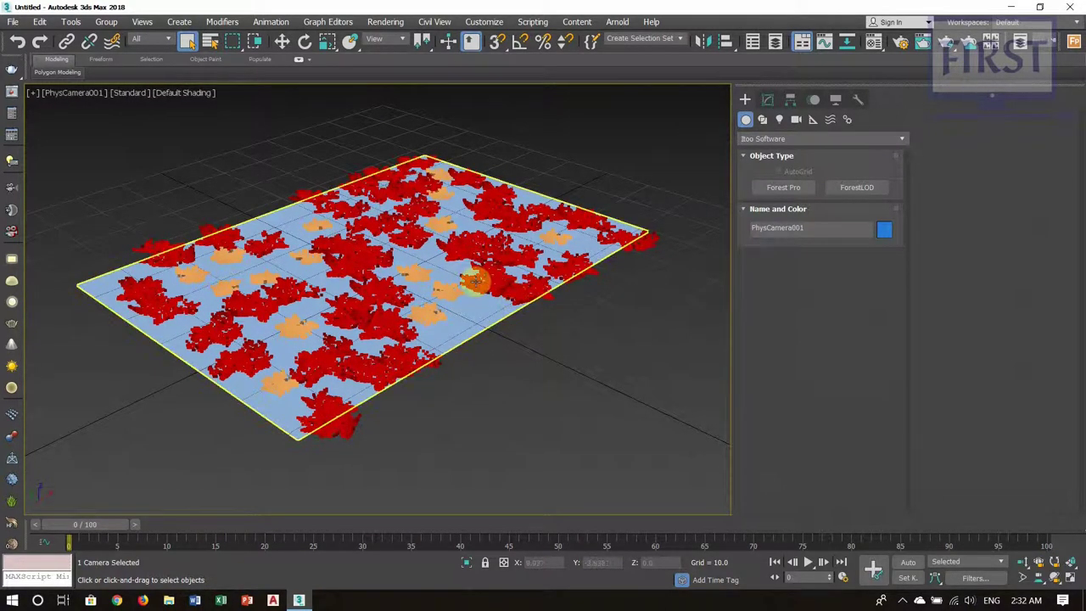
pyautogui.hotkey('shift', 'f')
pyautogui.scroll(-1, 458, 319)
pyautogui.scroll(-1, 458, 319)
pyautogui.scroll(-1, 459, 319)
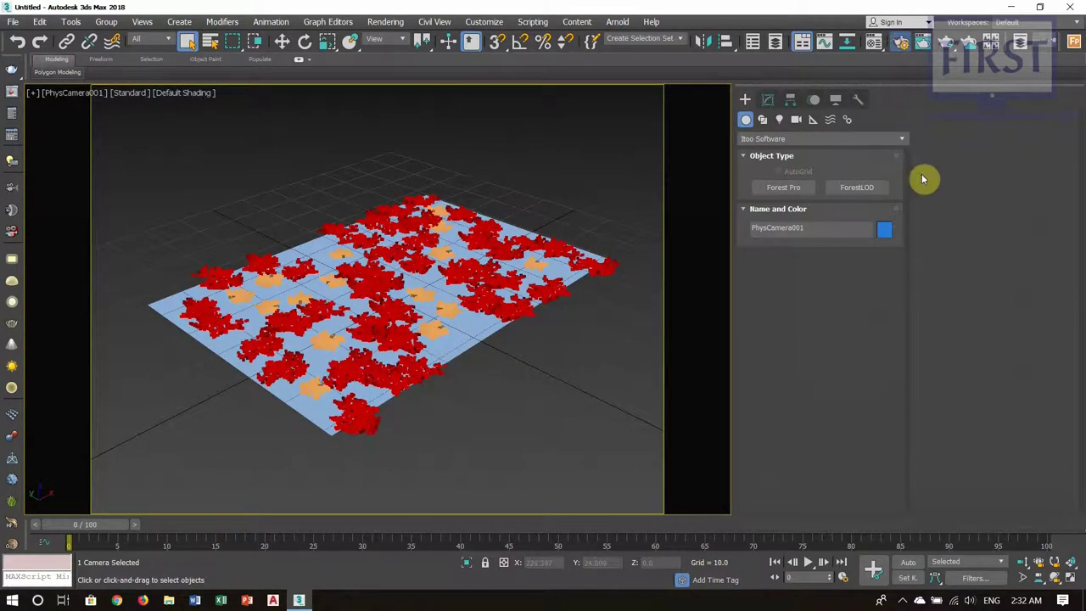
pyautogui.click(903, 47)
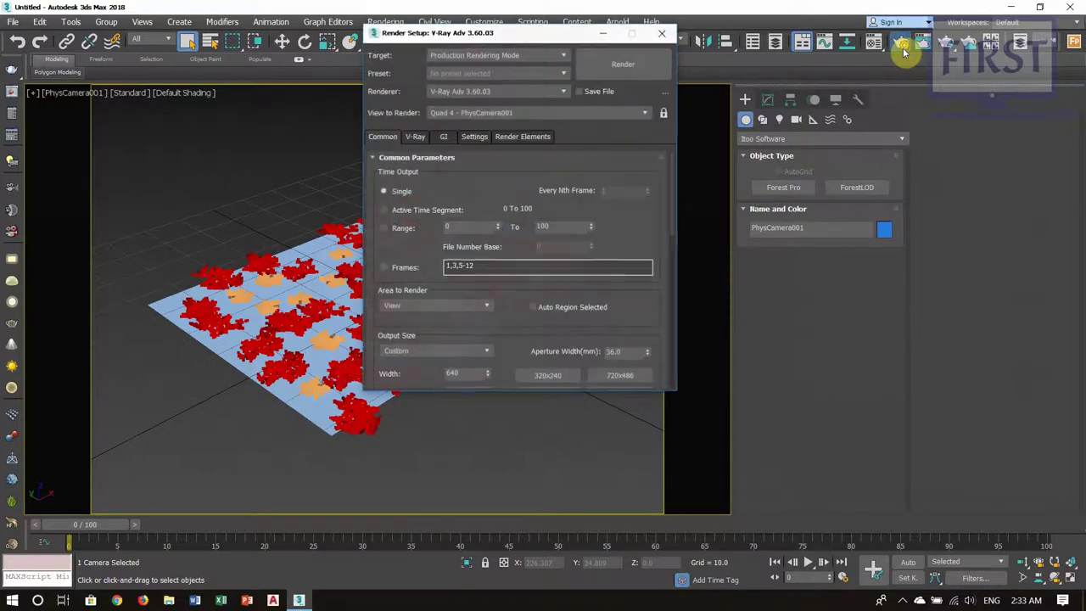
pyautogui.click(417, 138)
pyautogui.click(392, 195)
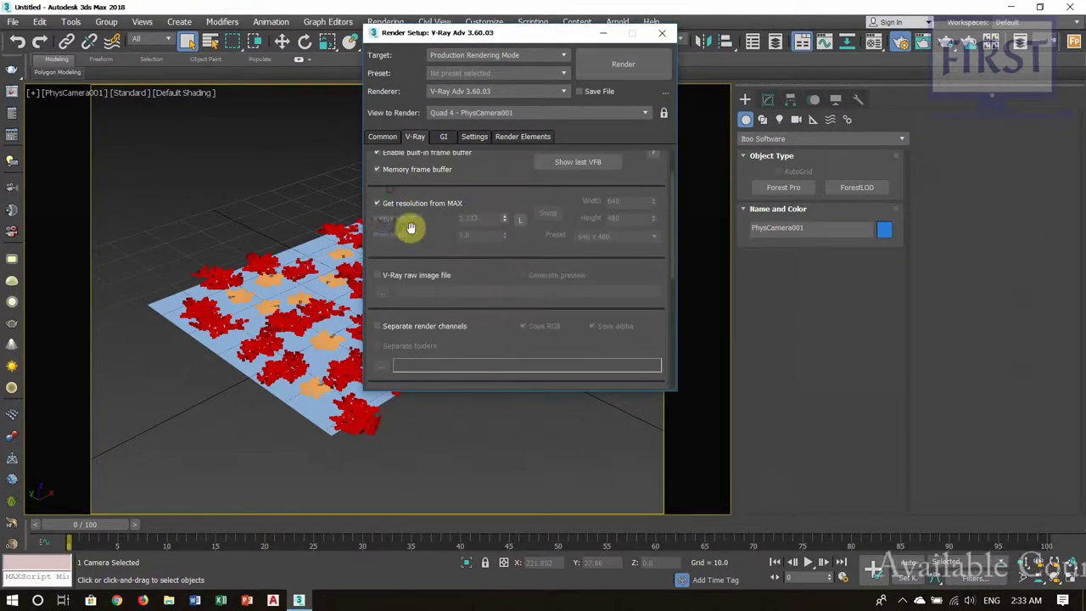
pyautogui.click(662, 33)
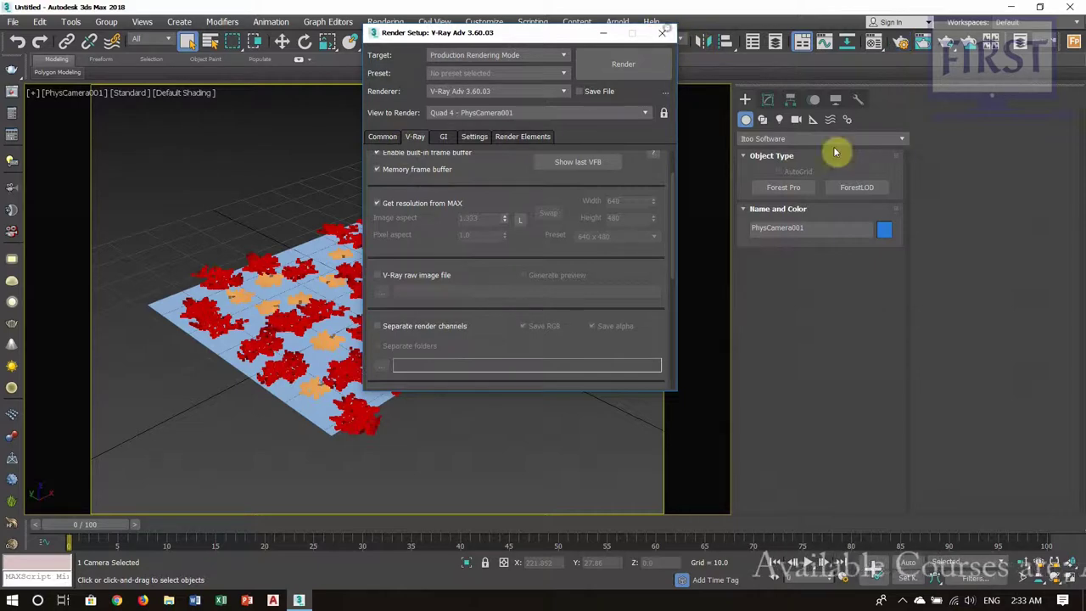
pyautogui.hotkey('shift', 'q')
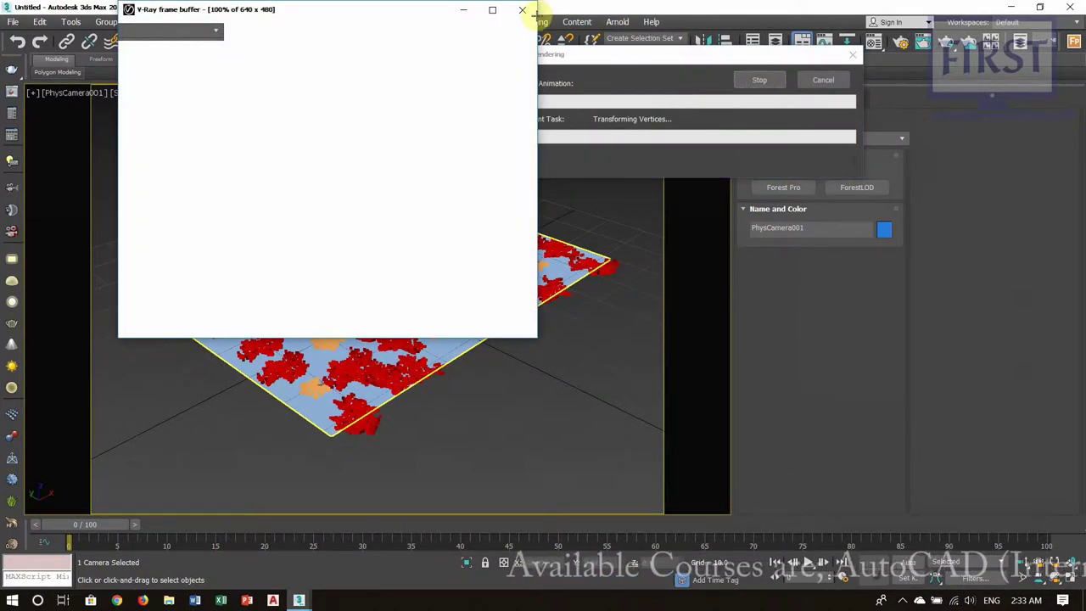
pyautogui.click(846, 57)
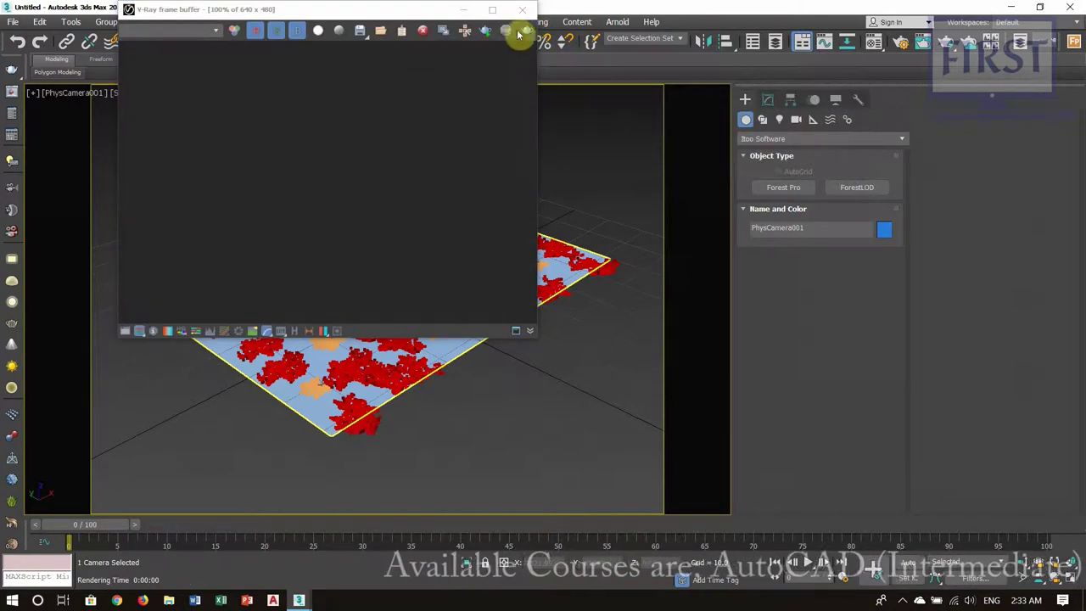
pyautogui.click(522, 10)
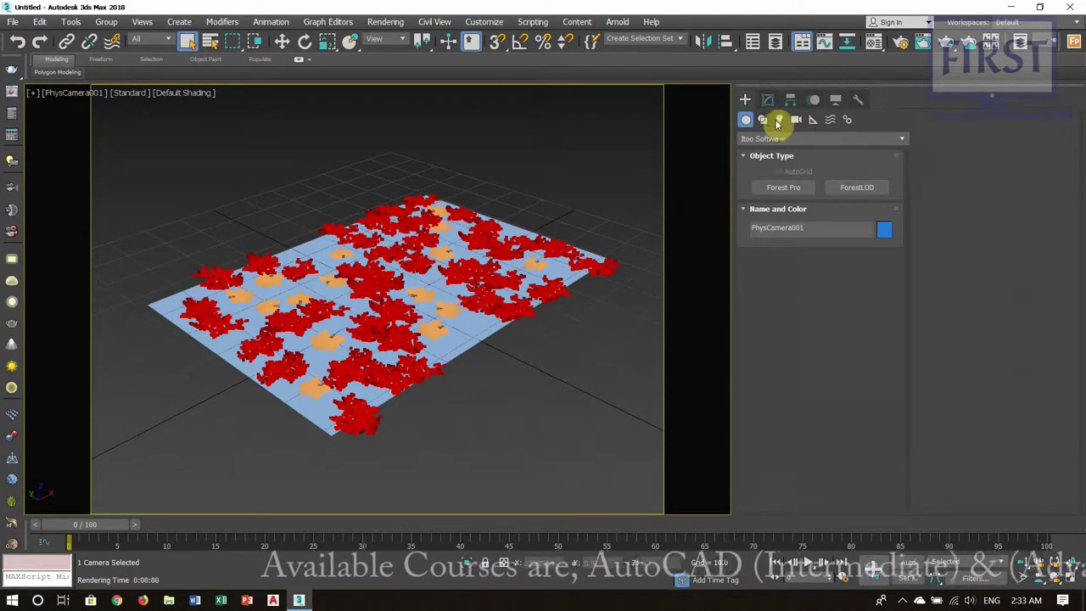
# - Create a VRayLight dome light in the scene with a multiplier of 0.6
pyautogui.click(780, 119)
pyautogui.click(789, 138)
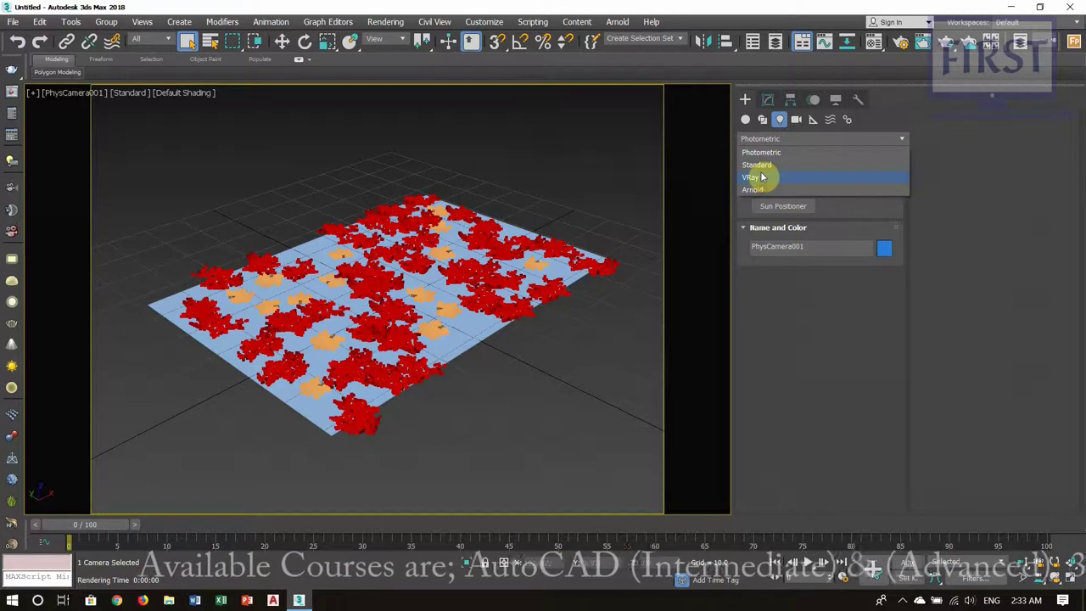
pyautogui.click(762, 176)
pyautogui.click(781, 187)
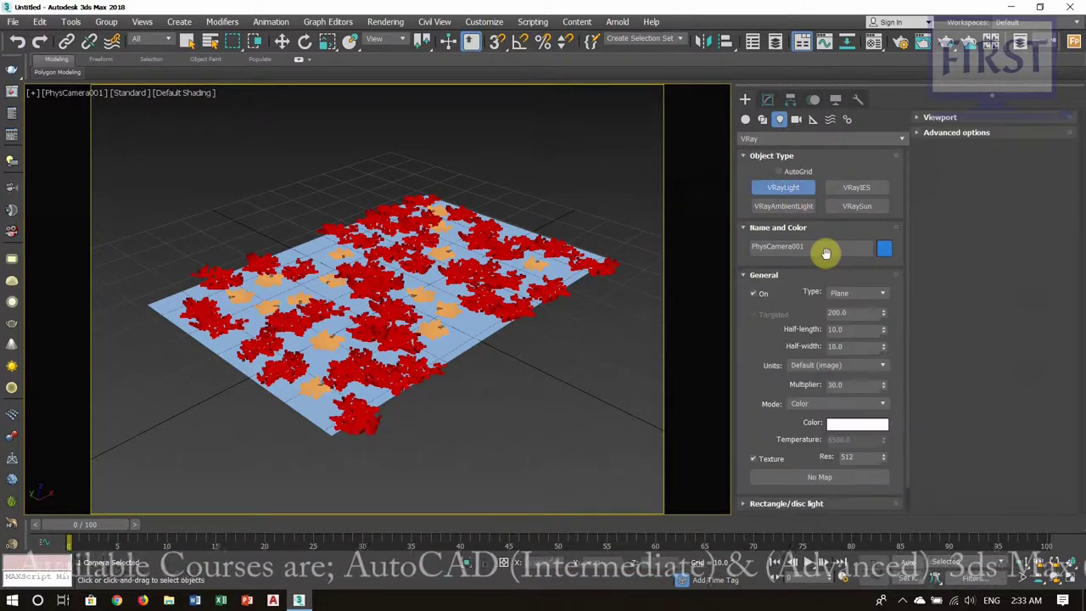
pyautogui.click(854, 293)
pyautogui.click(849, 316)
pyautogui.click(516, 182)
pyautogui.doubleClick(847, 386)
pyautogui.write('0.6')
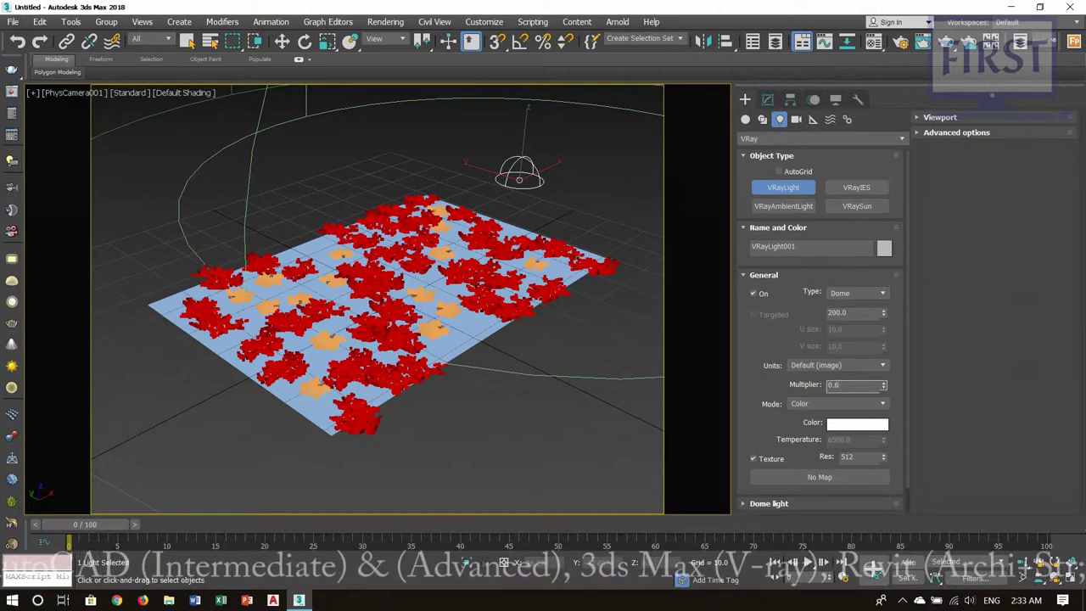
pyautogui.click(526, 297)
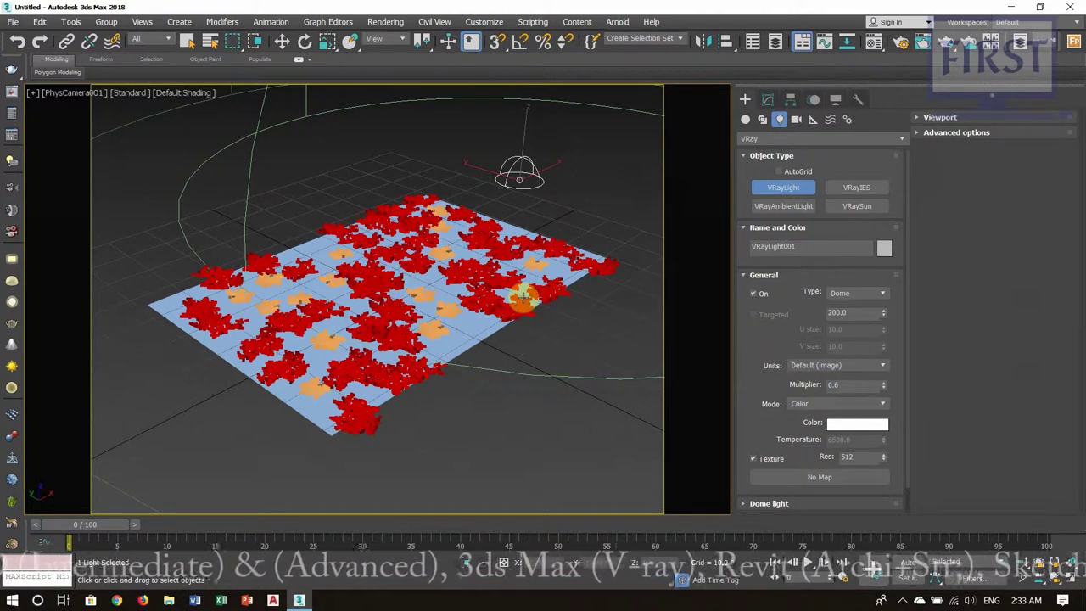
# - Start a test render with the dome light, then stop it and close the render window
pyautogui.hotkey('shift', 'q')
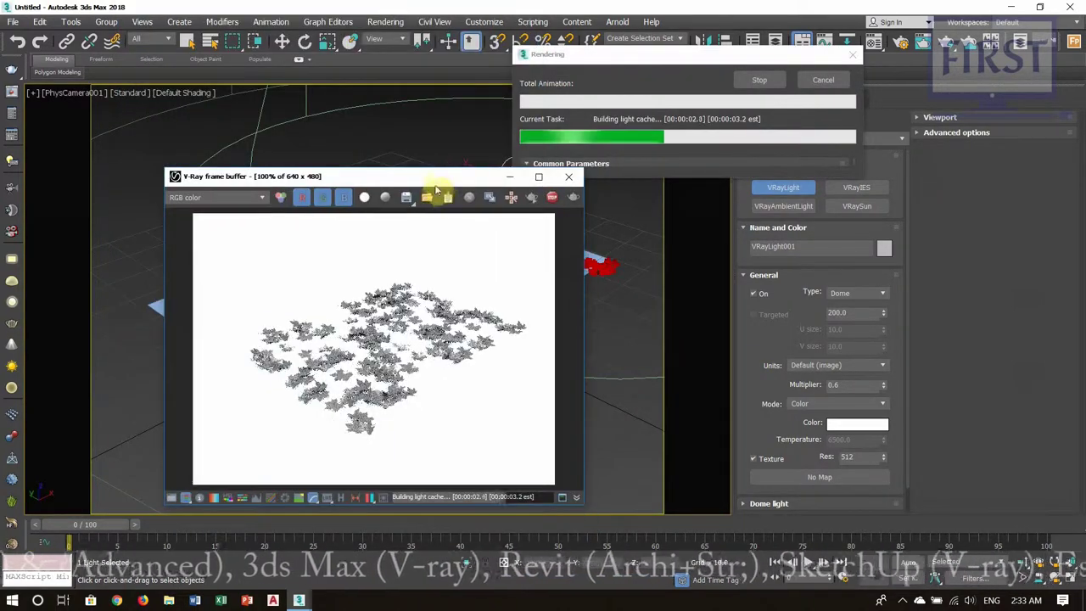
pyautogui.moveTo(393, 14); pyautogui.dragTo(404, 93)
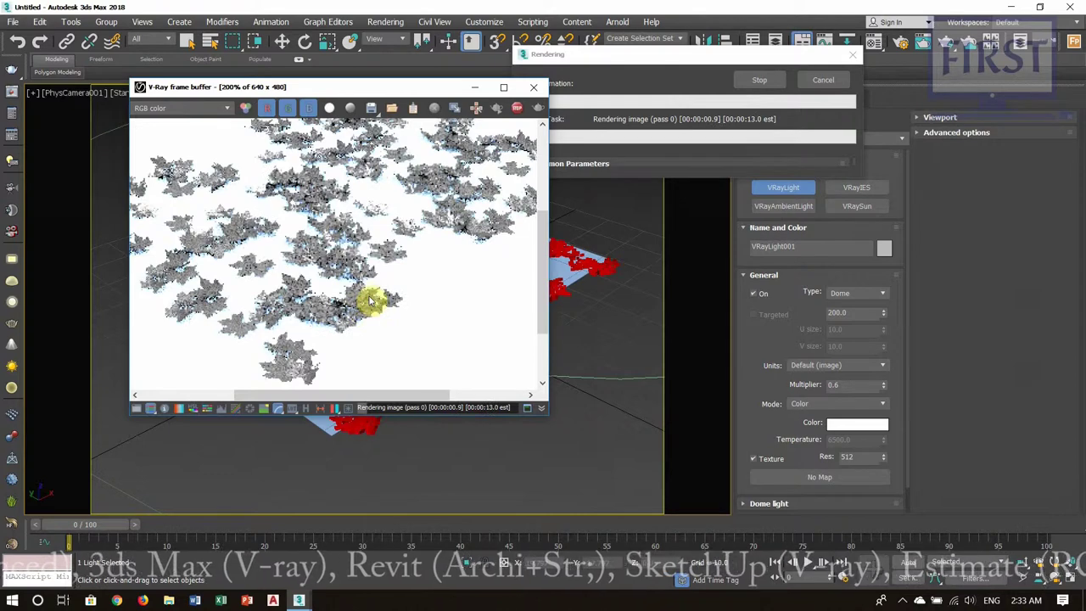
pyautogui.click(518, 109)
pyautogui.click(534, 87)
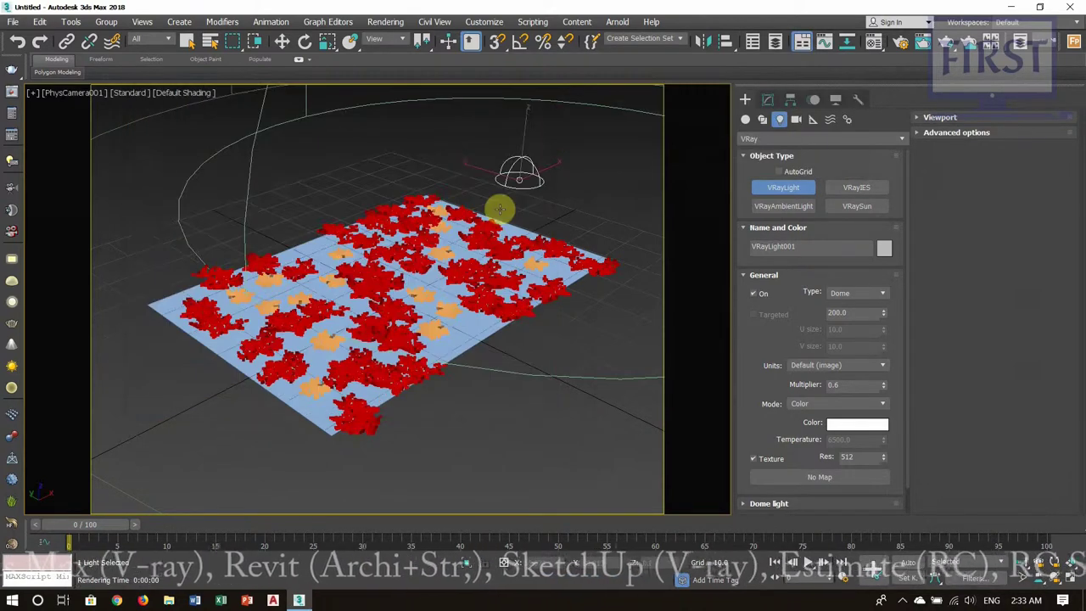
# - Open Configure User Paths on the External Files tab and start adding a new path
pyautogui.click(484, 21)
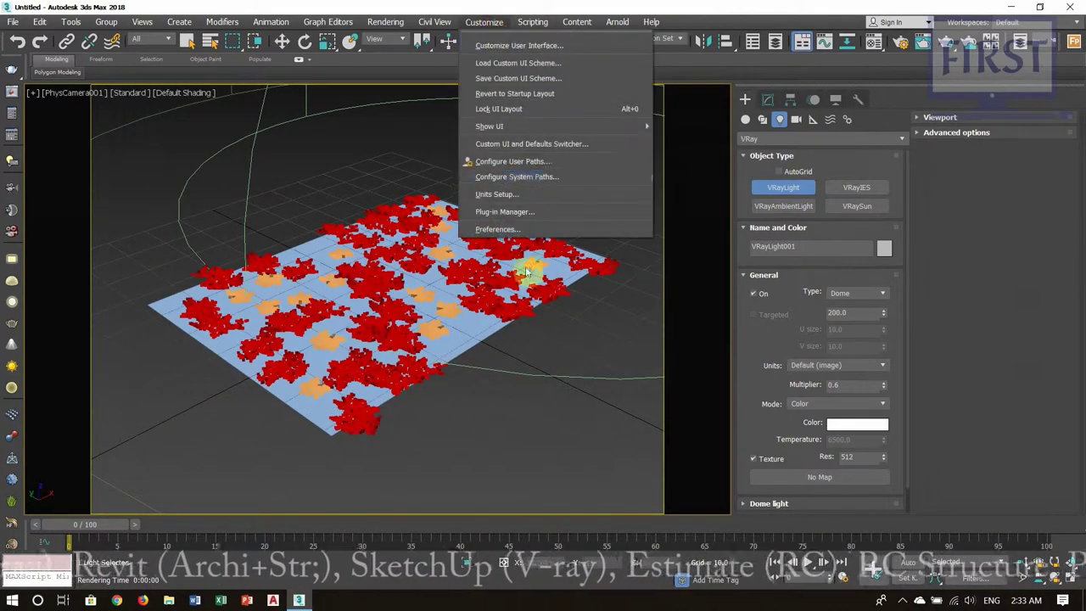
pyautogui.click(548, 161)
pyautogui.moveTo(514, 141); pyautogui.dragTo(615, 113)
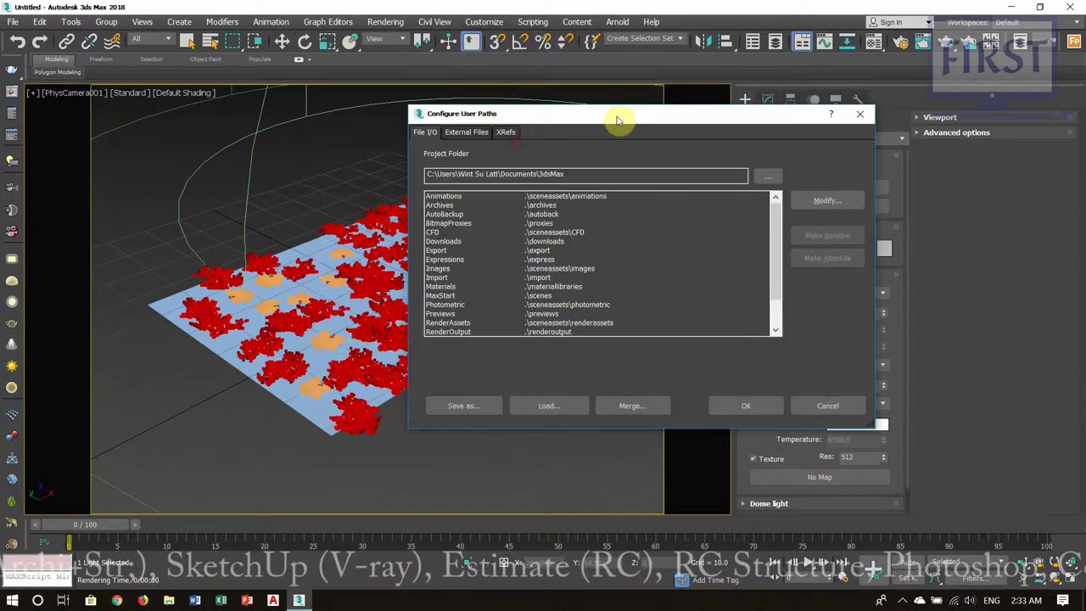
pyautogui.click(471, 131)
pyautogui.click(828, 219)
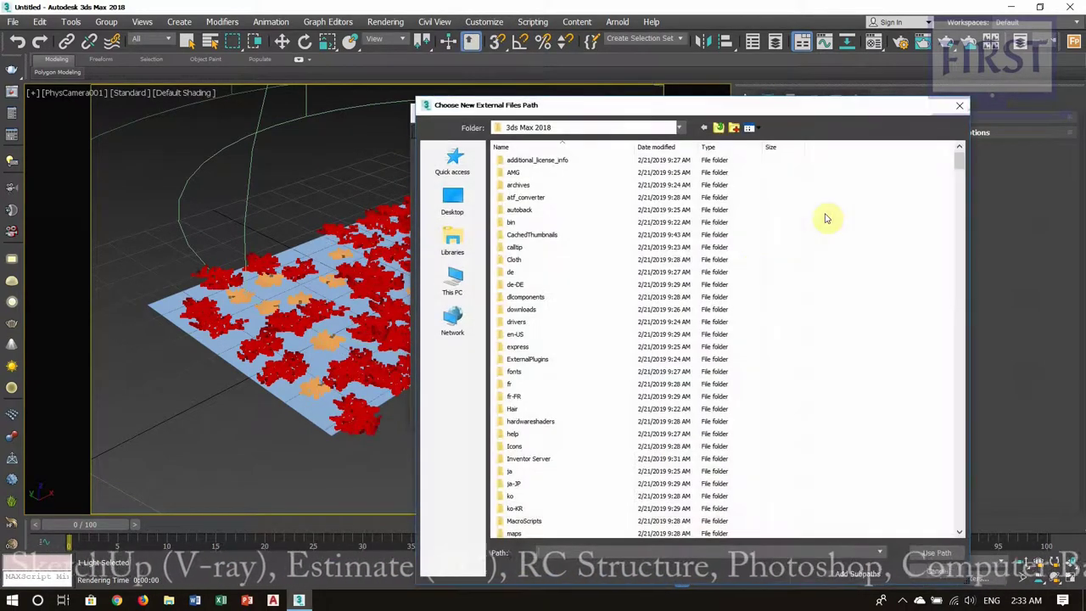
pyautogui.moveTo(642, 100); pyautogui.dragTo(563, 53)
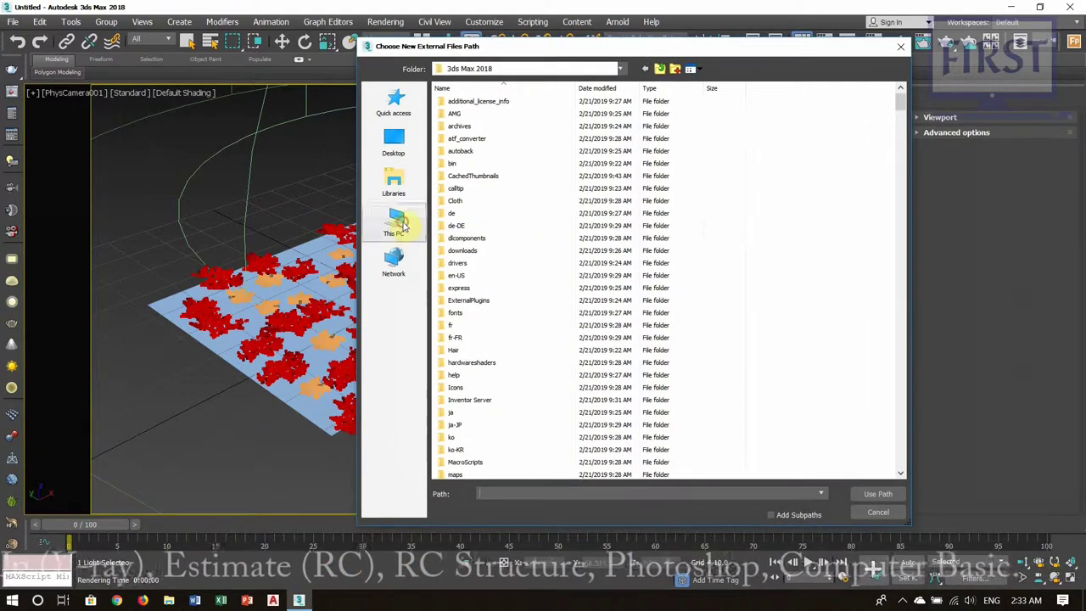
# - Add C:\Program Files\Itoo Software\Forest Pack Pro\distmaps\images as an external files path
pyautogui.click(393, 219)
pyautogui.doubleClick(501, 244)
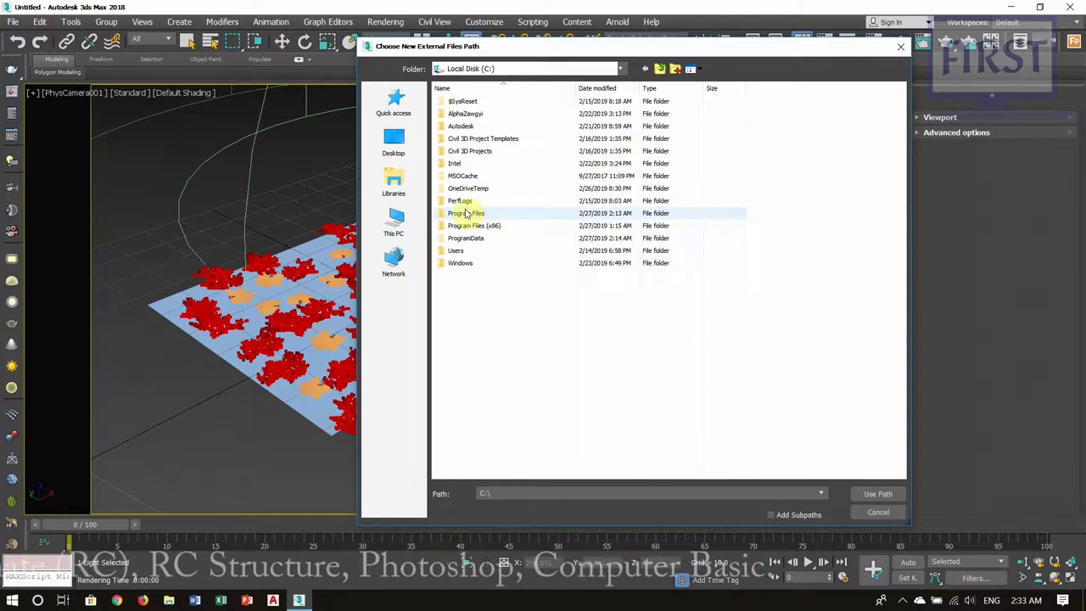
pyautogui.doubleClick(482, 216)
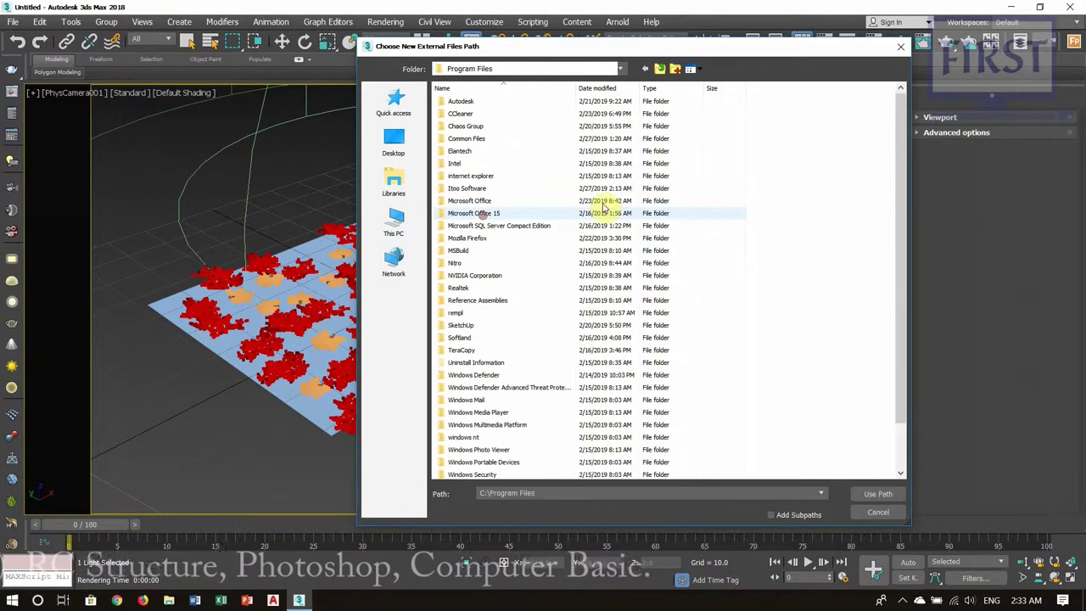
pyautogui.doubleClick(472, 189)
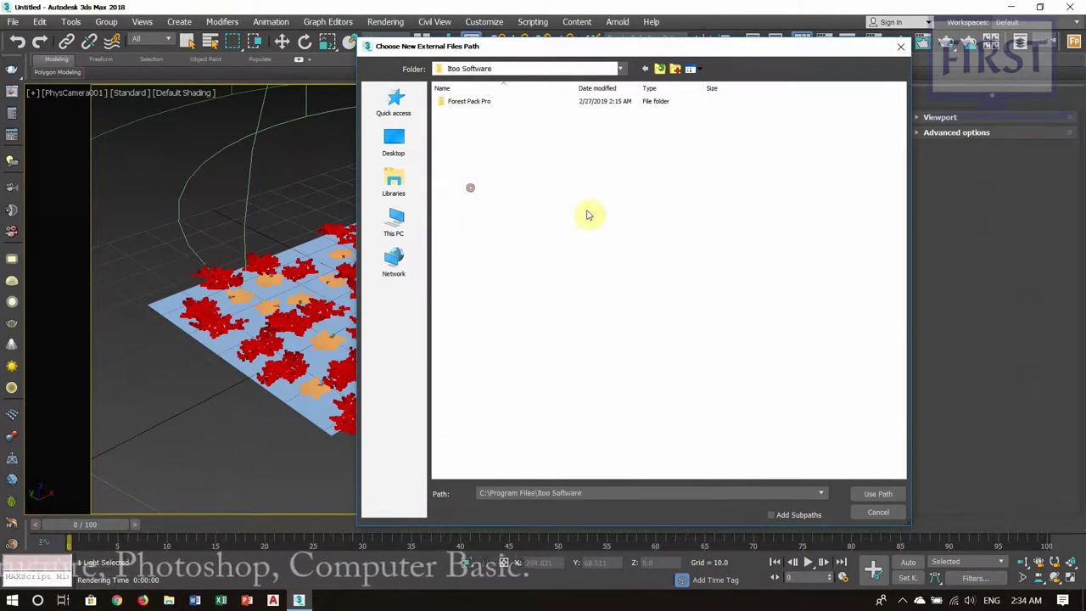
pyautogui.doubleClick(485, 105)
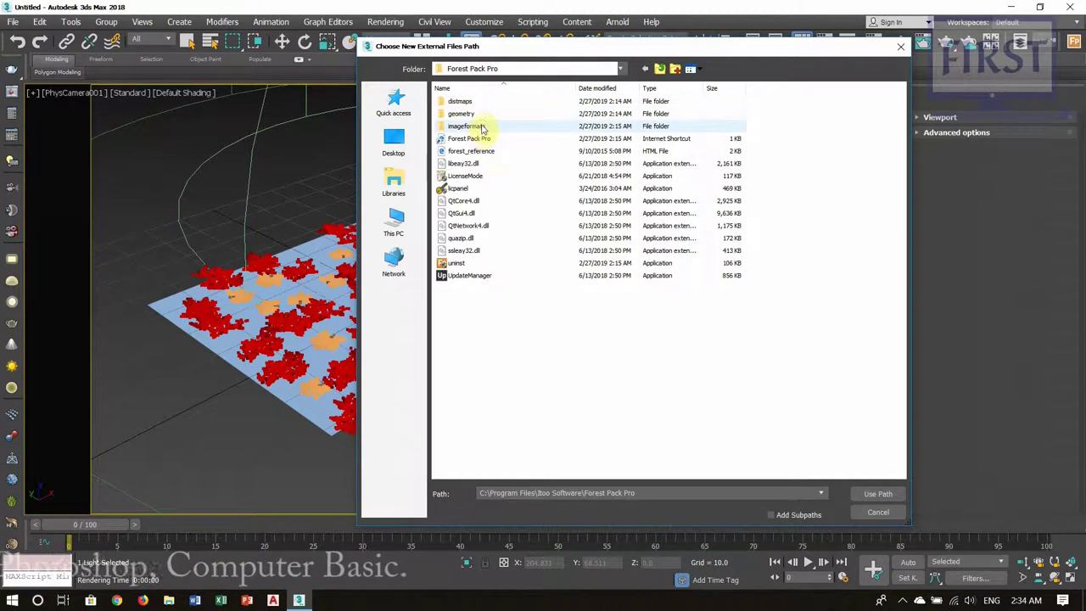
pyautogui.click(468, 104)
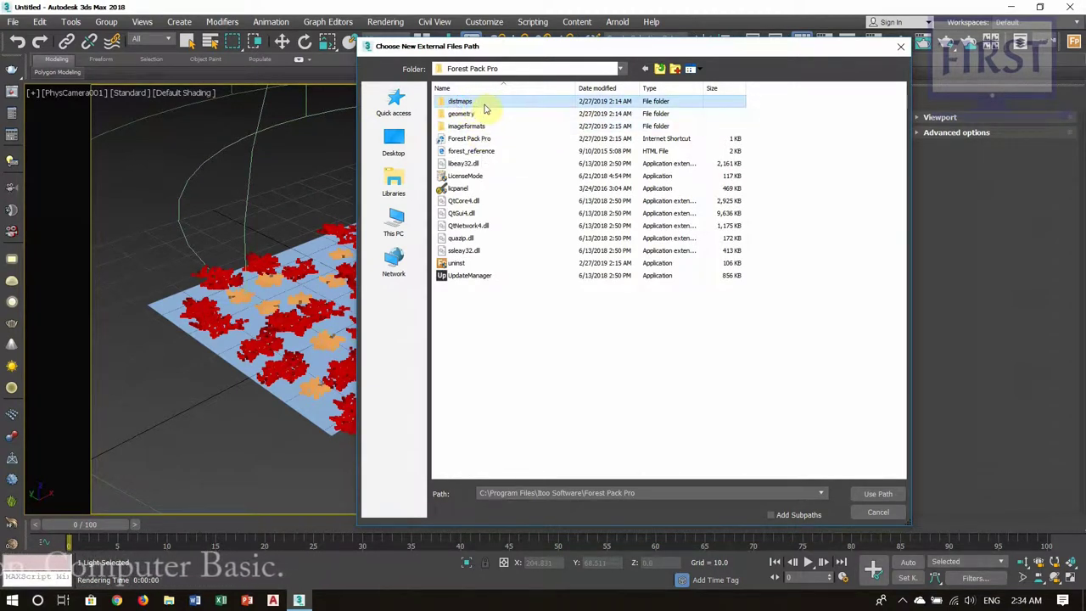
pyautogui.doubleClick(481, 106)
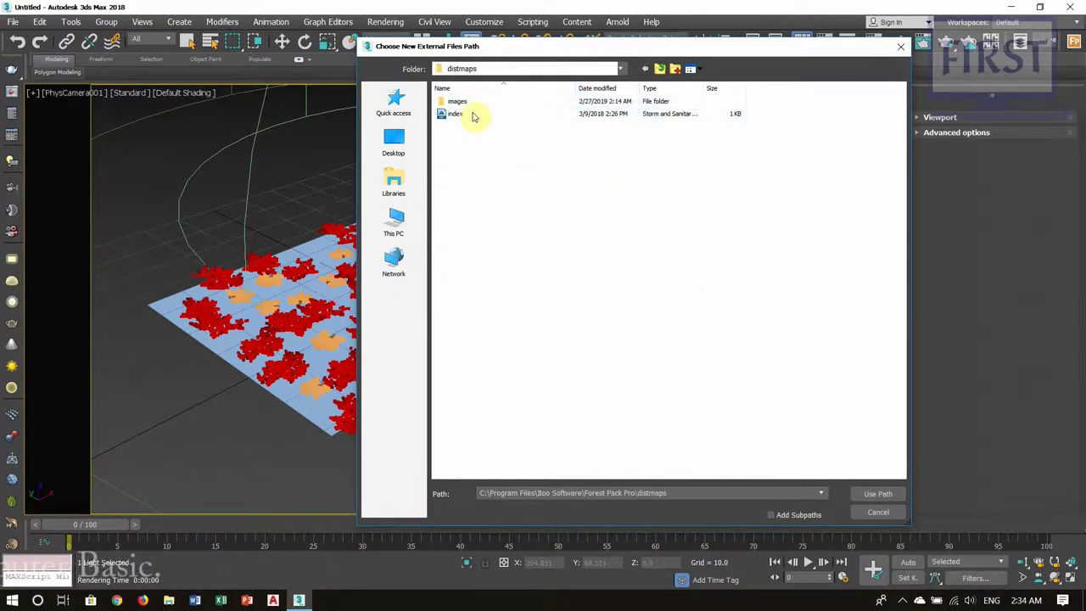
pyautogui.doubleClick(461, 101)
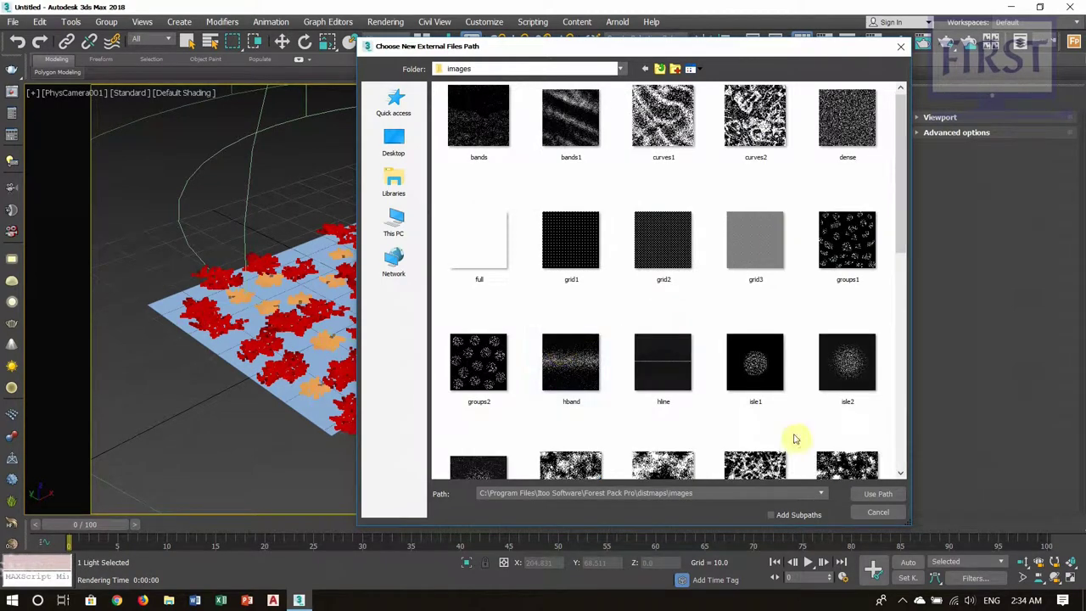
pyautogui.click(883, 495)
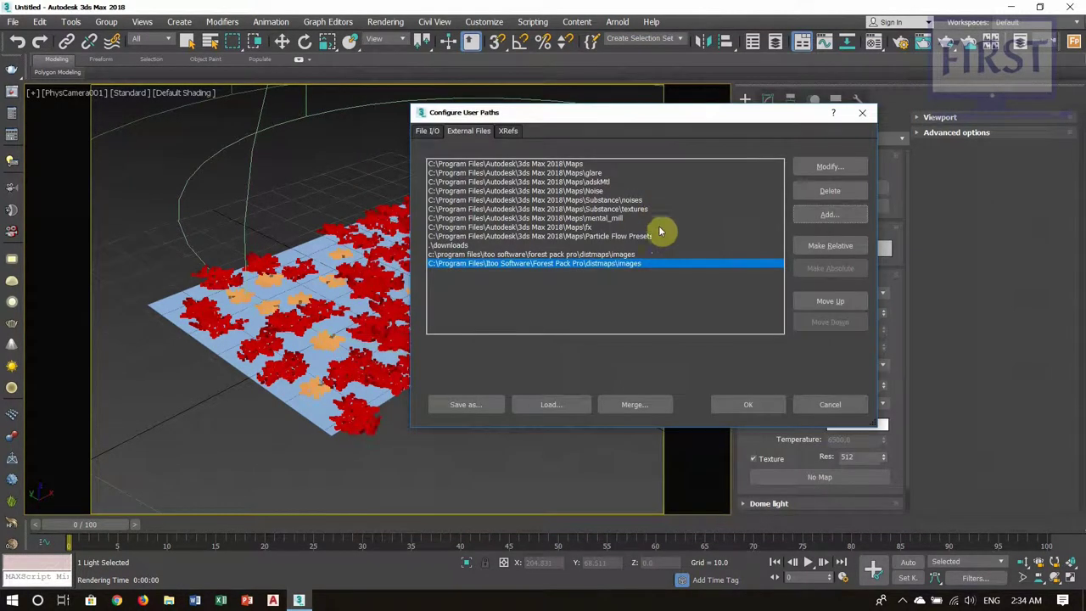
# - Start adding another external files path and navigate back to the C: drive
pyautogui.click(834, 219)
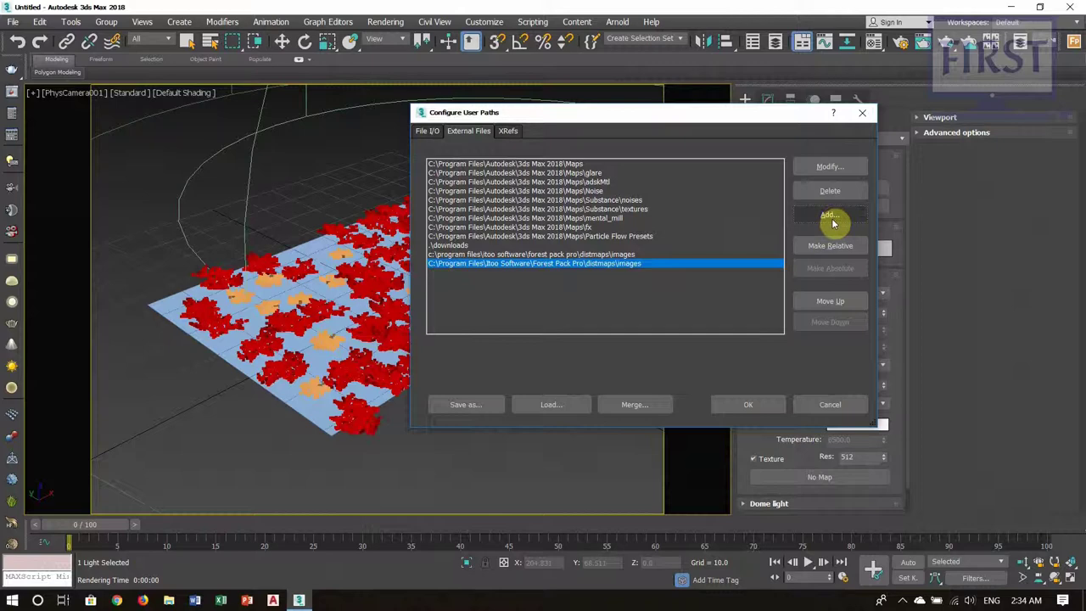
pyautogui.click(831, 217)
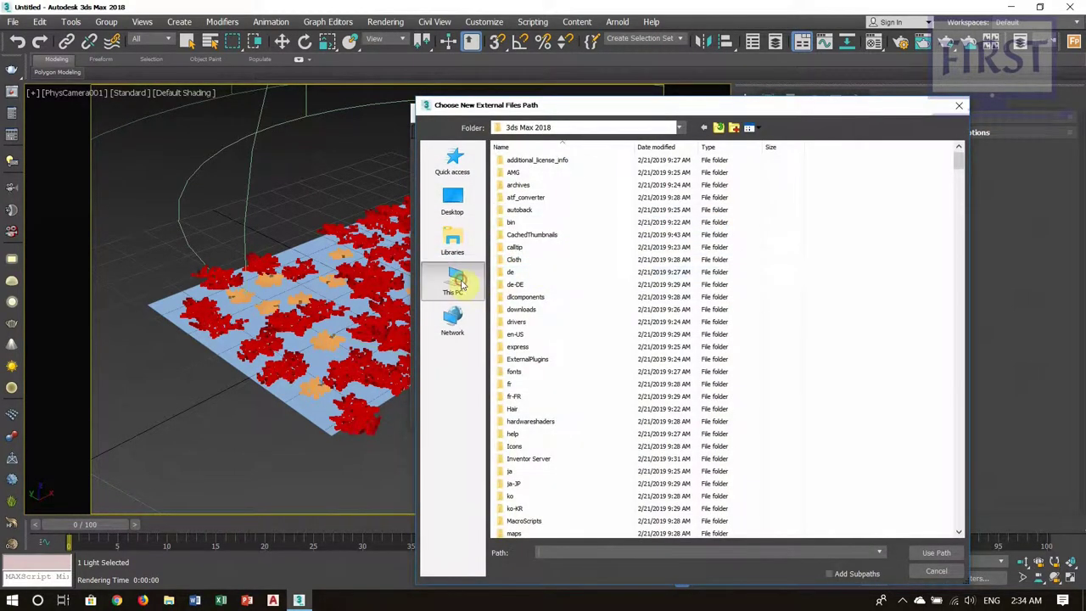
pyautogui.click(455, 284)
pyautogui.doubleClick(582, 302)
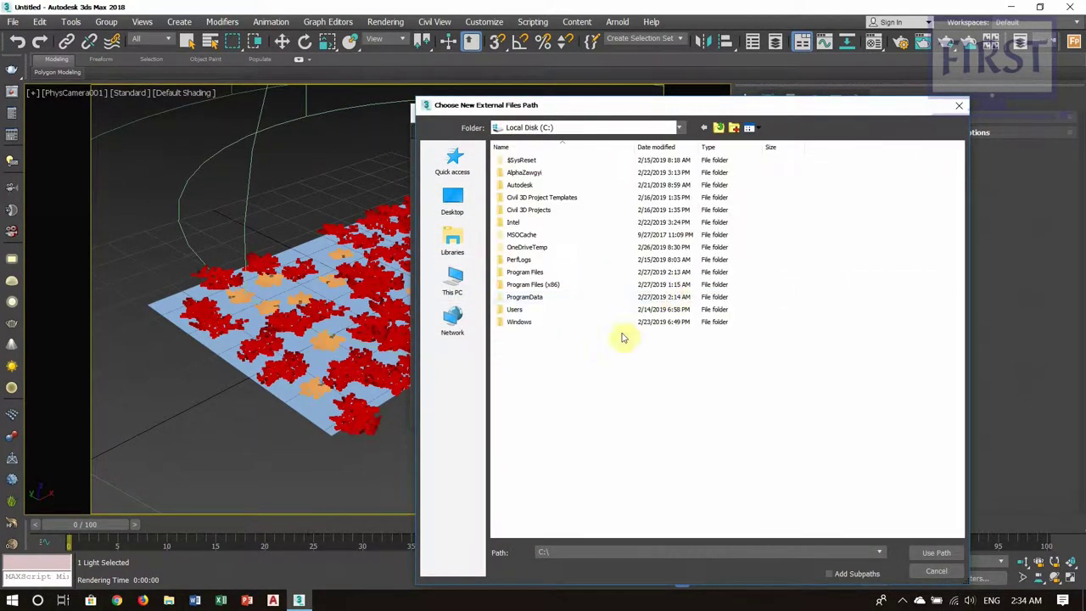
pyautogui.doubleClick(577, 287)
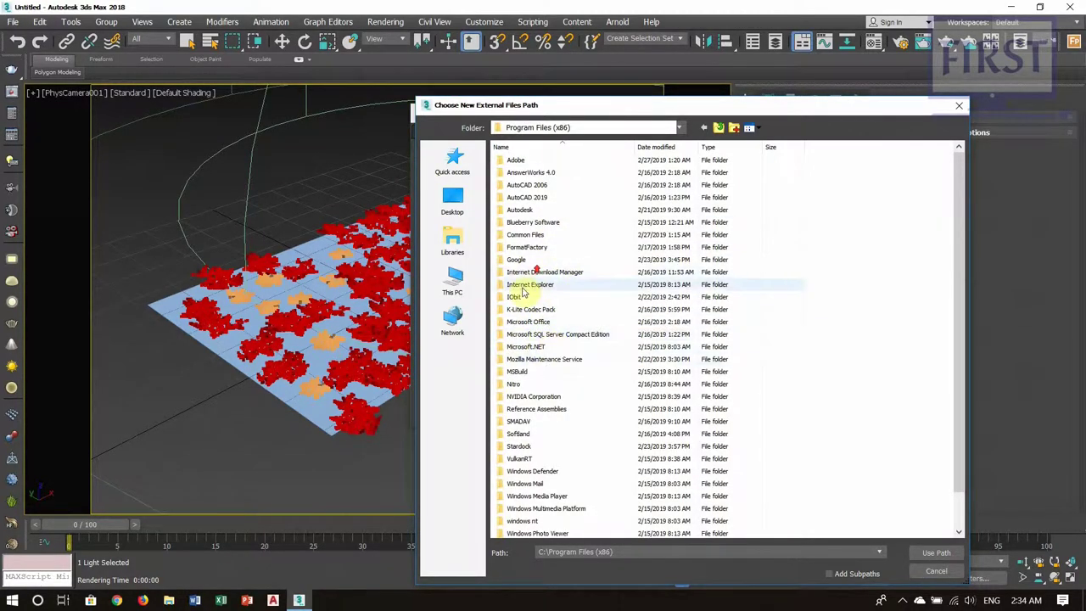
pyautogui.click(452, 280)
pyautogui.doubleClick(568, 299)
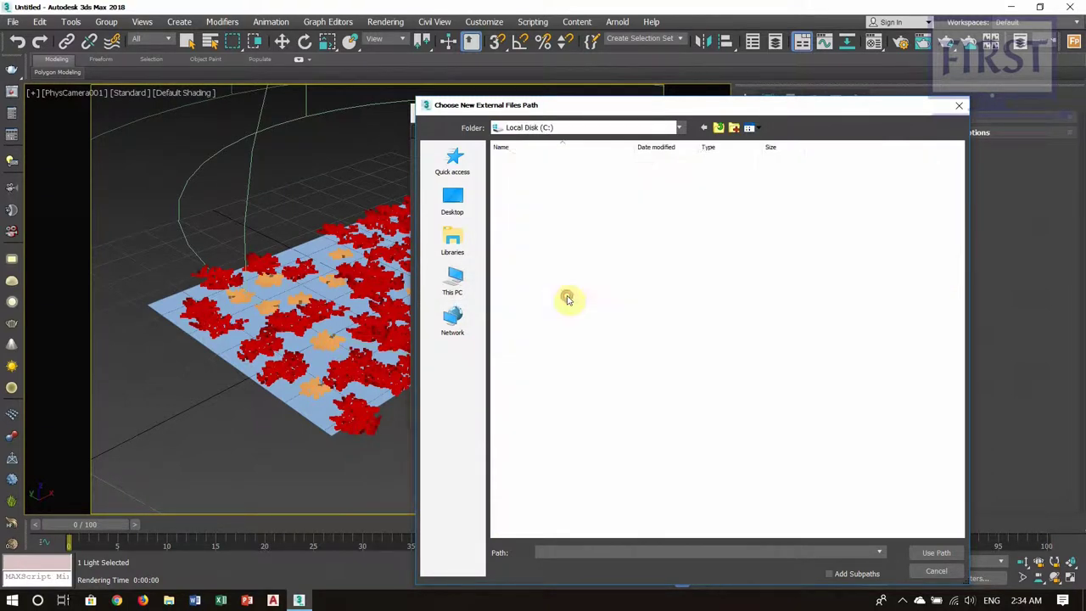
pyautogui.click(453, 281)
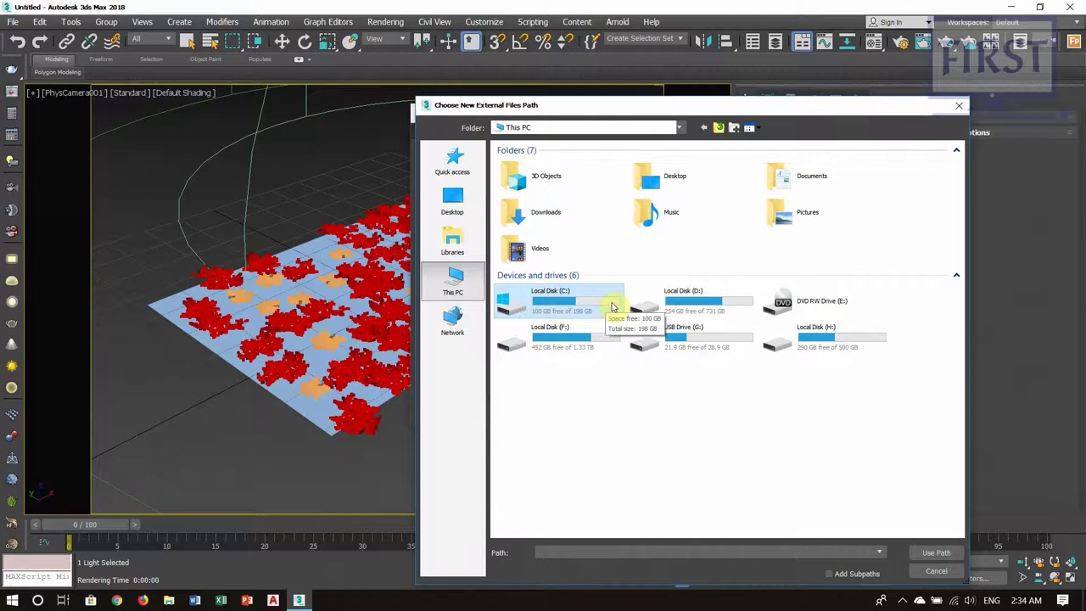
pyautogui.doubleClick(570, 301)
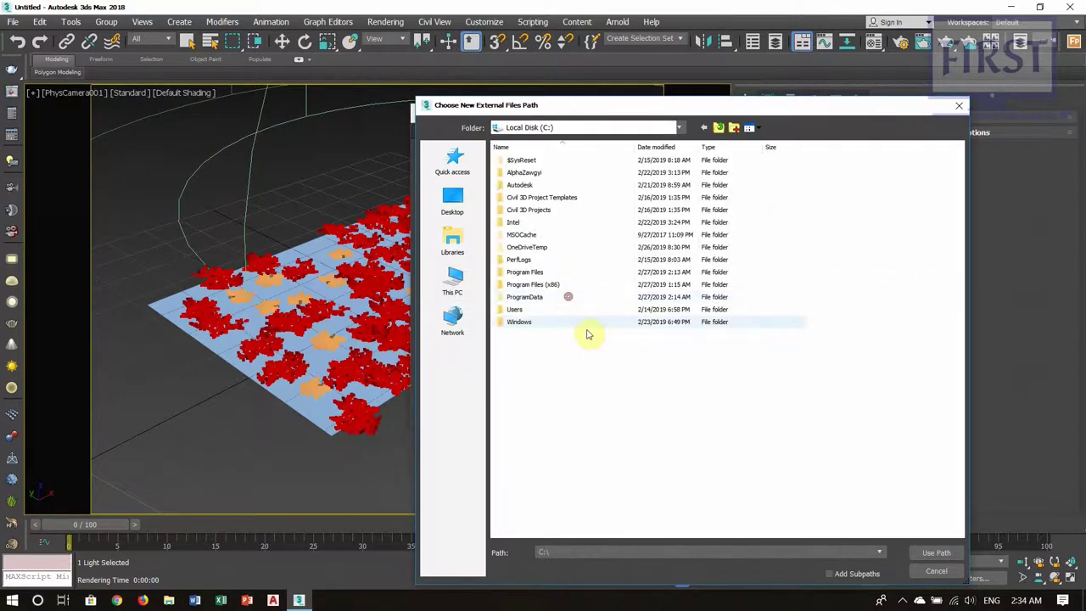
# - Add the AppData\Local\Itoo Software\Forest Pack Pro\maps folder and confirm the external paths
pyautogui.doubleClick(528, 312)
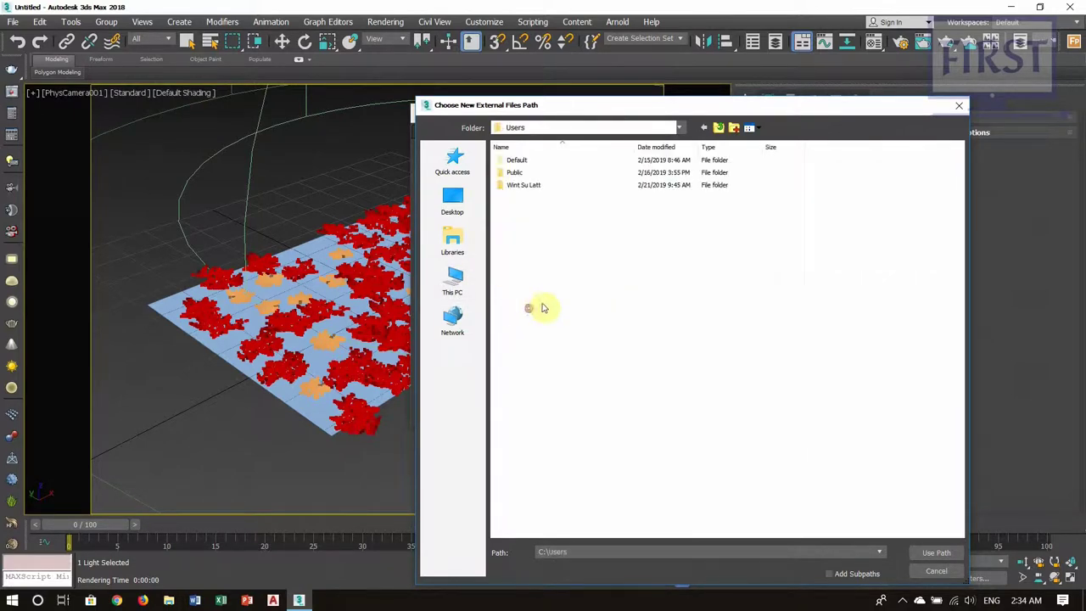
pyautogui.doubleClick(537, 184)
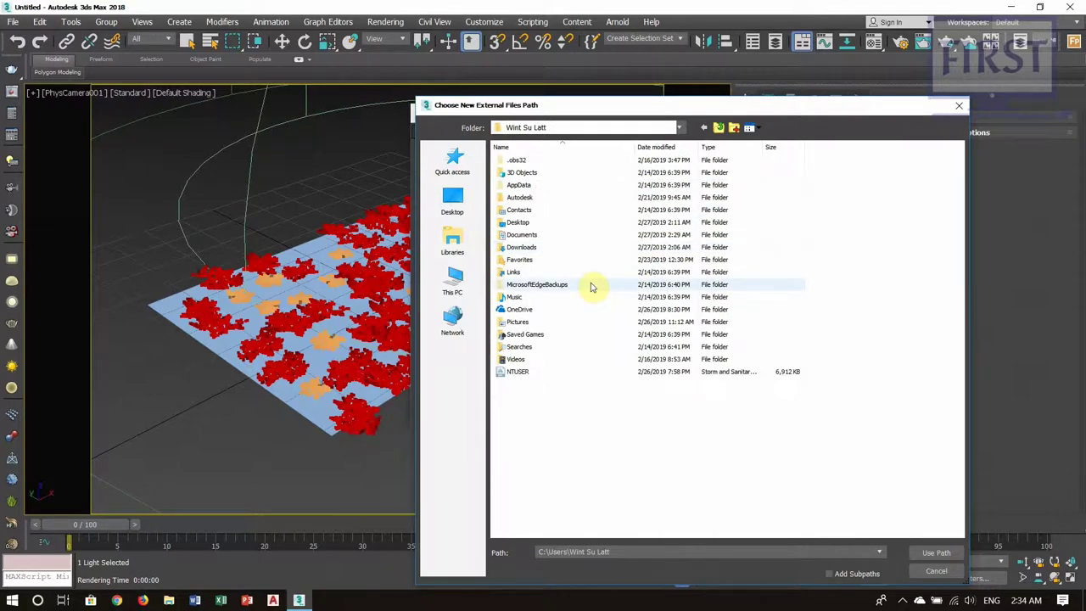
pyautogui.doubleClick(533, 187)
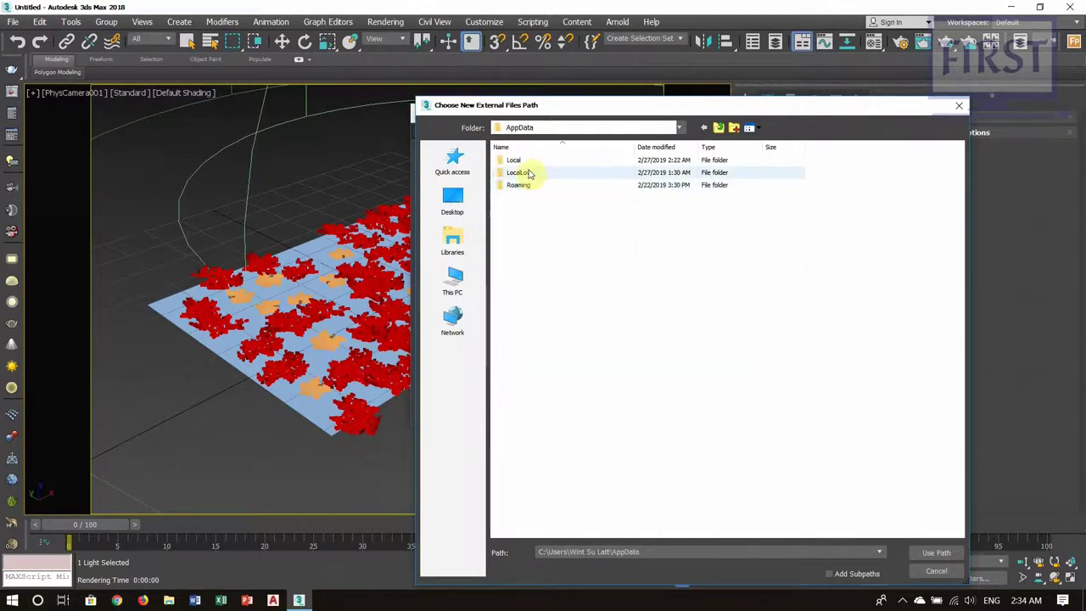
pyautogui.doubleClick(522, 161)
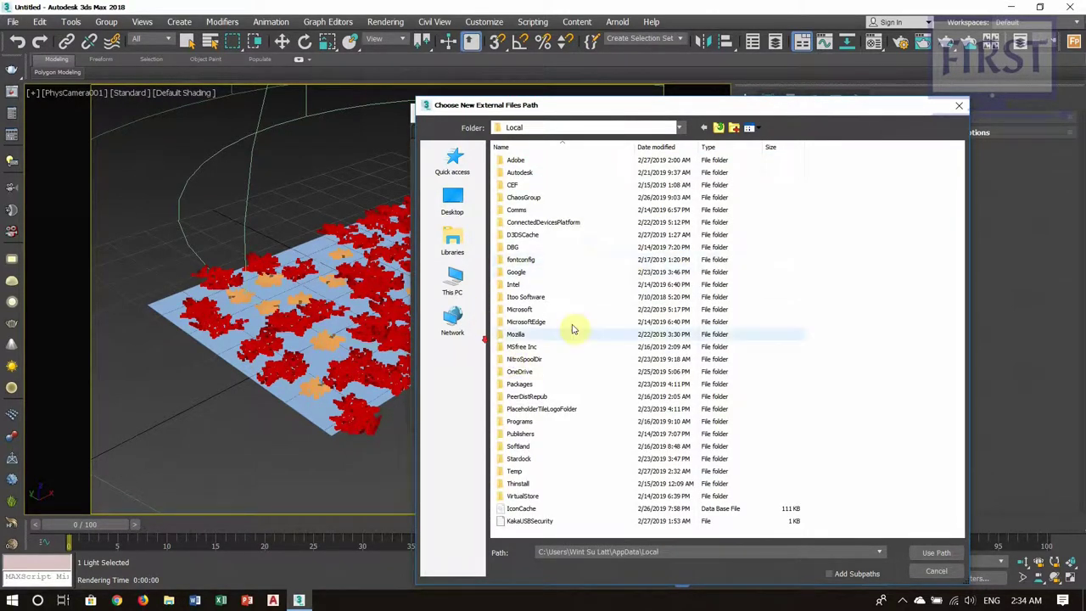
pyautogui.doubleClick(550, 297)
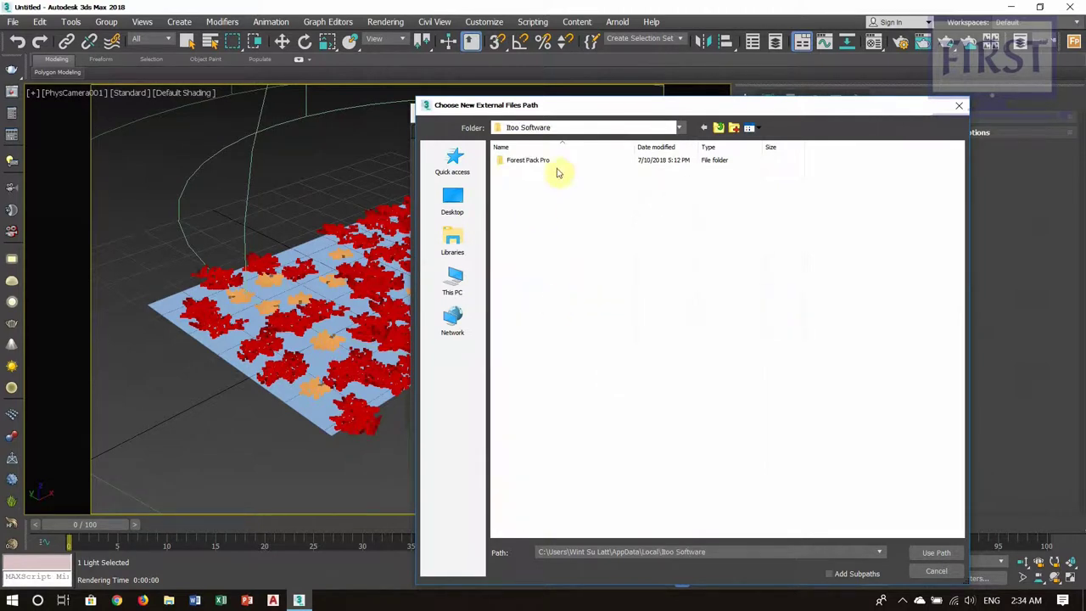
pyautogui.doubleClick(533, 163)
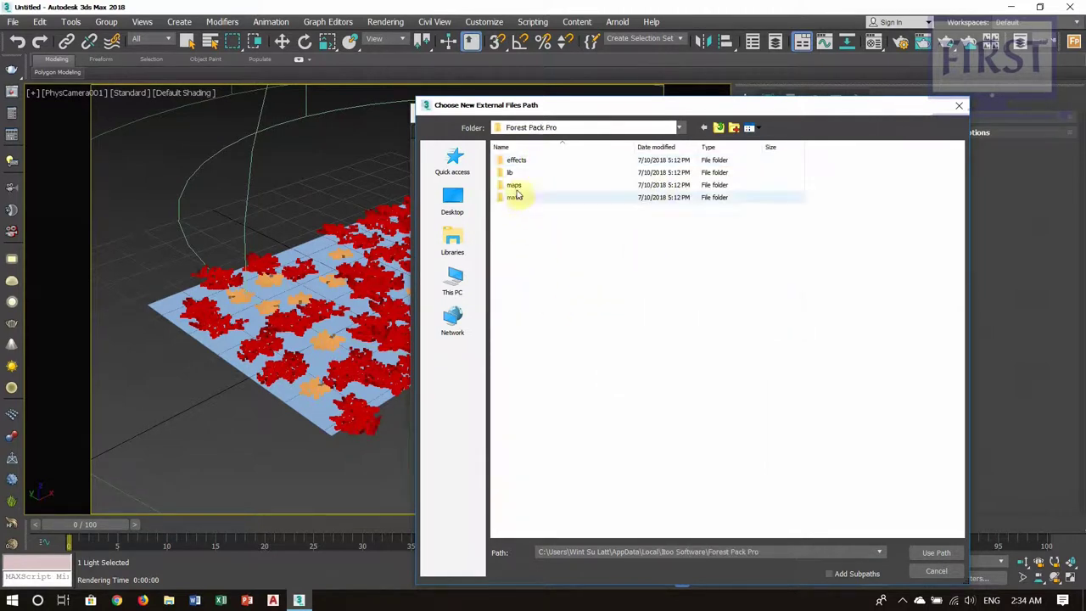
pyautogui.click(536, 187)
pyautogui.doubleClick(544, 188)
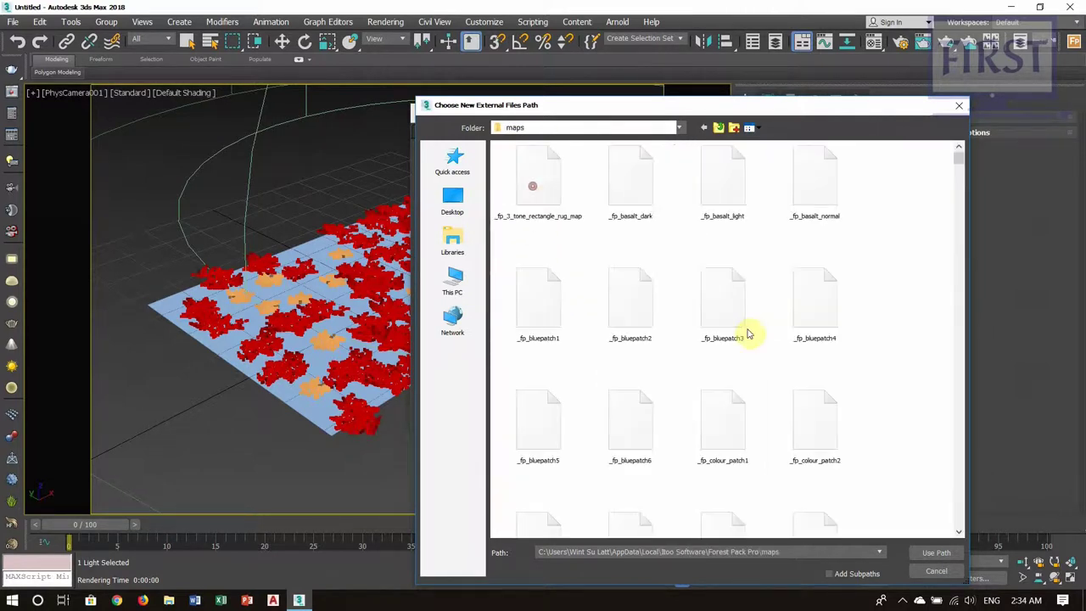
pyautogui.click(937, 554)
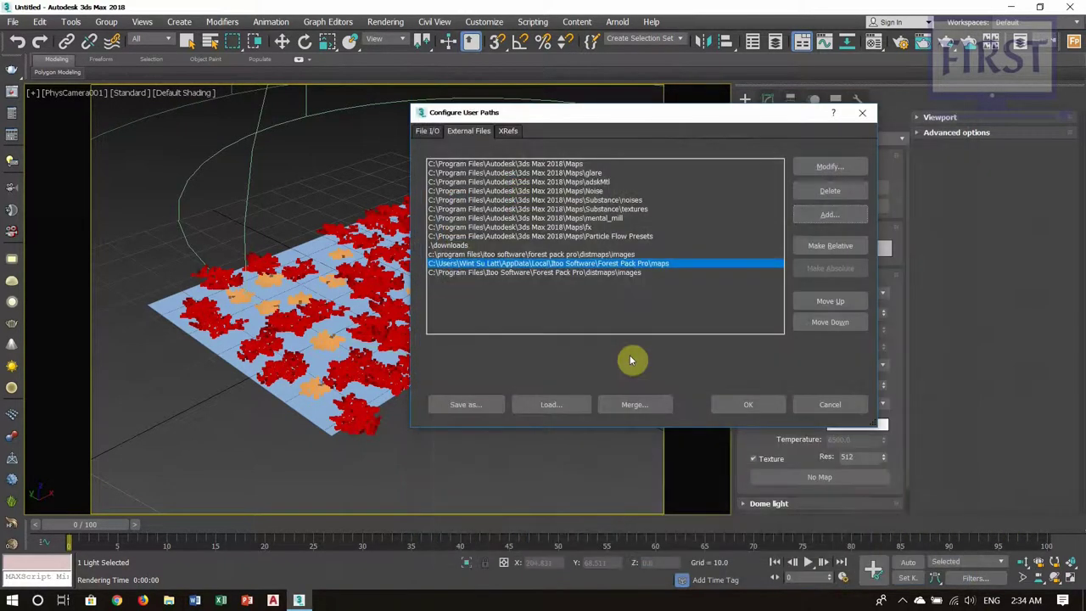
pyautogui.click(749, 404)
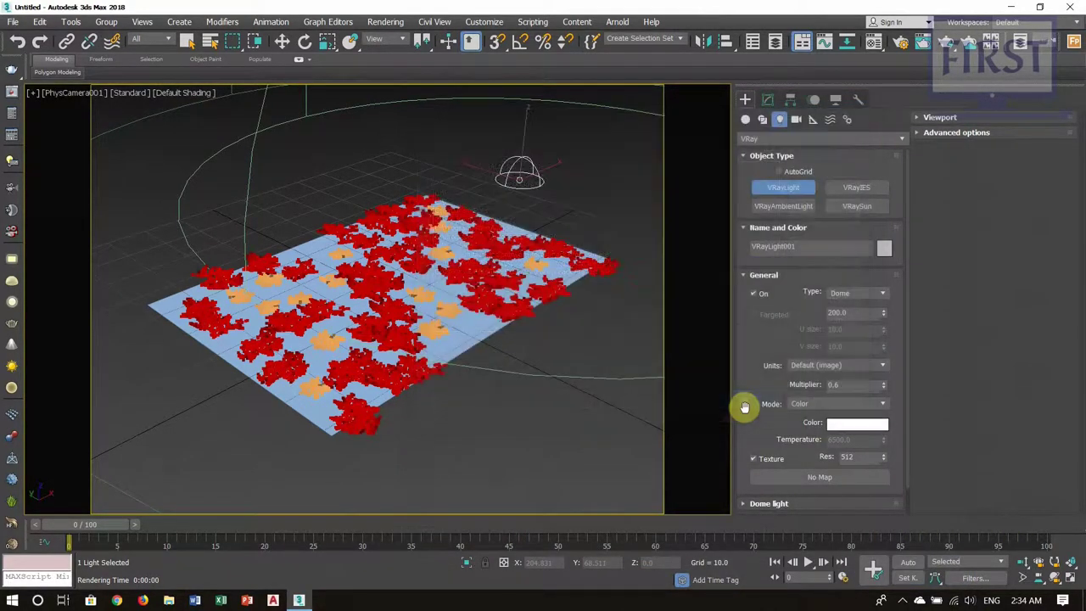
# - Render the textured maple leaves with V-Ray, then stop the render and close the frame buffer
pyautogui.hotkey('shift', 'q')
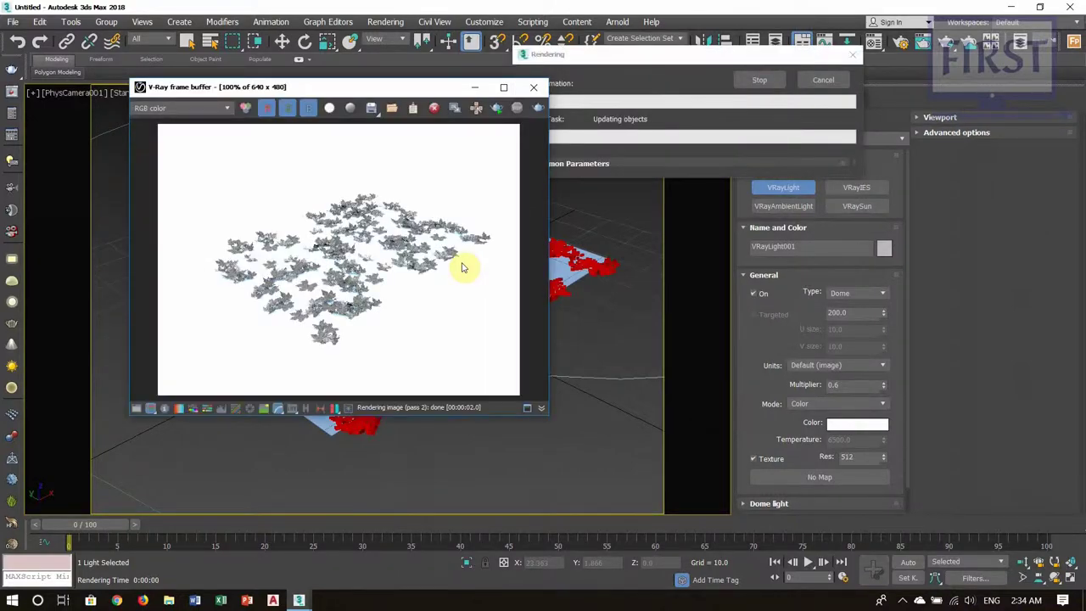
pyautogui.scroll(1, 388, 291)
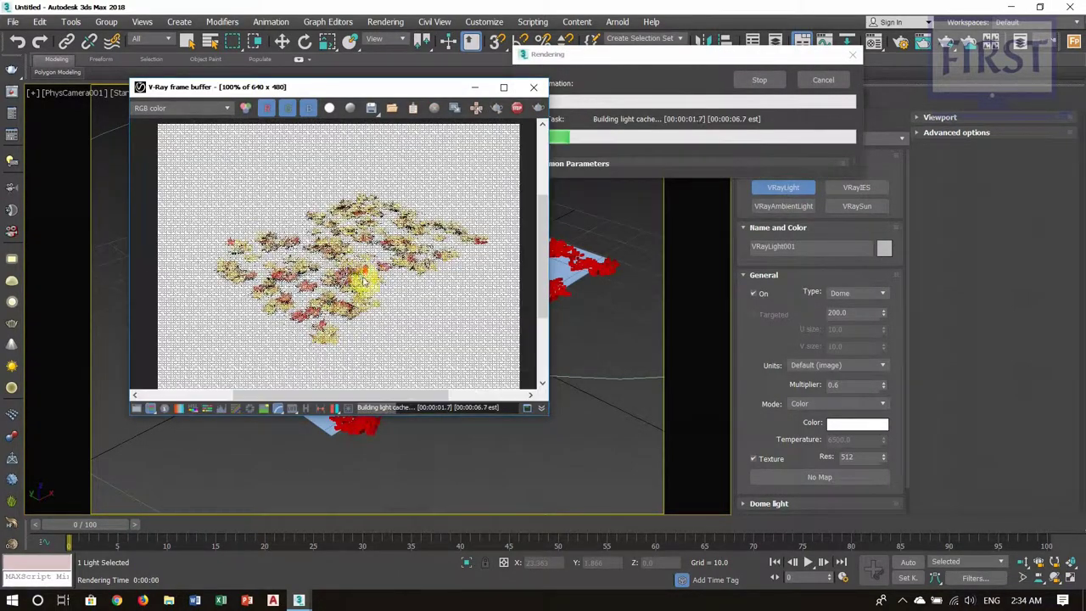
pyautogui.scroll(-1, 380, 275)
pyautogui.scroll(1, 380, 275)
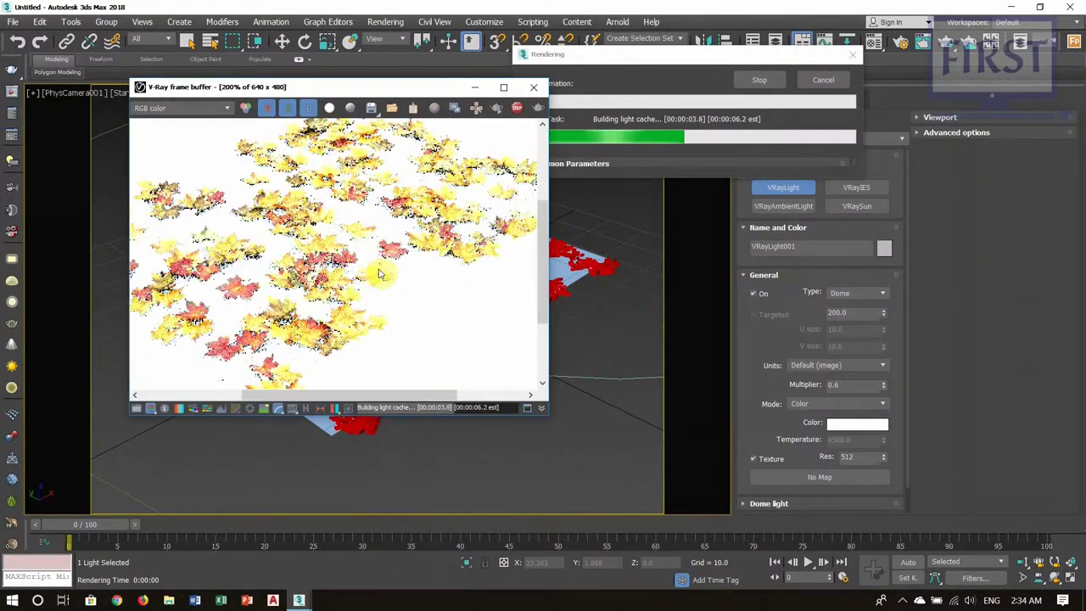
pyautogui.scroll(-1, 383, 276)
pyautogui.scroll(1, 381, 278)
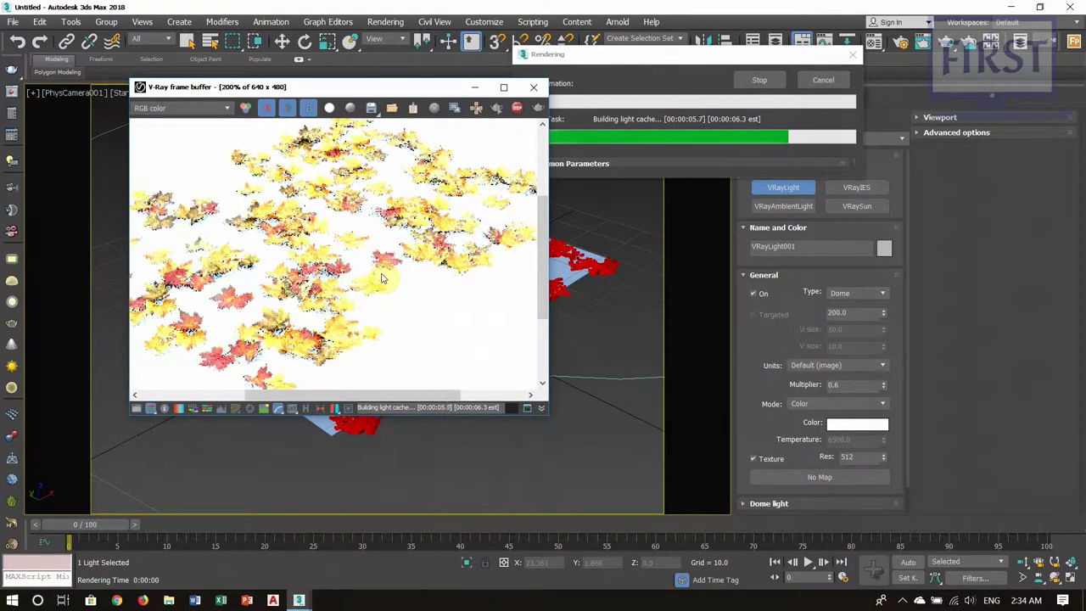
pyautogui.scroll(-1, 382, 278)
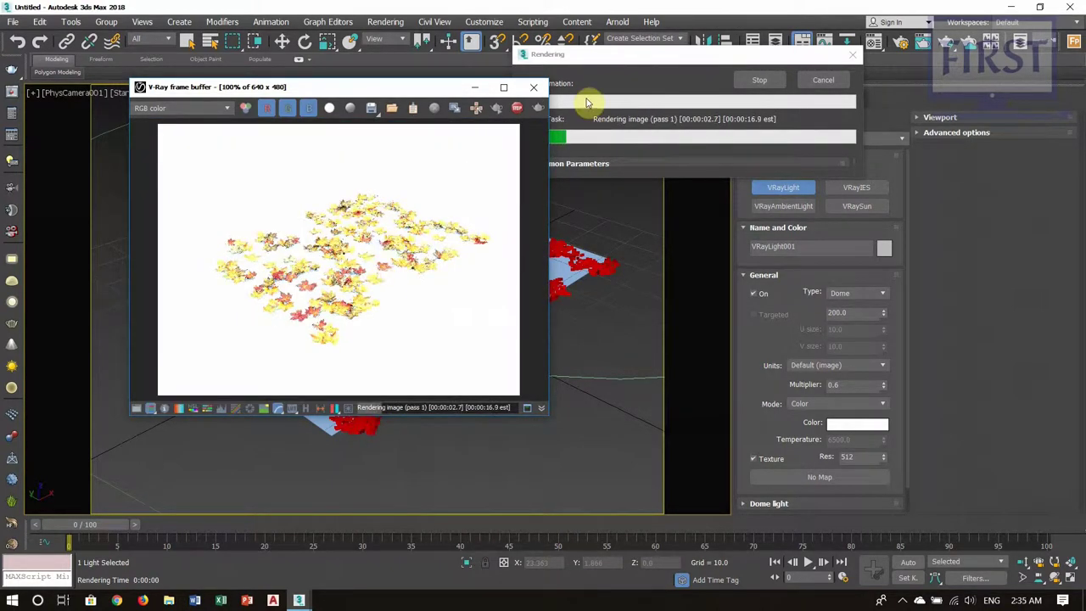
pyautogui.click(518, 110)
pyautogui.click(534, 87)
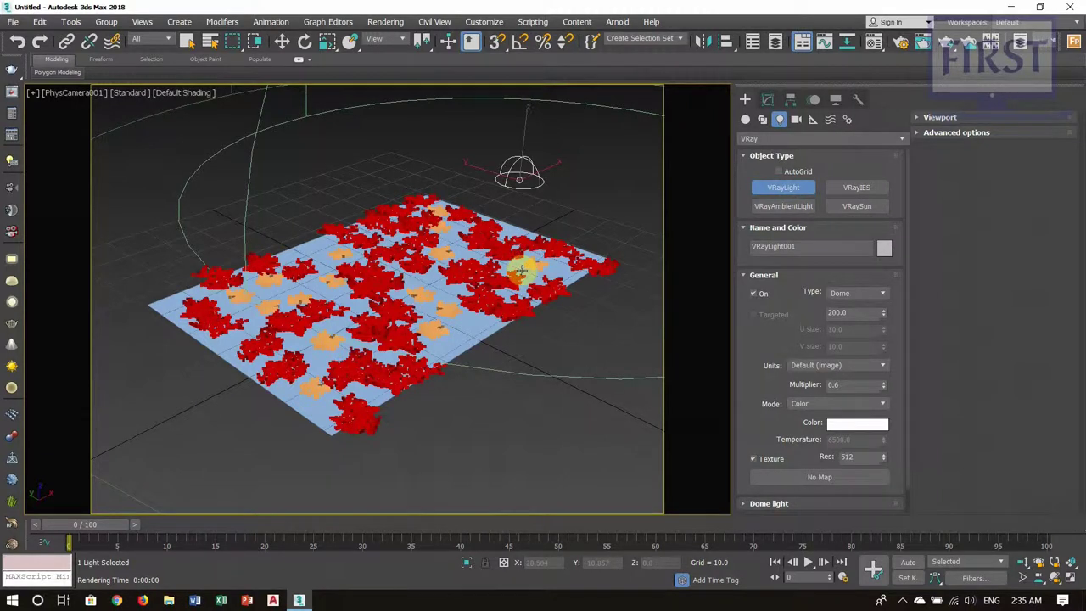
# - Exit light creation, delete the dome light and turn off the safe frame
pyautogui.rightClick(564, 218)
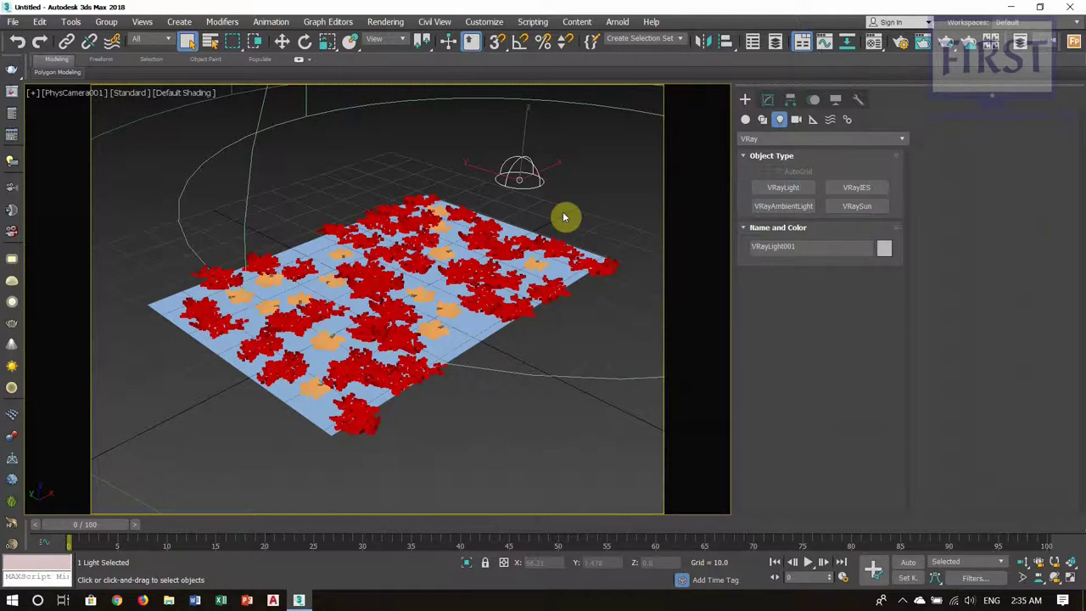
pyautogui.click(552, 172)
pyautogui.click(540, 189)
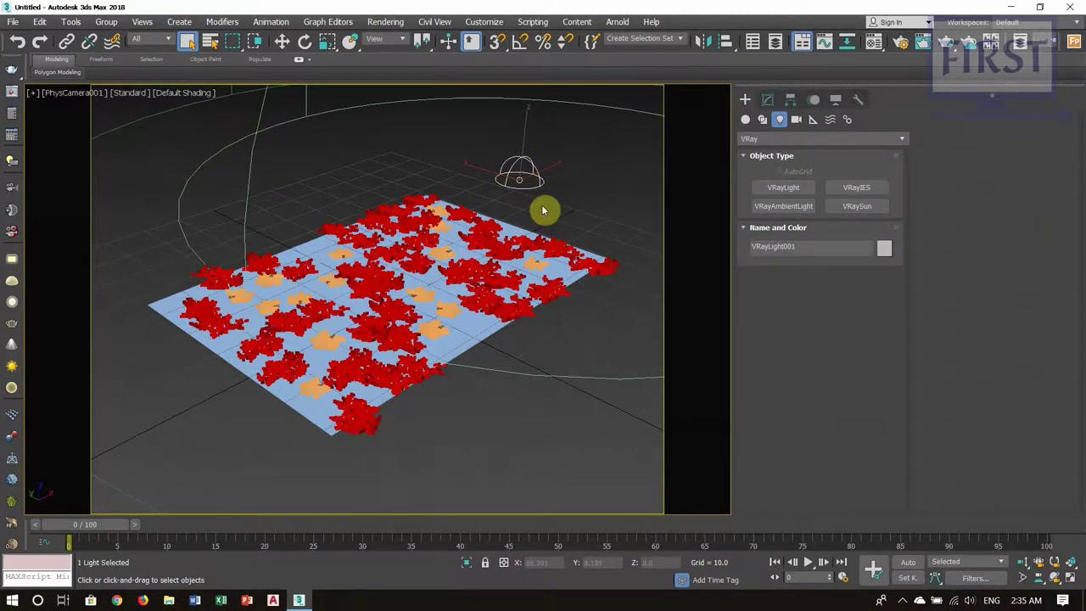
pyautogui.press('Delete')
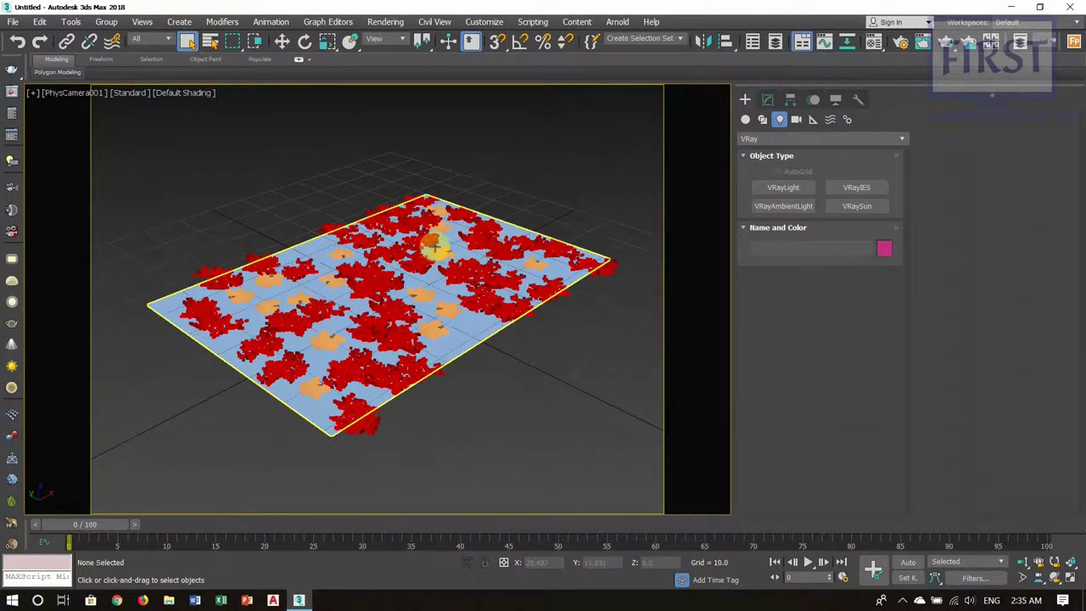
pyautogui.hotkey('shift', 'f')
# - Delete all remaining objects in Top view and open House For FP.max from recent files
pyautogui.press('t')
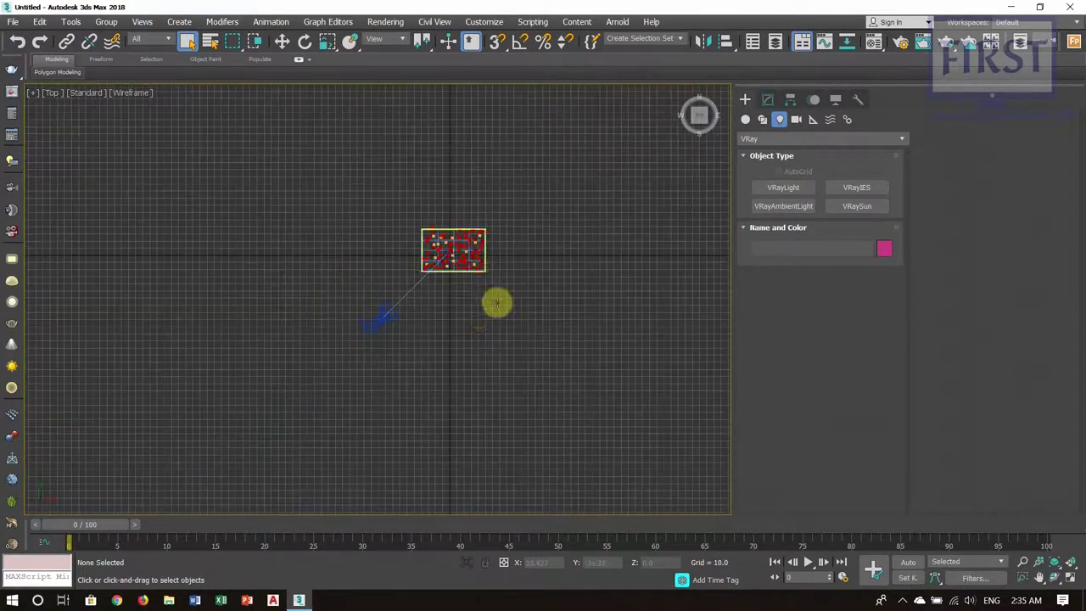
pyautogui.hotkey('ctrl', 'a')
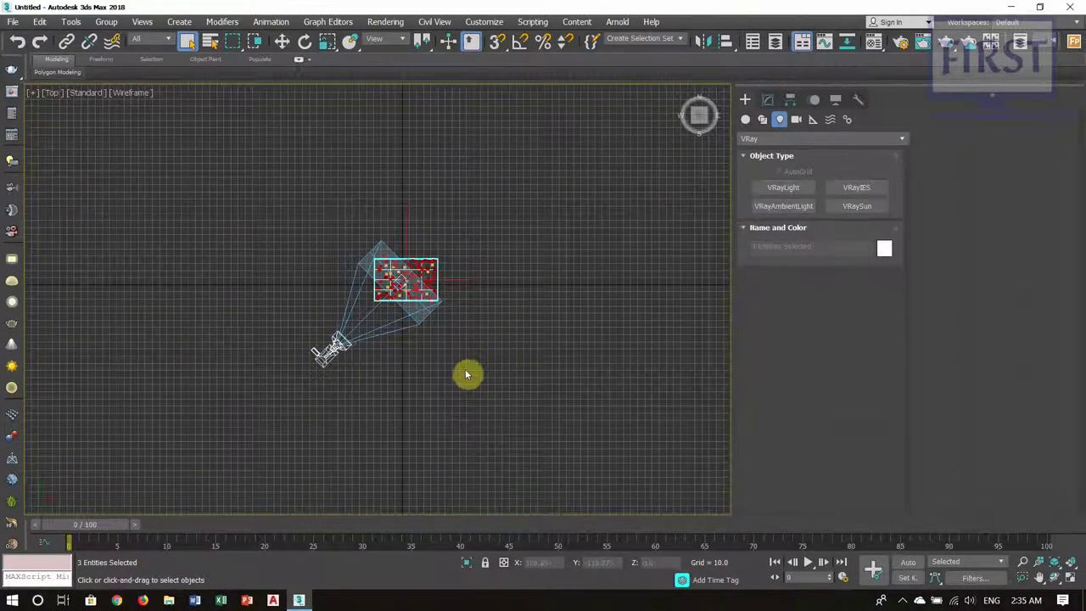
pyautogui.press('Delete')
pyautogui.press('p')
pyautogui.click(15, 22)
pyautogui.moveTo(39, 92)
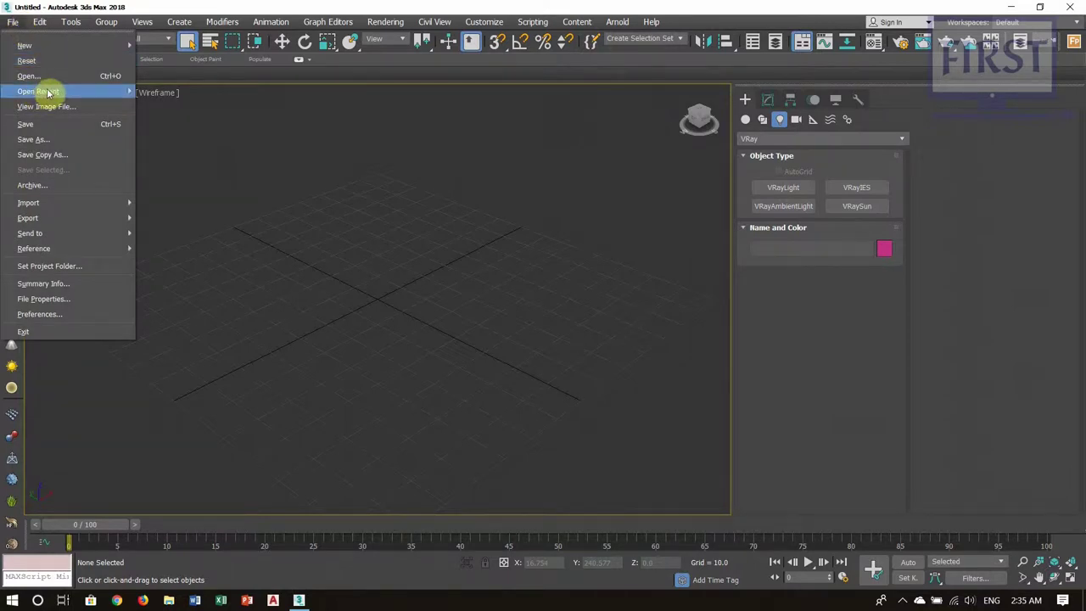
pyautogui.click(325, 116)
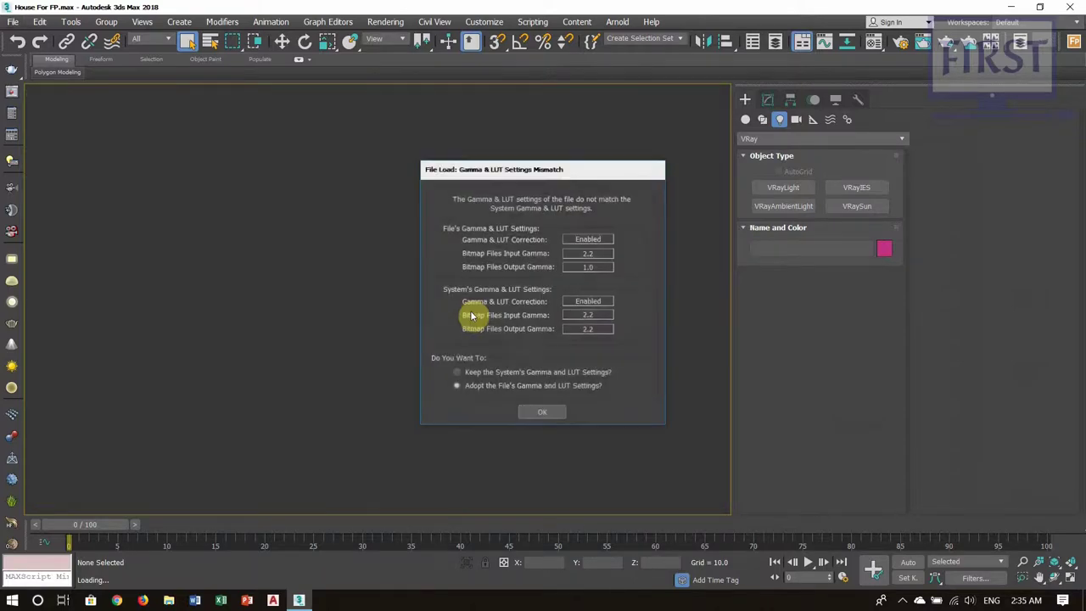
# - Finish opening House For FP.max past the gamma and missing-files prompts, then switch to User view
pyautogui.click(553, 414)
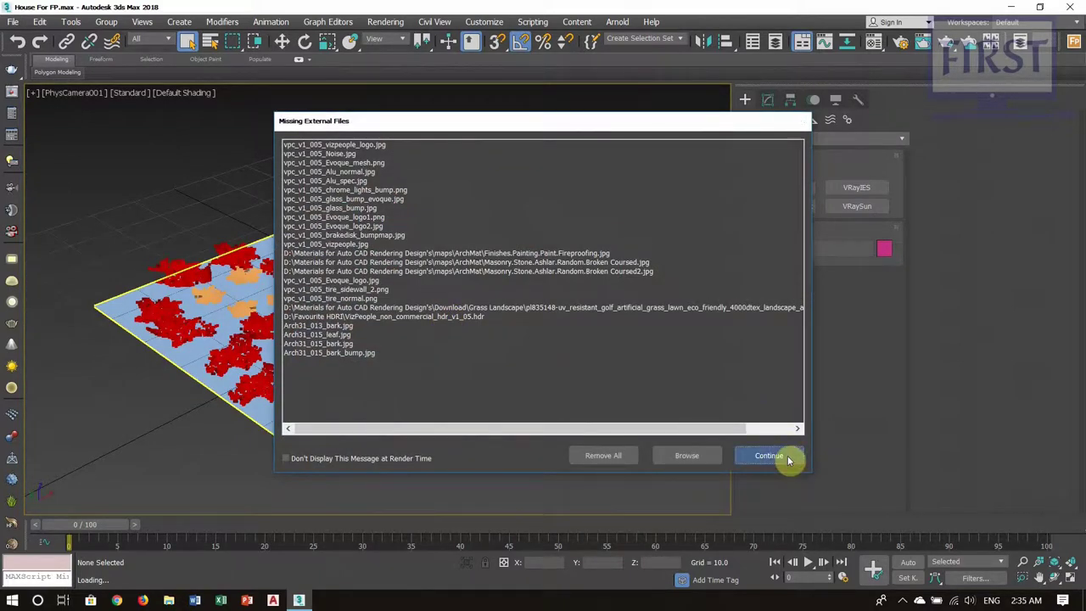
pyautogui.click(788, 458)
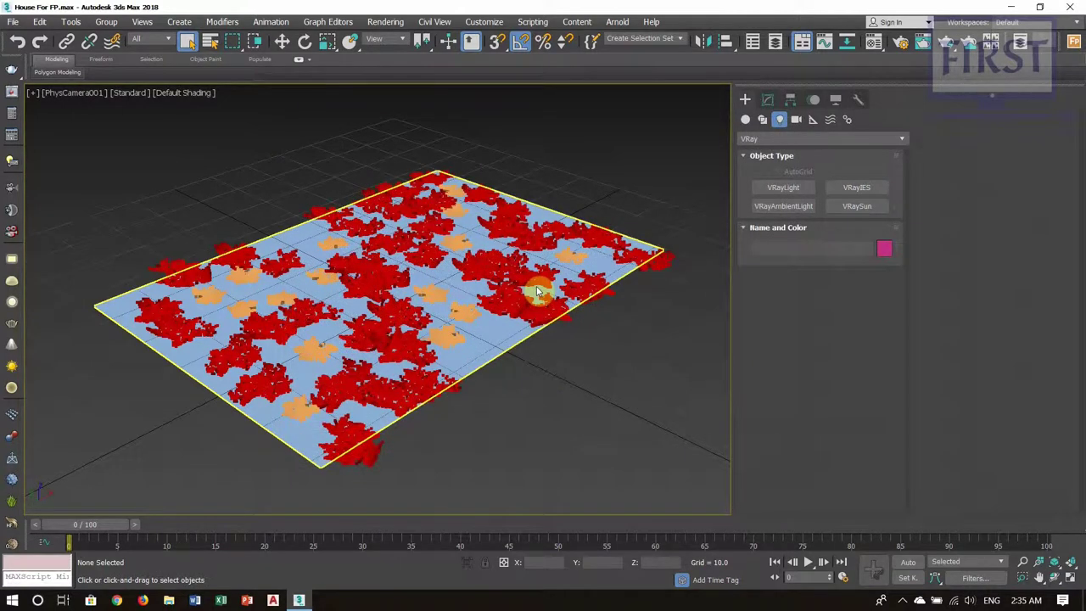
pyautogui.press('u')
pyautogui.scroll(3, 493, 362)
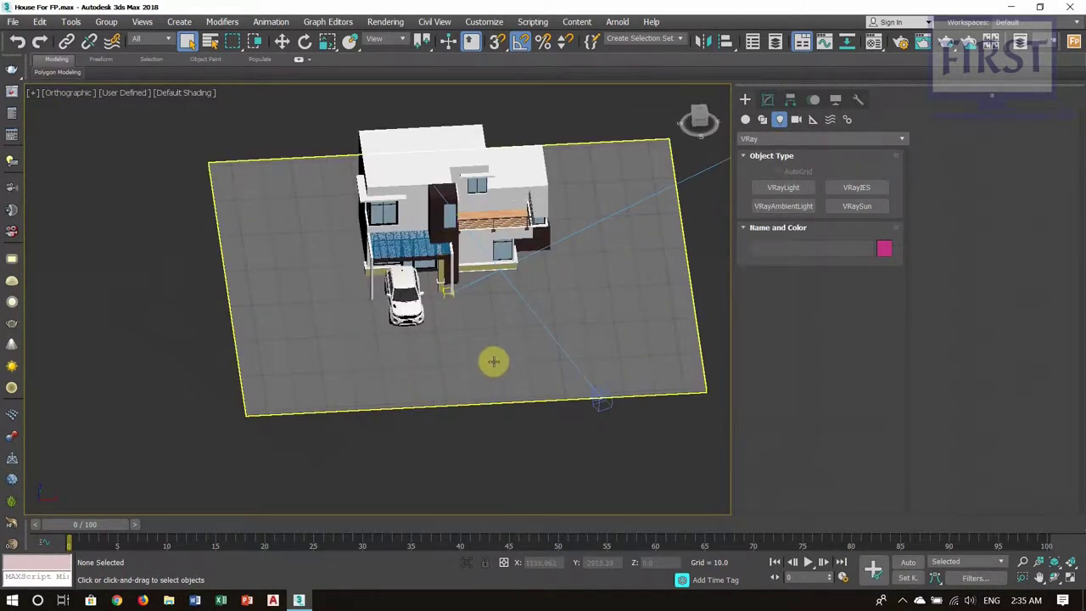
pyautogui.moveTo(510, 350)
pyautogui.keyDown('alt'); pyautogui.mouseDown(button='middle')
pyautogui.moveTo(477, 349)
pyautogui.moveTo(497, 313)
pyautogui.moveTo(490, 340)
pyautogui.moveTo(480, 339)
pyautogui.moveTo(502, 354)
pyautogui.moveTo(406, 307)
pyautogui.moveTo(534, 348)
pyautogui.moveTo(451, 347)
pyautogui.mouseUp(button='middle'); pyautogui.keyUp('alt')
pyautogui.scroll(2, 558, 371)
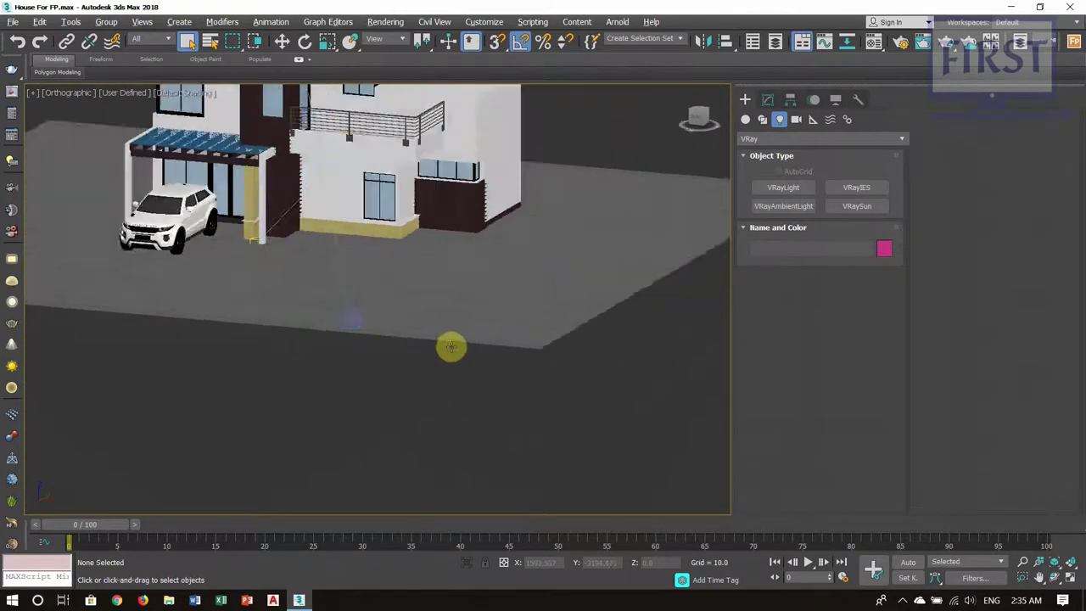
pyautogui.scroll(-1, 458, 334)
# - Delete the car from the carport and select the Rectangle001 ground plane
pyautogui.click(301, 274)
pyautogui.moveTo(398, 308)
pyautogui.mouseDown(button='middle')
pyautogui.moveTo(382, 323)
pyautogui.moveTo(453, 334)
pyautogui.moveTo(402, 323)
pyautogui.moveTo(419, 344)
pyautogui.mouseUp(button='middle')
pyautogui.press('Delete')
pyautogui.scroll(-3, 412, 326)
pyautogui.scroll(3, 366, 335)
pyautogui.scroll(-3, 366, 335)
pyautogui.moveTo(356, 310)
pyautogui.keyDown('alt'); pyautogui.mouseDown(button='middle')
pyautogui.moveTo(427, 357)
pyautogui.moveTo(459, 353)
pyautogui.mouseUp(button='middle'); pyautogui.keyUp('alt')
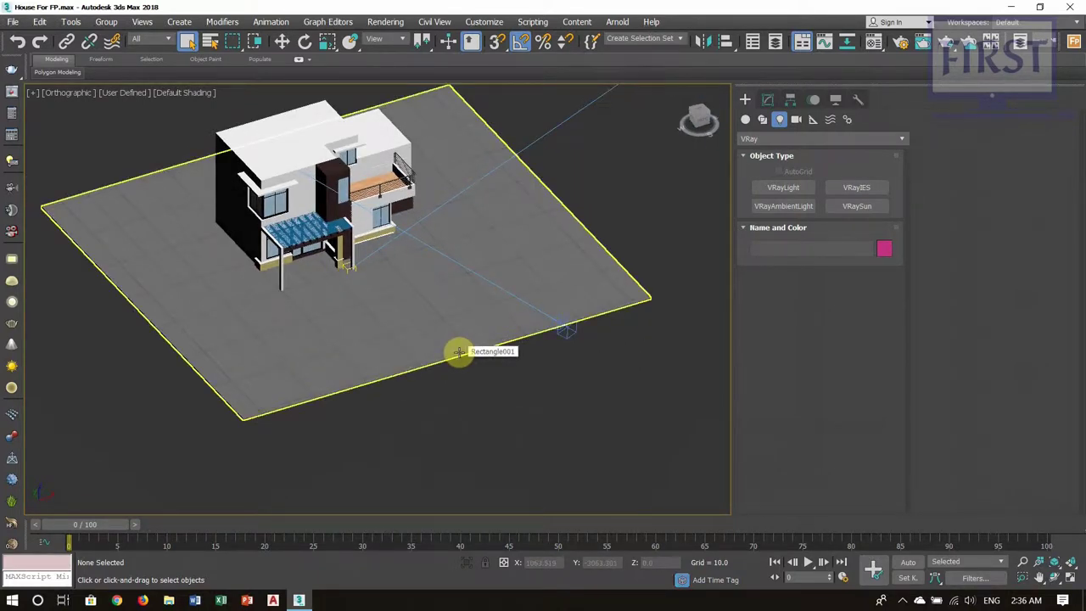
pyautogui.scroll(-2, 509, 363)
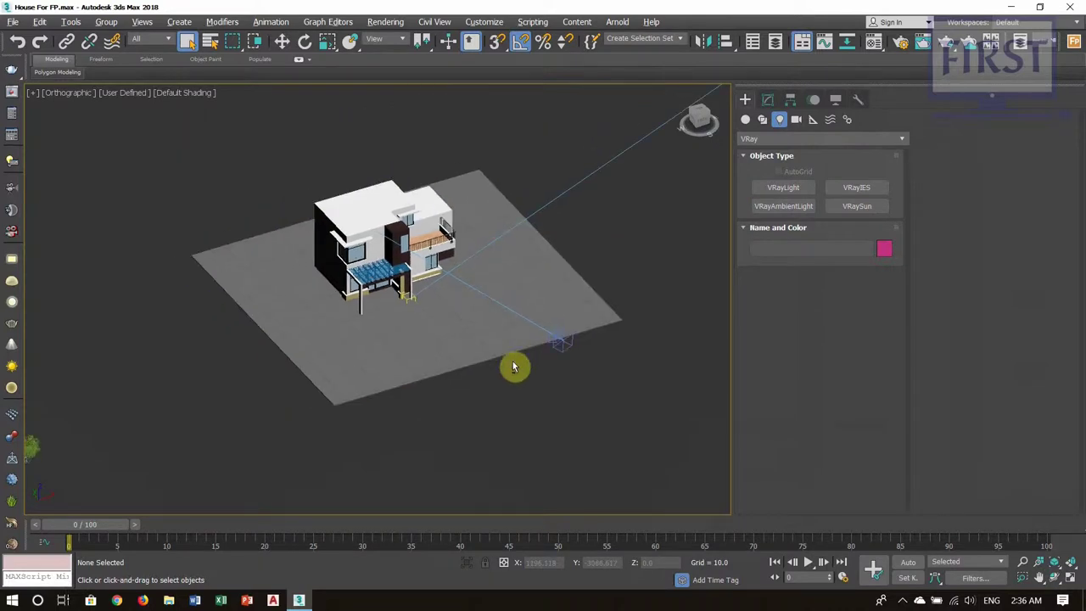
pyautogui.scroll(-1, 475, 335)
pyautogui.click(469, 337)
pyautogui.moveTo(467, 356)
pyautogui.keyDown('alt'); pyautogui.mouseDown(button='middle')
pyautogui.moveTo(468, 332)
pyautogui.moveTo(511, 331)
pyautogui.mouseUp(button='middle'); pyautogui.keyUp('alt')
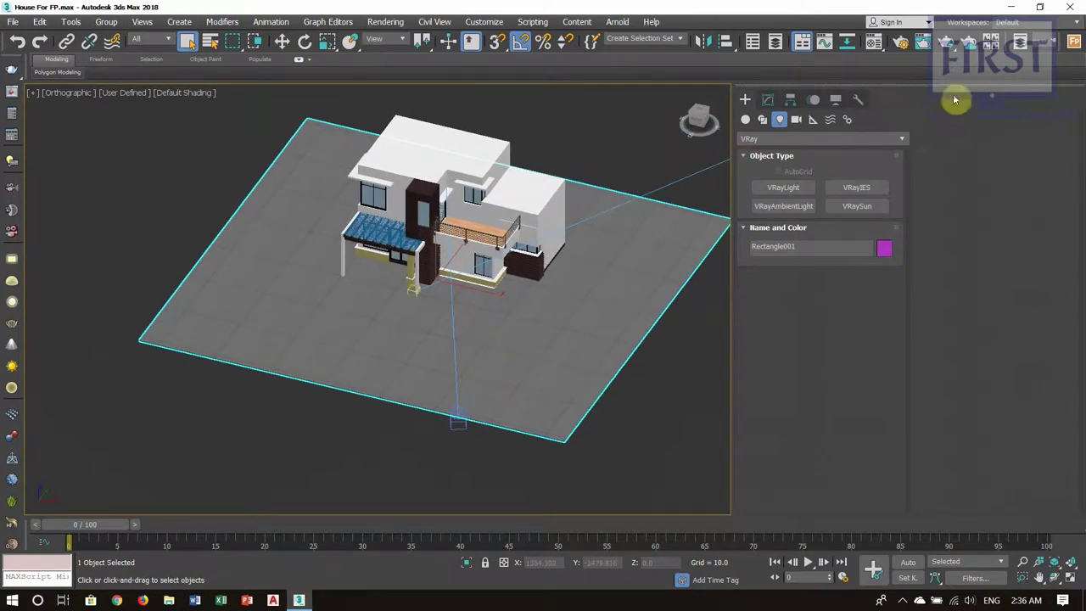
# - Start a Forest Pro object and browse to the 3D > Starter Library models
pyautogui.click(1076, 42)
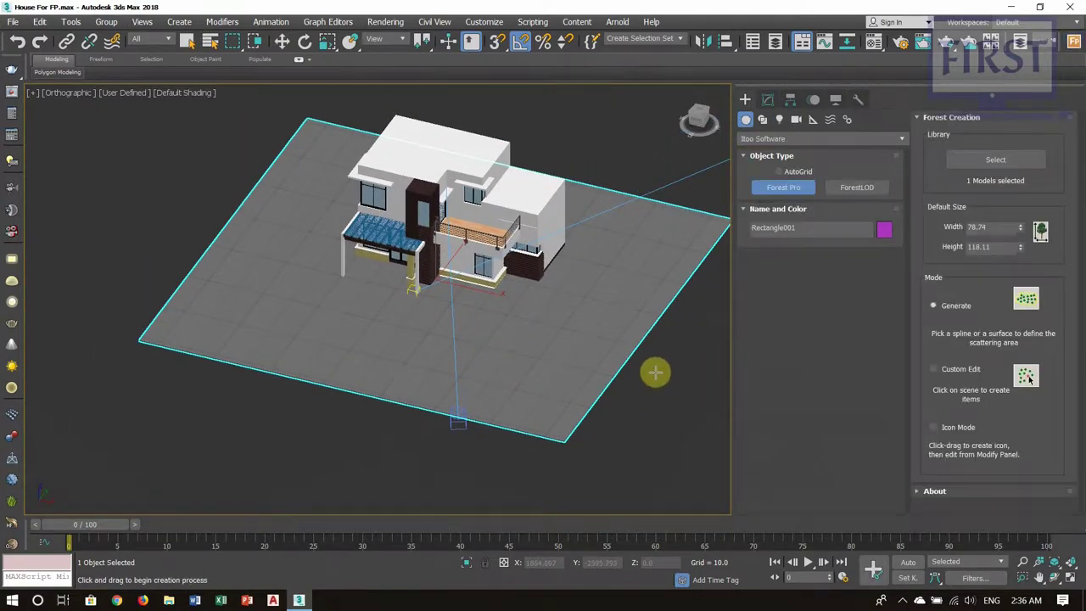
pyautogui.click(996, 160)
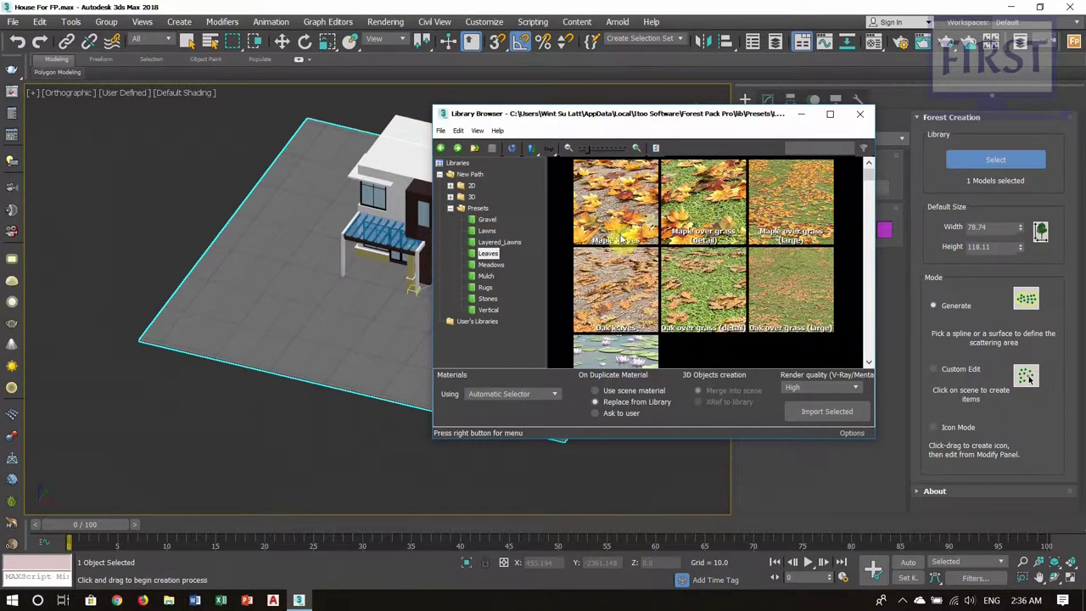
pyautogui.click(451, 197)
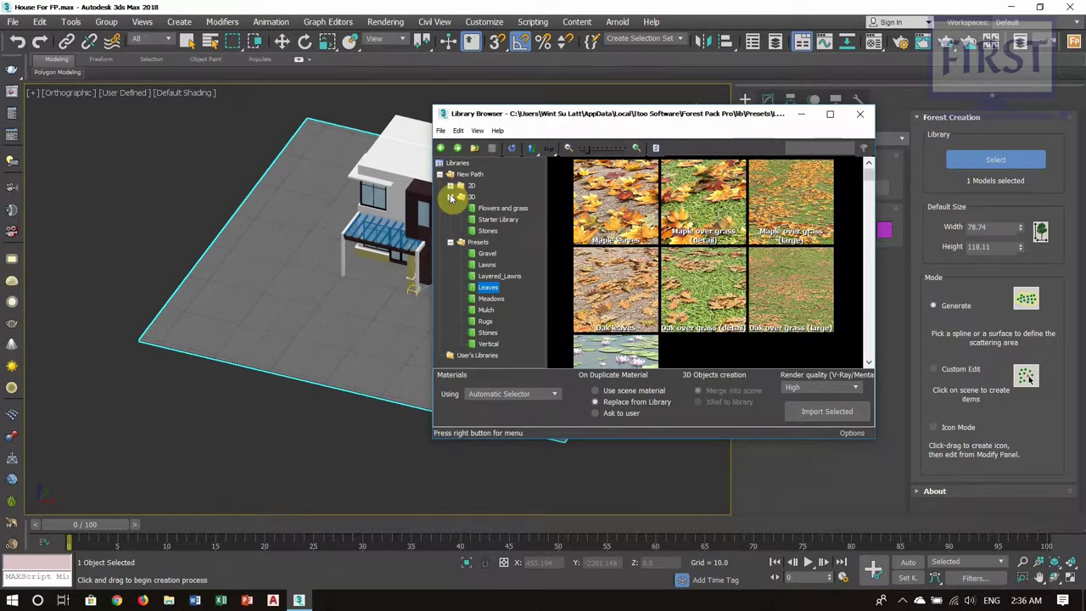
pyautogui.click(501, 219)
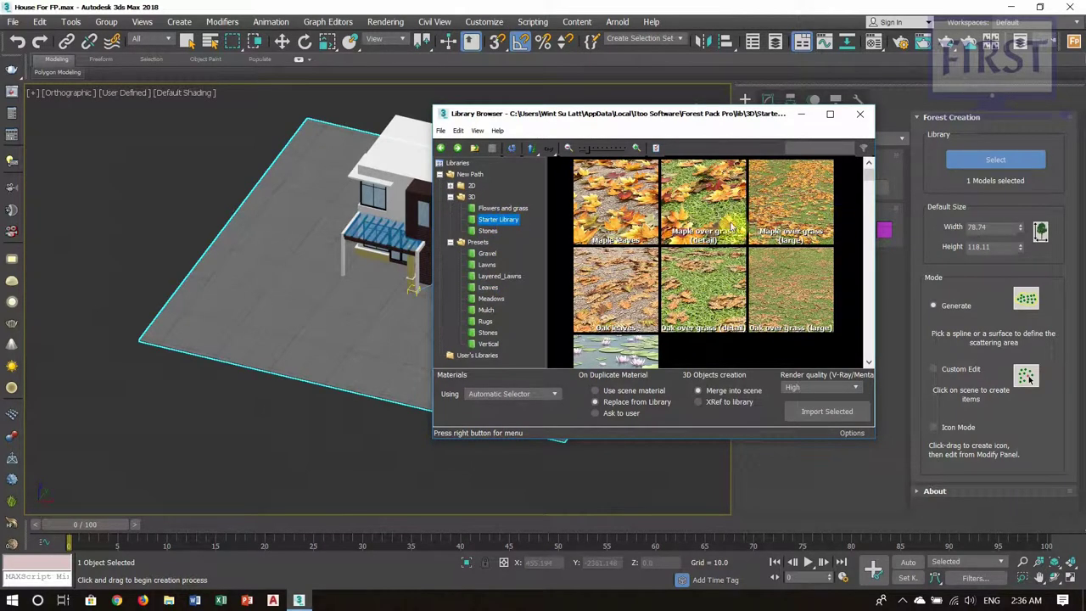
pyautogui.moveTo(724, 125); pyautogui.dragTo(620, 87)
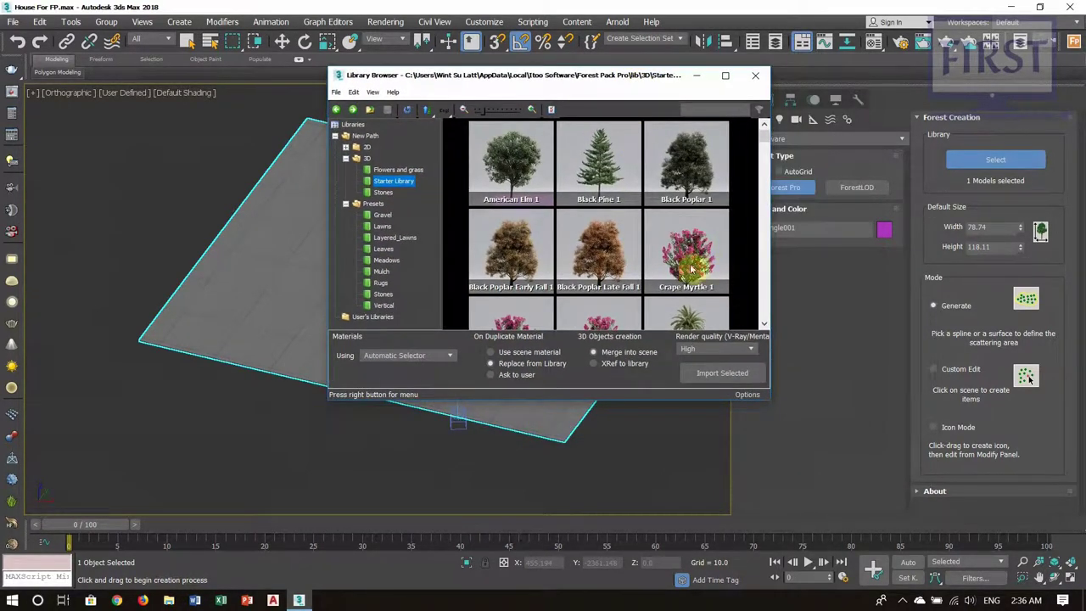
# - Import Black Pine 1, Crape Myrtle 1 and Holm Oak 2, scattering them onto the ground plane
pyautogui.click(606, 178)
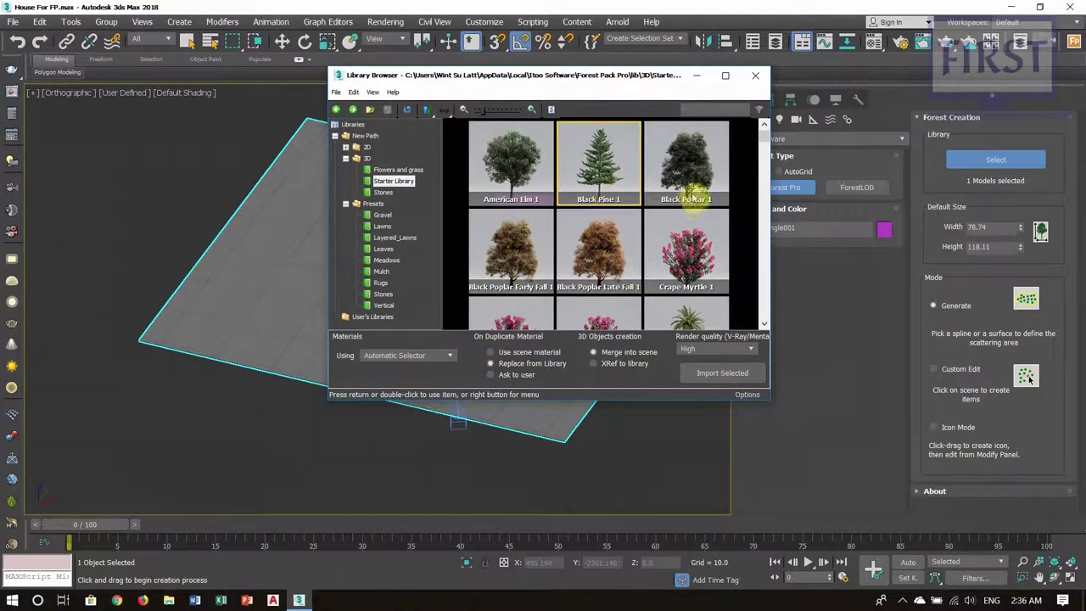
pyautogui.keyDown('ctrl'); pyautogui.click(696, 256); pyautogui.keyUp('ctrl')
pyautogui.scroll(-2, 691, 264)
pyautogui.scroll(-1, 689, 280)
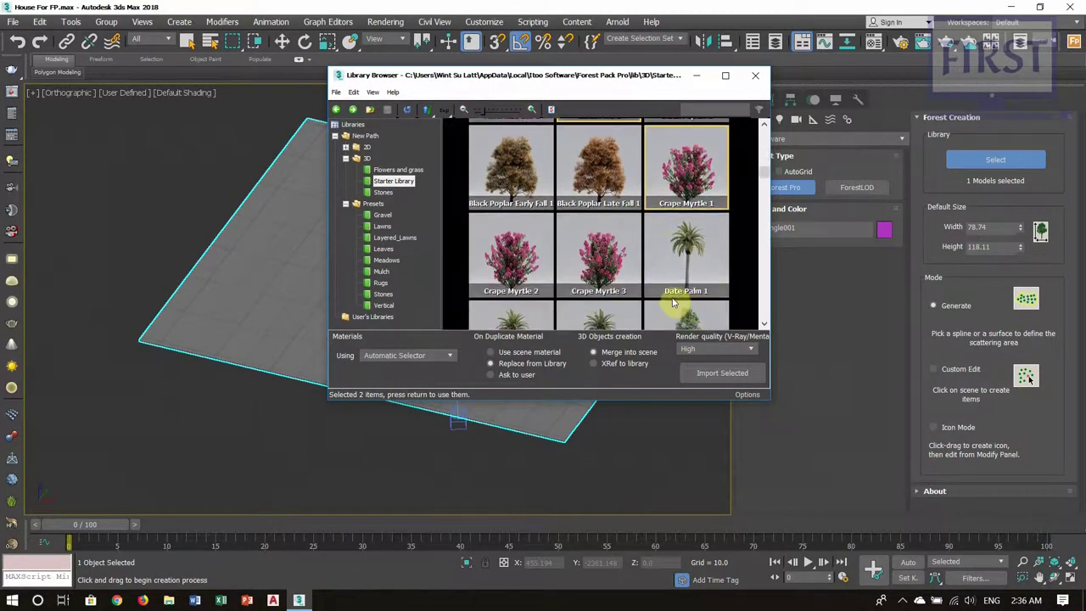
pyautogui.keyDown('ctrl'); pyautogui.click(592, 252); pyautogui.keyUp('ctrl')
pyautogui.scroll(-2, 691, 289)
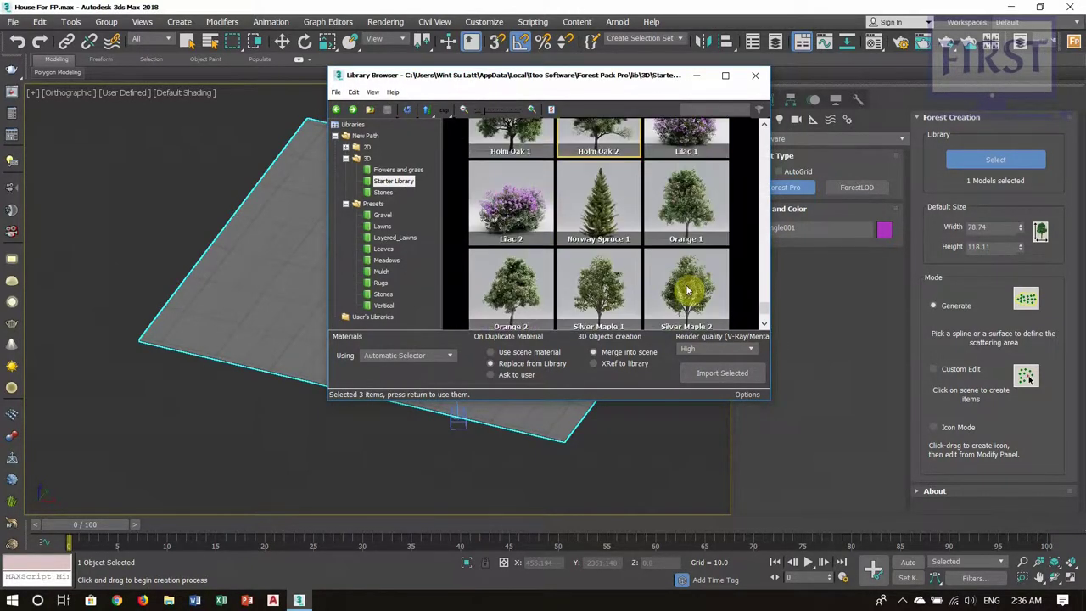
pyautogui.click(720, 374)
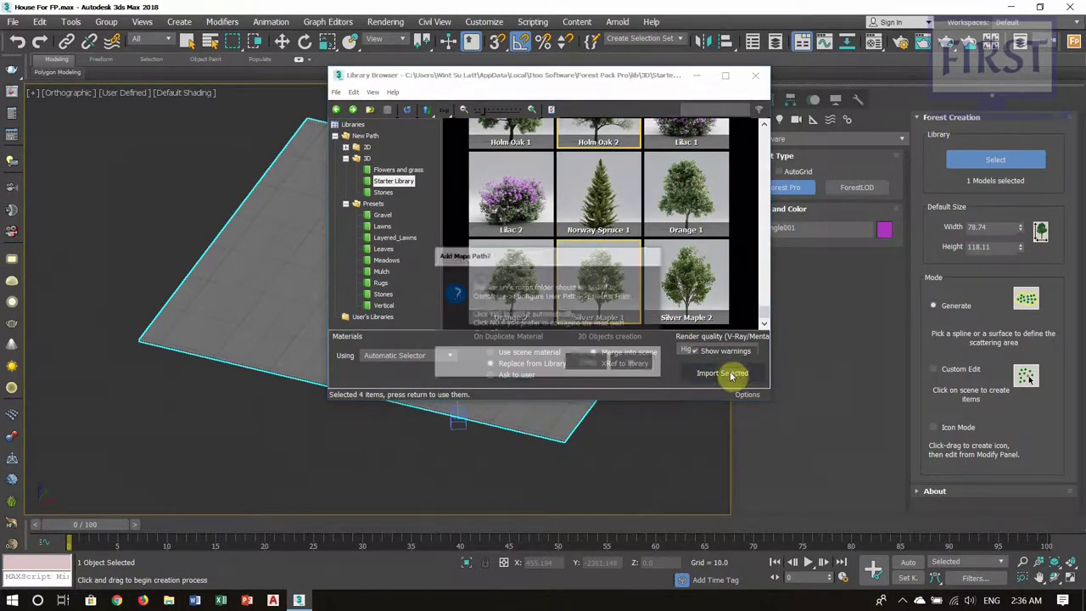
pyautogui.click(584, 365)
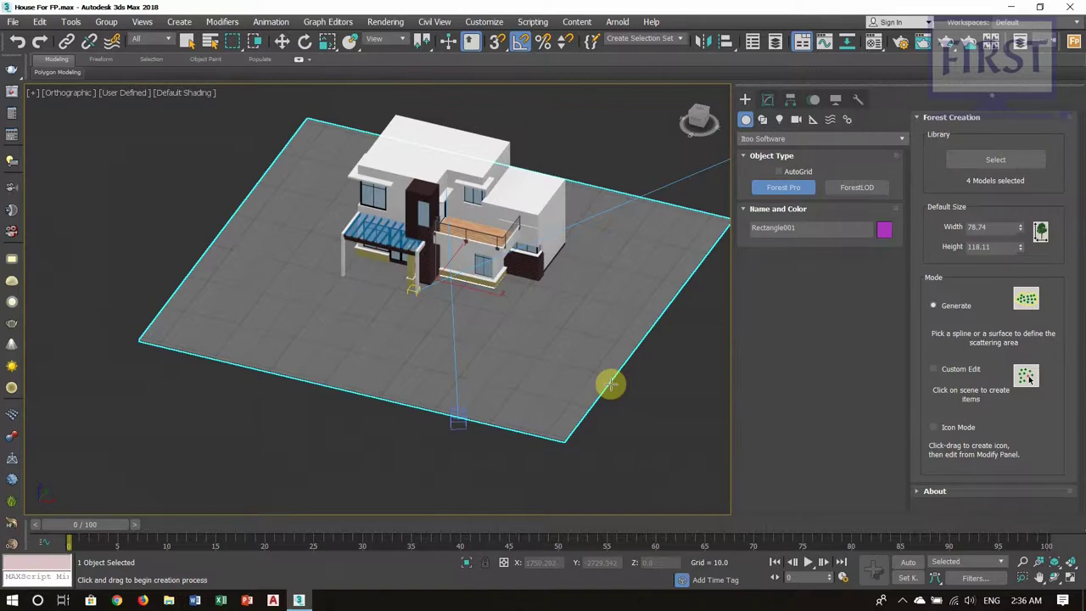
pyautogui.click(580, 343)
# - Confirm the Forest Pro warning and accept rescaling the trees to scene units
pyautogui.click(635, 356)
pyautogui.click(543, 380)
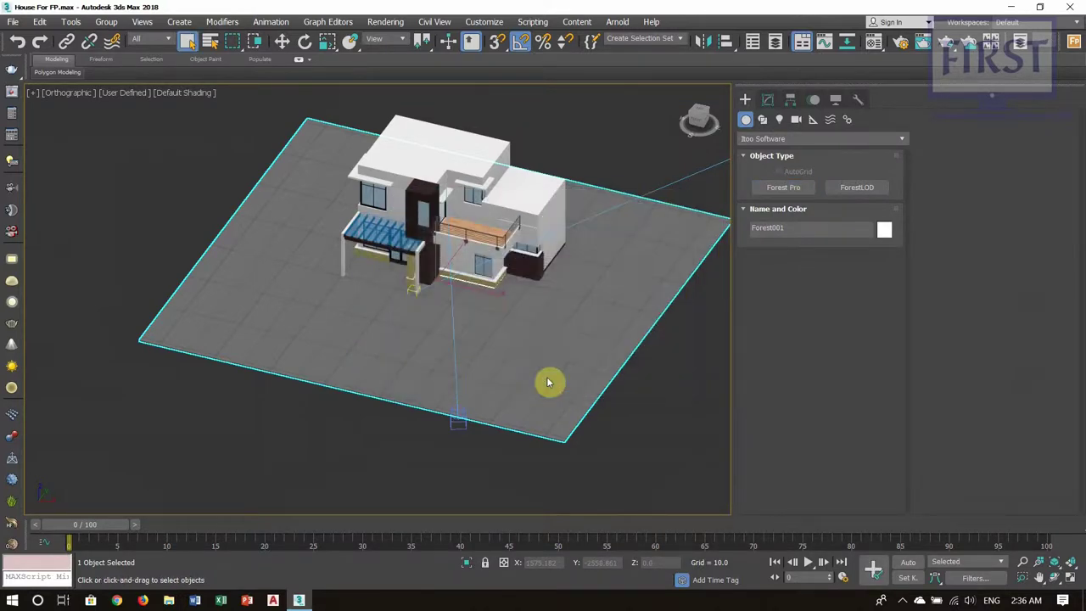
pyautogui.click(554, 332)
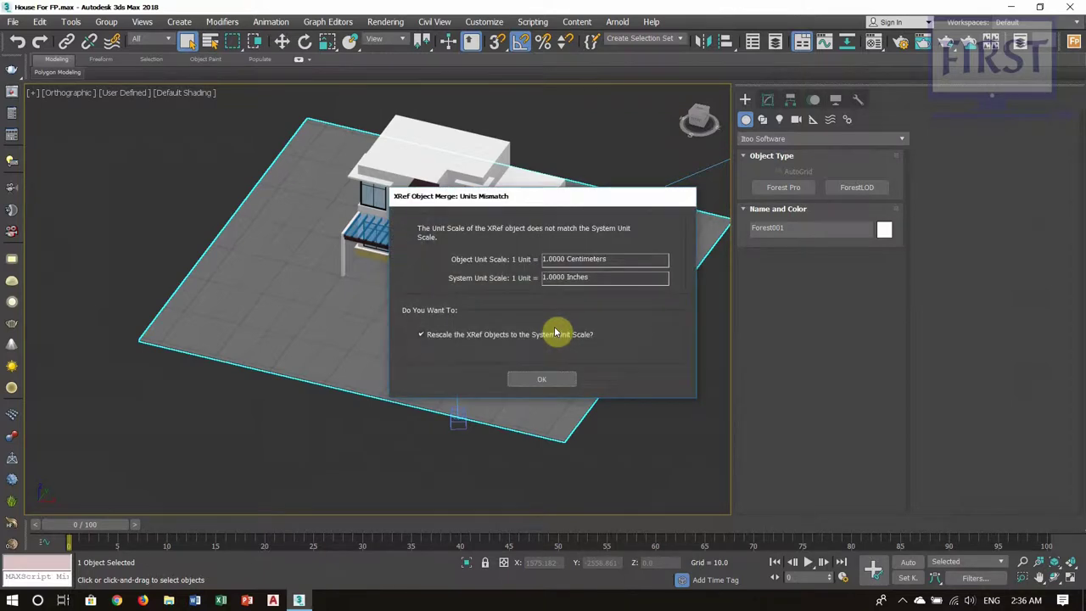
pyautogui.click(551, 385)
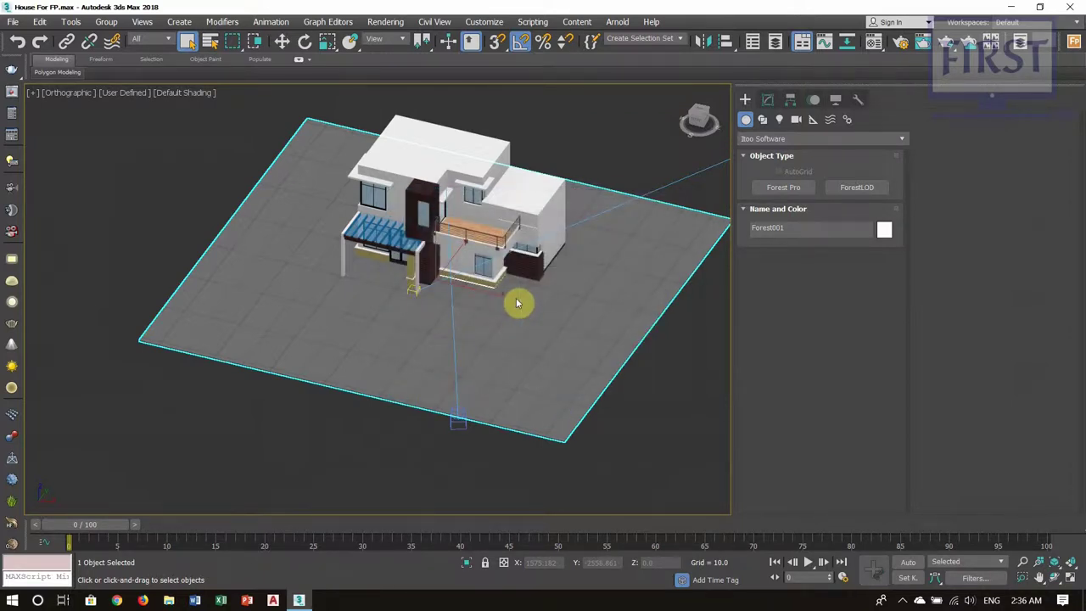
pyautogui.click(516, 302)
pyautogui.click(551, 383)
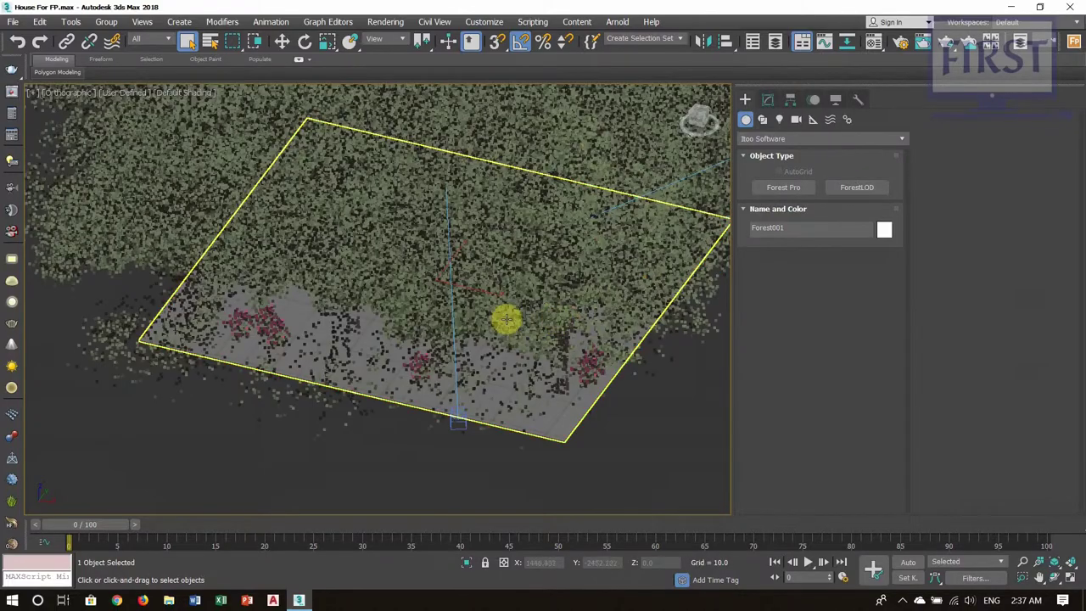
# - Orbit to a side view of the dense Forest001 scatter around the house
pyautogui.scroll(-4, 501, 319)
pyautogui.moveTo(502, 299)
pyautogui.keyDown('alt'); pyautogui.mouseDown(button='middle')
pyautogui.moveTo(465, 347)
pyautogui.moveTo(511, 347)
pyautogui.moveTo(556, 317)
pyautogui.moveTo(490, 364)
pyautogui.moveTo(553, 364)
pyautogui.moveTo(567, 352)
pyautogui.moveTo(515, 307)
pyautogui.mouseUp(button='middle'); pyautogui.keyUp('alt')
pyautogui.keyDown('alt'); pyautogui.moveTo(516, 349); pyautogui.dragTo(520, 331, button='middle'); pyautogui.keyUp('alt')
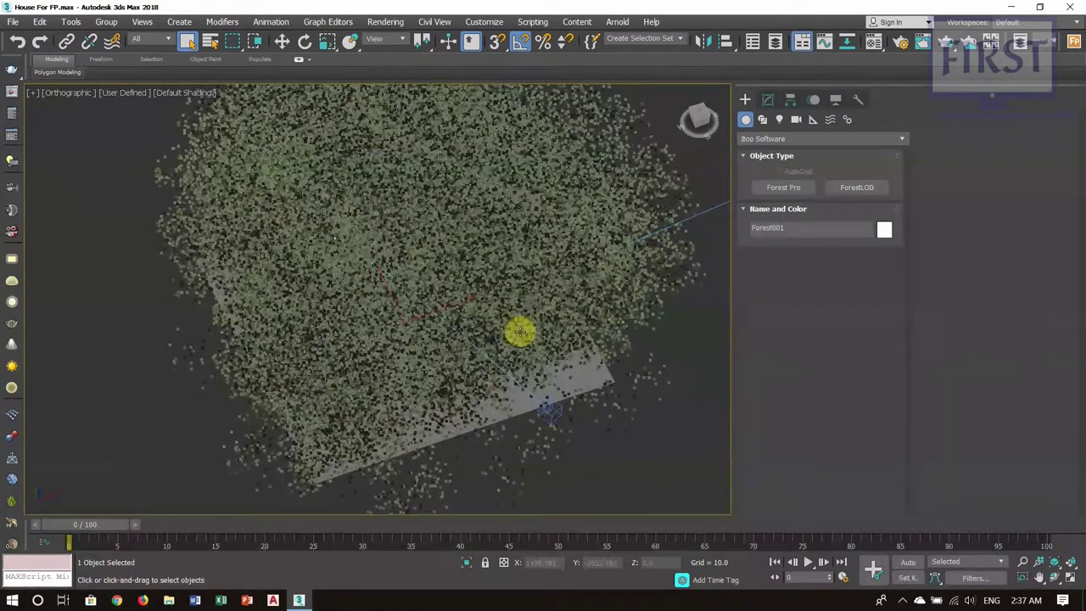
pyautogui.click(769, 101)
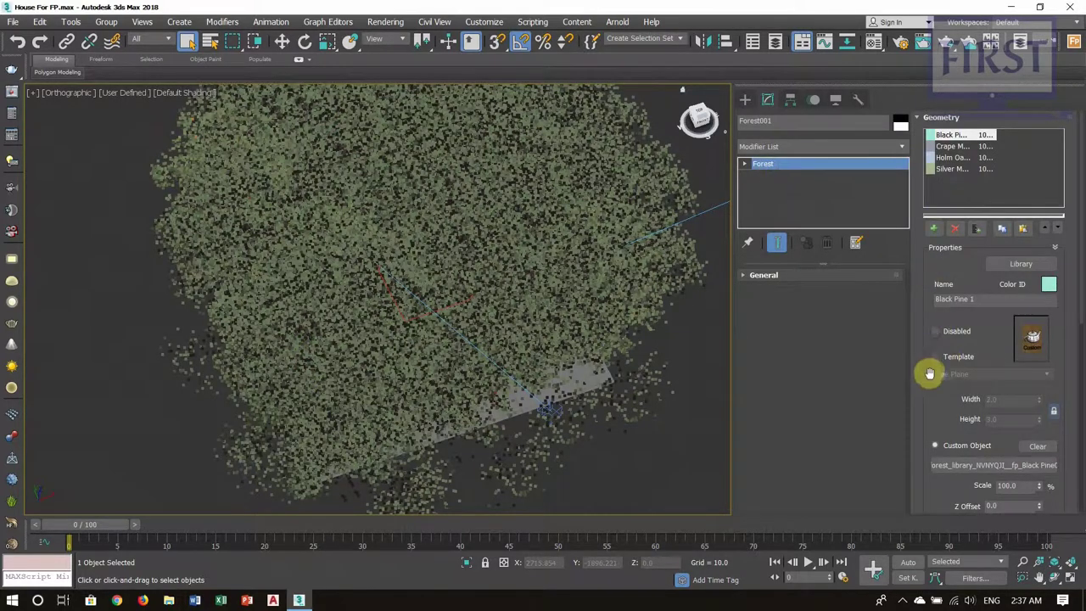
# - Set Forest001's Global Scale to 31% and view the smaller trees from a higher front angle
pyautogui.moveTo(936, 416); pyautogui.dragTo(934, 230)
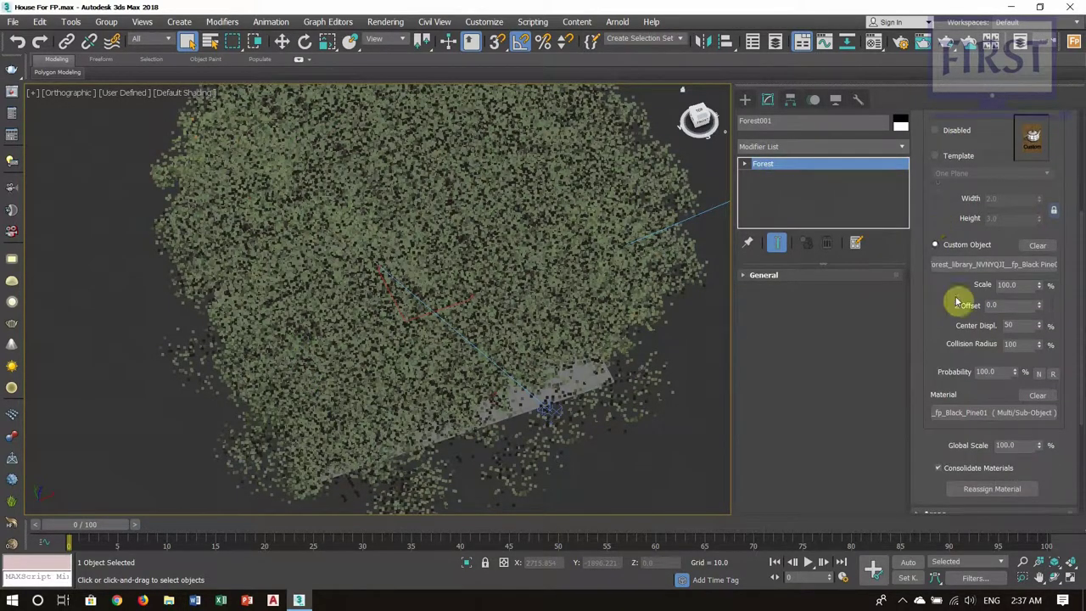
pyautogui.moveTo(936, 318); pyautogui.dragTo(953, 473)
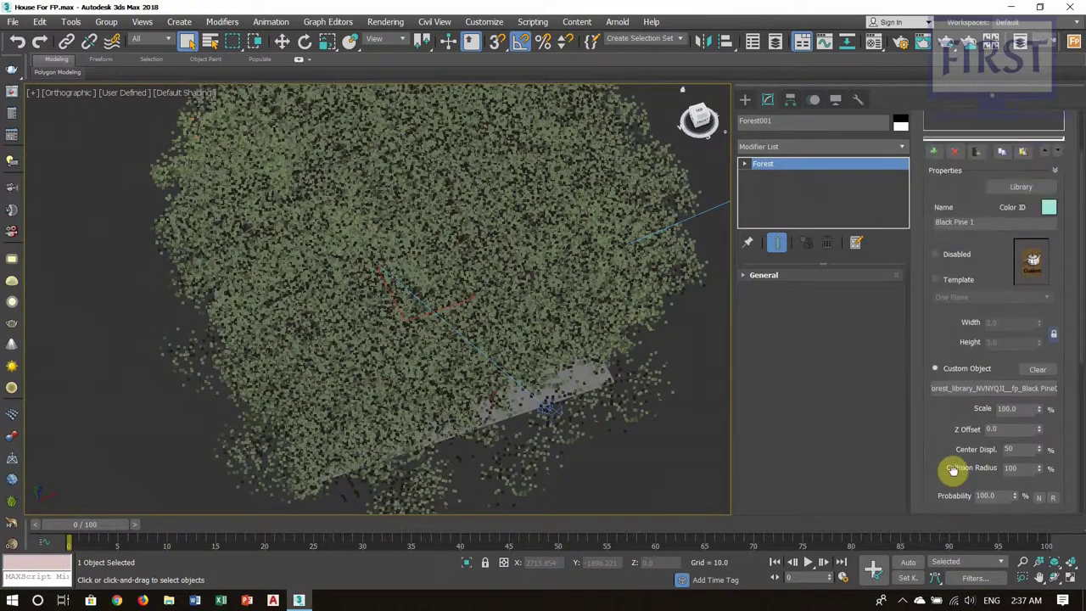
pyautogui.moveTo(940, 326)
pyautogui.mouseDown()
pyautogui.moveTo(946, 405)
pyautogui.moveTo(949, 354)
pyautogui.moveTo(923, 198)
pyautogui.moveTo(933, 308)
pyautogui.moveTo(929, 206)
pyautogui.mouseUp()
pyautogui.click(1041, 323)
pyautogui.moveTo(1042, 326)
pyautogui.mouseDown()
pyautogui.moveTo(1049, 376)
pyautogui.moveTo(1047, 359)
pyautogui.mouseUp()
pyautogui.keyDown('alt'); pyautogui.moveTo(575, 424); pyautogui.dragTo(374, 373, button='middle'); pyautogui.keyUp('alt')
pyautogui.scroll(3, 476, 340)
pyautogui.scroll(3, 475, 339)
pyautogui.moveTo(480, 336)
pyautogui.keyDown('alt'); pyautogui.mouseDown(button='middle')
pyautogui.moveTo(517, 303)
pyautogui.moveTo(524, 310)
pyautogui.moveTo(468, 315)
pyautogui.moveTo(509, 369)
pyautogui.mouseUp(button='middle'); pyautogui.keyUp('alt')
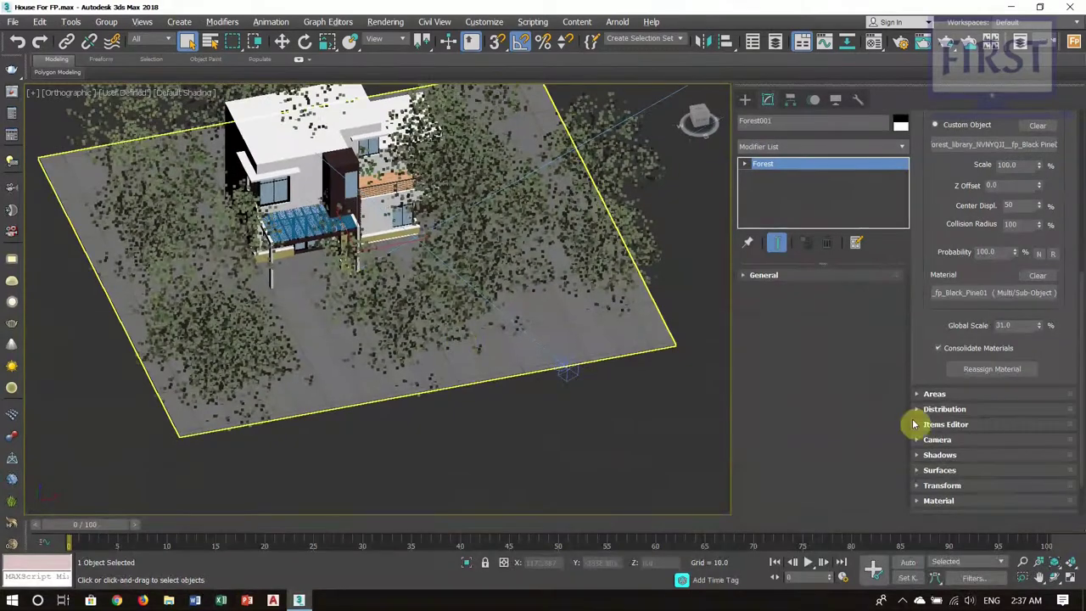
pyautogui.click(921, 409)
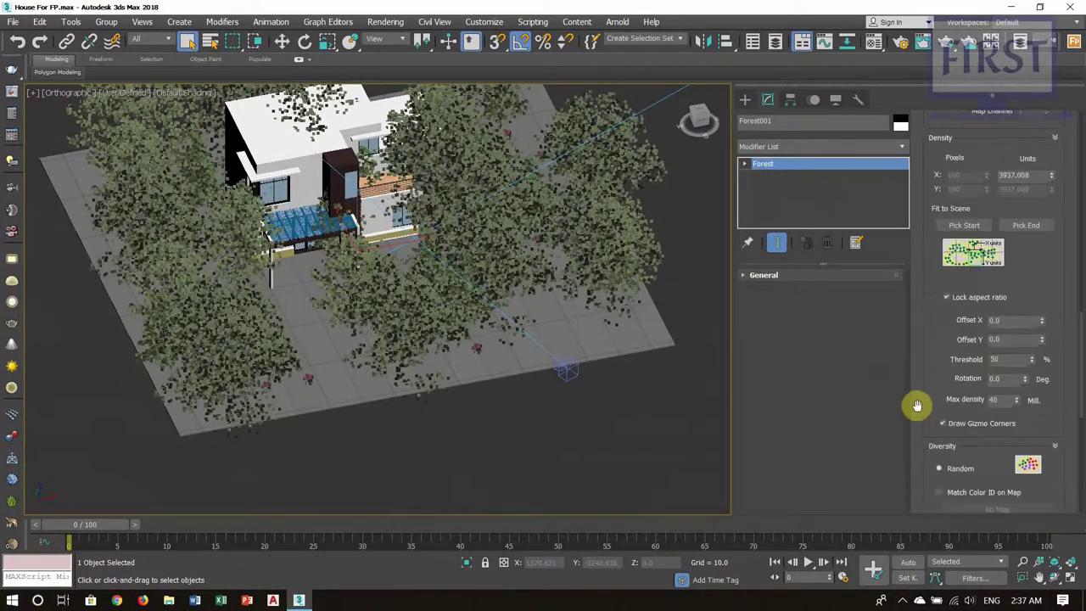
# - Try the Patches 7 distribution pattern and cancel the custom bitmap browser
pyautogui.scroll(3, 930, 382)
pyautogui.scroll(2, 939, 426)
pyautogui.scroll(1, 937, 476)
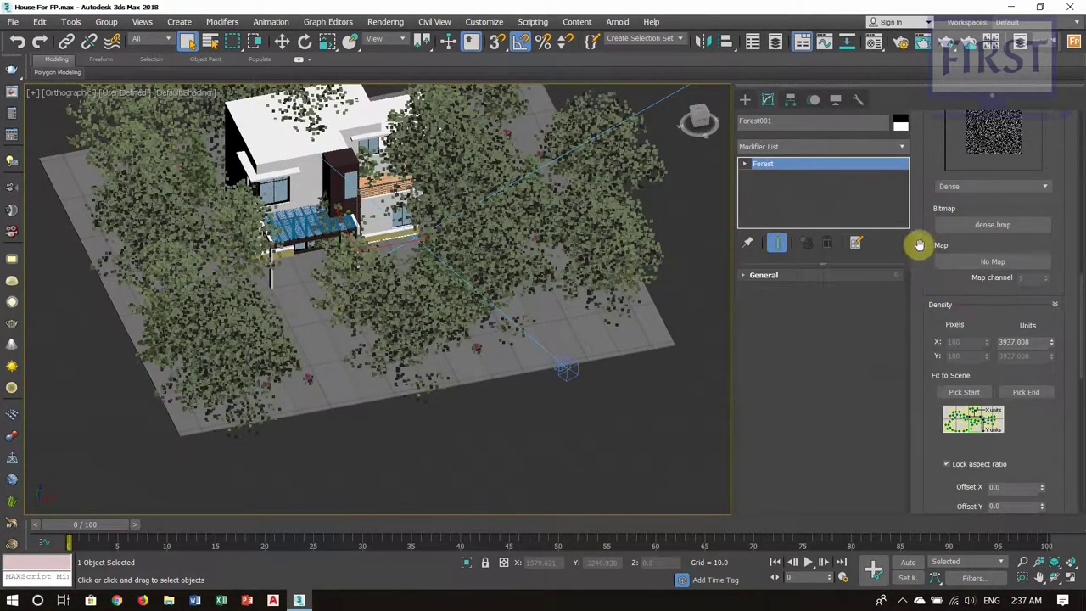
pyautogui.scroll(4, 925, 255)
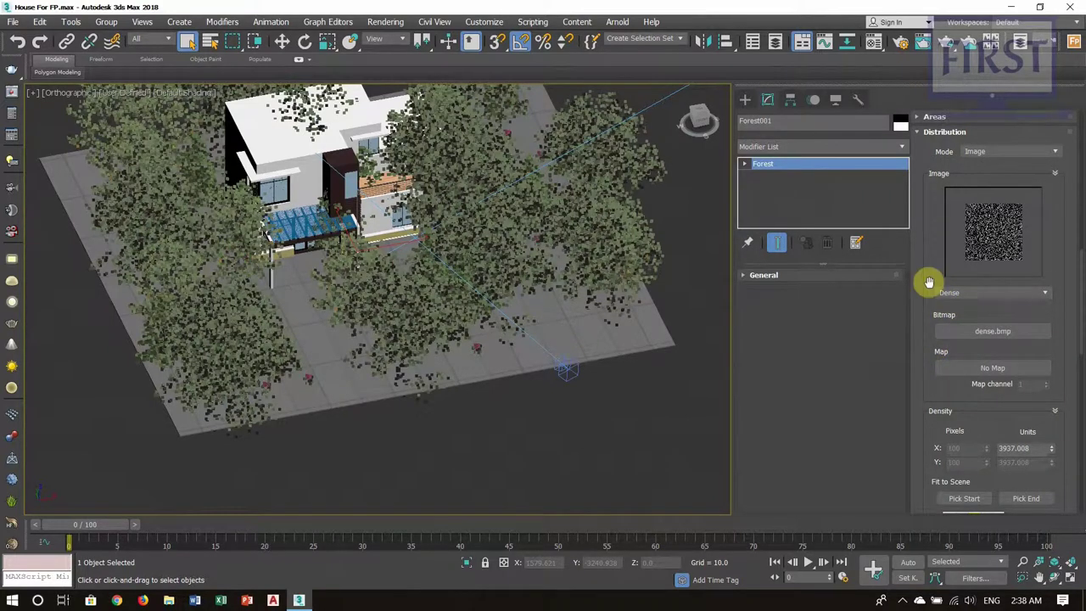
pyautogui.scroll(1, 928, 287)
pyautogui.scroll(1, 930, 287)
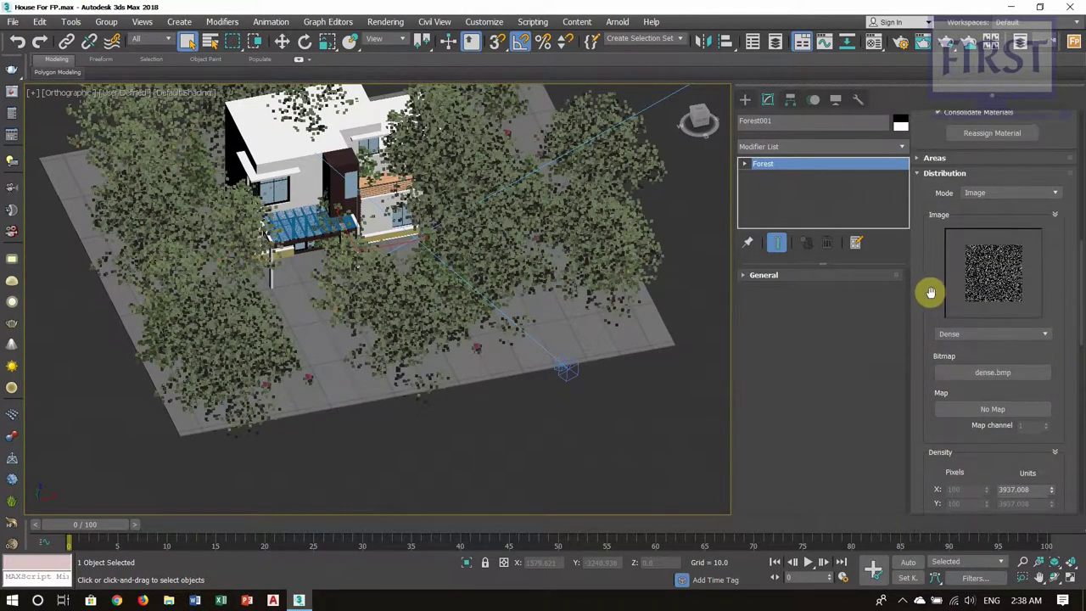
pyautogui.click(1011, 338)
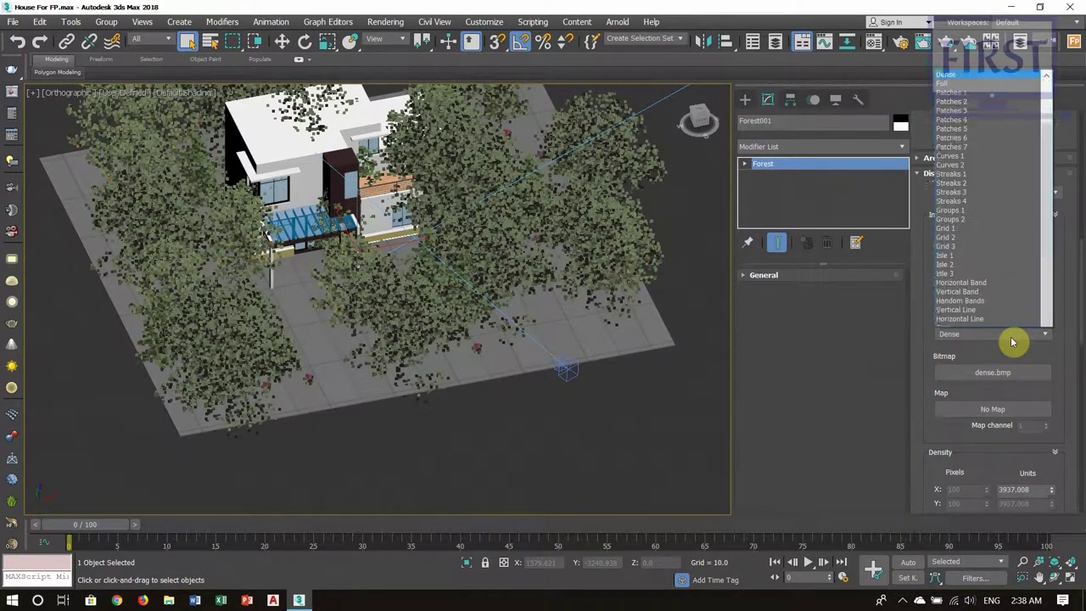
pyautogui.click(955, 133)
pyautogui.click(1008, 375)
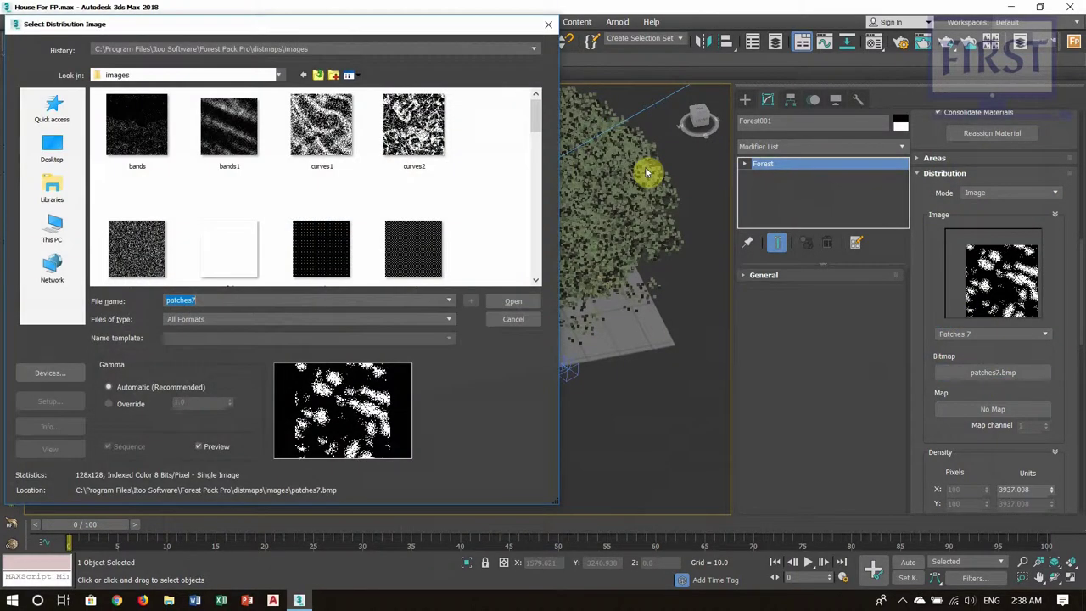
pyautogui.press('Escape')
# - Set the distribution pattern back to Dense and orbit around the forested plane
pyautogui.click(985, 333)
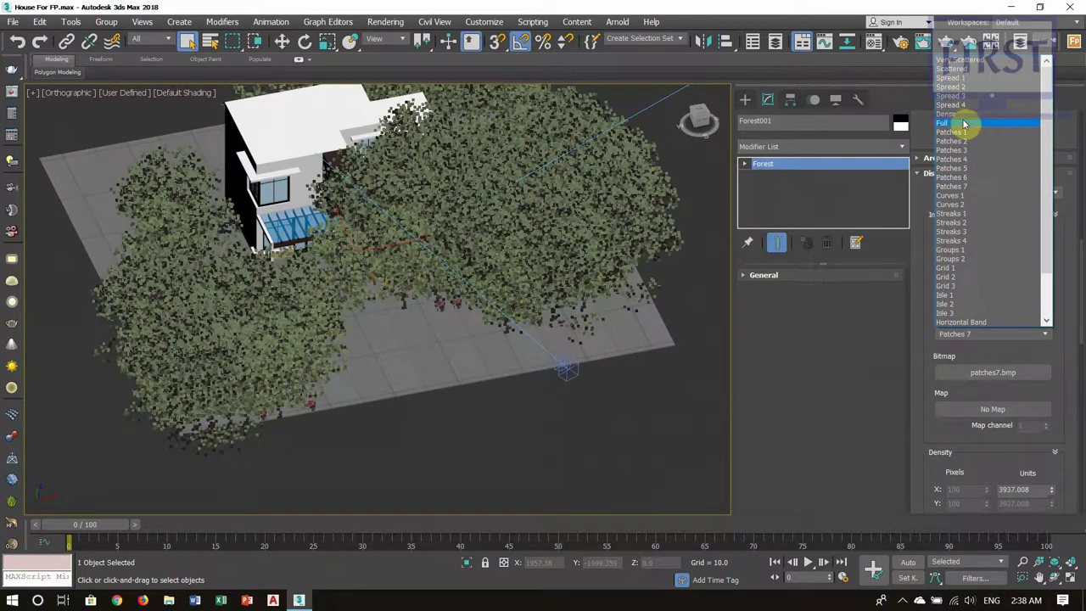
pyautogui.click(957, 114)
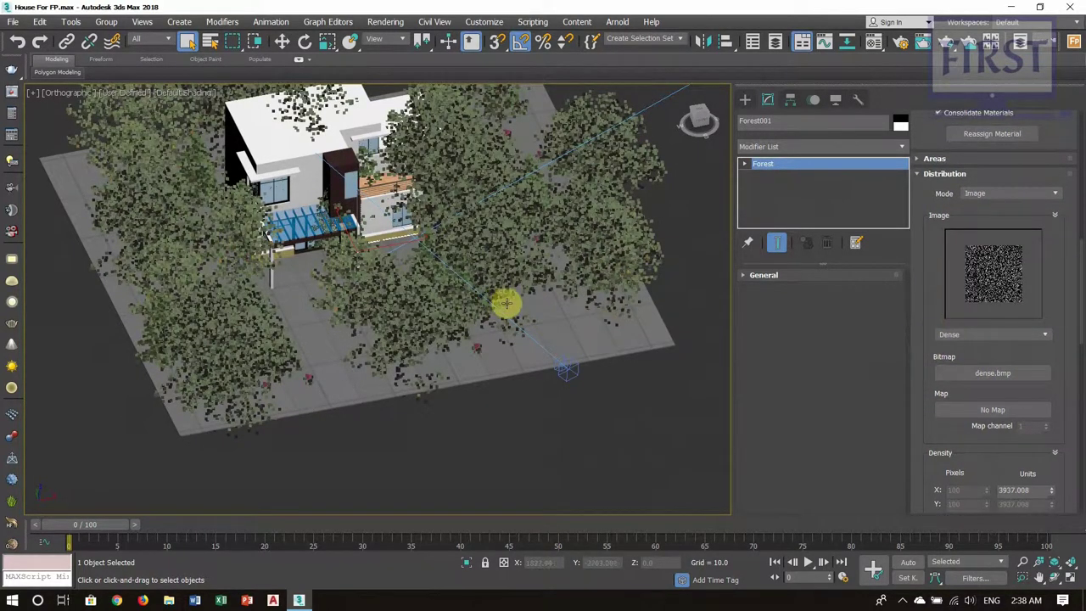
pyautogui.scroll(-4, 501, 314)
pyautogui.moveTo(488, 329)
pyautogui.keyDown('alt'); pyautogui.mouseDown(button='middle')
pyautogui.moveTo(456, 315)
pyautogui.moveTo(538, 345)
pyautogui.moveTo(517, 381)
pyautogui.moveTo(531, 352)
pyautogui.moveTo(509, 359)
pyautogui.moveTo(521, 337)
pyautogui.moveTo(571, 378)
pyautogui.mouseUp(button='middle'); pyautogui.keyUp('alt')
pyautogui.moveTo(933, 453); pyautogui.dragTo(933, 311)
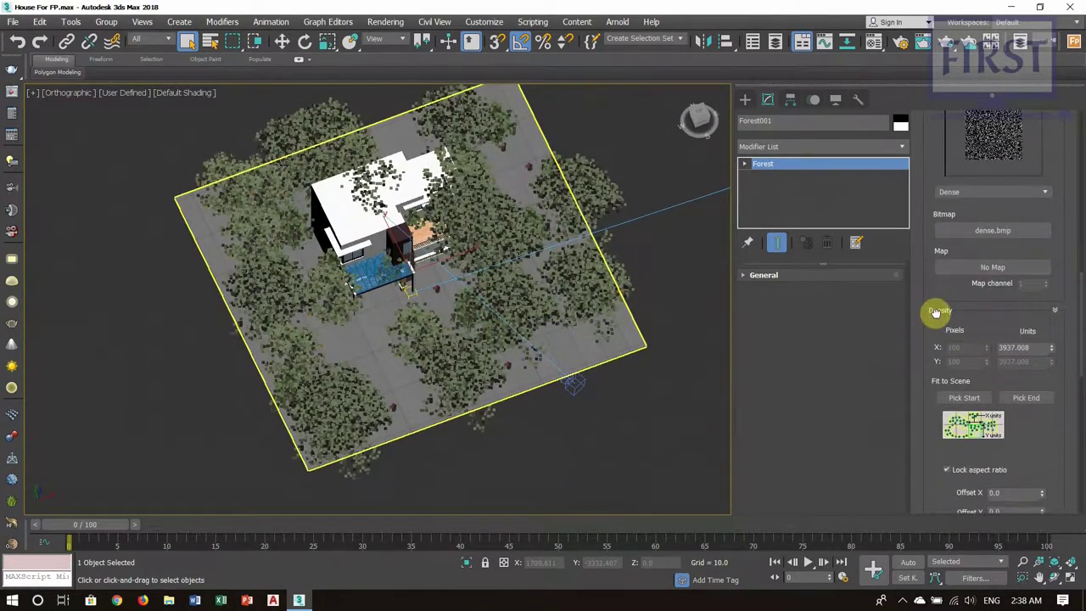
# - Lower the forest's Density units X from 3937.008 to 3779.528
pyautogui.moveTo(1050, 348)
pyautogui.mouseDown()
pyautogui.moveTo(1058, 364)
pyautogui.moveTo(1049, 346)
pyautogui.mouseUp()
pyautogui.moveTo(557, 309)
pyautogui.keyDown('alt'); pyautogui.mouseDown(button='middle')
pyautogui.moveTo(387, 327)
pyautogui.moveTo(430, 332)
pyautogui.moveTo(416, 242)
pyautogui.moveTo(417, 334)
pyautogui.moveTo(468, 332)
pyautogui.moveTo(467, 398)
pyautogui.mouseUp(button='middle'); pyautogui.keyUp('alt')
pyautogui.scroll(5, 444, 318)
pyautogui.scroll(-3, 419, 339)
pyautogui.scroll(-3, 483, 340)
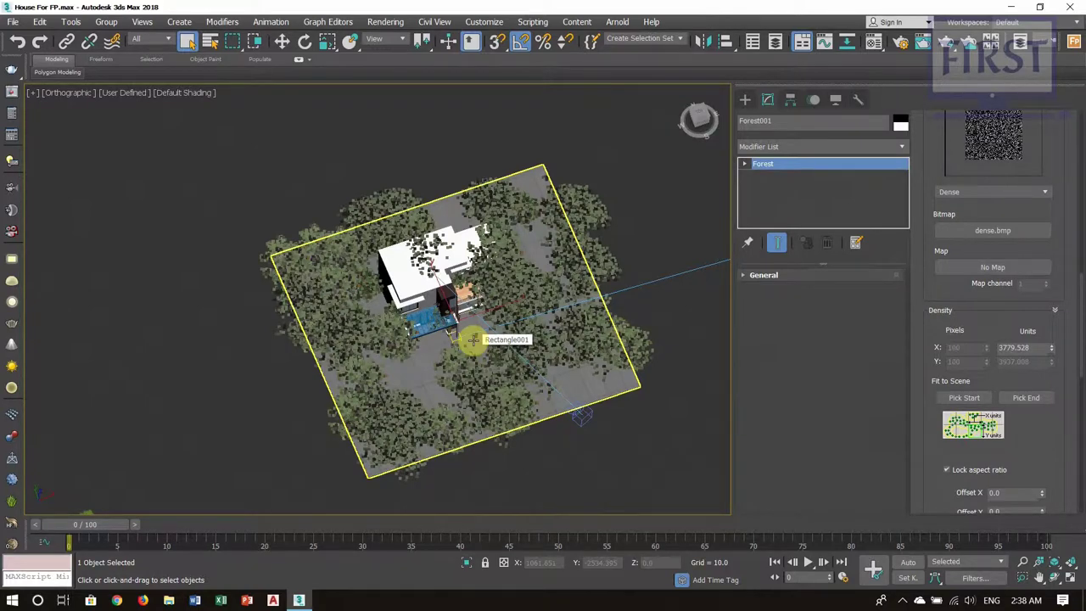
# - Orbit and zoom to a near-square top-down view of the forest plane
pyautogui.moveTo(472, 303)
pyautogui.keyDown('alt'); pyautogui.mouseDown(button='middle')
pyautogui.moveTo(468, 366)
pyautogui.moveTo(456, 339)
pyautogui.moveTo(478, 339)
pyautogui.mouseUp(button='middle'); pyautogui.keyUp('alt')
pyautogui.scroll(2, 455, 339)
pyautogui.scroll(2, 478, 340)
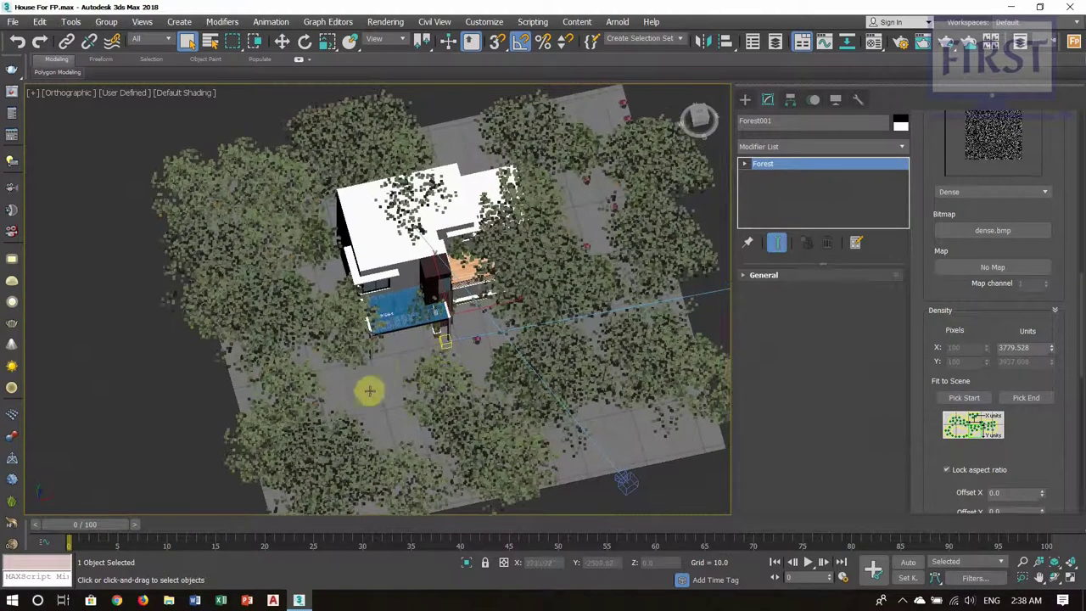
pyautogui.scroll(-2, 504, 353)
pyautogui.scroll(-1, 504, 354)
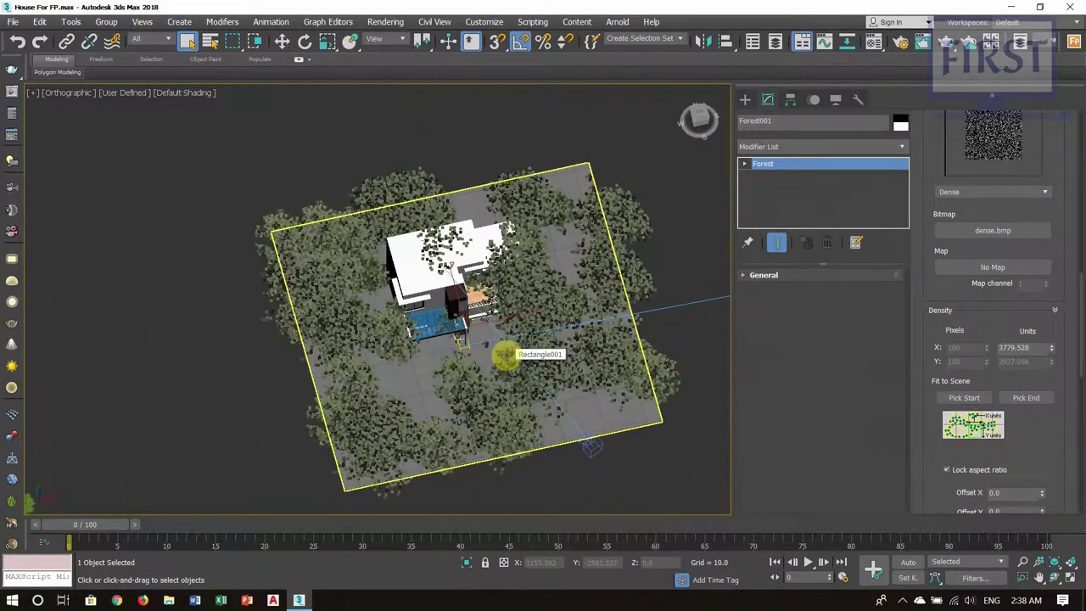
pyautogui.moveTo(504, 356)
pyautogui.keyDown('alt'); pyautogui.mouseDown(button='middle')
pyautogui.moveTo(468, 310)
pyautogui.moveTo(459, 339)
pyautogui.moveTo(502, 323)
pyautogui.moveTo(439, 351)
pyautogui.moveTo(458, 340)
pyautogui.mouseUp(button='middle'); pyautogui.keyUp('alt')
pyautogui.scroll(2, 485, 334)
pyautogui.scroll(-3, 465, 288)
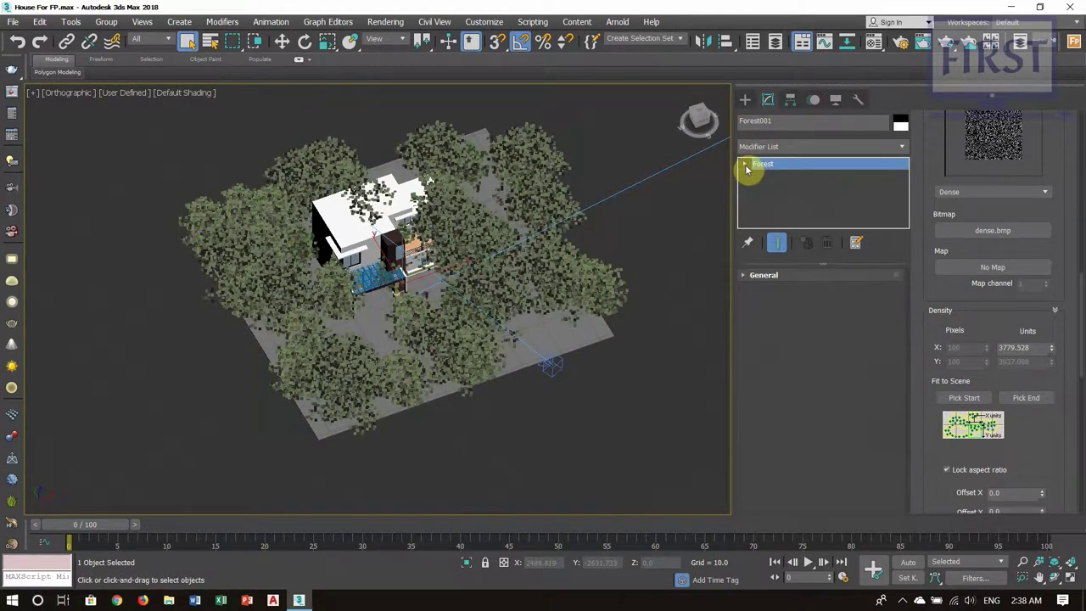
# - Switch Forest001's Items sub-object into Custom Edit mode
pyautogui.click(769, 177)
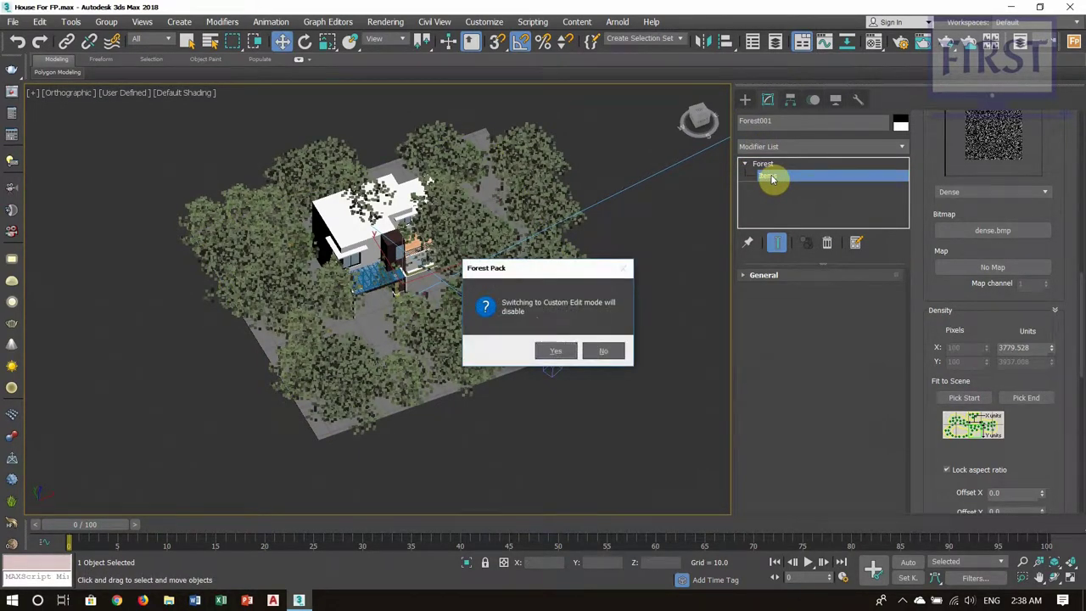
pyautogui.click(554, 352)
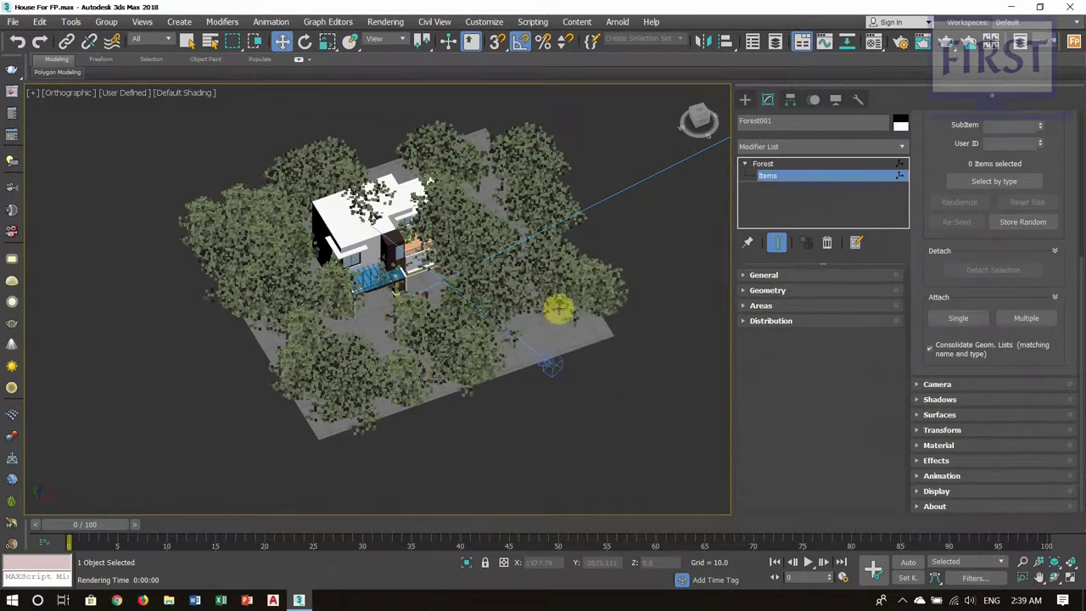
pyautogui.moveTo(547, 299)
pyautogui.keyDown('alt'); pyautogui.mouseDown(button='middle')
pyautogui.moveTo(523, 297)
pyautogui.moveTo(593, 253)
pyautogui.mouseUp(button='middle'); pyautogui.keyUp('alt')
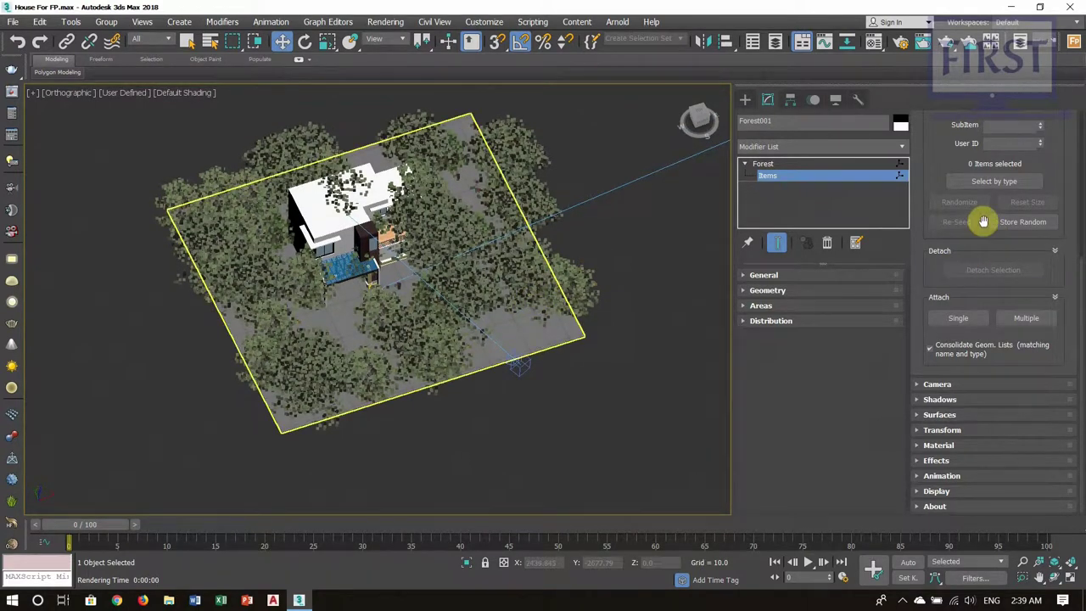
pyautogui.scroll(5, 959, 357)
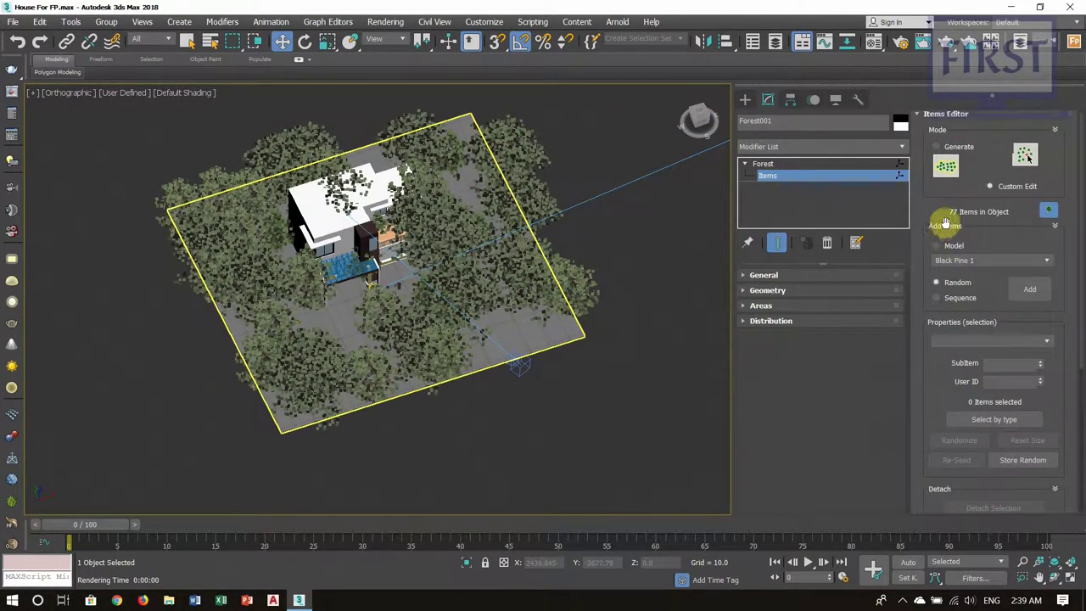
pyautogui.scroll(1, 945, 223)
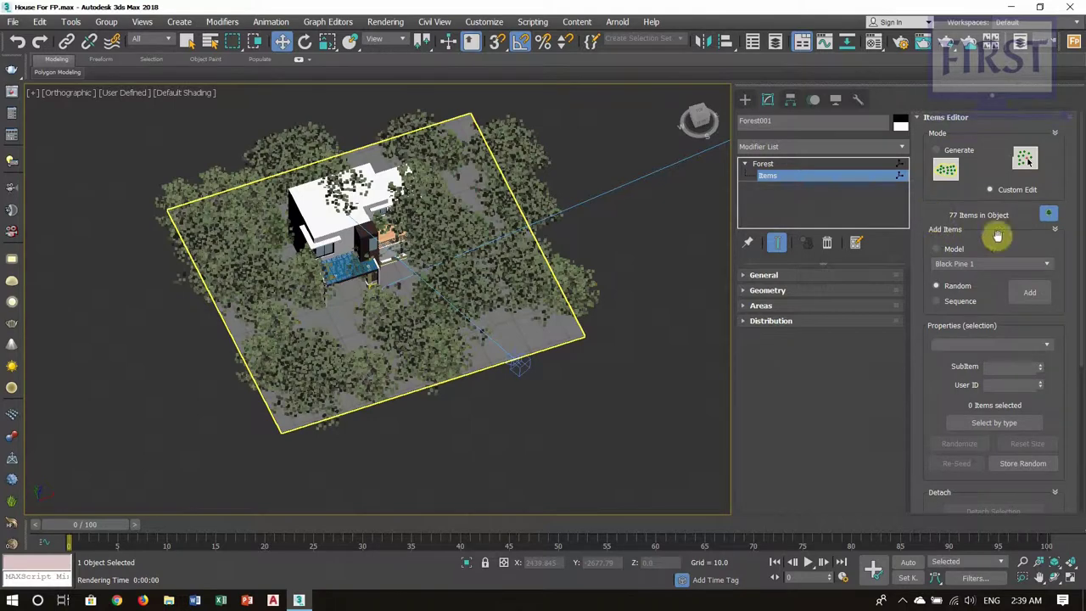
# - Choose the Model option with Black Pine 1 for adding trees
pyautogui.click(949, 250)
pyautogui.moveTo(507, 289)
pyautogui.keyDown('alt'); pyautogui.mouseDown(button='middle')
pyautogui.moveTo(484, 274)
pyautogui.moveTo(413, 317)
pyautogui.mouseUp(button='middle'); pyautogui.keyUp('alt')
pyautogui.scroll(4, 338, 289)
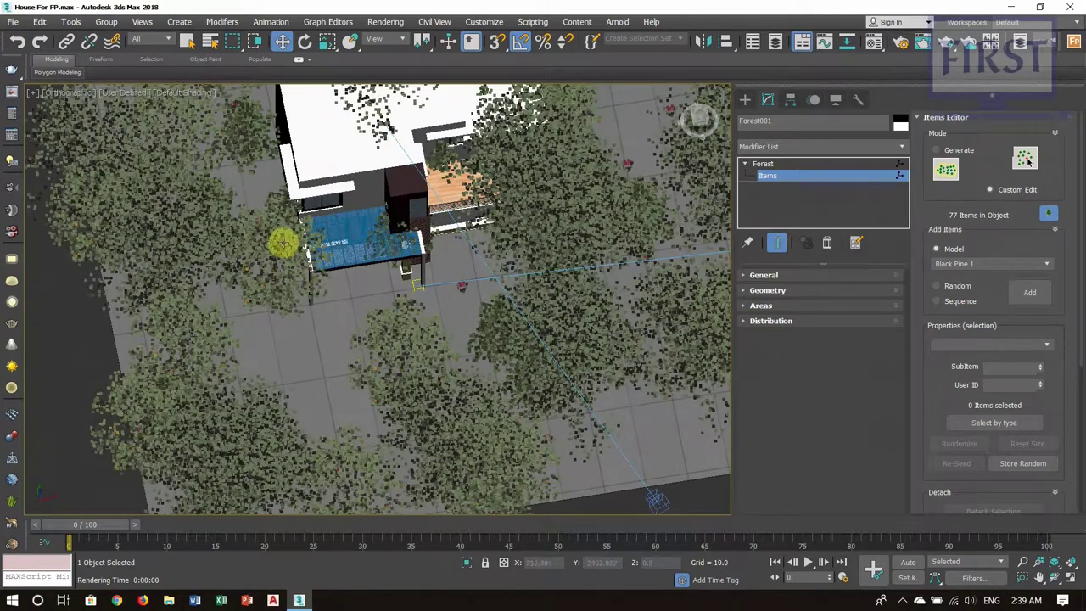
pyautogui.click(325, 286)
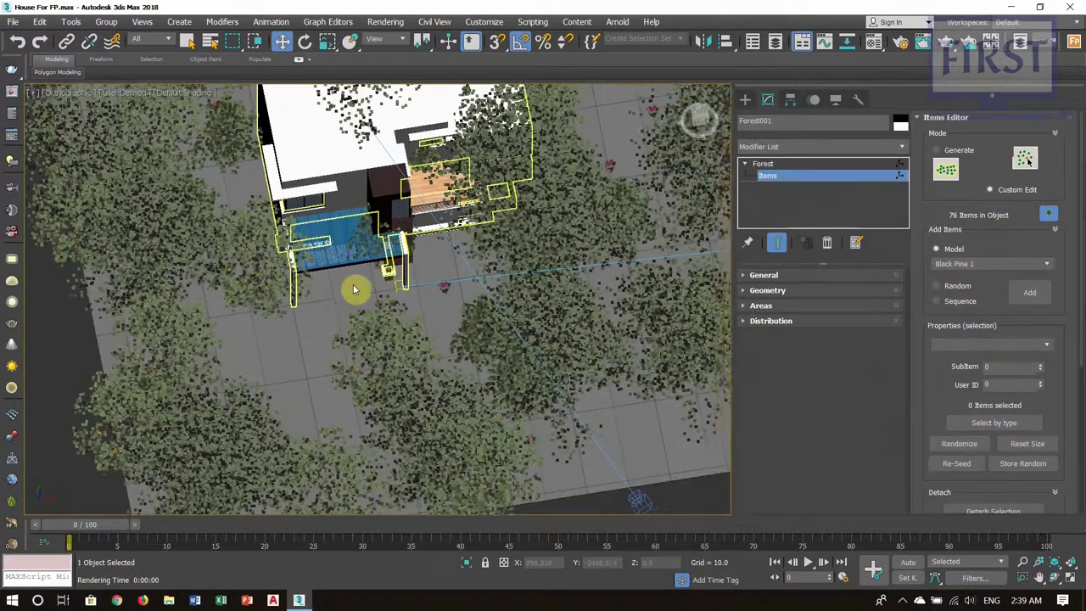
# - Switch to a top view framing the forest and delete a Holm Oak 2 tree over the house
pyautogui.press('t')
pyautogui.scroll(-2, 674, 328)
pyautogui.press('z')
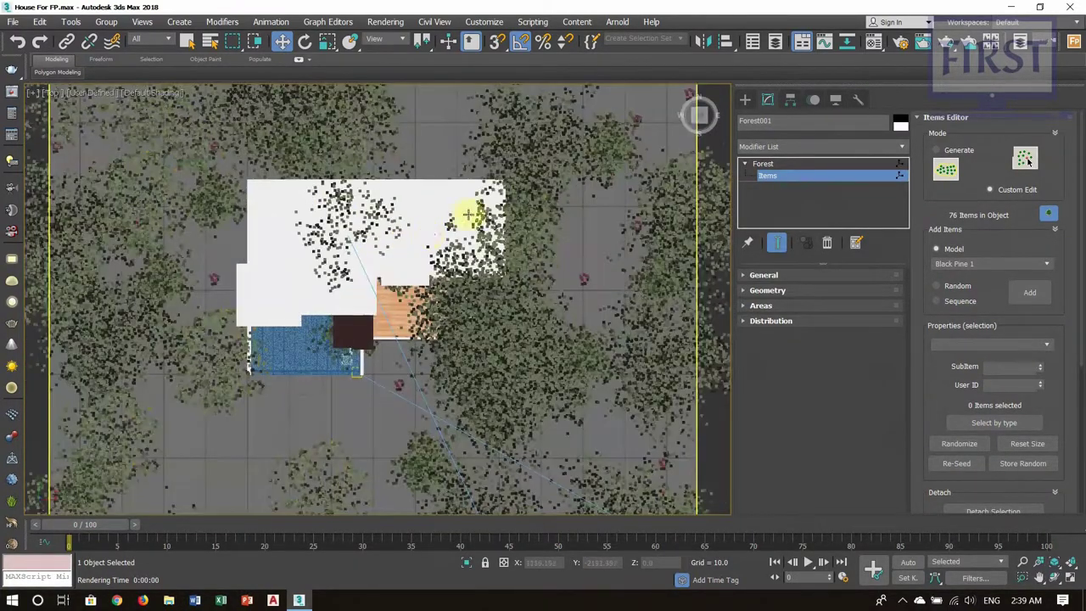
pyautogui.moveTo(515, 177); pyautogui.dragTo(522, 110)
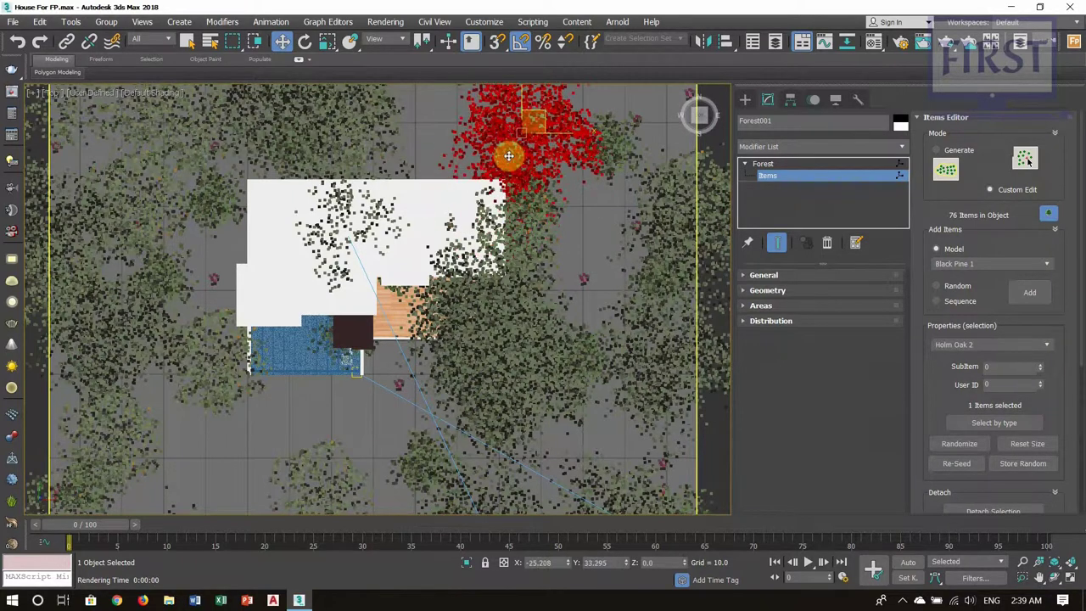
pyautogui.moveTo(516, 228)
pyautogui.mouseDown()
pyautogui.moveTo(558, 182)
pyautogui.moveTo(424, 109)
pyautogui.mouseUp()
pyautogui.moveTo(363, 230)
pyautogui.mouseDown()
pyautogui.moveTo(376, 252)
pyautogui.moveTo(428, 163)
pyautogui.mouseUp()
pyautogui.press('Delete')
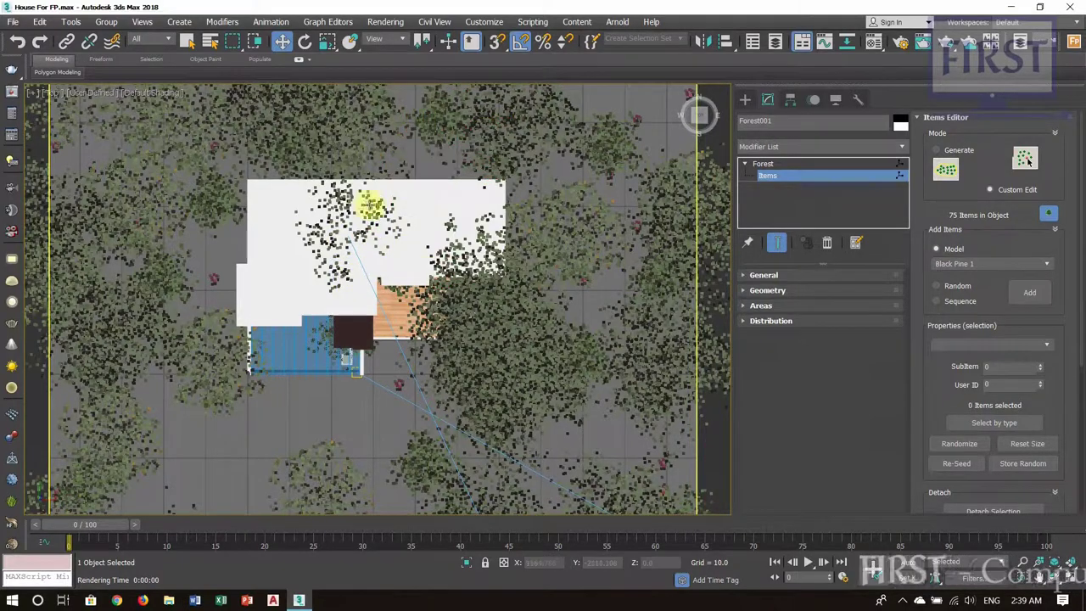
# - Delete the Black Pine 1 and other trees overlapping or next to the house
pyautogui.scroll(3, 361, 200)
pyautogui.click(361, 200)
pyautogui.moveTo(364, 234); pyautogui.dragTo(376, 246, button='middle')
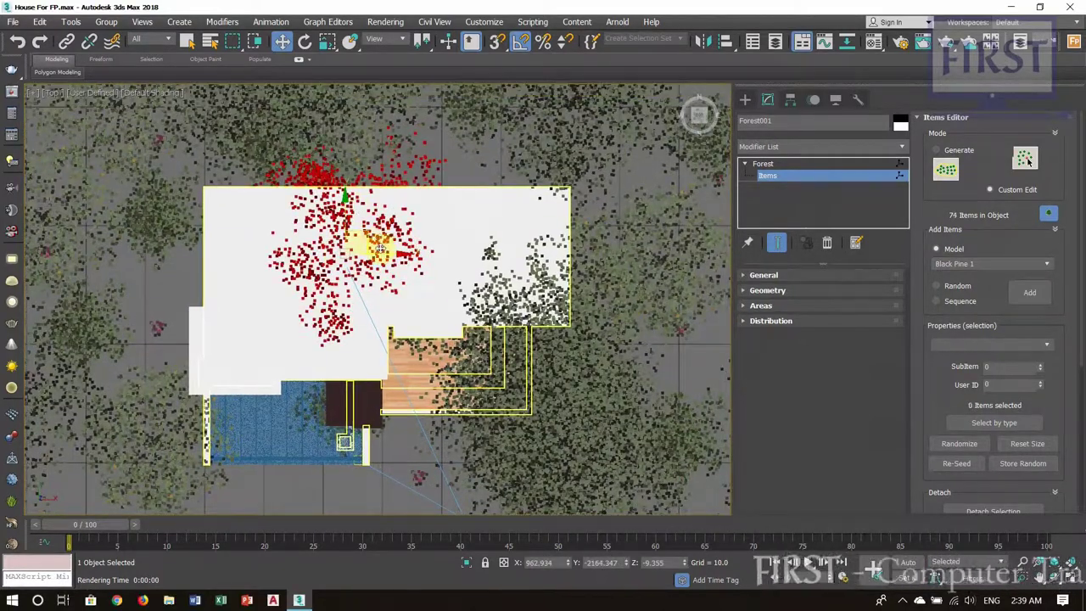
pyautogui.scroll(-3, 380, 248)
pyautogui.scroll(2, 438, 190)
pyautogui.click(438, 189)
pyautogui.scroll(-2, 454, 224)
pyautogui.press('Delete')
pyautogui.click(436, 264)
pyautogui.press('Delete')
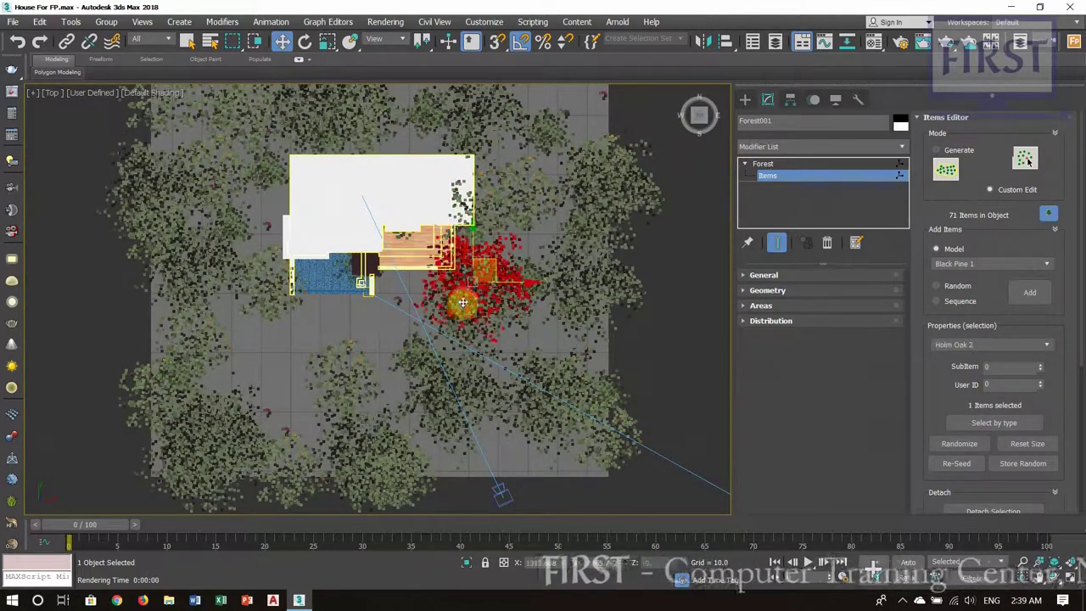
pyautogui.click(469, 297)
pyautogui.press('Delete')
# - Delete the trees at the house's top-right, lower-left and lower-right corners
pyautogui.click(433, 249)
pyautogui.click(457, 208)
pyautogui.press('Delete')
pyautogui.click(291, 282)
pyautogui.press('Delete')
pyautogui.click(352, 268)
pyautogui.press('Delete')
pyautogui.click(461, 315)
pyautogui.press('Delete')
# - Delete the tree cluster above the house together with the trees just below it
pyautogui.scroll(-2, 467, 296)
pyautogui.scroll(2, 413, 246)
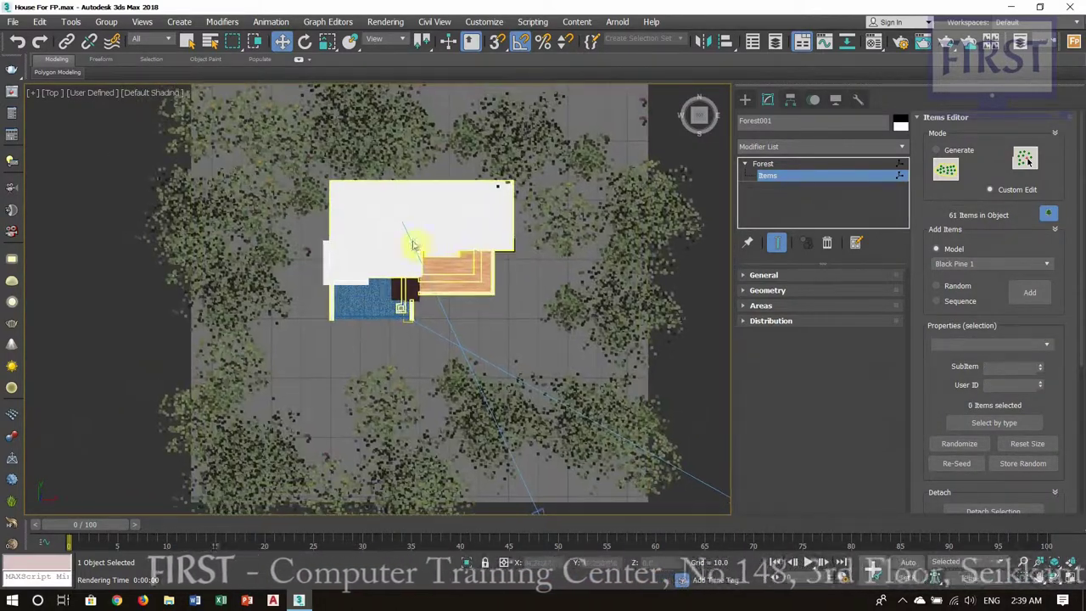
pyautogui.click(294, 188)
pyautogui.scroll(-2, 396, 243)
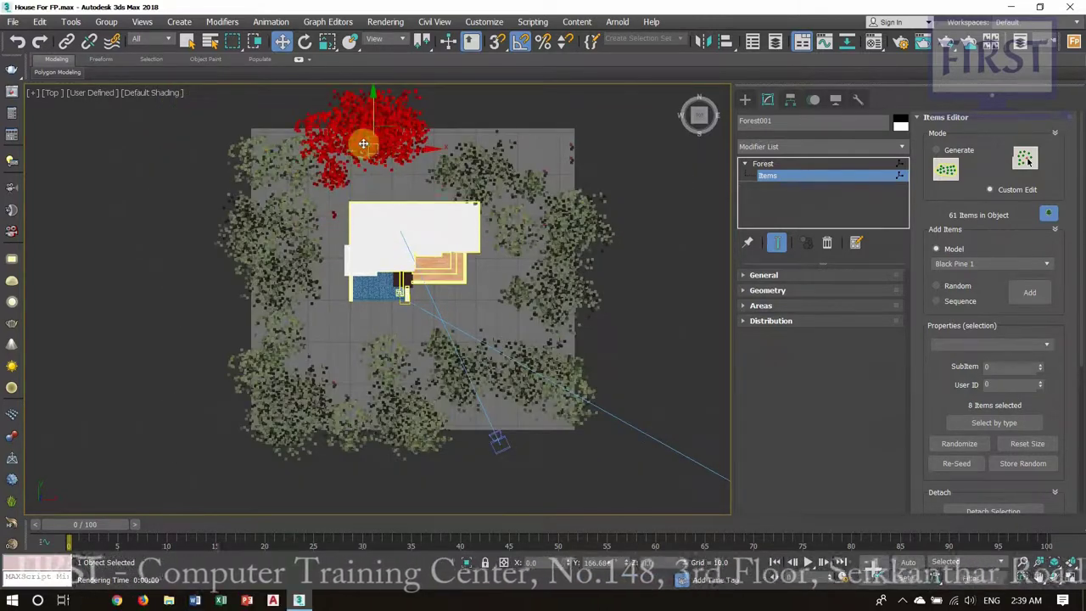
pyautogui.click(417, 273)
pyautogui.scroll(2, 400, 289)
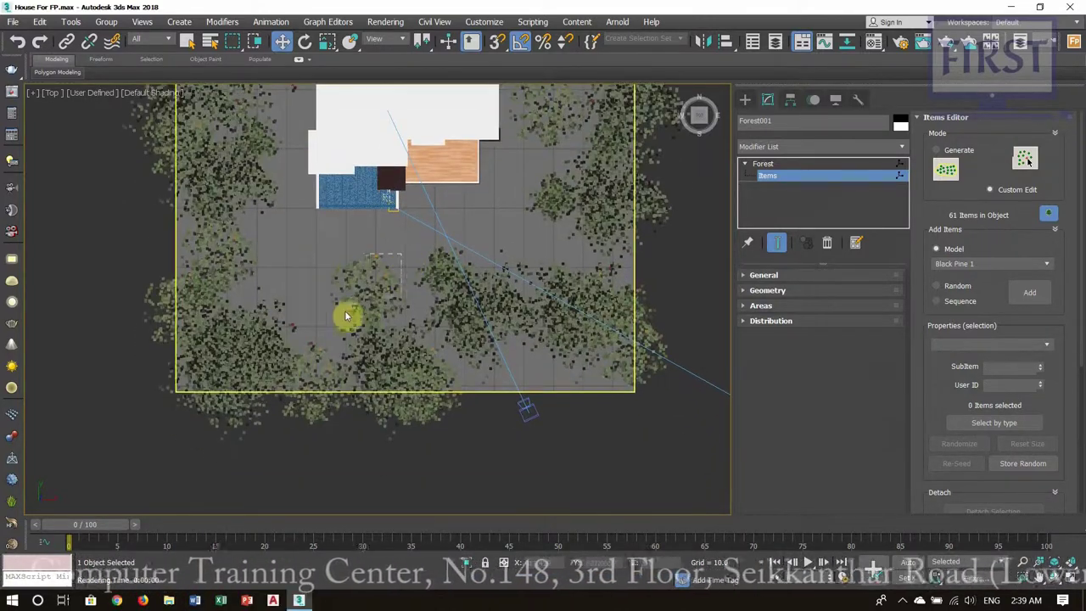
pyautogui.click(351, 308)
pyautogui.press('Delete')
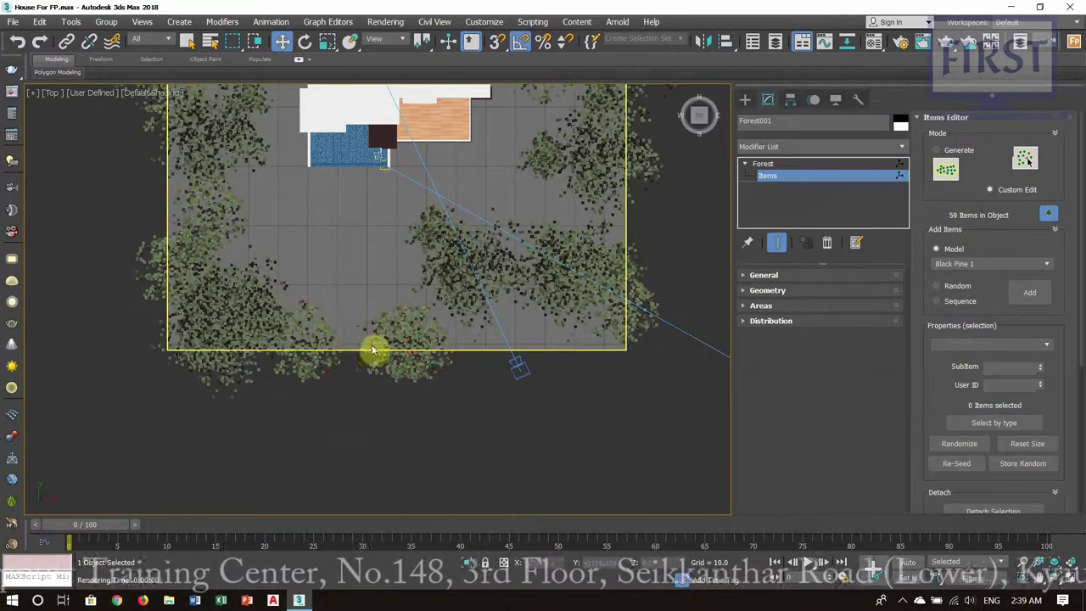
# - Delete the small tree clusters in front of the house, leaving the front clear
pyautogui.moveTo(393, 296); pyautogui.dragTo(327, 356, button='middle')
pyautogui.click(299, 323)
pyautogui.press('Delete')
pyautogui.click(392, 314)
pyautogui.press('Delete')
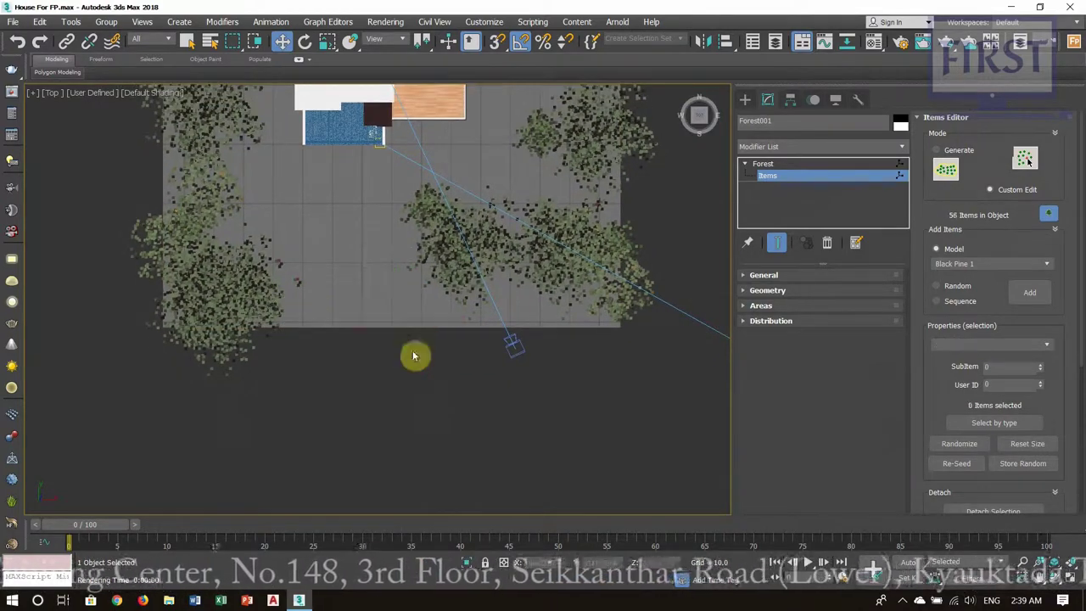
pyautogui.moveTo(413, 353); pyautogui.dragTo(387, 347, button='middle')
pyautogui.moveTo(450, 337); pyautogui.dragTo(431, 342, button='middle')
pyautogui.click(365, 293)
pyautogui.press('Delete')
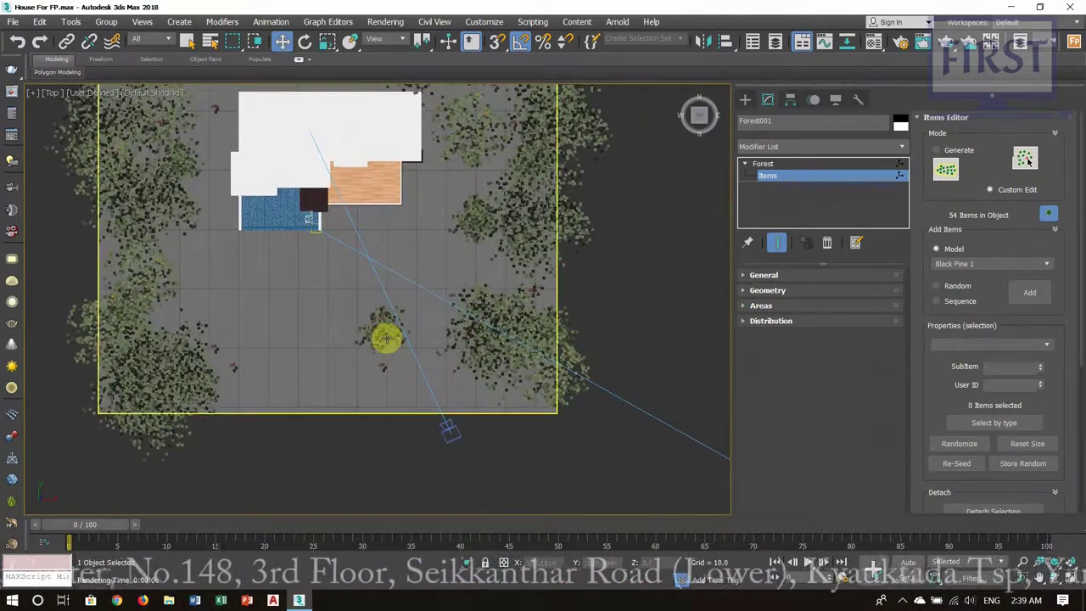
pyautogui.moveTo(347, 337); pyautogui.dragTo(414, 436)
pyautogui.press('Delete')
# - Orbit to an angled view to check the cleared house, then view through VRayCam001
pyautogui.scroll(-3, 378, 393)
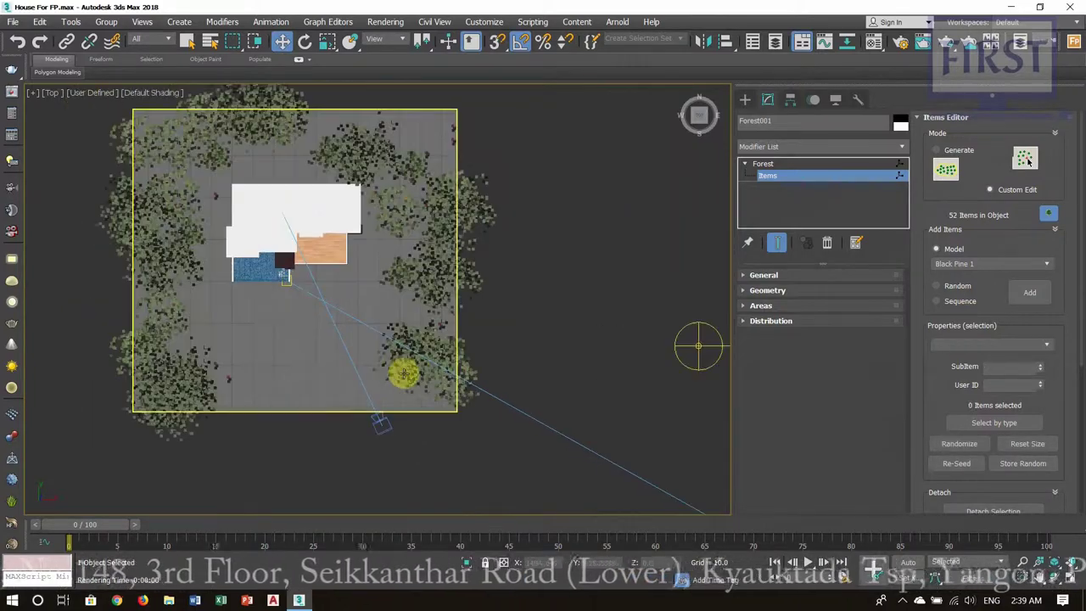
pyautogui.moveTo(409, 367)
pyautogui.keyDown('alt'); pyautogui.mouseDown(button='middle')
pyautogui.moveTo(399, 283)
pyautogui.moveTo(383, 328)
pyautogui.moveTo(417, 327)
pyautogui.moveTo(361, 338)
pyautogui.moveTo(374, 343)
pyautogui.mouseUp(button='middle'); pyautogui.keyUp('alt')
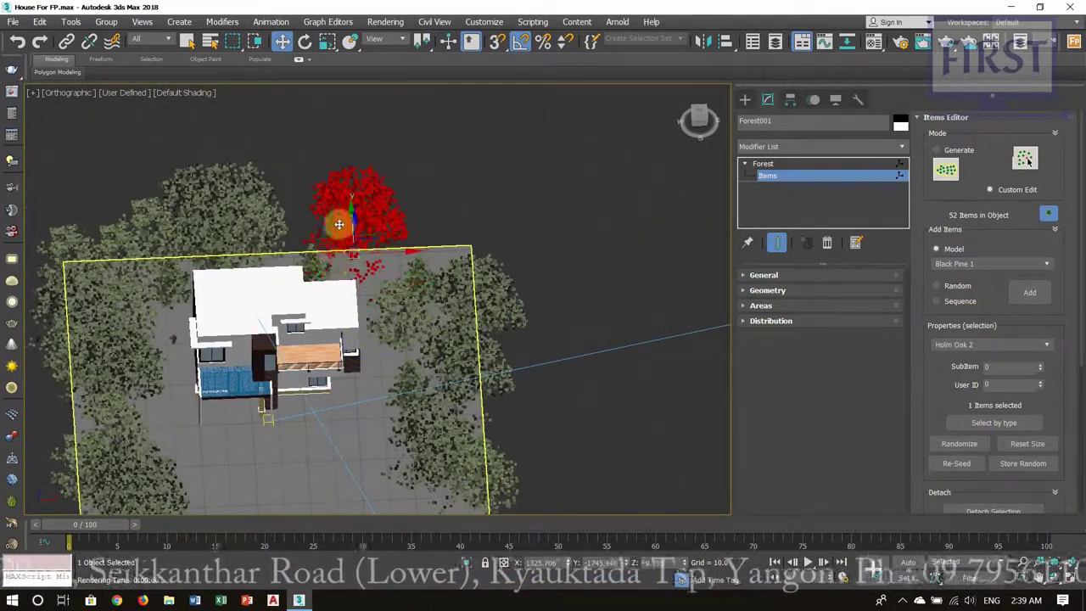
pyautogui.click(412, 313)
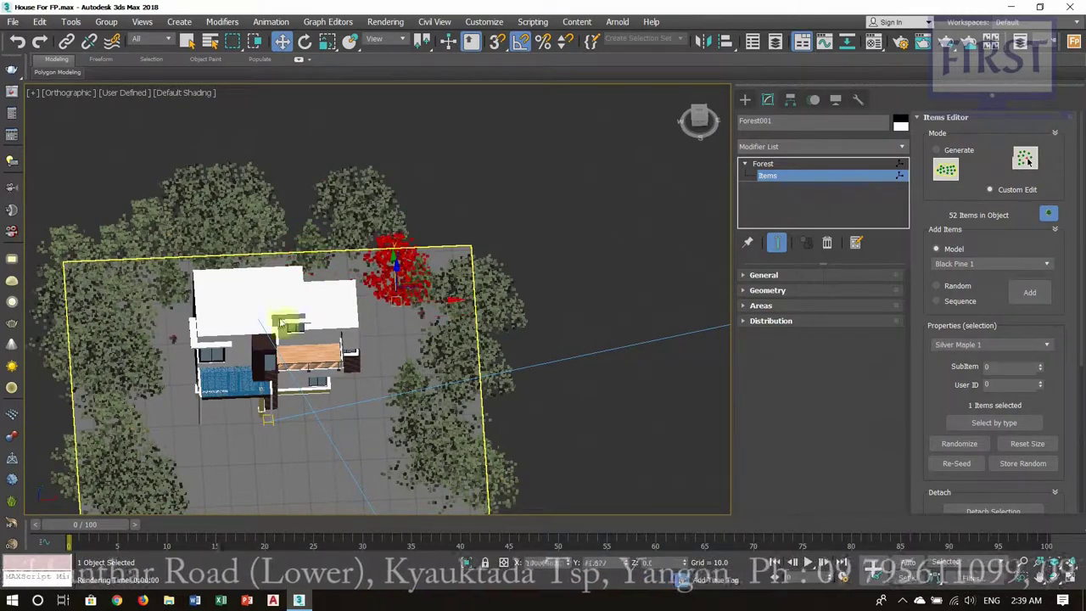
pyautogui.click(172, 337)
pyautogui.moveTo(244, 417)
pyautogui.keyDown('alt'); pyautogui.mouseDown(button='middle')
pyautogui.moveTo(297, 315)
pyautogui.moveTo(356, 291)
pyautogui.moveTo(442, 300)
pyautogui.moveTo(355, 286)
pyautogui.mouseUp(button='middle'); pyautogui.keyUp('alt')
pyautogui.press('c')
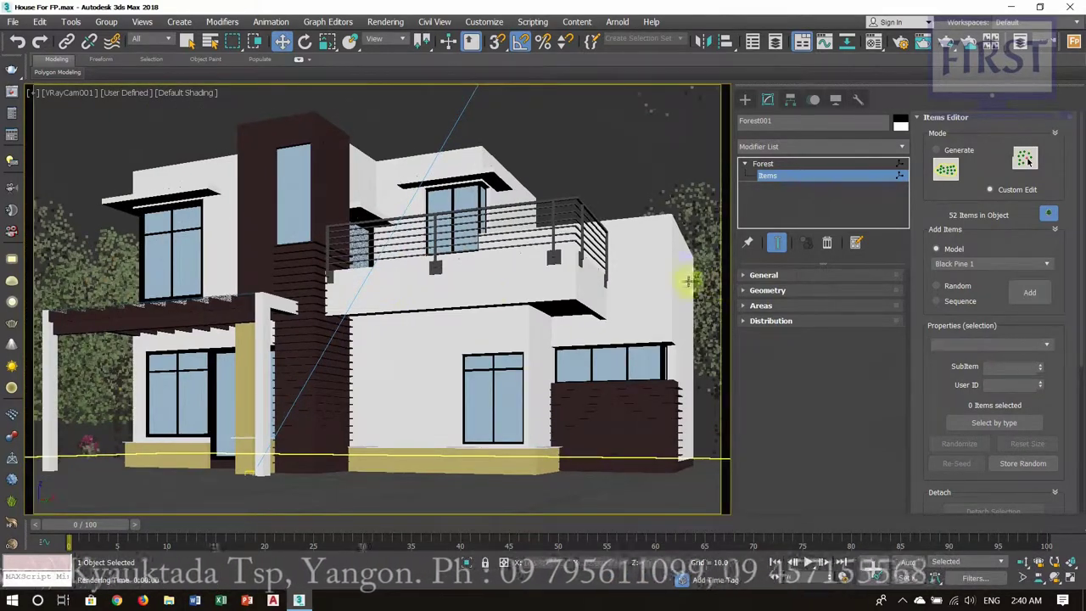
# - Return to the top view and orbit into an angled view of the house and forest
pyautogui.press('t')
pyautogui.scroll(-5, 438, 299)
pyautogui.keyDown('alt'); pyautogui.moveTo(393, 328); pyautogui.dragTo(443, 320, button='middle'); pyautogui.keyUp('alt')
pyautogui.scroll(2, 444, 320)
pyautogui.scroll(2, 468, 366)
pyautogui.keyDown('alt'); pyautogui.moveTo(467, 366); pyautogui.dragTo(468, 354, button='middle'); pyautogui.keyUp('alt')
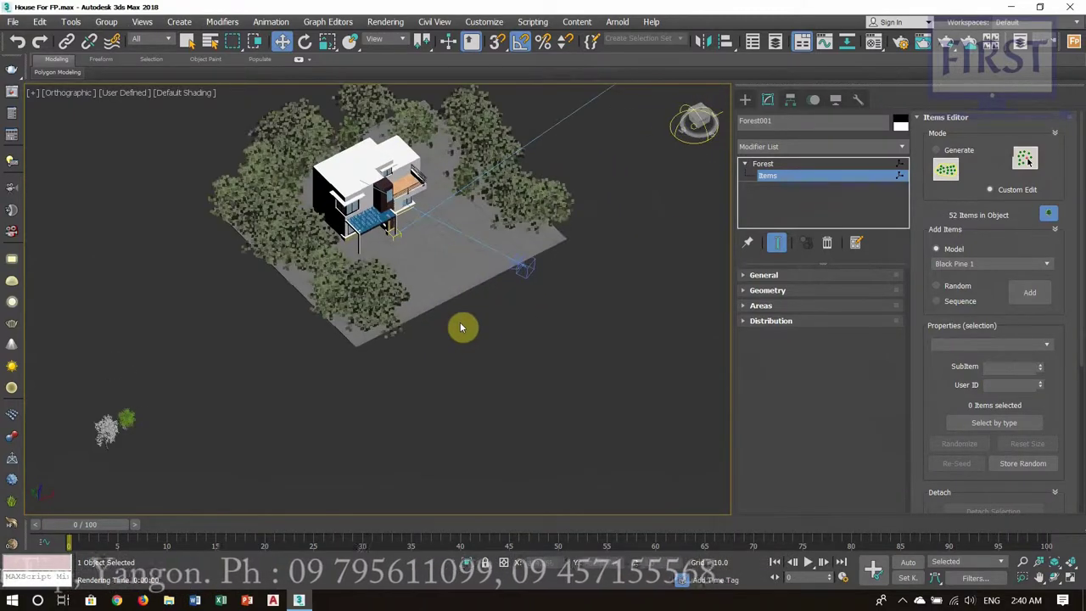
pyautogui.scroll(2, 436, 359)
pyautogui.scroll(-3, 478, 340)
pyautogui.scroll(2, 473, 351)
pyautogui.scroll(2, 473, 351)
pyautogui.moveTo(463, 346)
pyautogui.keyDown('alt'); pyautogui.mouseDown(button='middle')
pyautogui.moveTo(501, 327)
pyautogui.moveTo(476, 376)
pyautogui.moveTo(431, 405)
pyautogui.moveTo(504, 376)
pyautogui.moveTo(491, 364)
pyautogui.moveTo(475, 381)
pyautogui.moveTo(470, 368)
pyautogui.moveTo(516, 388)
pyautogui.mouseUp(button='middle'); pyautogui.keyUp('alt')
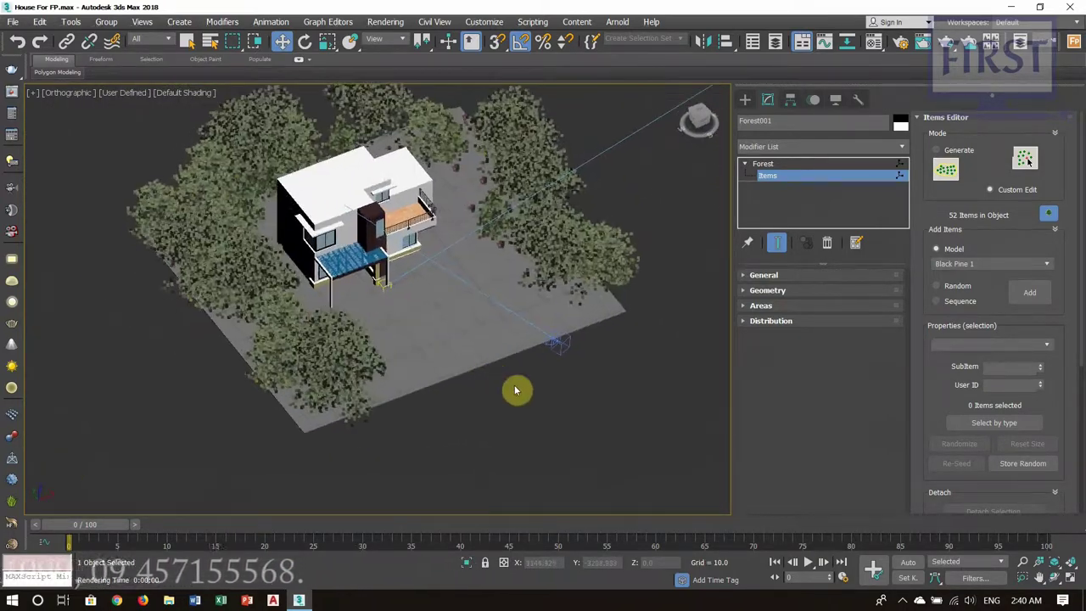
# - Orbit to a steeper view of the house to inspect the trimmed forest
pyautogui.scroll(-2, 477, 402)
pyautogui.scroll(-2, 477, 408)
pyautogui.scroll(3, 476, 414)
pyautogui.moveTo(448, 412)
pyautogui.keyDown('alt'); pyautogui.mouseDown(button='middle')
pyautogui.moveTo(456, 400)
pyautogui.moveTo(451, 413)
pyautogui.moveTo(411, 414)
pyautogui.mouseUp(button='middle'); pyautogui.keyUp('alt')
pyautogui.scroll(3, 411, 414)
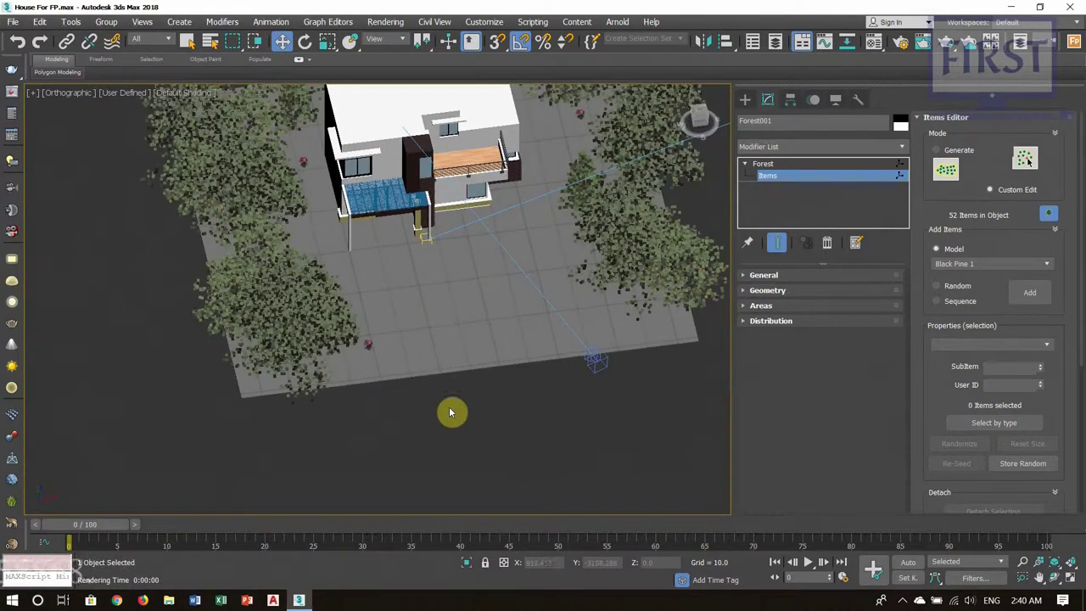
pyautogui.moveTo(434, 371)
pyautogui.keyDown('alt'); pyautogui.mouseDown(button='middle')
pyautogui.moveTo(510, 366)
pyautogui.moveTo(642, 305)
pyautogui.mouseUp(button='middle'); pyautogui.keyUp('alt')
pyautogui.scroll(-2, 510, 366)
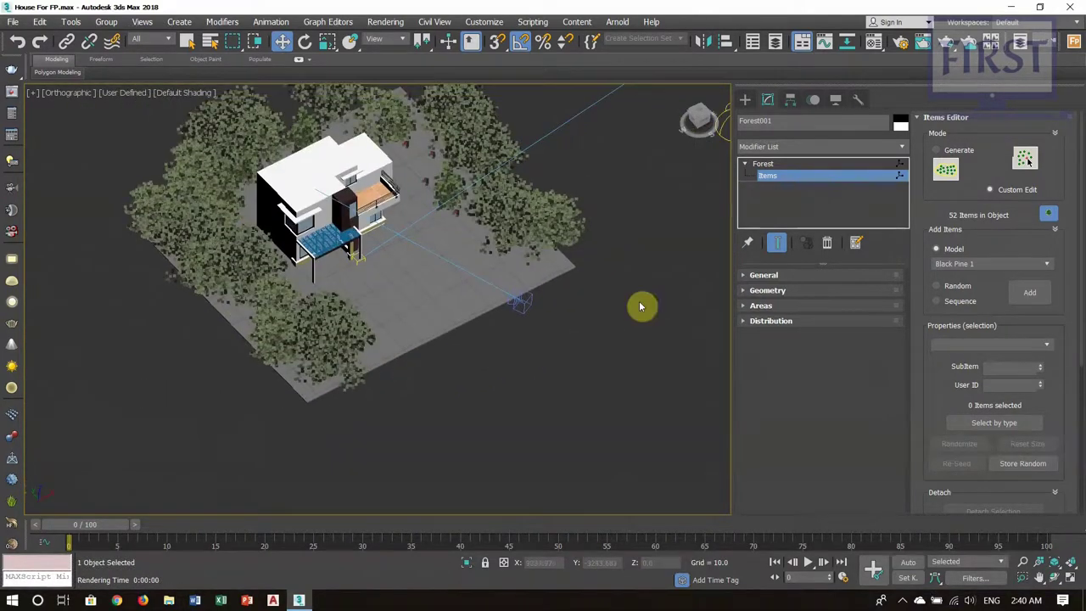
# - Exit the forest's item editing level and return to the Create panel
pyautogui.click(748, 167)
pyautogui.moveTo(611, 345)
pyautogui.keyDown('alt'); pyautogui.mouseDown(button='middle')
pyautogui.moveTo(553, 369)
pyautogui.moveTo(680, 188)
pyautogui.mouseUp(button='middle'); pyautogui.keyUp('alt')
pyautogui.scroll(2, 552, 368)
pyautogui.click(746, 100)
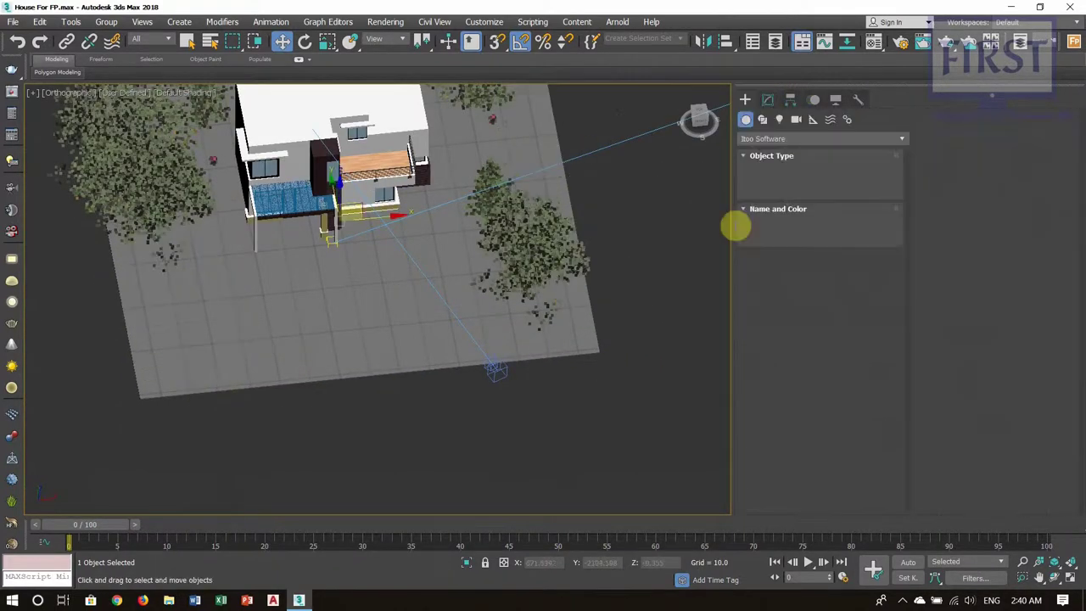
# - Start a Line spline with vertices at the plane's front corner and beside the house's front corner
pyautogui.click(761, 120)
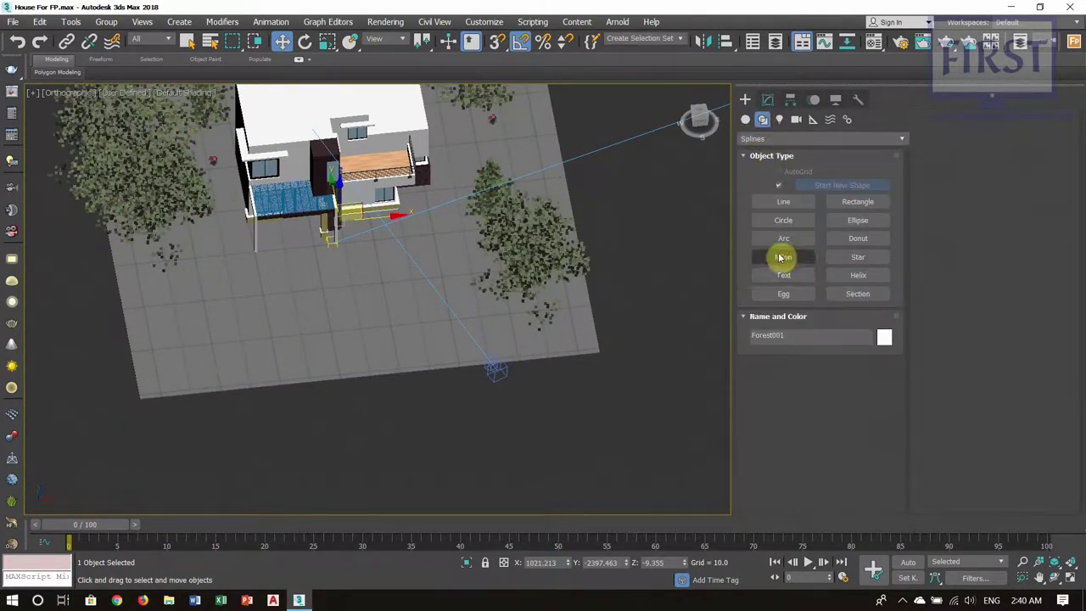
pyautogui.click(782, 207)
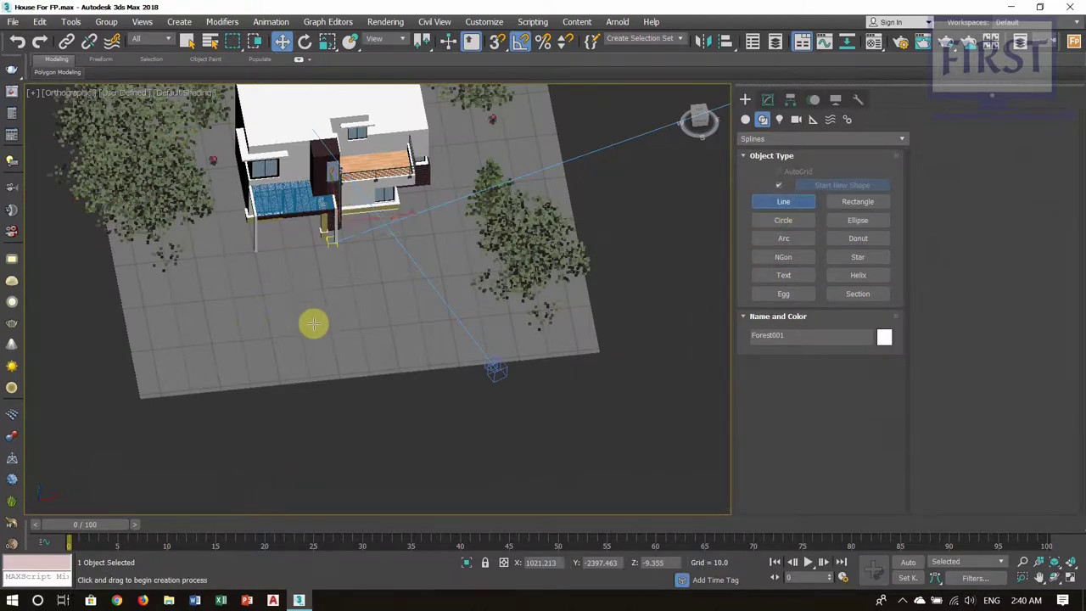
pyautogui.scroll(-4, 323, 323)
pyautogui.scroll(-1, 331, 338)
pyautogui.scroll(4, 337, 353)
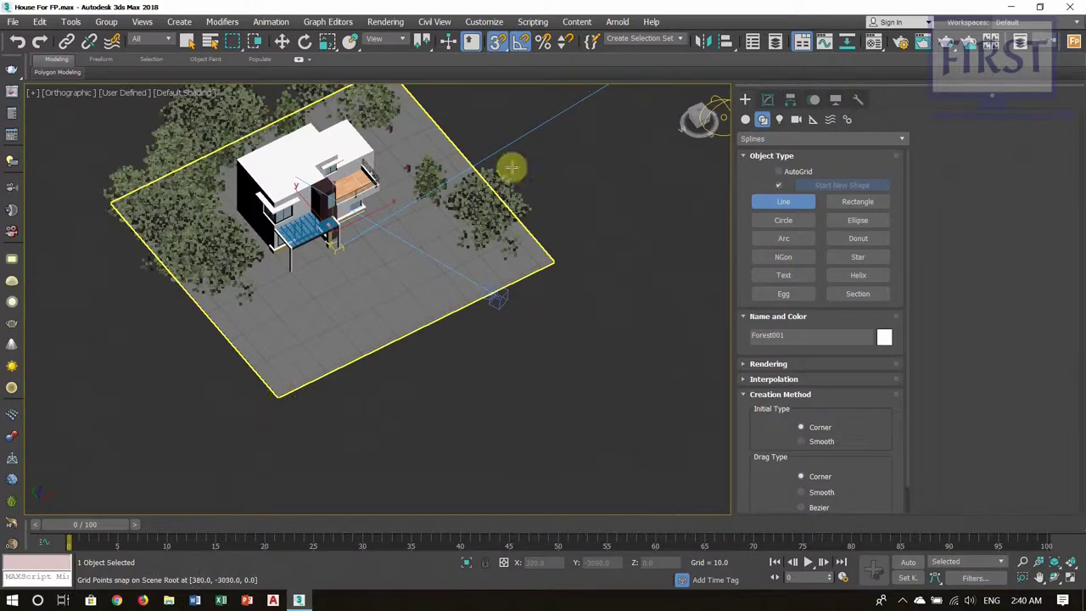
pyautogui.click(280, 394)
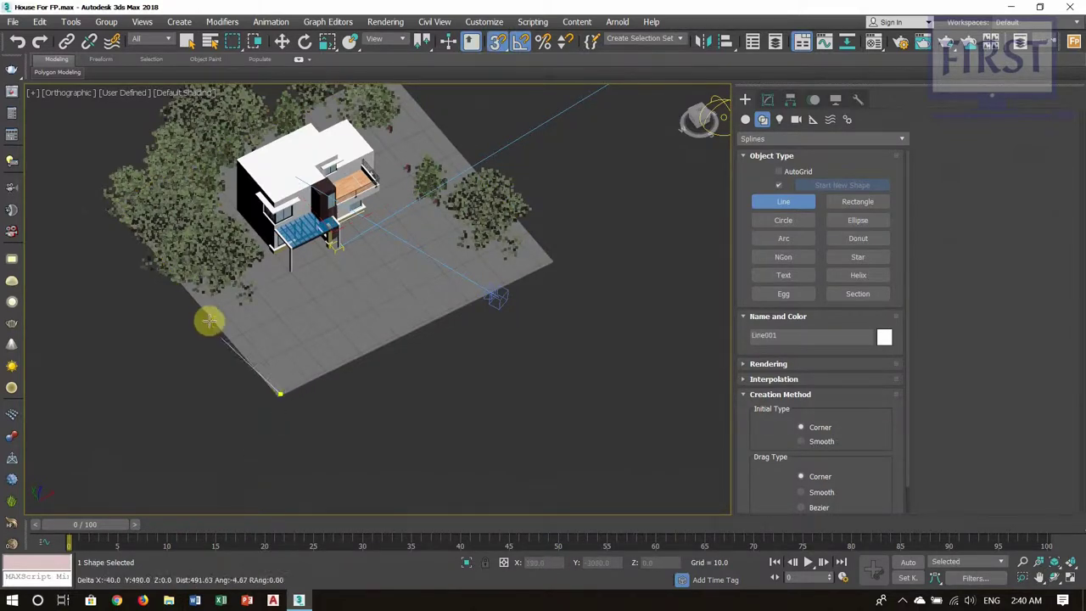
pyautogui.scroll(2, 210, 323)
pyautogui.scroll(2, 259, 396)
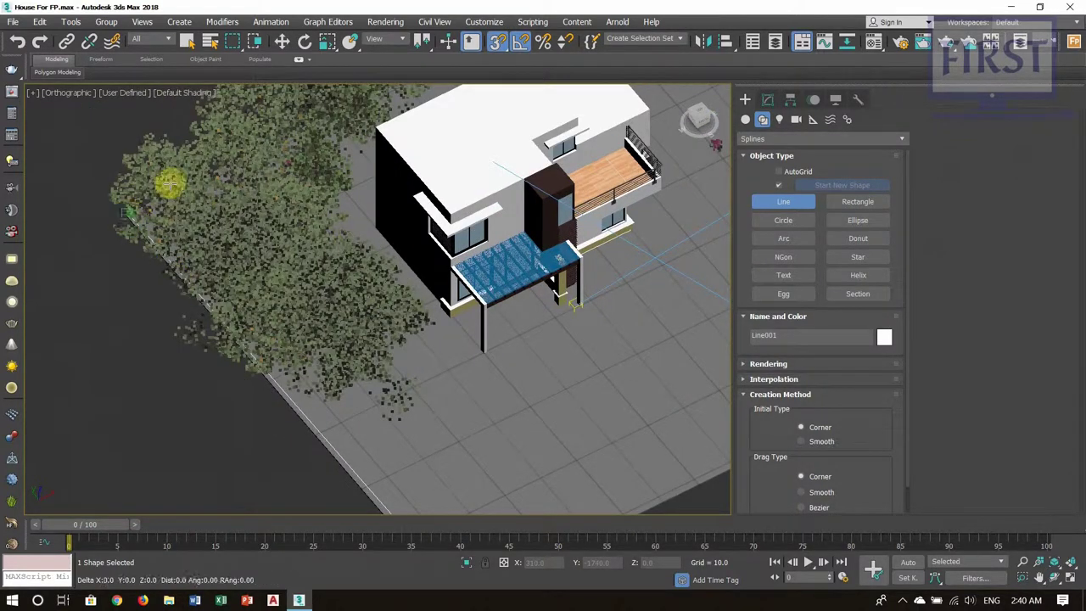
pyautogui.scroll(-2, 129, 214)
pyautogui.scroll(-2, 199, 234)
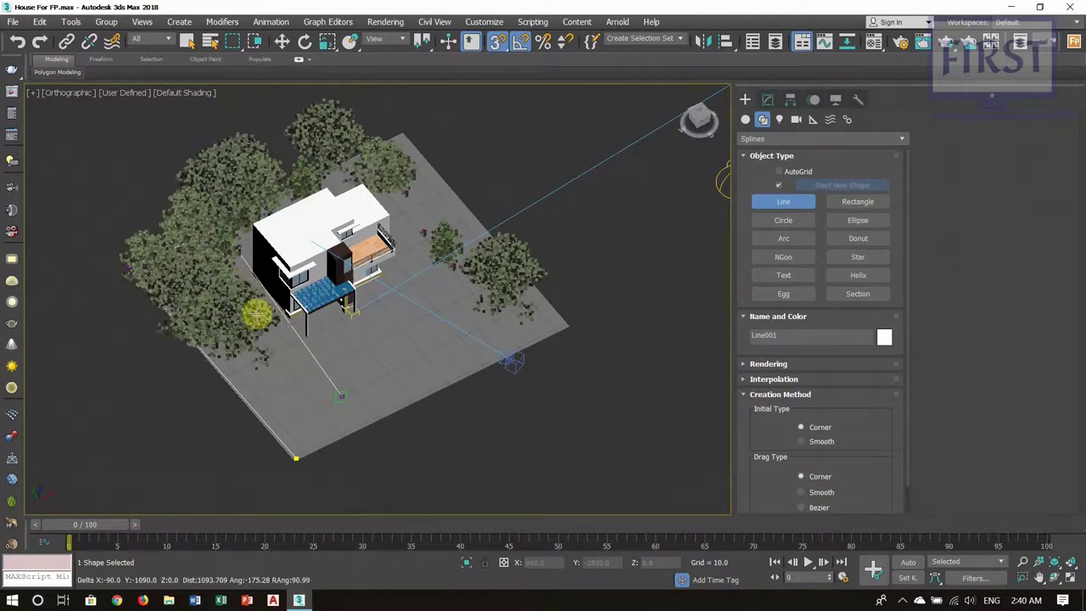
pyautogui.click(245, 271)
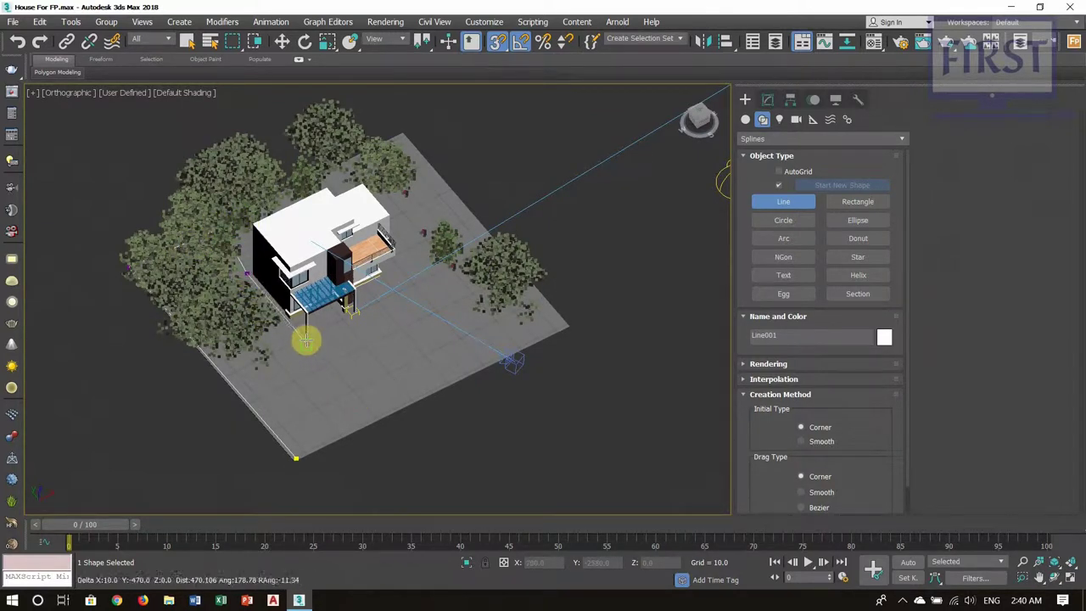
# - Add a vertex along the plane's front edge and close the spline at its first vertex
pyautogui.scroll(5, 320, 338)
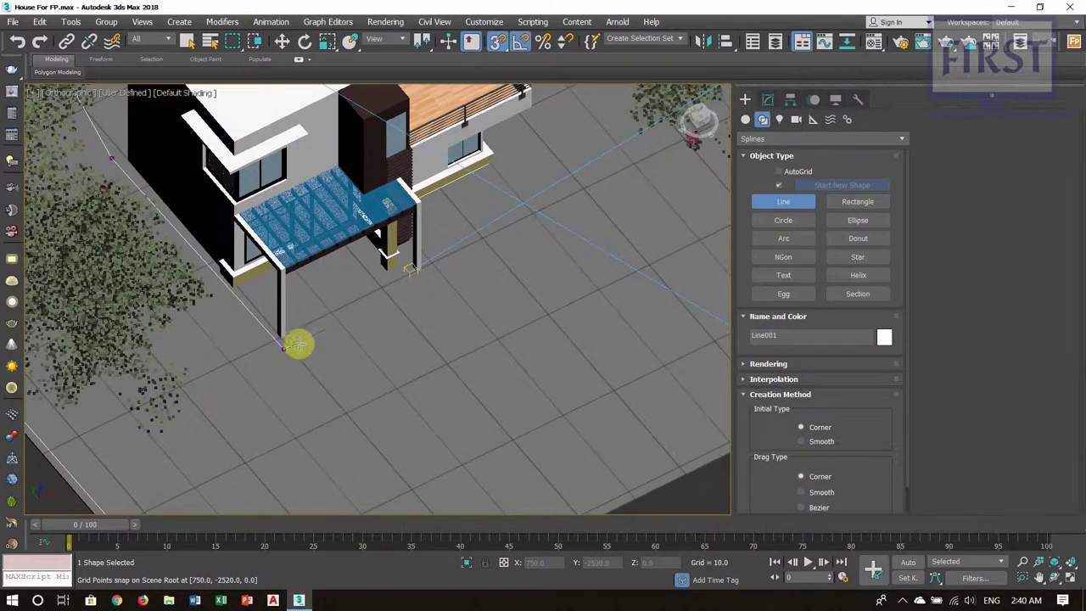
pyautogui.scroll(-5, 340, 382)
pyautogui.scroll(-2, 363, 337)
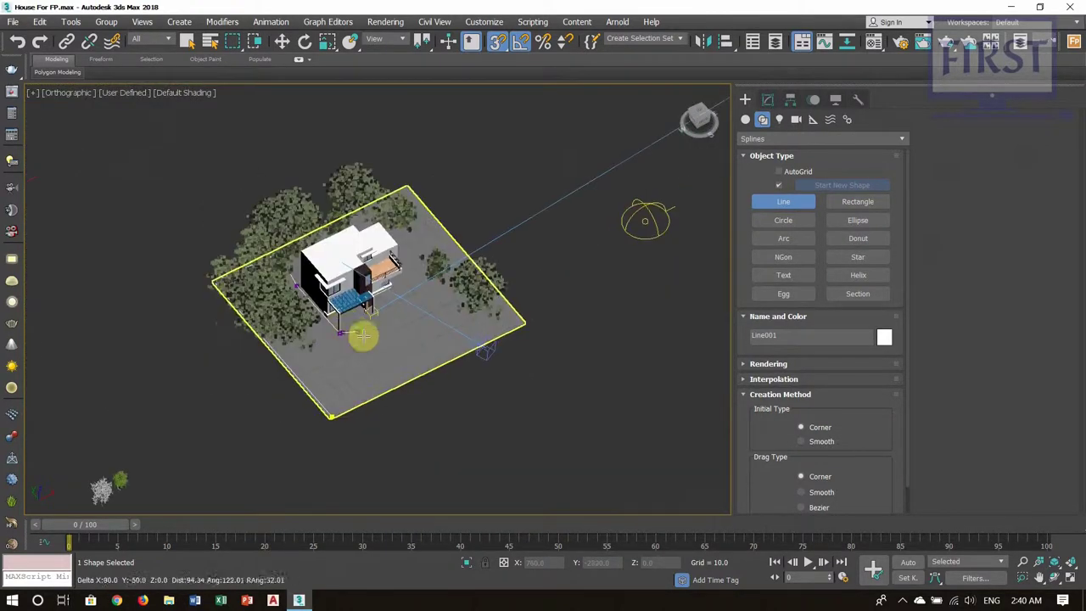
pyautogui.click(390, 390)
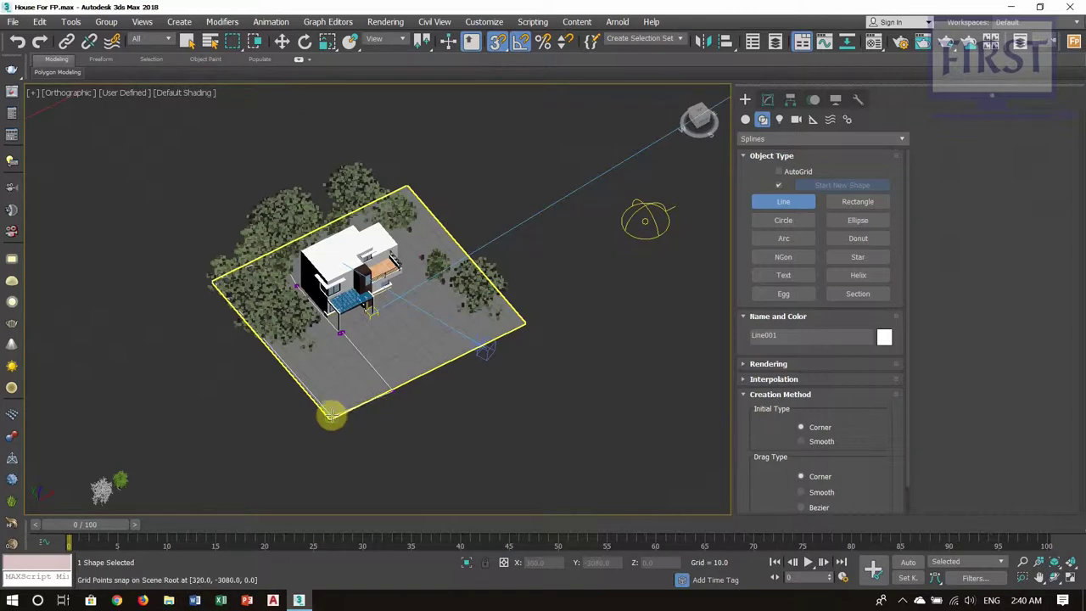
pyautogui.click(332, 417)
pyautogui.click(526, 345)
pyautogui.rightClick(412, 412)
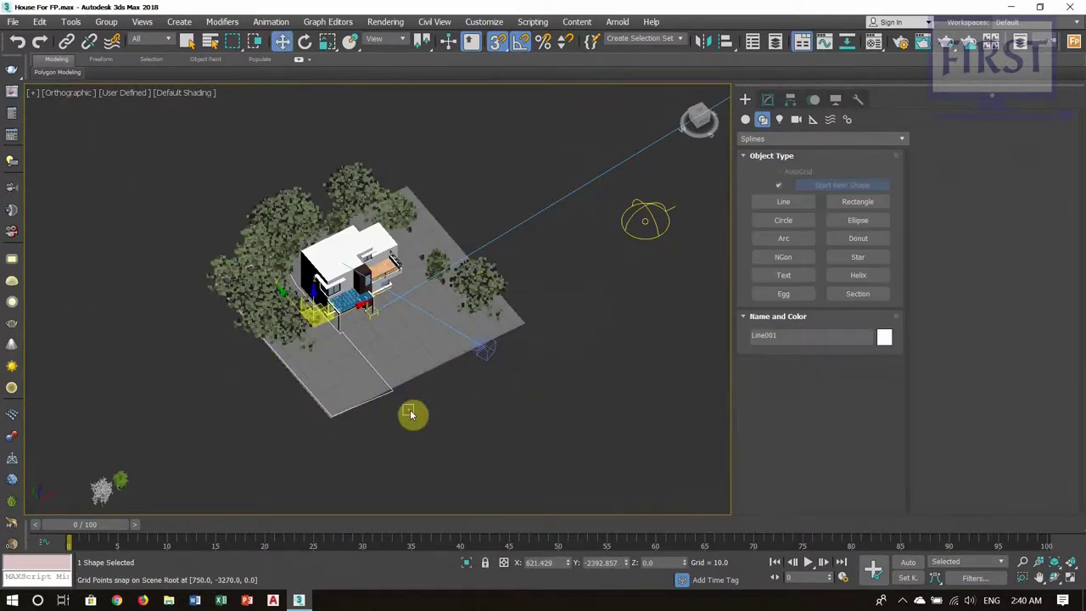
# - Pan to see the whole grass outline and switch to Forest Pack creation
pyautogui.scroll(5, 376, 395)
pyautogui.moveTo(376, 395); pyautogui.dragTo(475, 391, button='middle')
pyautogui.scroll(-2, 510, 416)
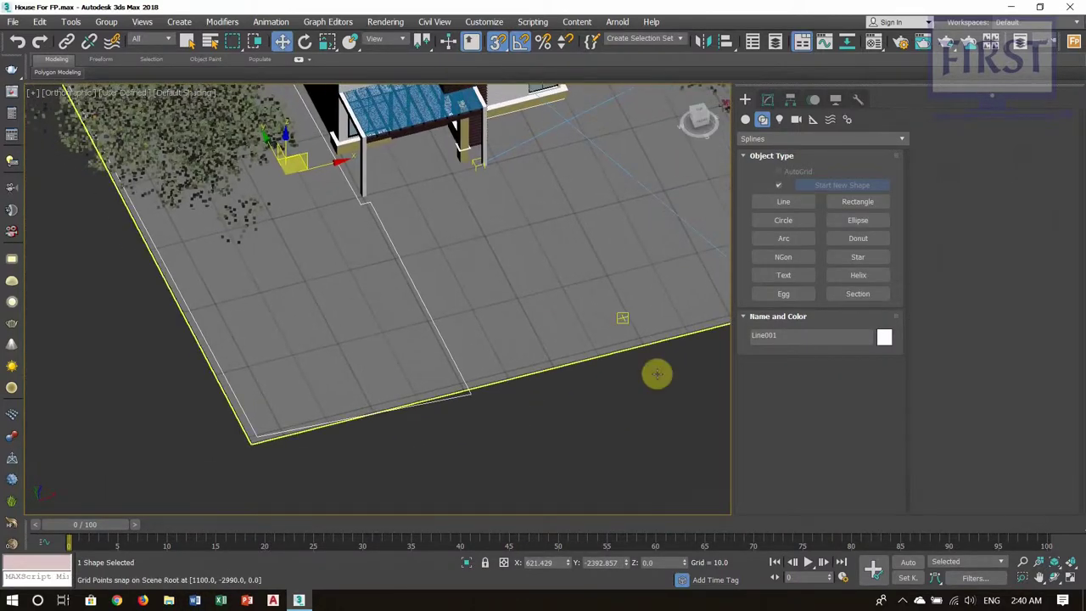
pyautogui.click(1074, 43)
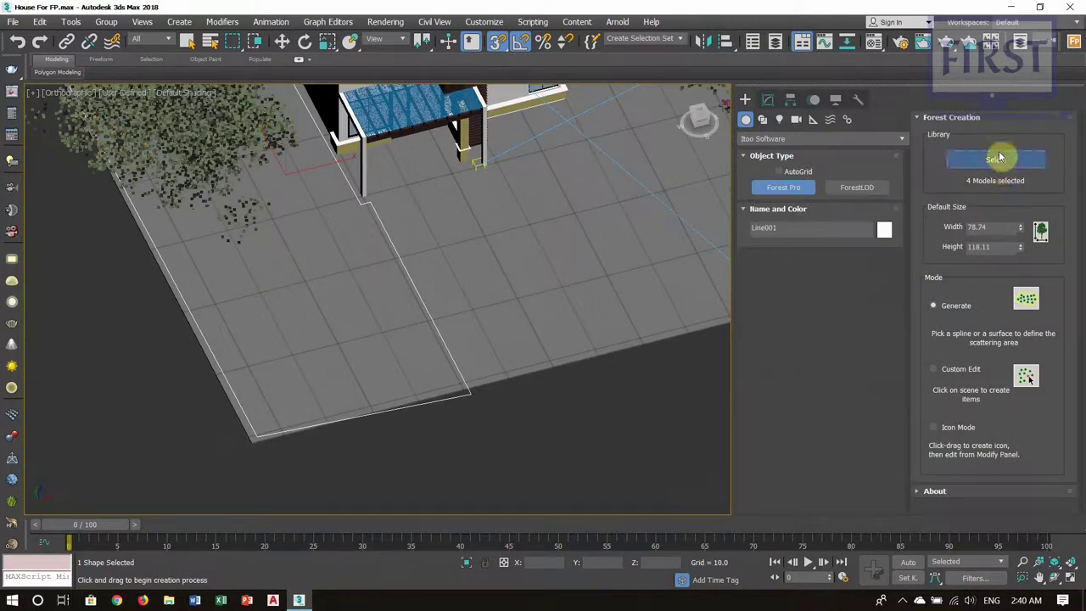
# - Open the Forest Pack Library Browser at Presets > Lawns and pick a common grass preset
pyautogui.click(995, 160)
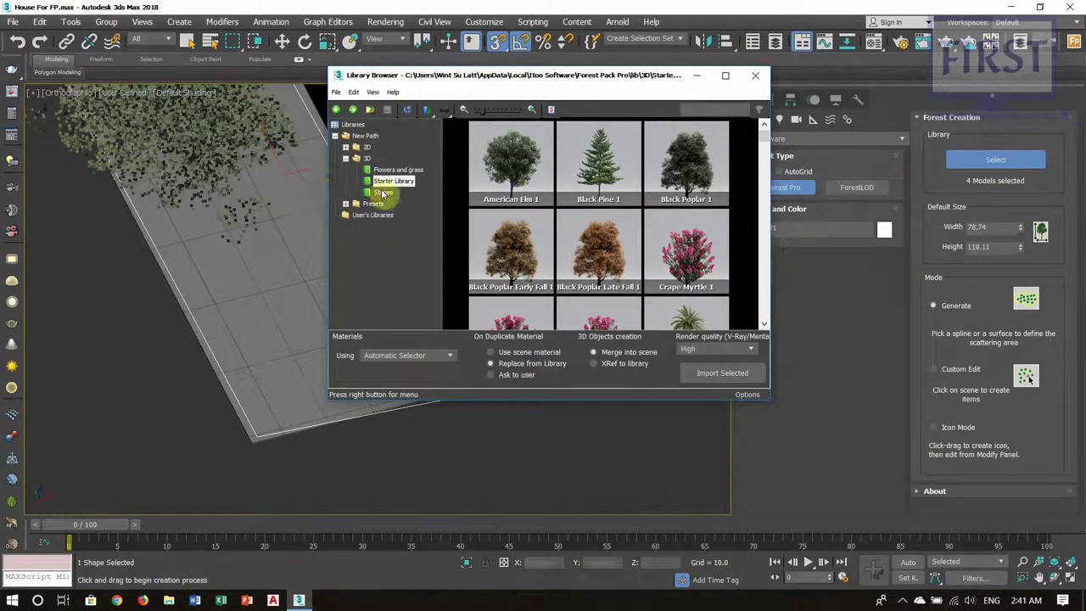
pyautogui.click(346, 205)
pyautogui.click(383, 227)
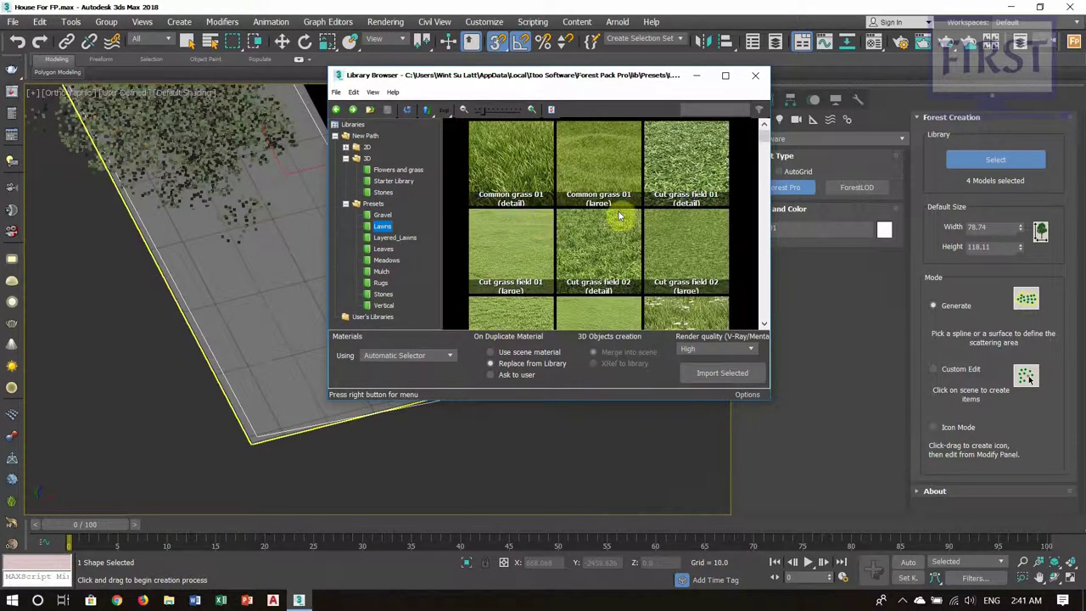
pyautogui.click(531, 194)
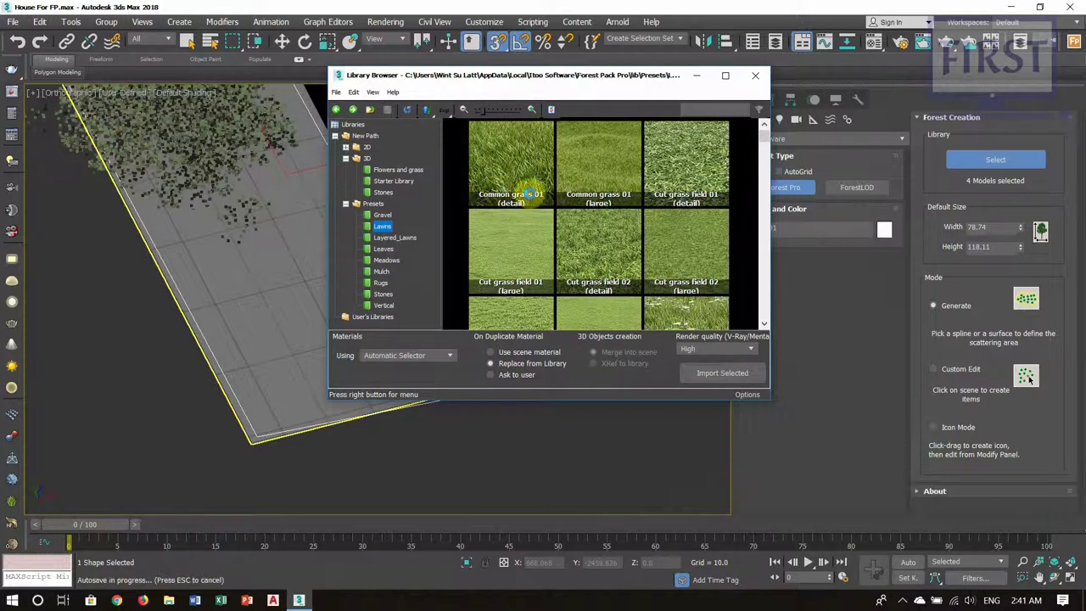
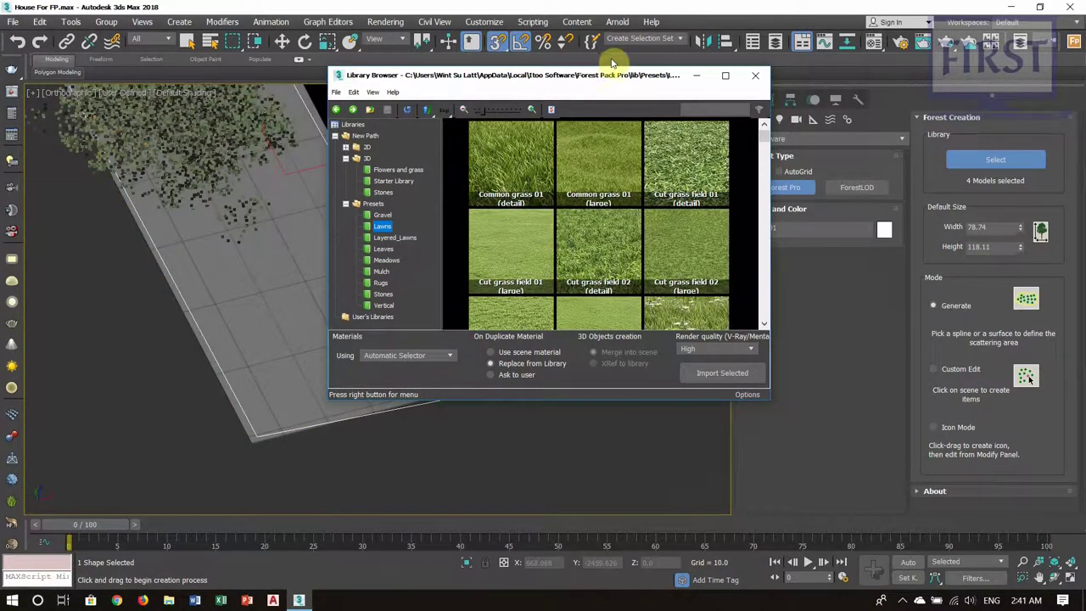
# - Scatter the Common grass 01 (large) lawn preset over the lawn spline, accepting the units rescale
pyautogui.moveTo(615, 75); pyautogui.dragTo(682, 73)
pyautogui.click(660, 181)
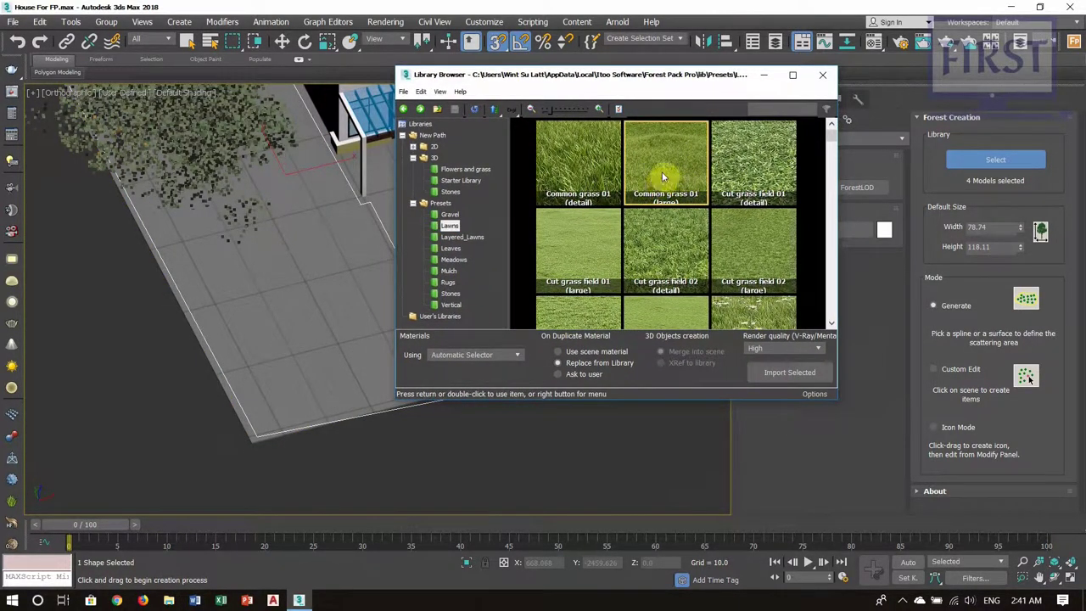
pyautogui.doubleClick(663, 177)
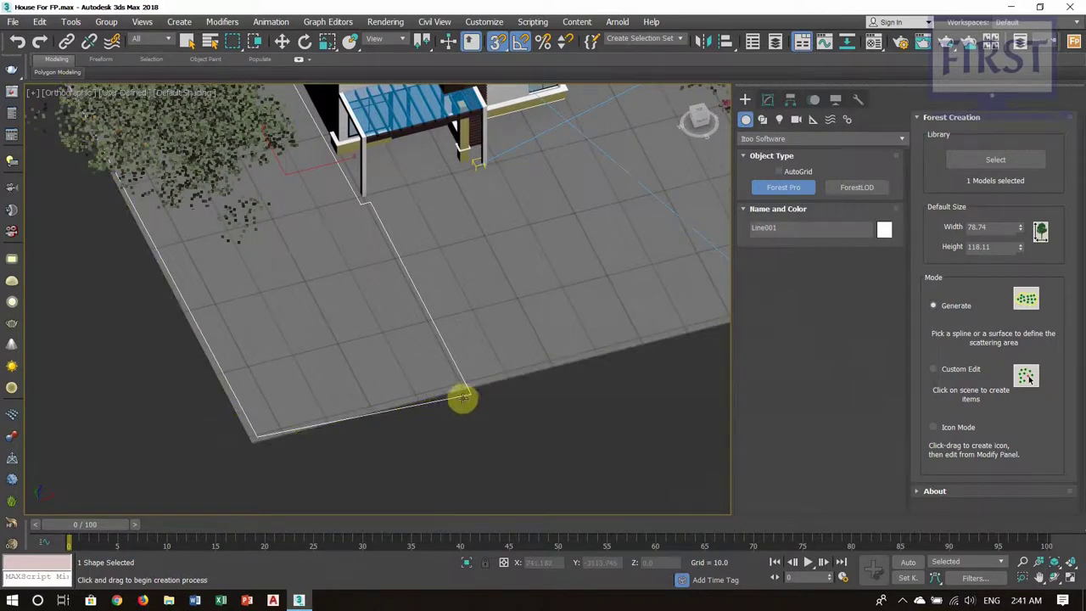
pyautogui.click(458, 398)
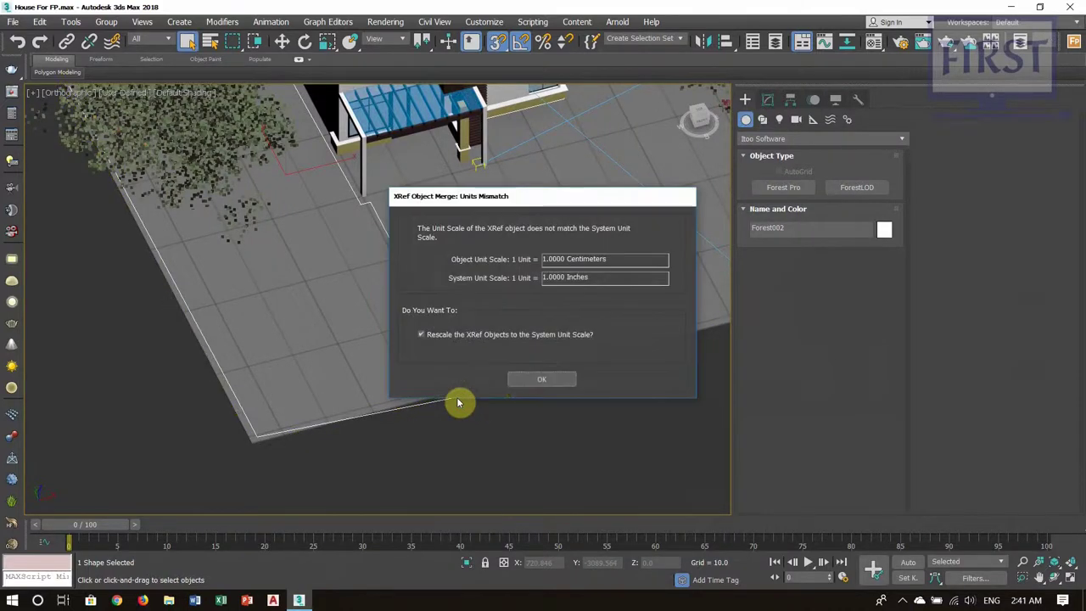
pyautogui.click(546, 381)
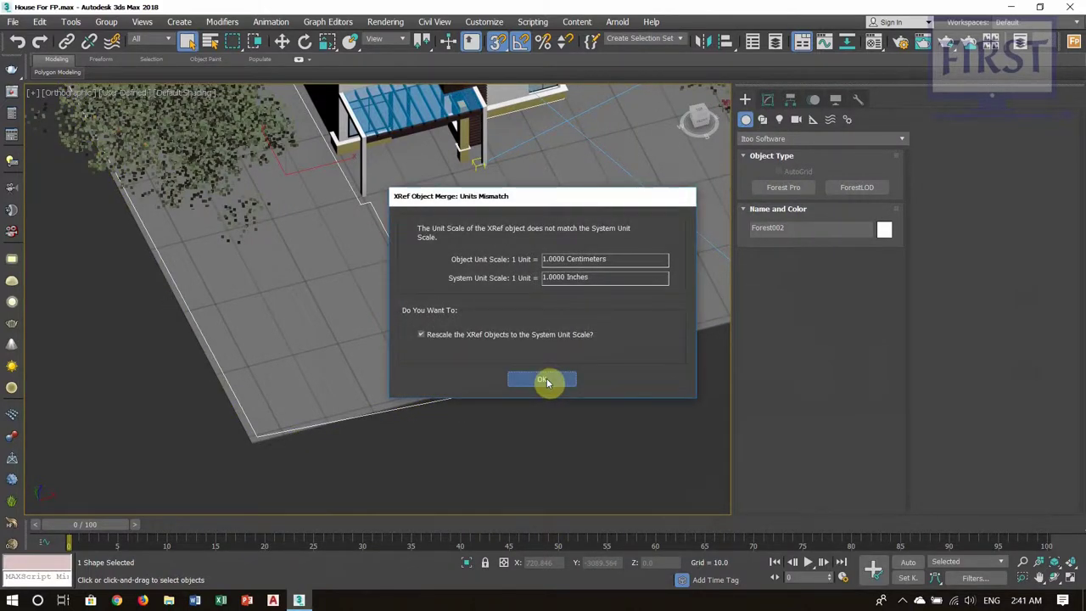
pyautogui.click(546, 381)
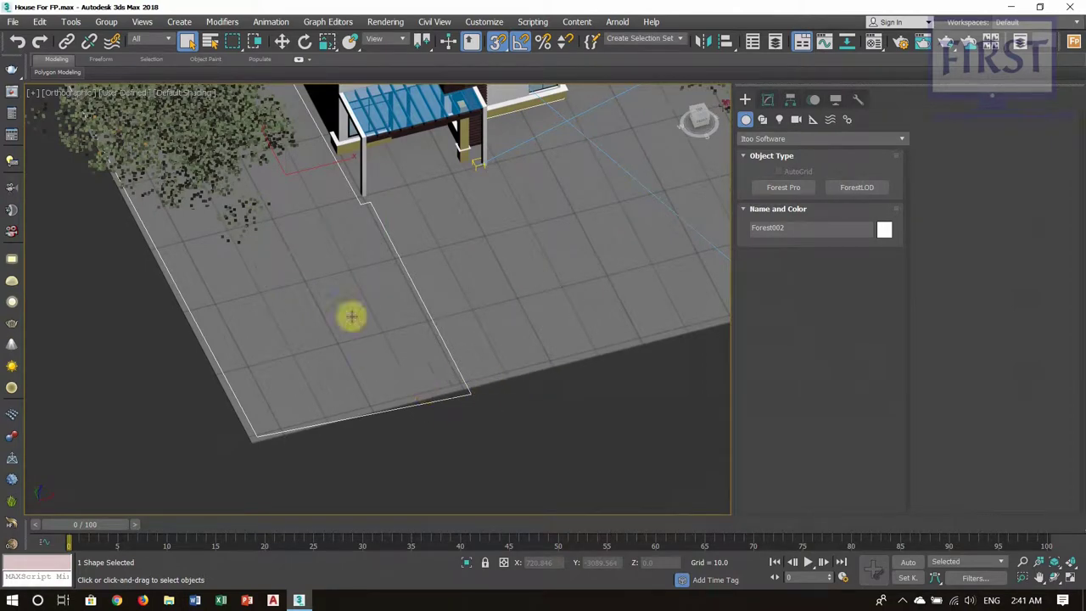
pyautogui.scroll(-2, 467, 399)
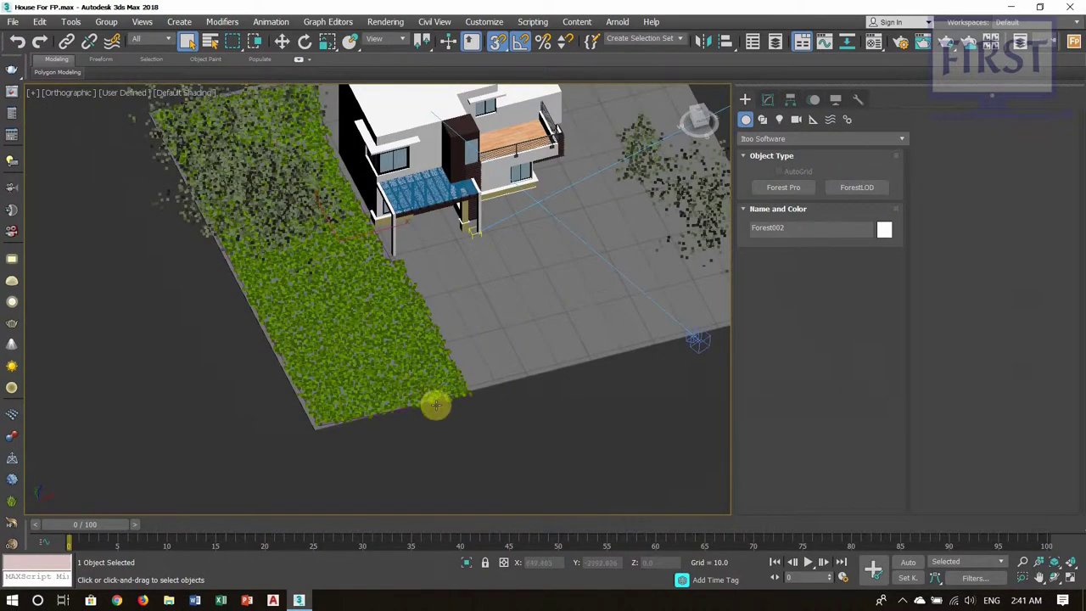
# - Zoom and orbit the viewport around the house plot
pyautogui.scroll(4, 388, 382)
pyautogui.scroll(-4, 444, 403)
pyautogui.scroll(3, 444, 403)
pyautogui.scroll(3, 427, 391)
pyautogui.scroll(3, 429, 366)
pyautogui.scroll(1, 431, 371)
pyautogui.scroll(-1, 464, 354)
pyautogui.scroll(-1, 467, 353)
pyautogui.scroll(-2, 453, 365)
pyautogui.scroll(-2, 400, 335)
pyautogui.scroll(-1, 436, 355)
pyautogui.scroll(2, 402, 347)
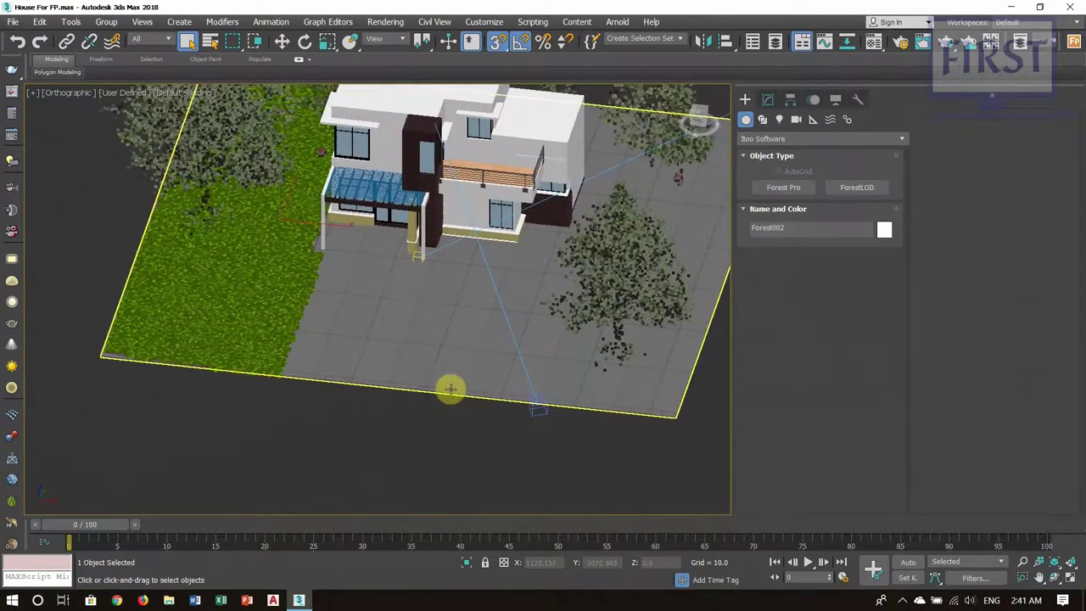
pyautogui.scroll(1, 502, 395)
pyautogui.moveTo(502, 396)
pyautogui.keyDown('alt'); pyautogui.mouseDown(button='middle')
pyautogui.moveTo(296, 412)
pyautogui.moveTo(393, 371)
pyautogui.moveTo(407, 395)
pyautogui.moveTo(303, 348)
pyautogui.moveTo(420, 399)
pyautogui.moveTo(351, 425)
pyautogui.moveTo(301, 386)
pyautogui.moveTo(351, 340)
pyautogui.moveTo(396, 376)
pyautogui.moveTo(470, 377)
pyautogui.moveTo(376, 357)
pyautogui.mouseUp(button='middle'); pyautogui.keyUp('alt')
pyautogui.scroll(2, 395, 376)
# - Switch the viewport to the VRayCam001 camera view and clear the house selection
pyautogui.press('c')
pyautogui.click(374, 364)
pyautogui.scroll(-1, 332, 405)
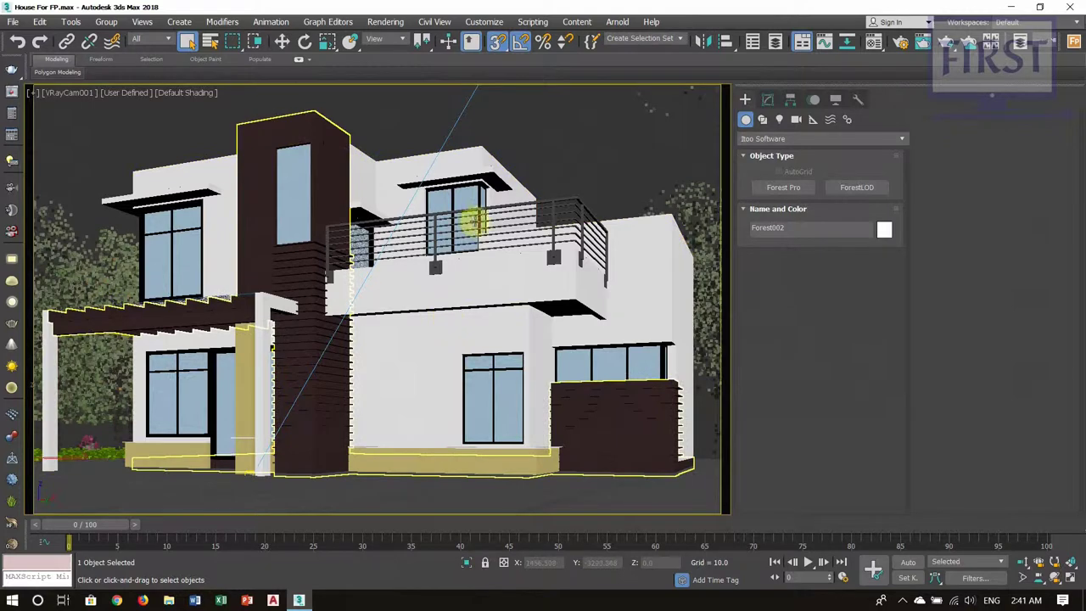
pyautogui.click(475, 222)
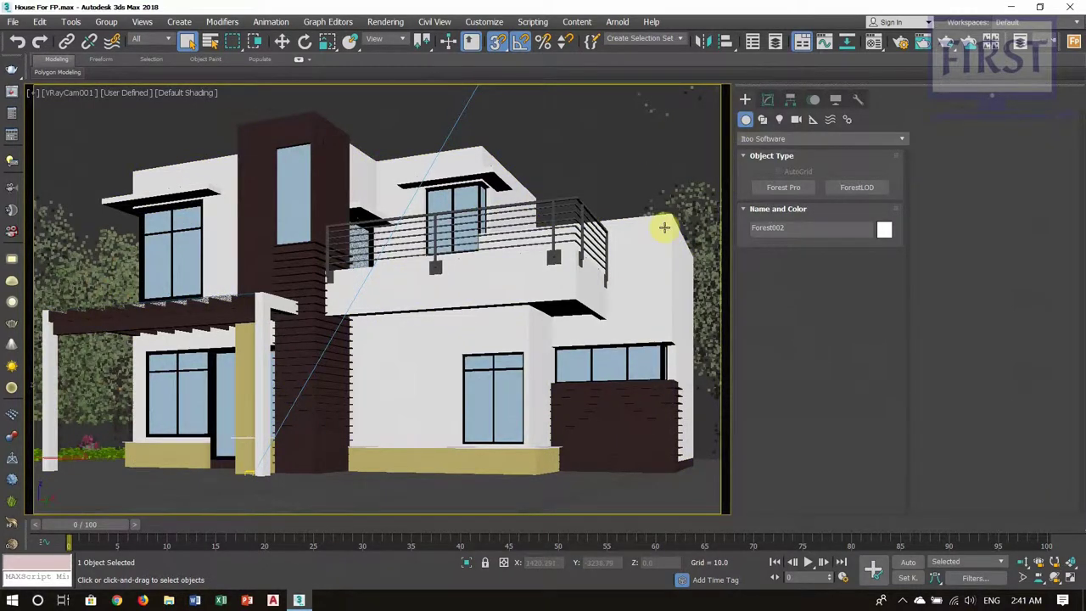
pyautogui.press('m')
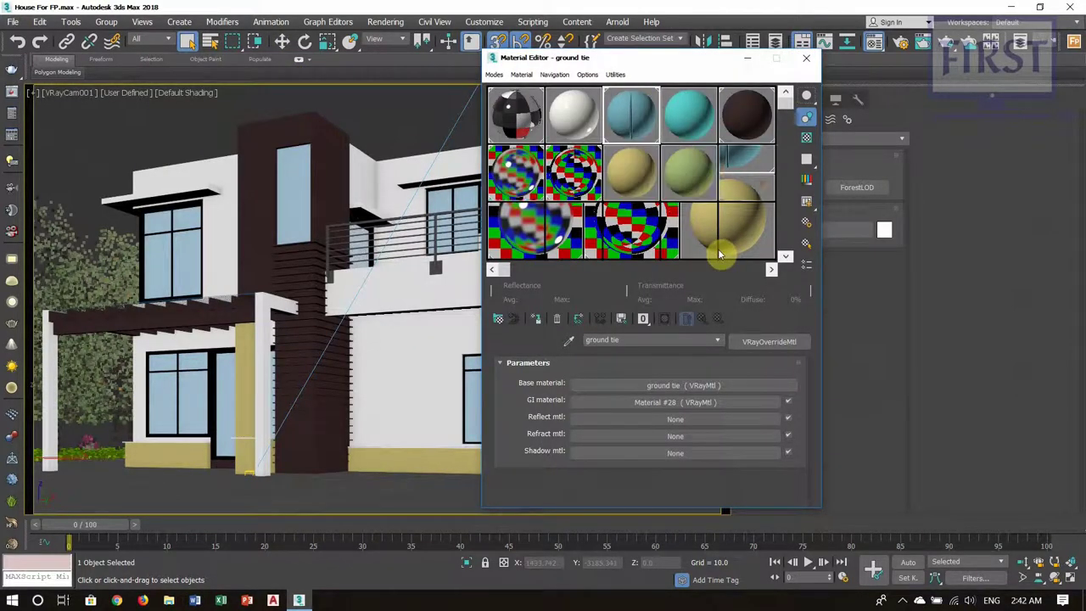
# - Show the Material Editor's 6x4 sample slot grid and switch the viewport to Top view
pyautogui.press('x')
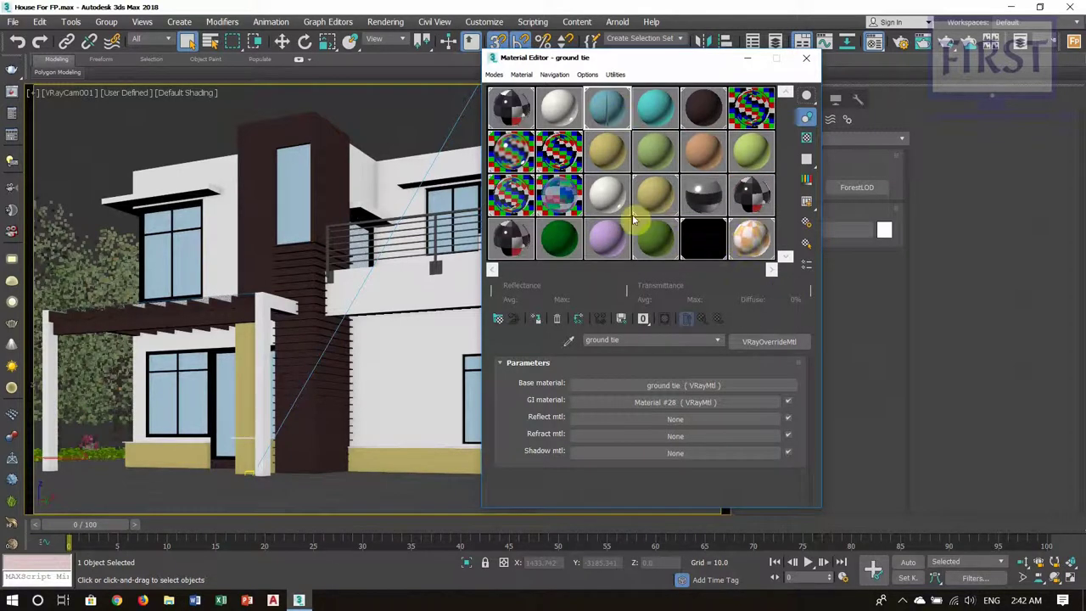
pyautogui.moveTo(612, 57); pyautogui.dragTo(660, 93)
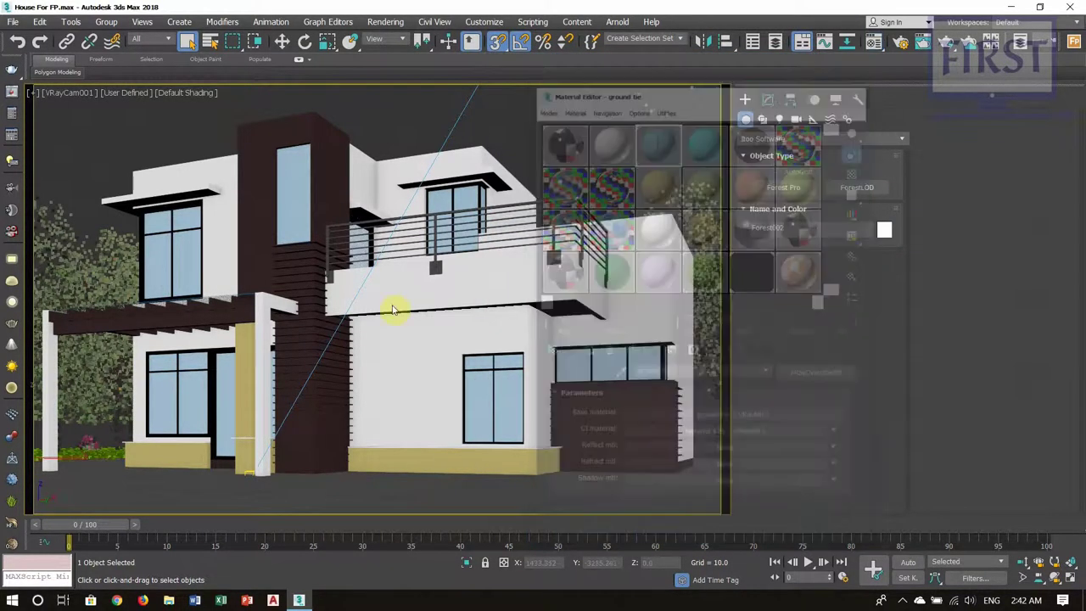
pyautogui.press('t')
# - Select the VRayLight001 dome light in an angled view of the plot
pyautogui.scroll(-2, 434, 331)
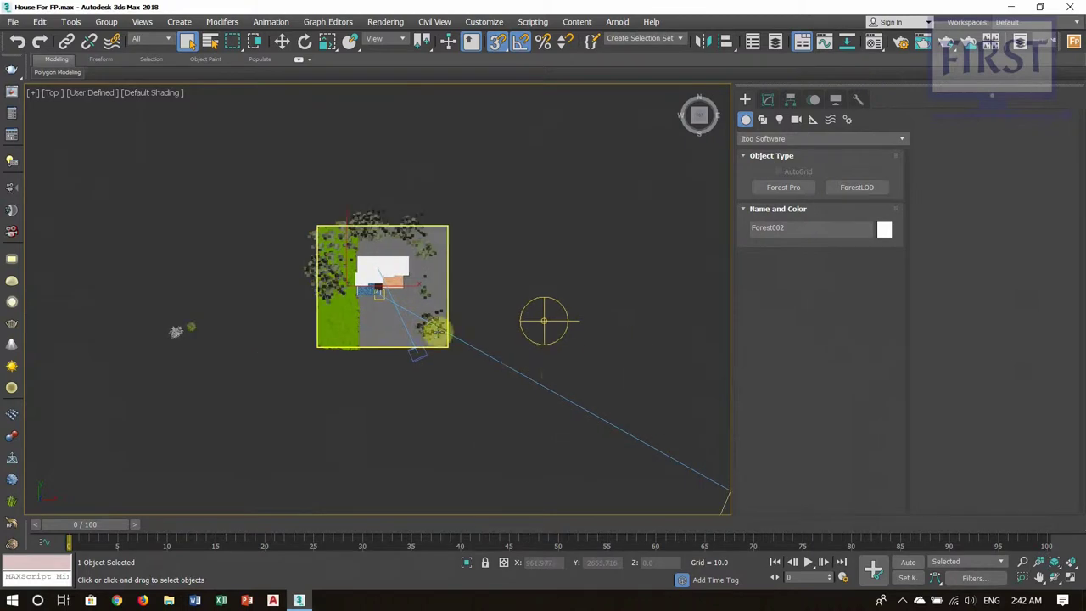
pyautogui.moveTo(435, 331)
pyautogui.keyDown('alt'); pyautogui.mouseDown(button='middle')
pyautogui.moveTo(534, 361)
pyautogui.moveTo(586, 356)
pyautogui.mouseUp(button='middle'); pyautogui.keyUp('alt')
pyautogui.click(603, 298)
pyautogui.moveTo(606, 298); pyautogui.dragTo(424, 349, button='middle')
# - Bring the dome light's VRayHDRI map into the Material Editor
pyautogui.click(768, 100)
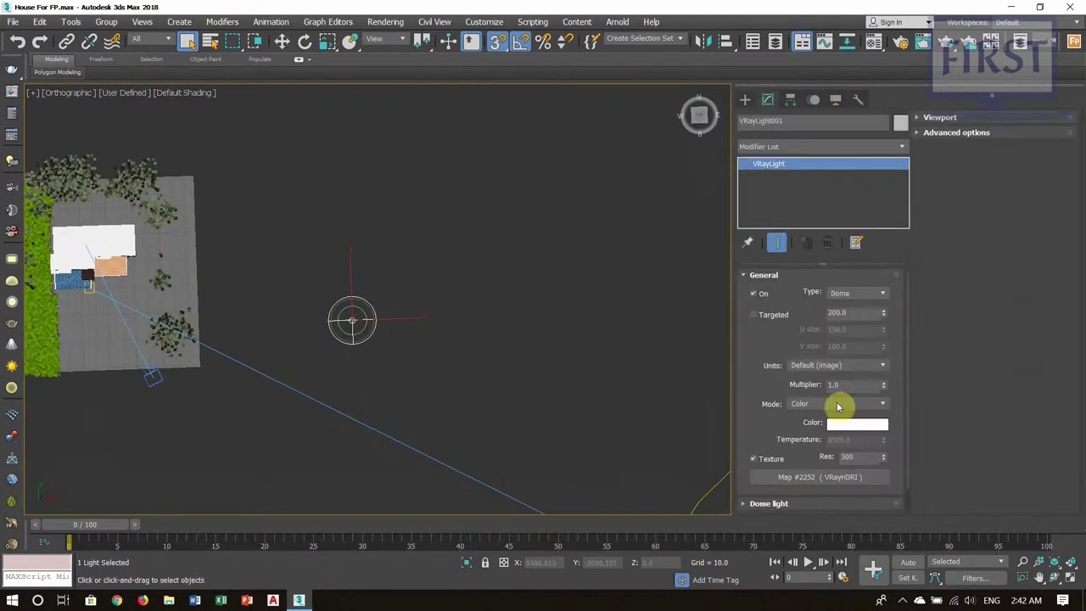
pyautogui.scroll(-1, 758, 430)
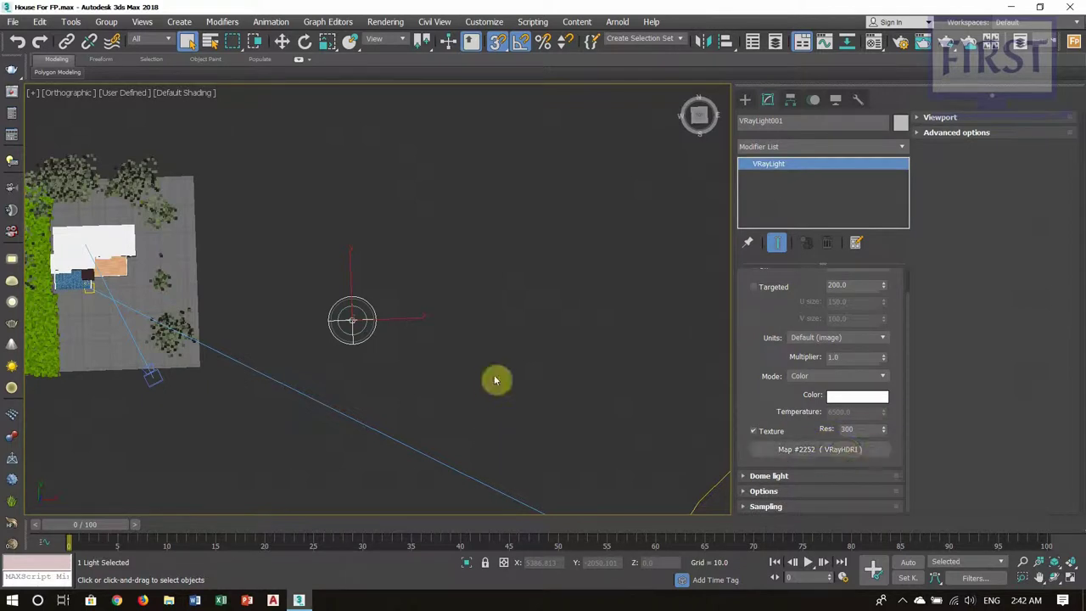
pyautogui.moveTo(492, 383); pyautogui.dragTo(447, 391, button='middle')
pyautogui.moveTo(514, 382); pyautogui.dragTo(515, 393, button='middle')
pyautogui.press('m')
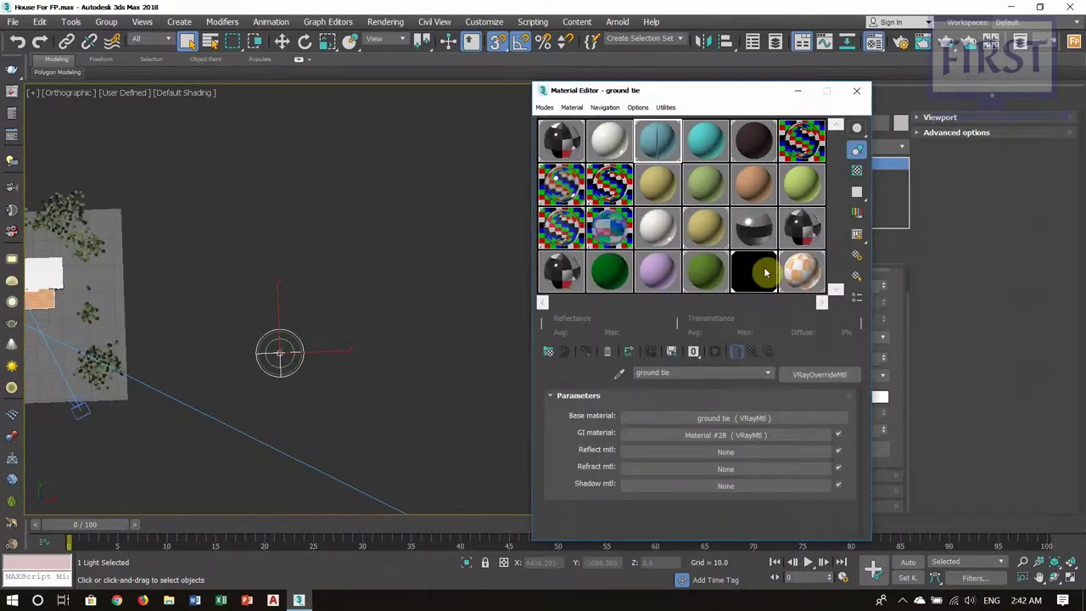
pyautogui.click(747, 281)
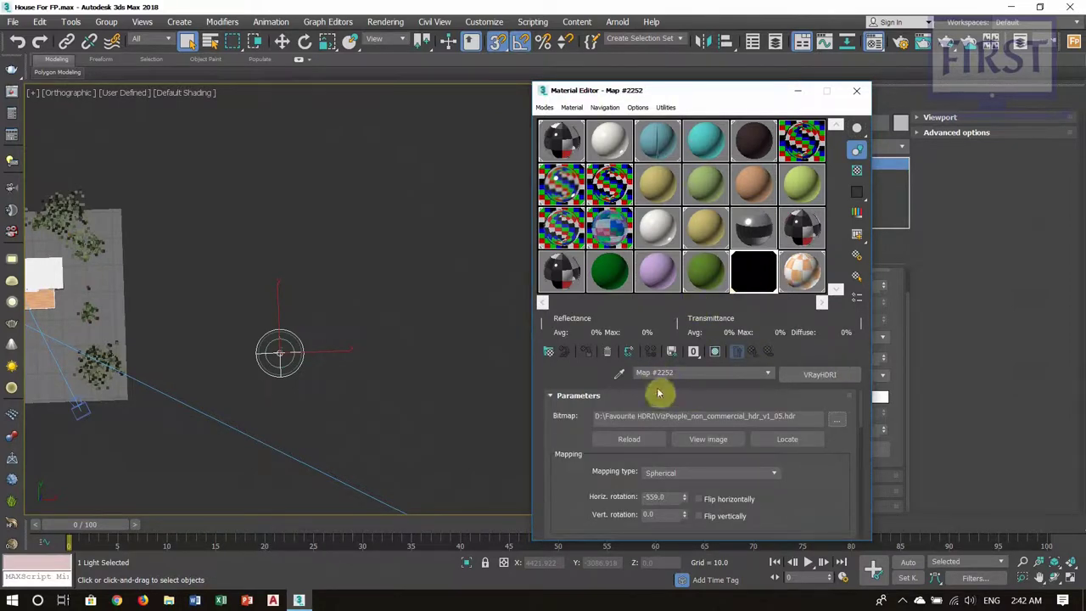
pyautogui.scroll(-1, 598, 441)
# - Load VizPeople_non_commercial_hdr_v1_05.hdr from F:\Student Exercises as the HDRI image
pyautogui.click(838, 407)
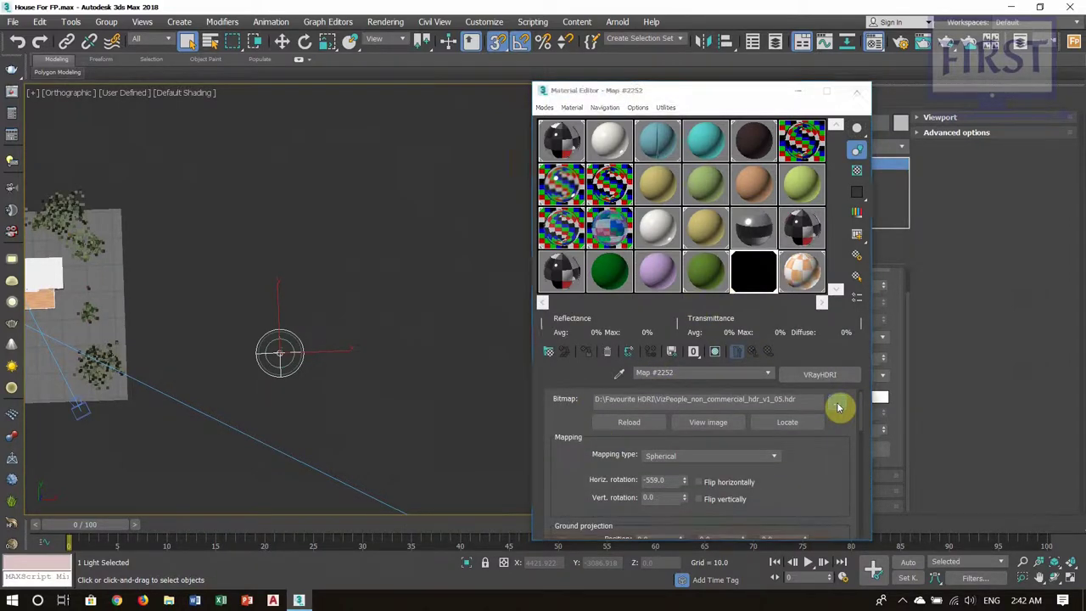
pyautogui.click(566, 302)
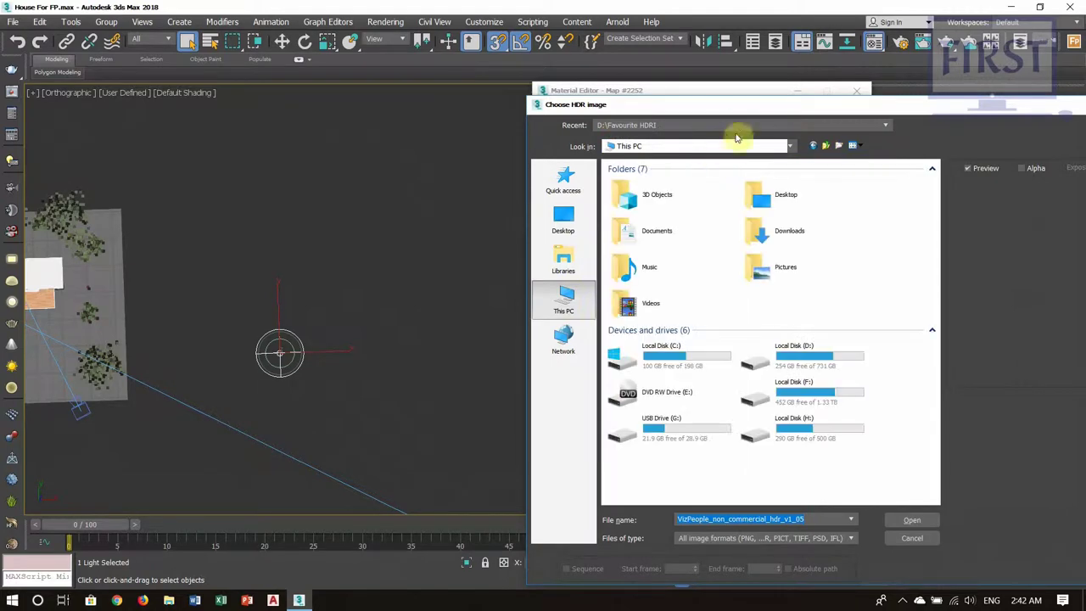
pyautogui.moveTo(728, 104); pyautogui.dragTo(461, 64)
pyautogui.doubleClick(550, 342)
pyautogui.doubleClick(449, 342)
pyautogui.press('Return')
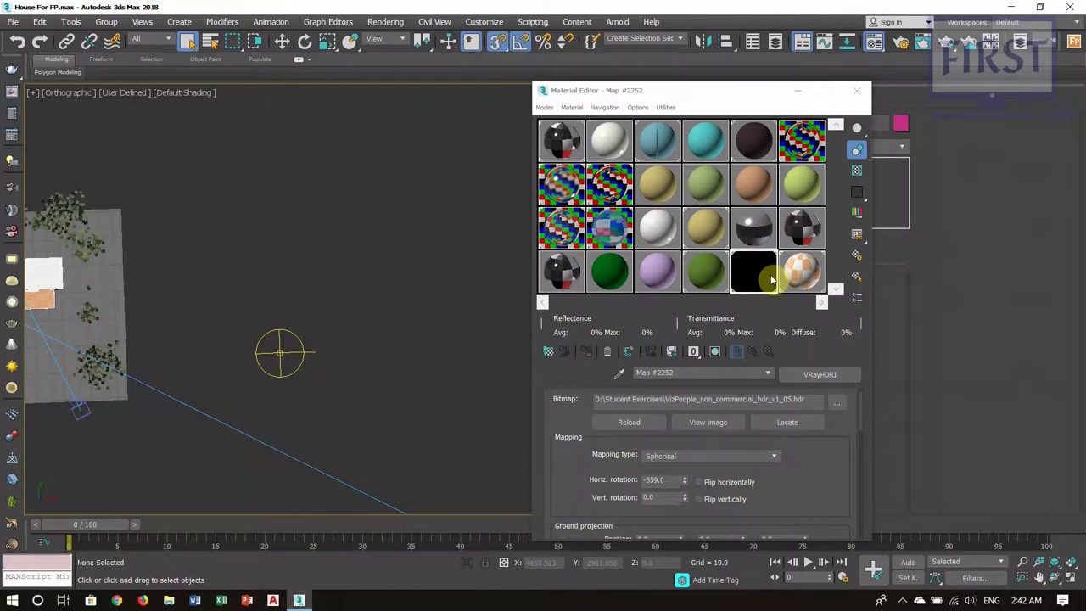
# - Set the HDRI Overall mult to 20.0, leaving Render mult at 1.0
pyautogui.click(565, 421)
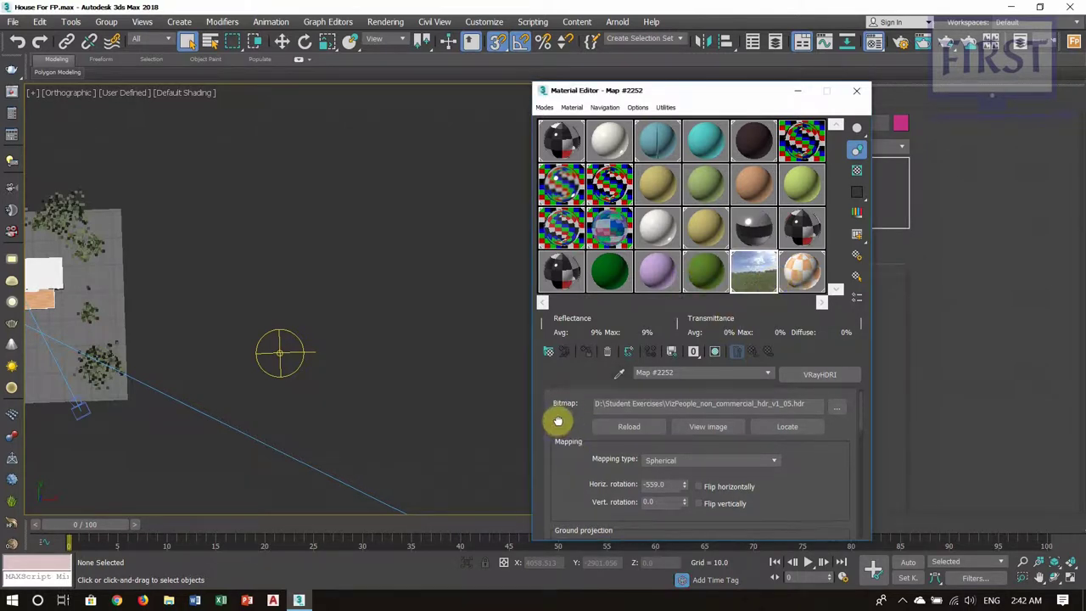
pyautogui.moveTo(623, 441); pyautogui.dragTo(562, 310)
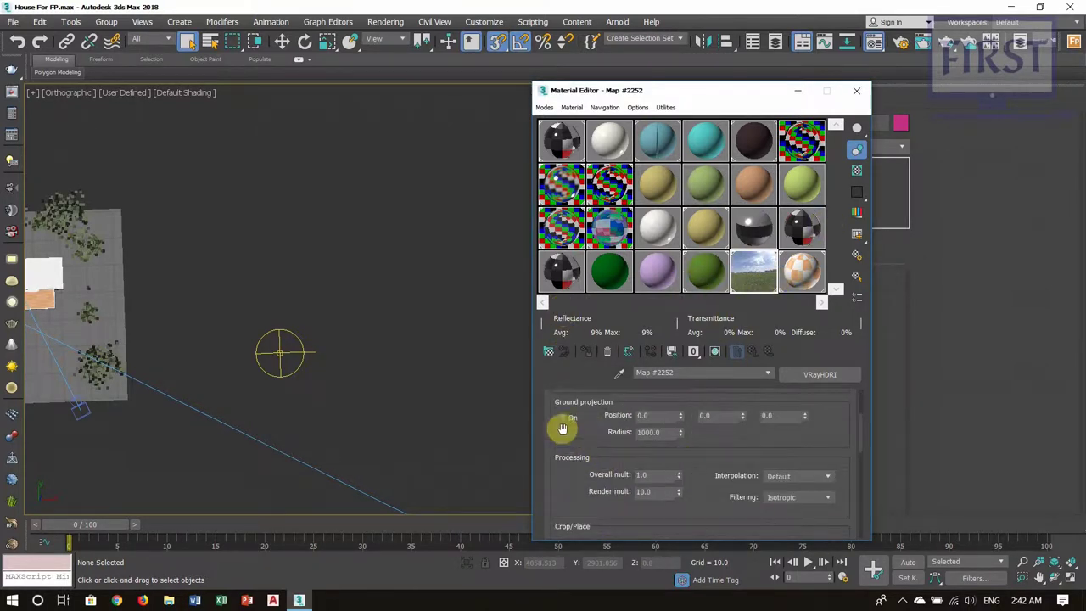
pyautogui.scroll(-1, 567, 448)
pyautogui.doubleClick(655, 446)
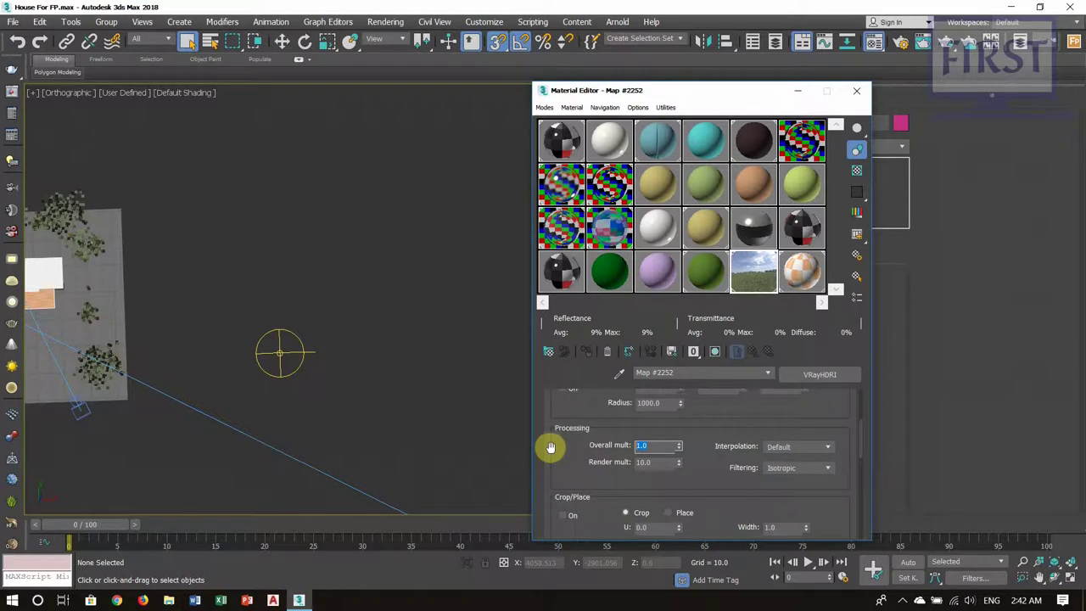
pyautogui.moveTo(660, 475); pyautogui.dragTo(666, 486)
pyautogui.doubleClick(655, 455)
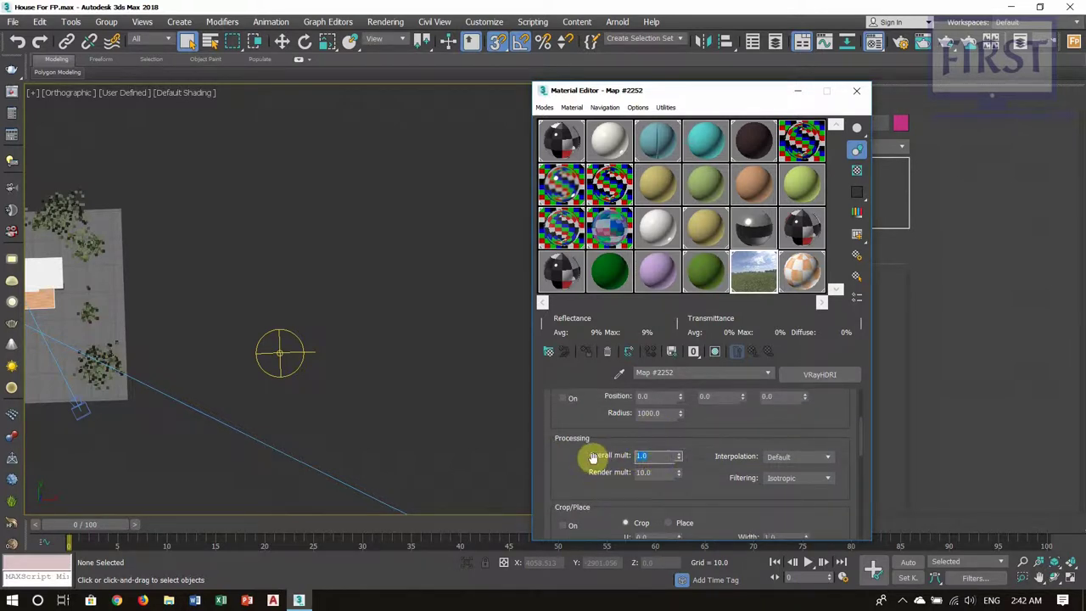
pyautogui.write('2')
pyautogui.press('Return')
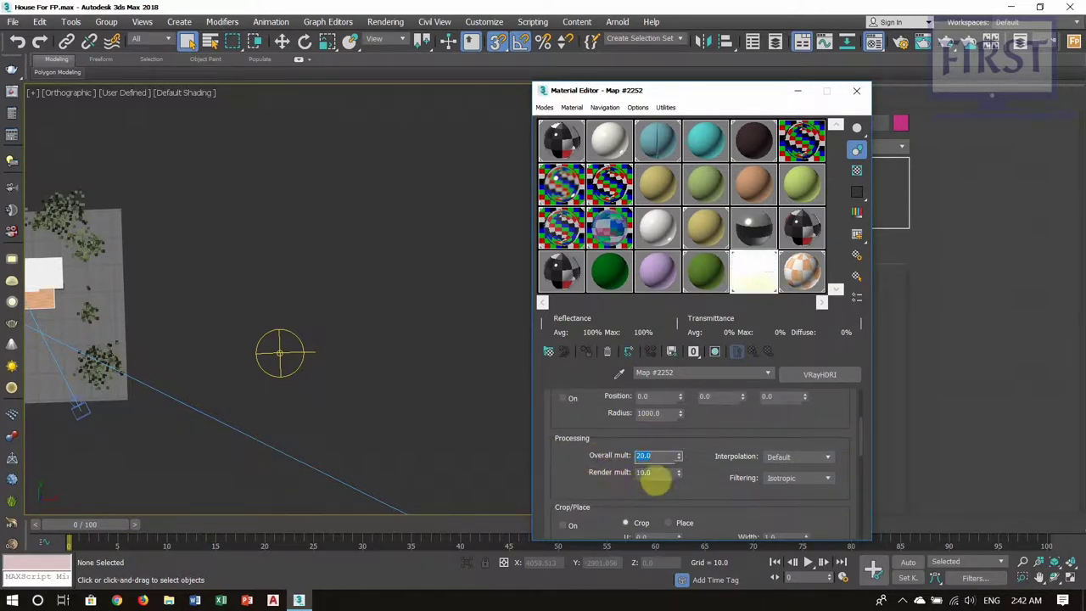
pyautogui.doubleClick(651, 472)
pyautogui.write('1')
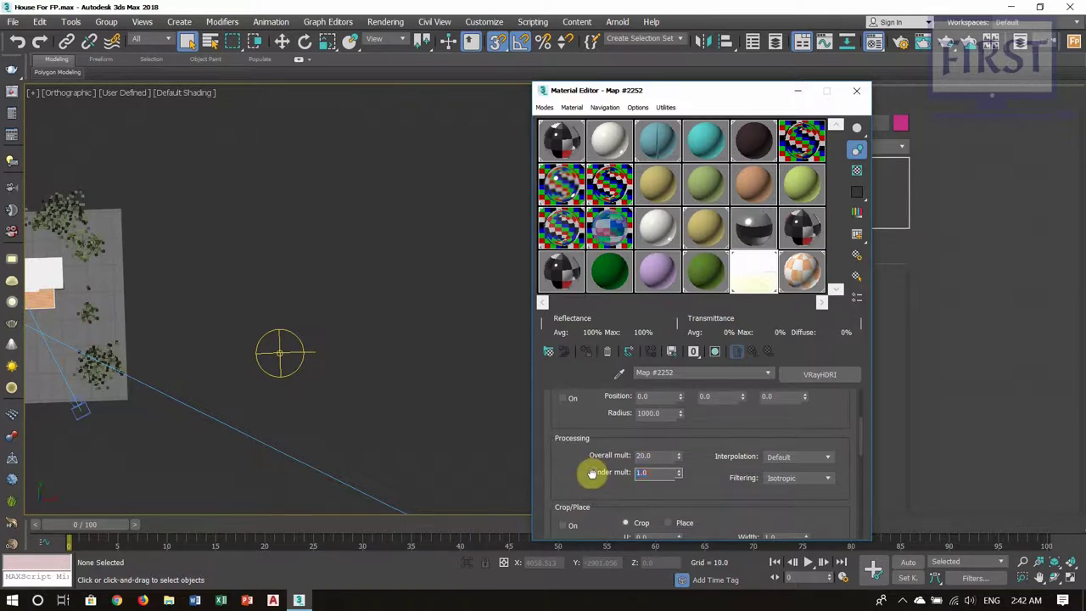
# - Close the Material Editor and return to the VRayCam001 camera view
pyautogui.click(857, 92)
pyautogui.moveTo(449, 284); pyautogui.dragTo(606, 317, button='middle')
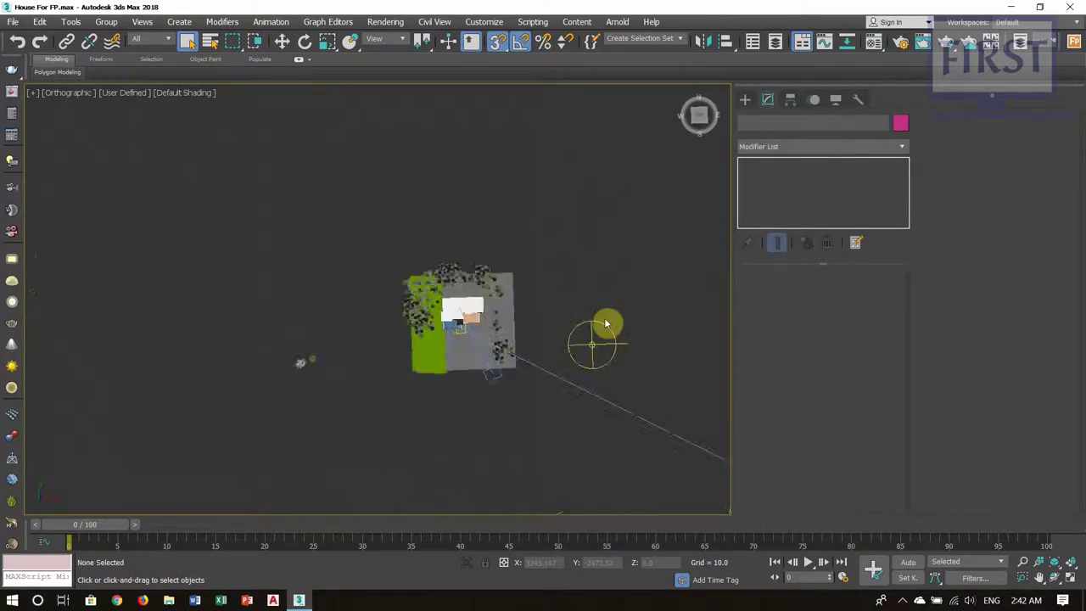
pyautogui.press('c')
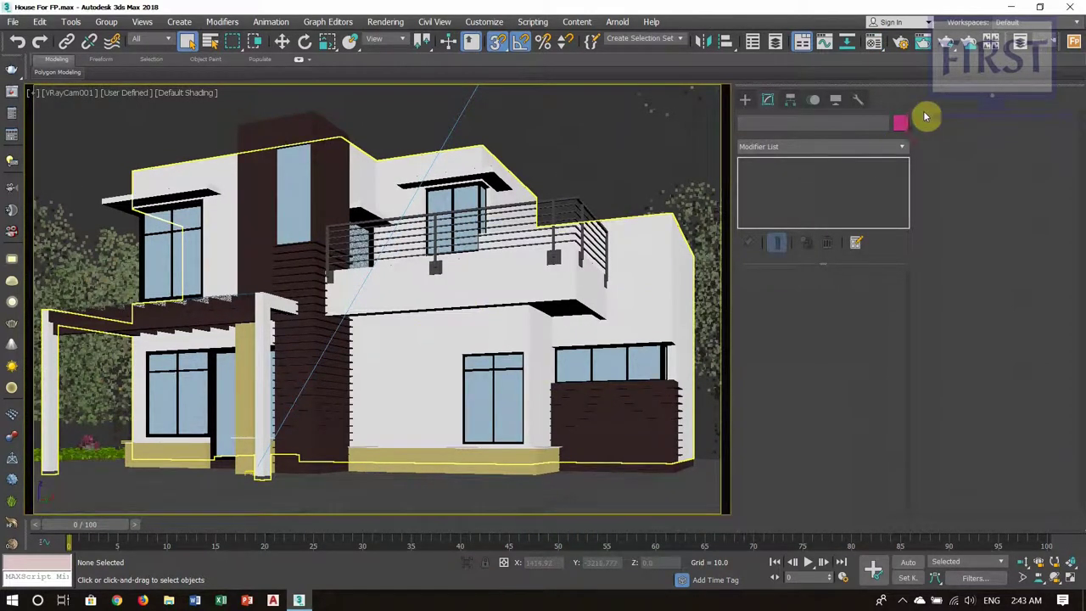
pyautogui.click(903, 47)
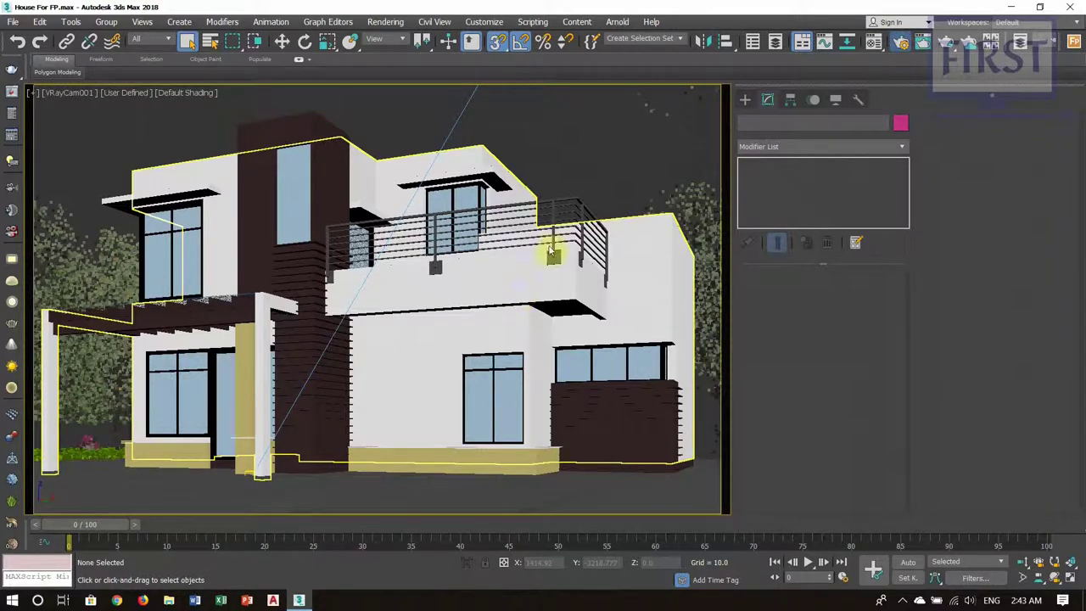
pyautogui.click(902, 47)
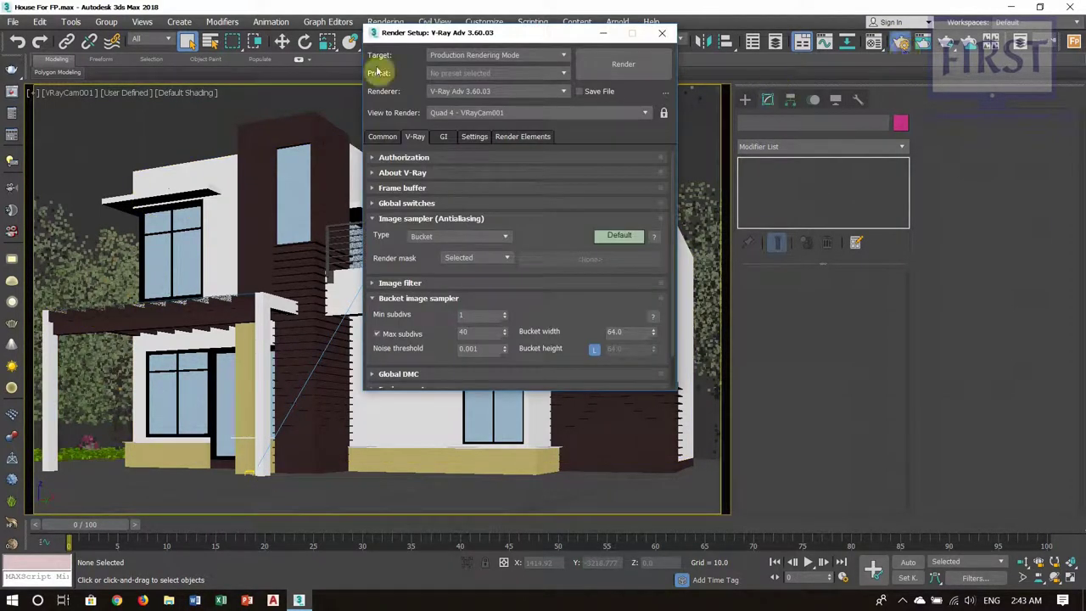
pyautogui.moveTo(438, 41)
pyautogui.mouseDown()
pyautogui.moveTo(580, 66)
pyautogui.moveTo(525, 50)
pyautogui.mouseUp()
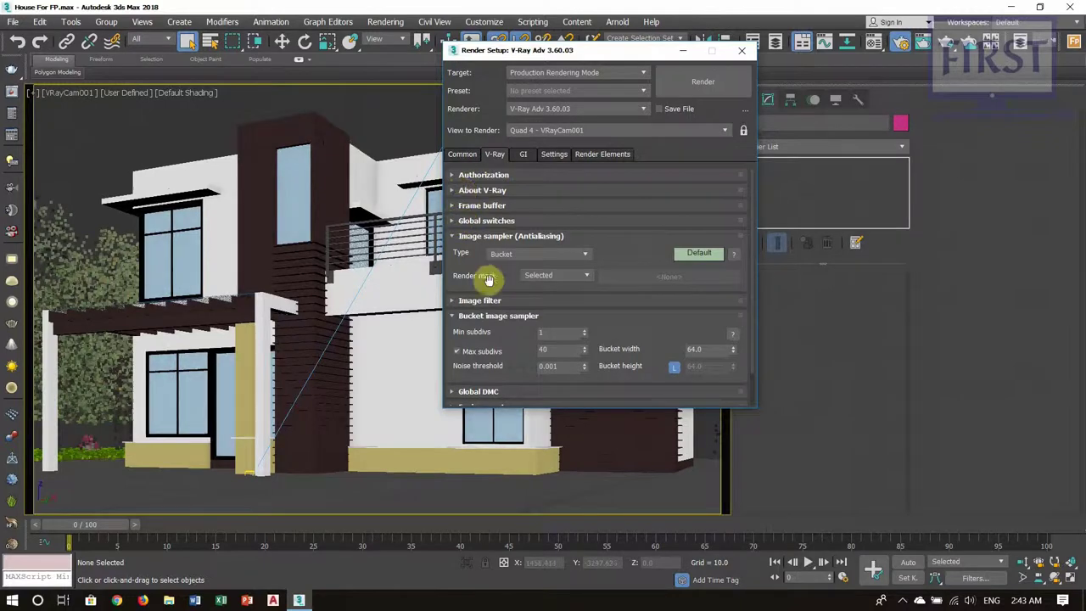
pyautogui.scroll(-1, 468, 308)
pyautogui.scroll(-3, 532, 279)
pyautogui.click(523, 154)
pyautogui.scroll(-5, 509, 323)
pyautogui.scroll(-5, 475, 322)
pyautogui.click(554, 153)
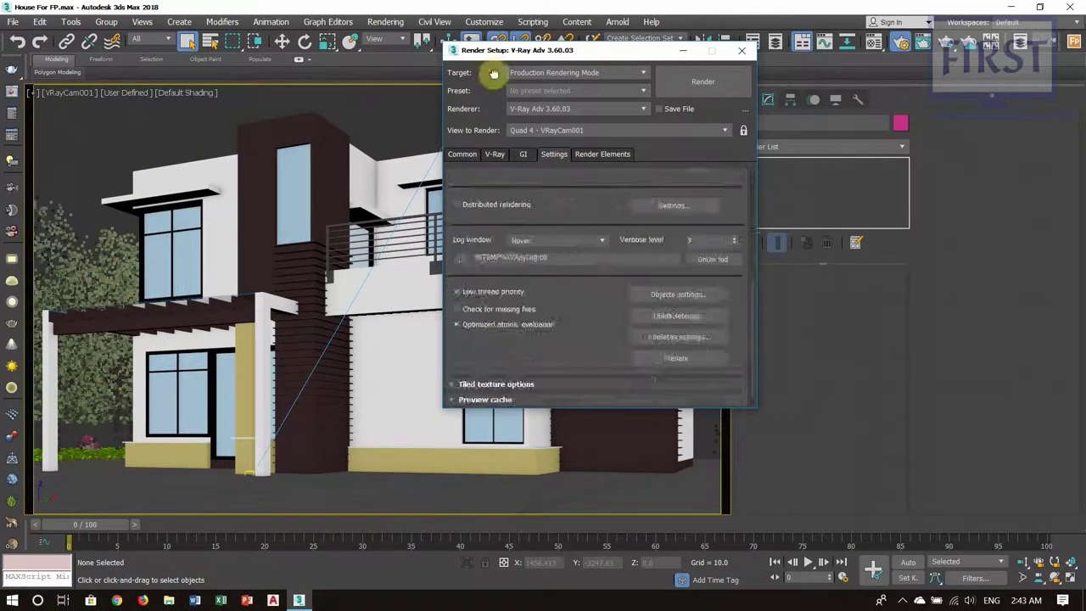
pyautogui.click(603, 153)
pyautogui.press('F10')
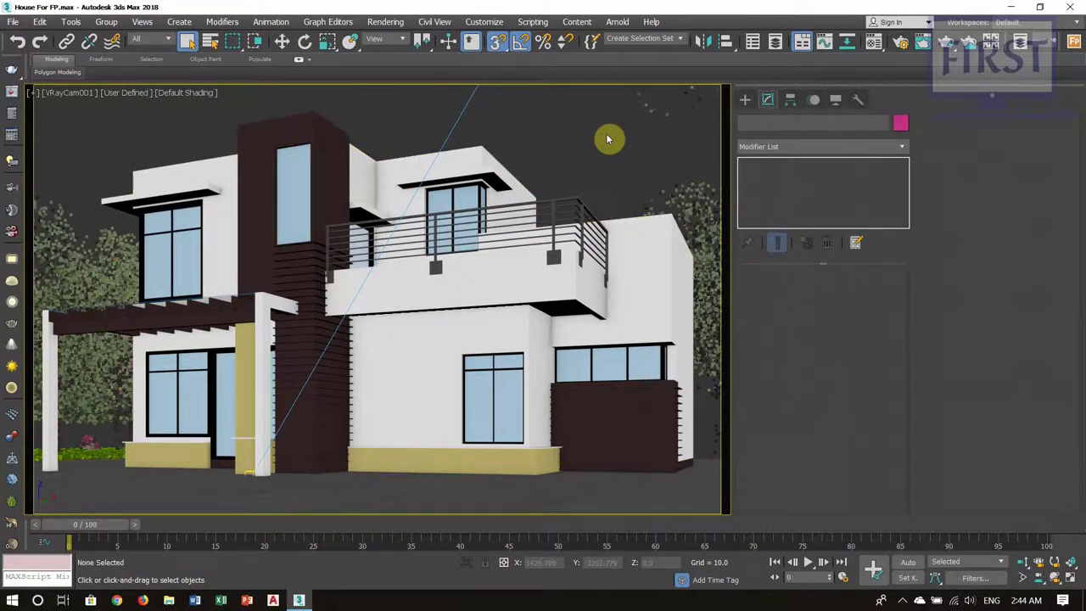
pyautogui.hotkey('shift', 'q')
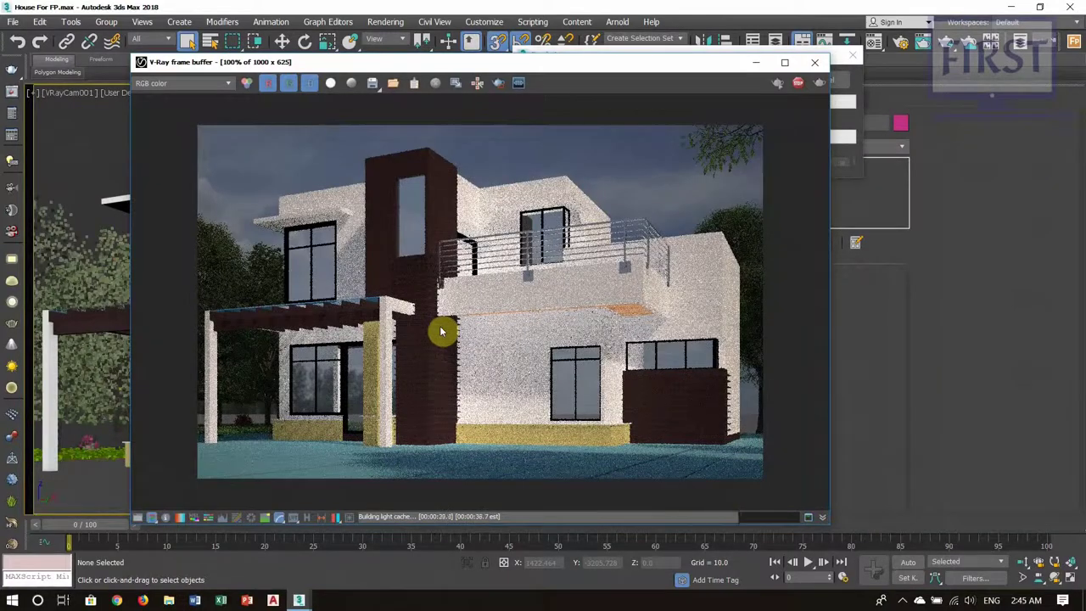
pyautogui.scroll(-1, 478, 316)
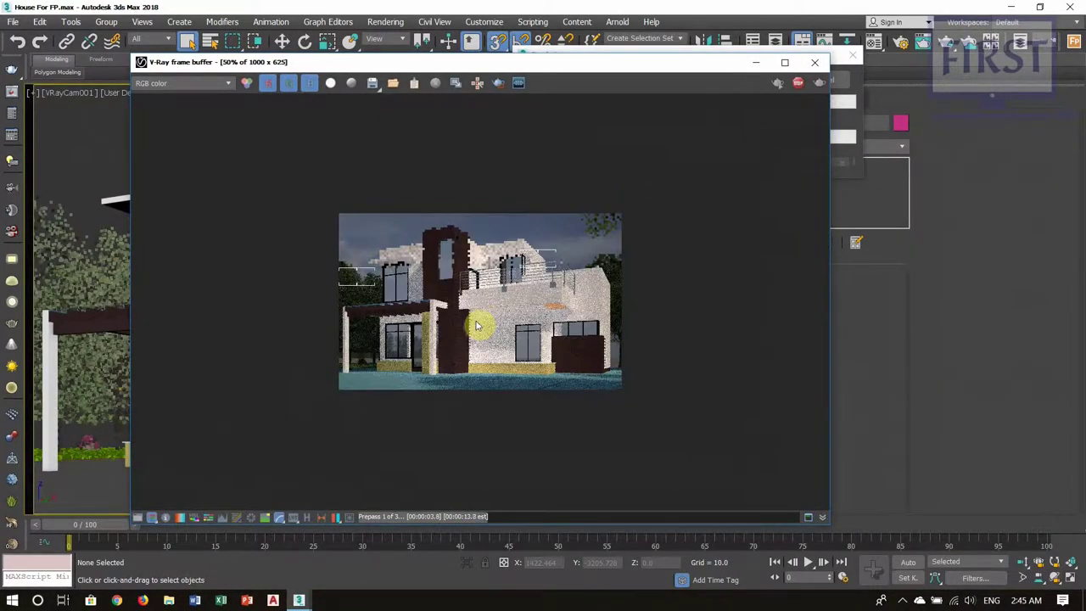
pyautogui.scroll(1, 521, 316)
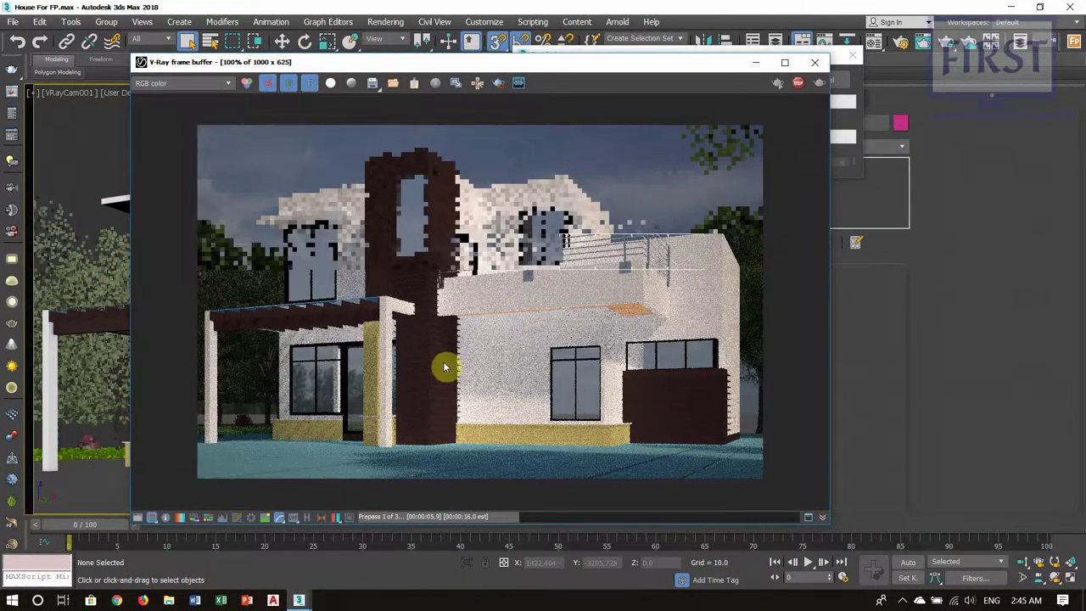
pyautogui.scroll(-1, 463, 365)
pyautogui.scroll(2, 565, 332)
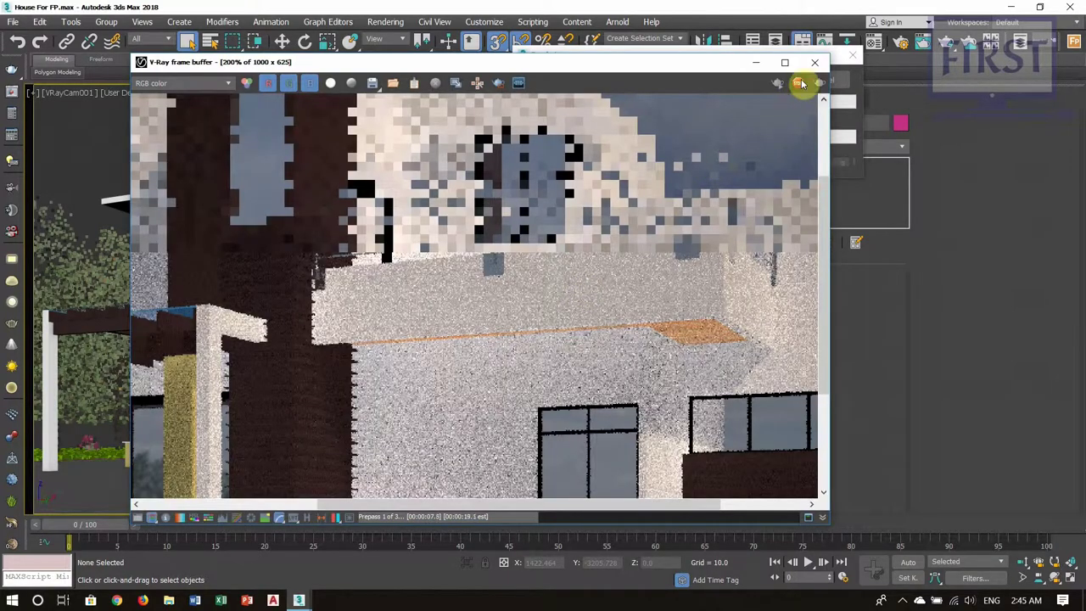
pyautogui.click(815, 63)
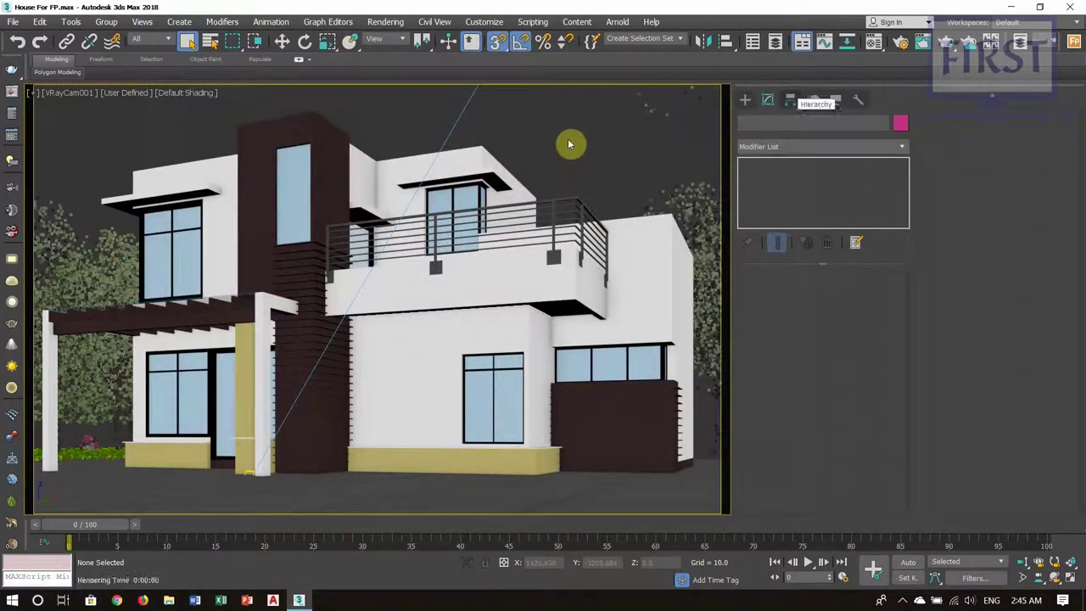
# - Frame the house, lawn and empty garden ground in an overhead orthographic wireframe view
pyautogui.press('u')
pyautogui.keyDown('alt'); pyautogui.moveTo(478, 255); pyautogui.dragTo(434, 226, button='middle'); pyautogui.keyUp('alt')
pyautogui.scroll(5, 408, 280)
pyautogui.keyDown('alt'); pyautogui.moveTo(426, 292); pyautogui.dragTo(412, 323, button='middle'); pyautogui.keyUp('alt')
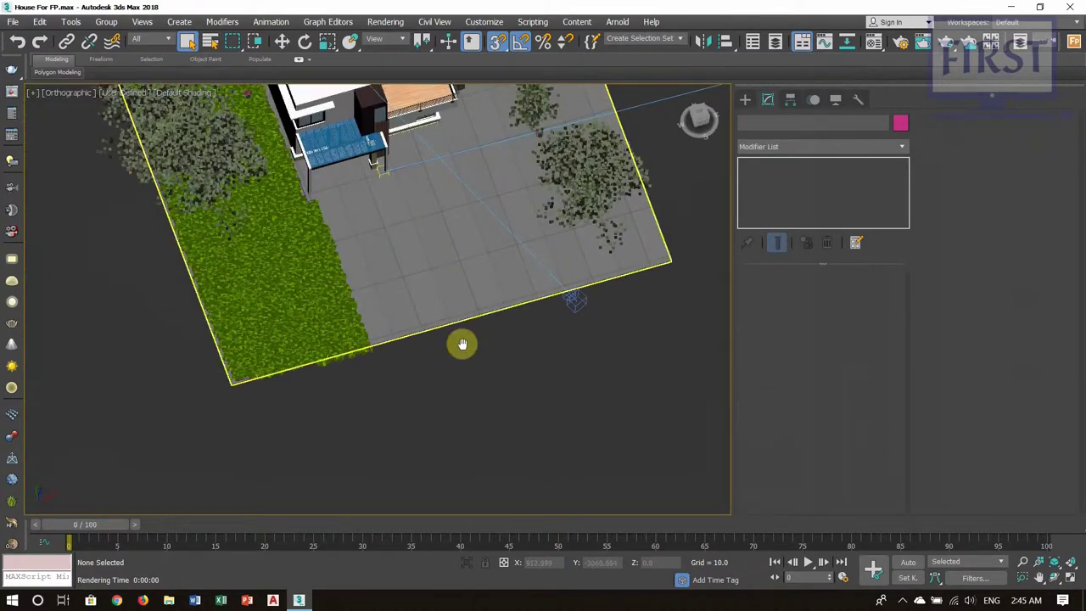
pyautogui.moveTo(477, 396)
pyautogui.keyDown('alt'); pyautogui.mouseDown(button='middle')
pyautogui.moveTo(498, 368)
pyautogui.moveTo(478, 379)
pyautogui.moveTo(506, 369)
pyautogui.moveTo(466, 308)
pyautogui.mouseUp(button='middle'); pyautogui.keyUp('alt')
pyautogui.press('F3')
pyautogui.scroll(2, 417, 385)
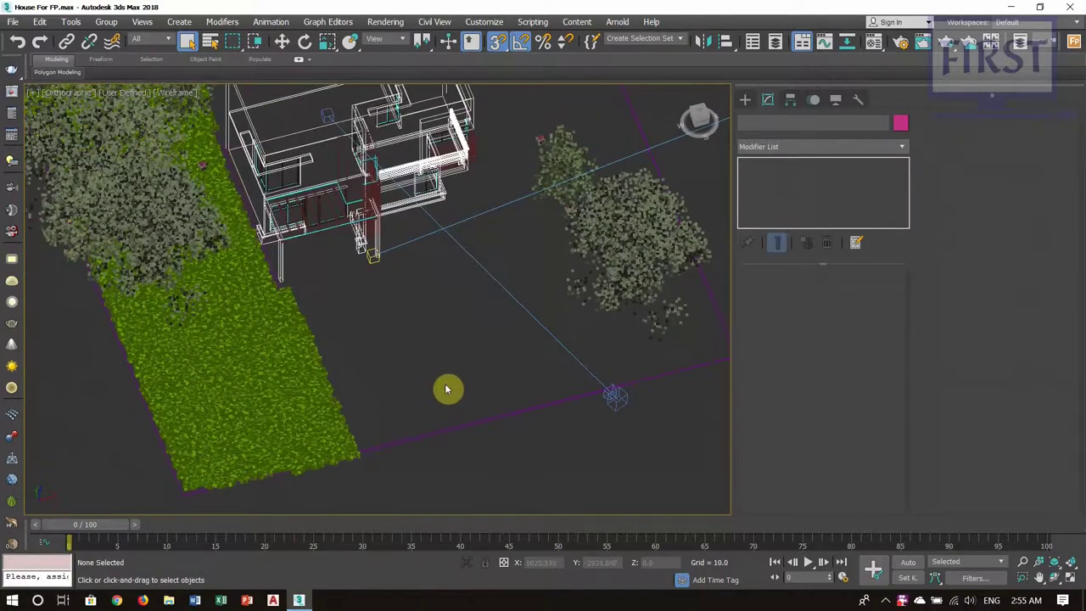
pyautogui.scroll(2, 448, 388)
pyautogui.scroll(2, 459, 388)
pyautogui.scroll(1, 442, 378)
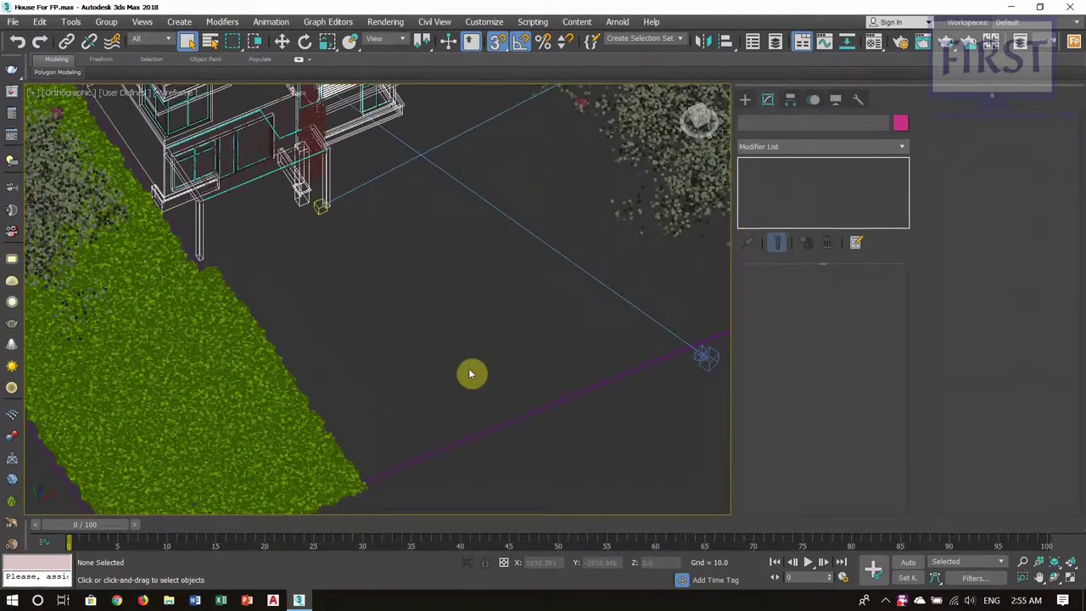
pyautogui.moveTo(461, 369)
pyautogui.keyDown('alt'); pyautogui.mouseDown(button='middle')
pyautogui.moveTo(475, 356)
pyautogui.moveTo(446, 356)
pyautogui.moveTo(482, 363)
pyautogui.moveTo(456, 364)
pyautogui.mouseUp(button='middle'); pyautogui.keyUp('alt')
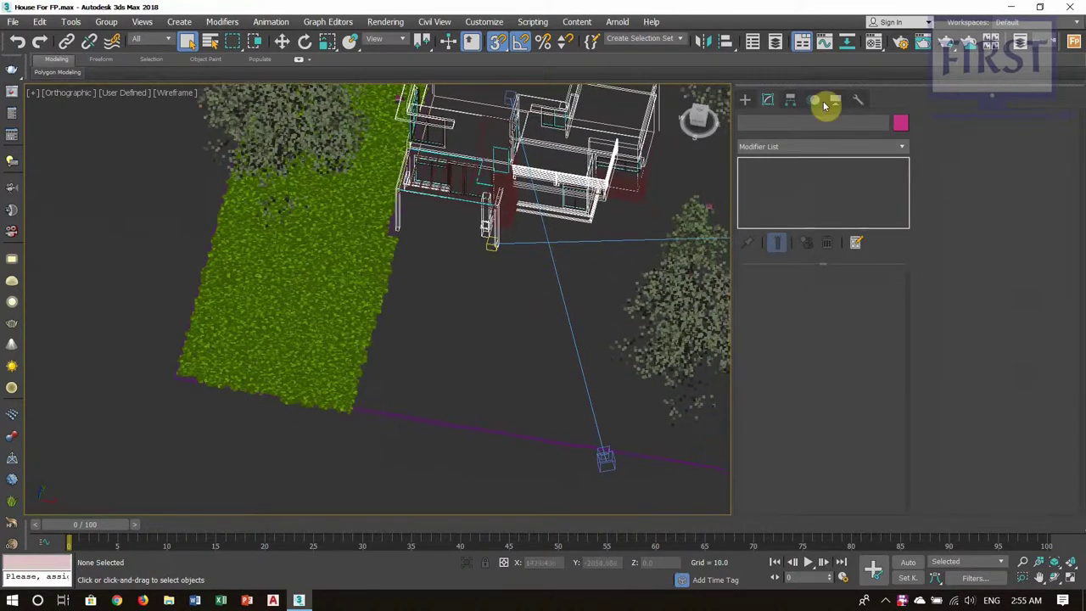
# - Draw a 600 x 260 Standard Primitives plane (Plane001) on the ground beside the lawn
pyautogui.click(745, 99)
pyautogui.click(766, 122)
pyautogui.click(745, 119)
pyautogui.click(772, 138)
pyautogui.click(785, 153)
pyautogui.click(858, 261)
pyautogui.keyDown('alt'); pyautogui.moveTo(501, 362); pyautogui.dragTo(434, 383, button='middle'); pyautogui.keyUp('alt')
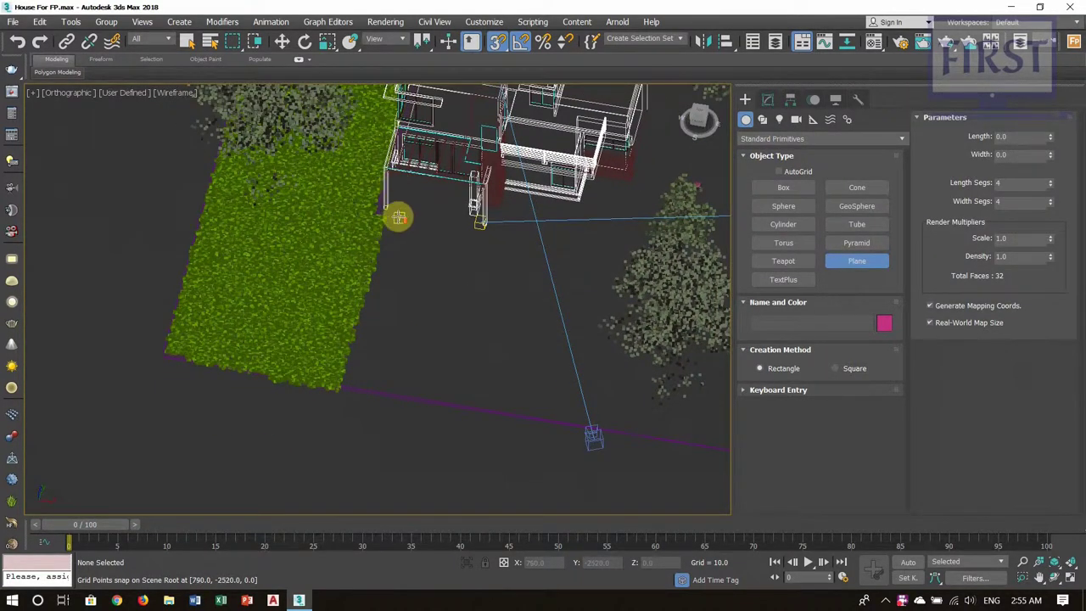
pyautogui.scroll(2, 399, 218)
pyautogui.moveTo(399, 200); pyautogui.dragTo(457, 482)
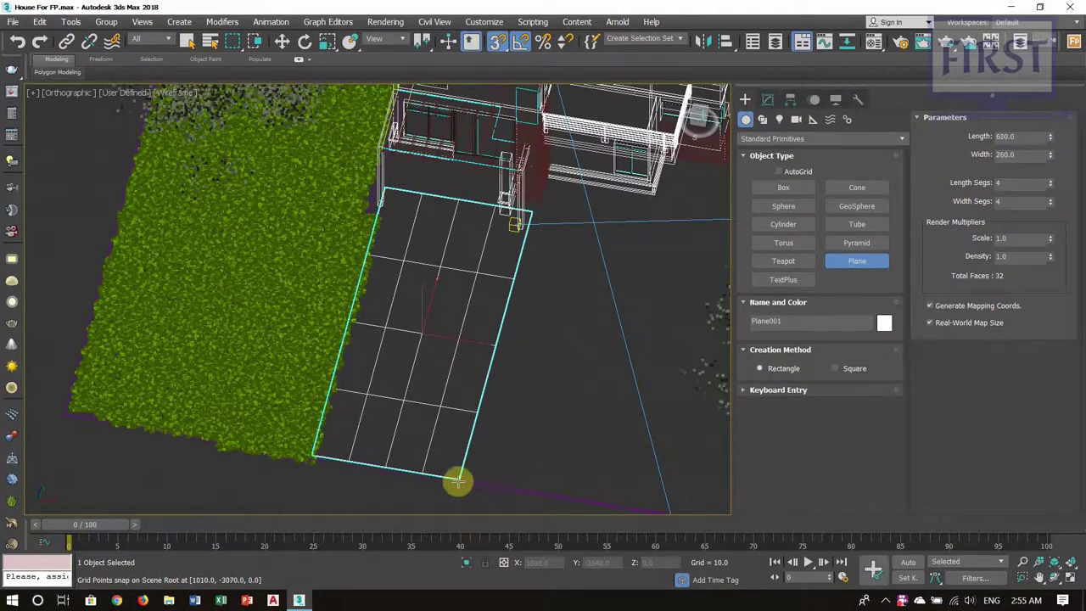
pyautogui.rightClick(495, 400)
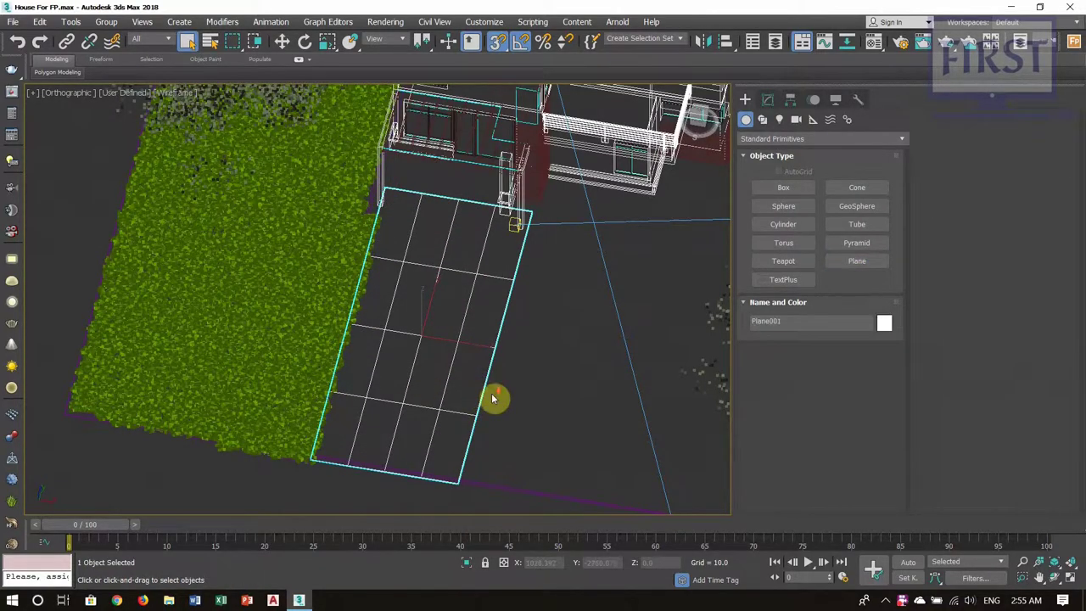
# - Return the viewport to shaded display and orbit around the new plane
pyautogui.scroll(-2, 488, 412)
pyautogui.scroll(2, 455, 424)
pyautogui.press('F3')
pyautogui.moveTo(481, 407)
pyautogui.keyDown('alt'); pyautogui.mouseDown(button='middle')
pyautogui.moveTo(514, 388)
pyautogui.moveTo(486, 377)
pyautogui.mouseUp(button='middle'); pyautogui.keyUp('alt')
pyautogui.scroll(2, 533, 392)
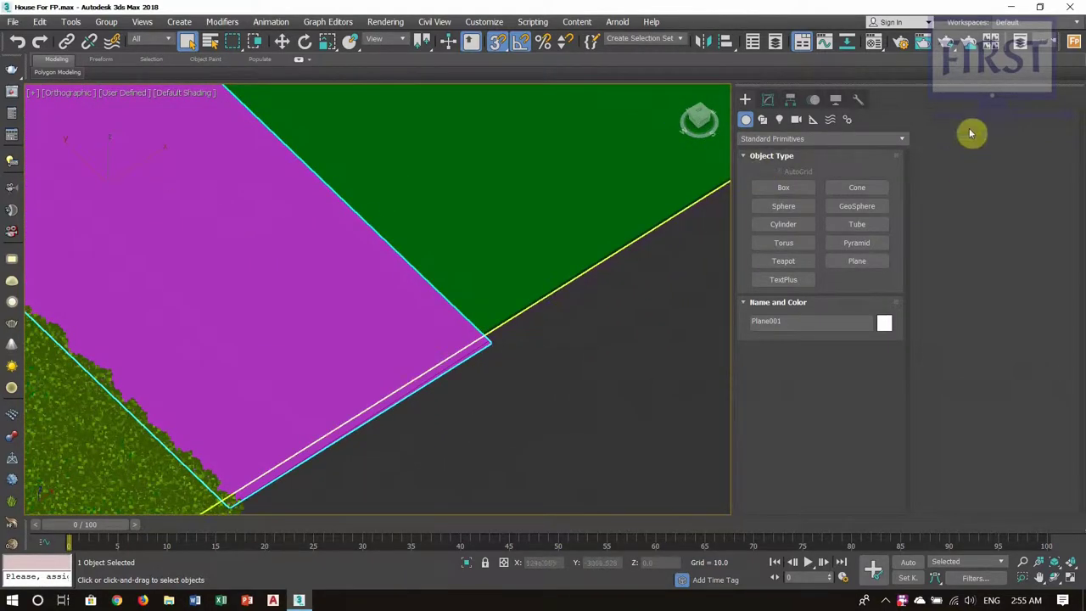
# - Choose the Maple leaves preset from the Forest Pack library's Leaves category
pyautogui.click(1074, 44)
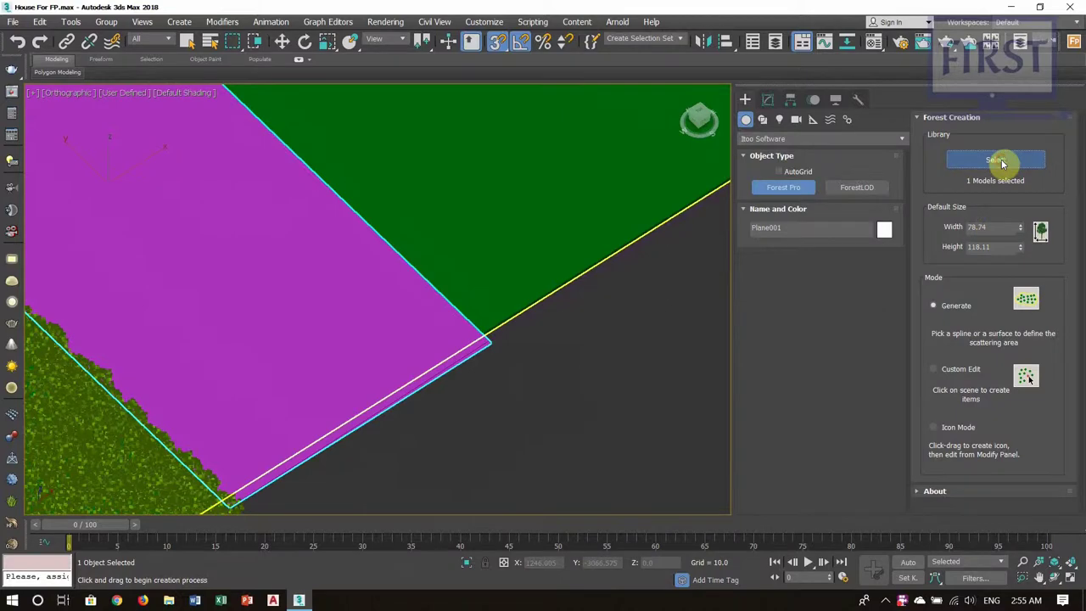
pyautogui.click(996, 160)
pyautogui.click(451, 217)
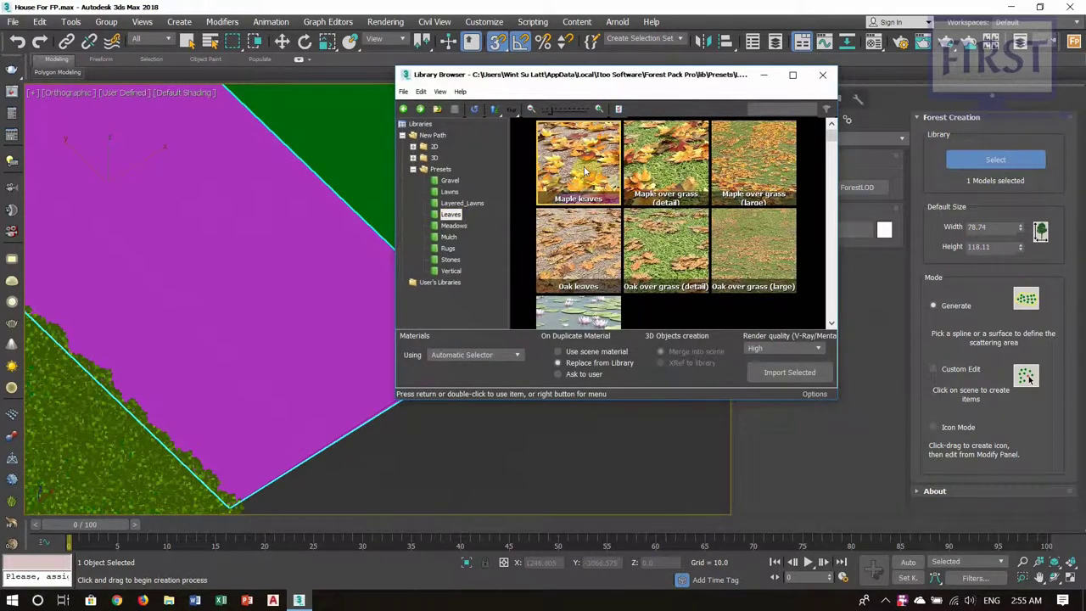
pyautogui.click(674, 263)
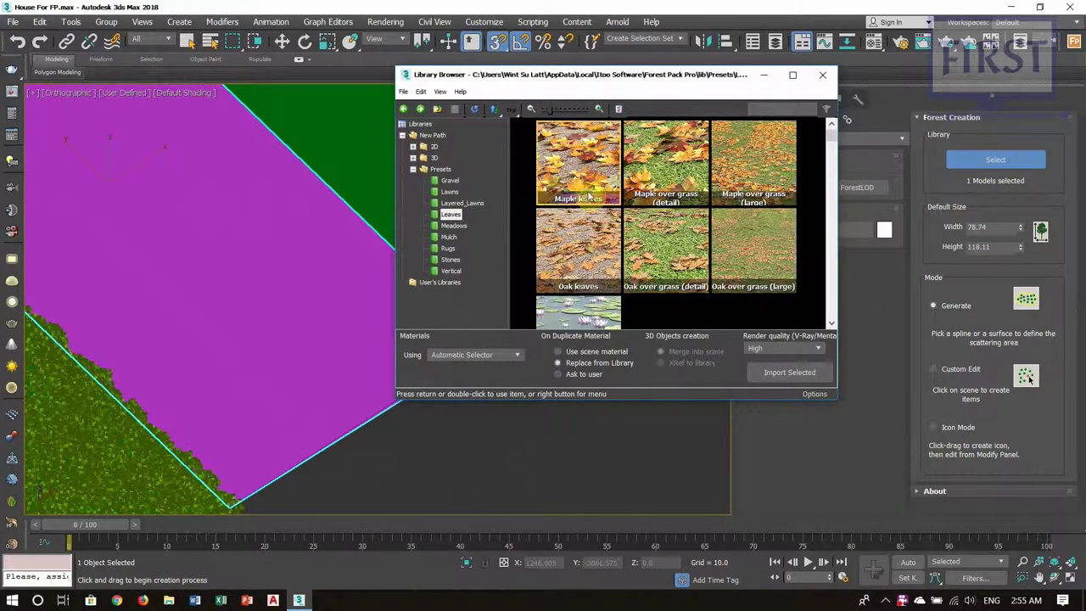
pyautogui.doubleClick(595, 165)
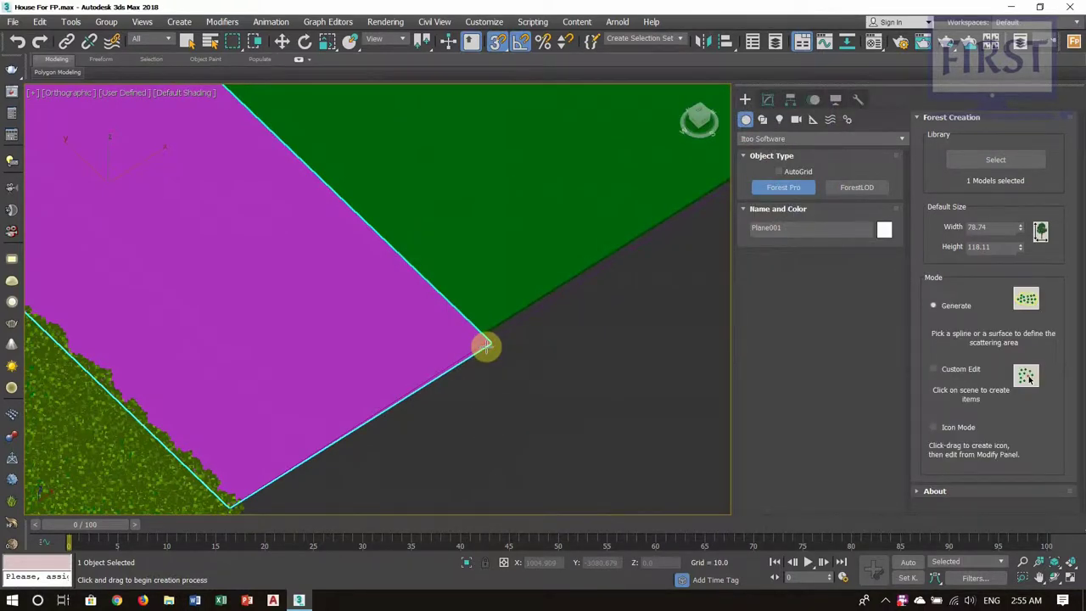
# - Scatter the leaves over Plane001, accepting the units rescale, and inspect the covered strip
pyautogui.moveTo(485, 345); pyautogui.dragTo(538, 351, button='middle')
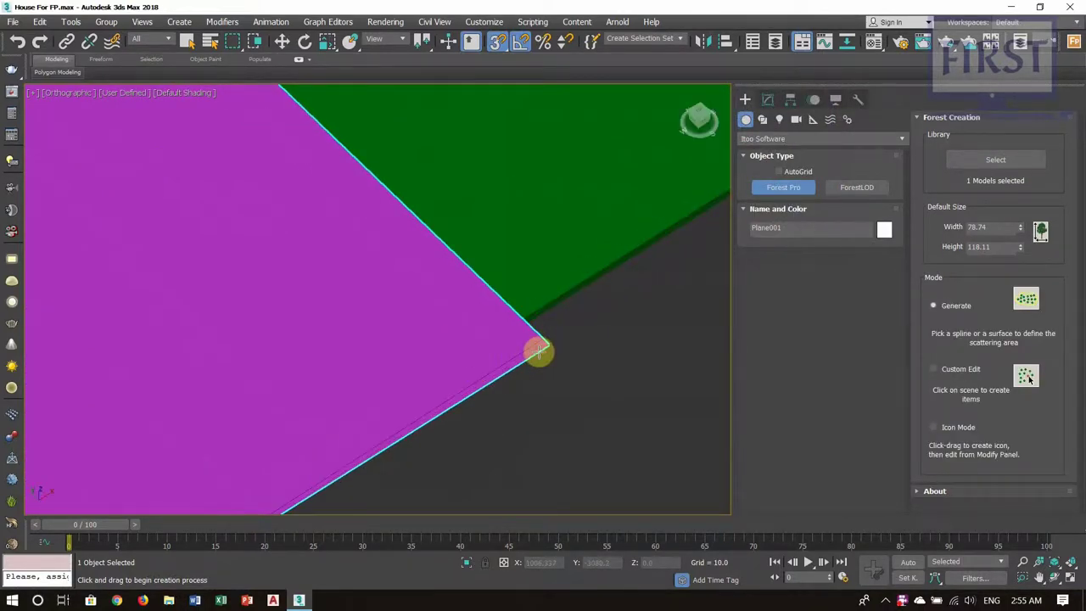
pyautogui.scroll(-2, 538, 352)
pyautogui.keyDown('alt'); pyautogui.moveTo(516, 380); pyautogui.dragTo(461, 422, button='middle'); pyautogui.keyUp('alt')
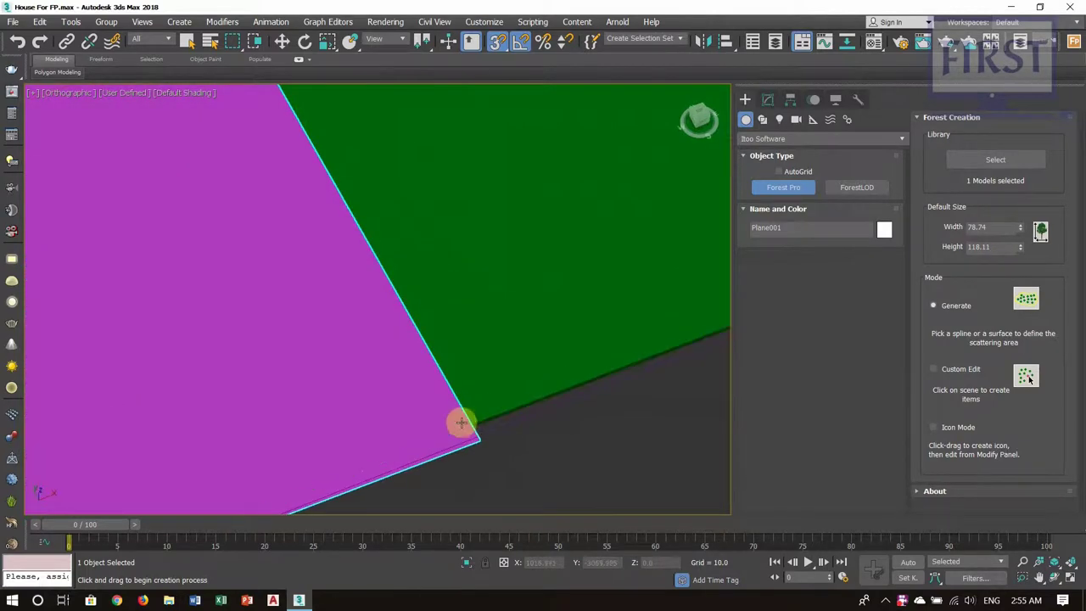
pyautogui.click(460, 423)
pyautogui.click(551, 381)
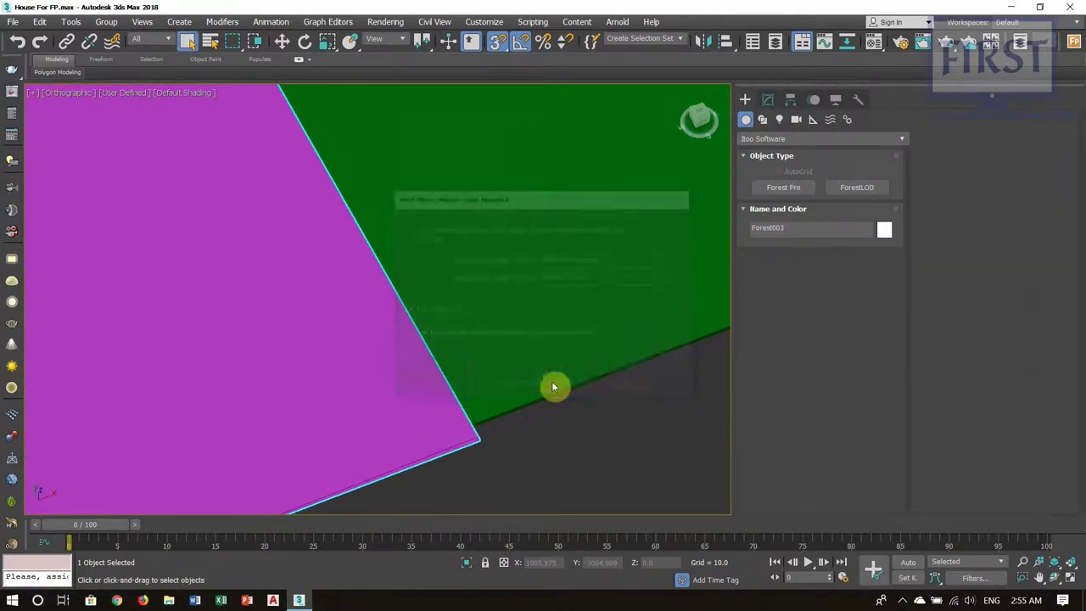
pyautogui.click(543, 383)
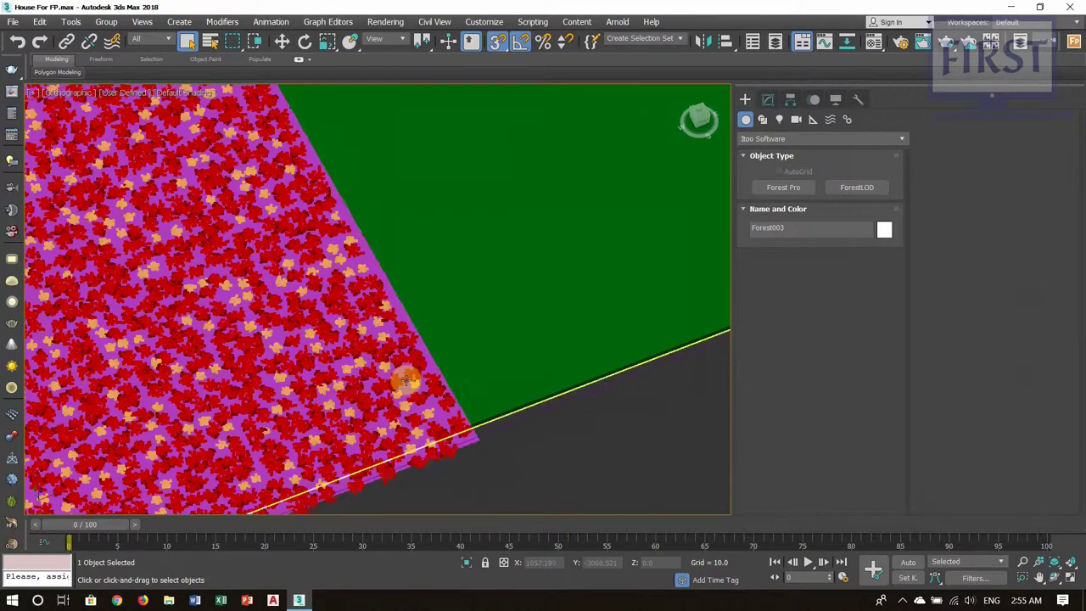
pyautogui.scroll(-3, 403, 383)
pyautogui.moveTo(404, 383)
pyautogui.keyDown('alt'); pyautogui.mouseDown(button='middle')
pyautogui.moveTo(342, 347)
pyautogui.moveTo(400, 376)
pyautogui.moveTo(315, 376)
pyautogui.moveTo(468, 364)
pyautogui.moveTo(286, 328)
pyautogui.mouseUp(button='middle'); pyautogui.keyUp('alt')
pyautogui.scroll(3, 396, 330)
pyautogui.moveTo(363, 304)
pyautogui.mouseDown(button='middle')
pyautogui.moveTo(438, 294)
pyautogui.moveTo(449, 308)
pyautogui.moveTo(289, 316)
pyautogui.mouseUp(button='middle')
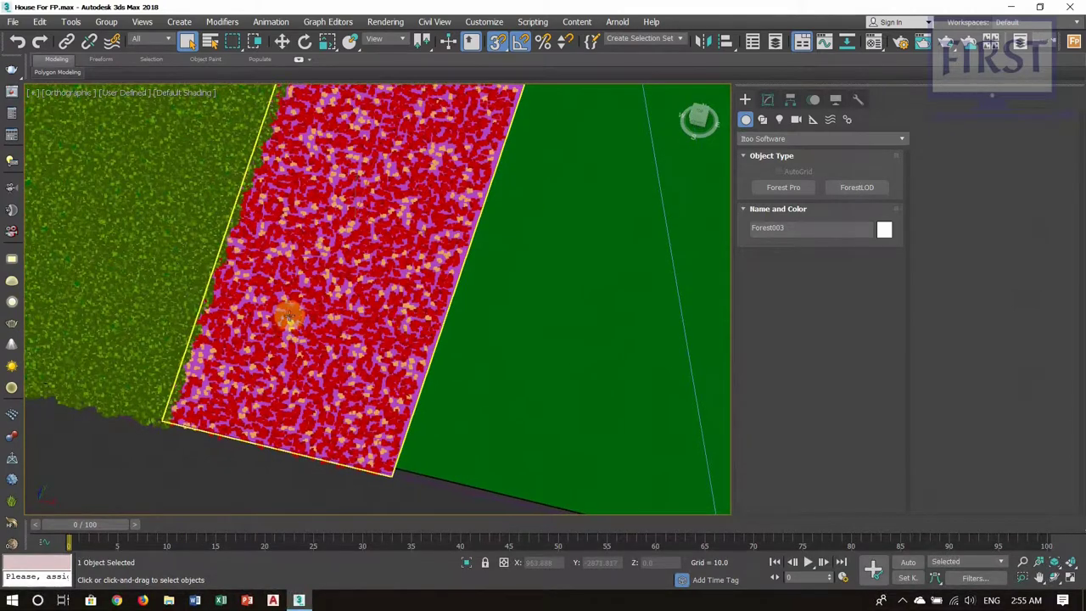
pyautogui.moveTo(386, 319)
pyautogui.keyDown('alt'); pyautogui.mouseDown(button='middle')
pyautogui.moveTo(396, 317)
pyautogui.moveTo(371, 313)
pyautogui.mouseUp(button='middle'); pyautogui.keyUp('alt')
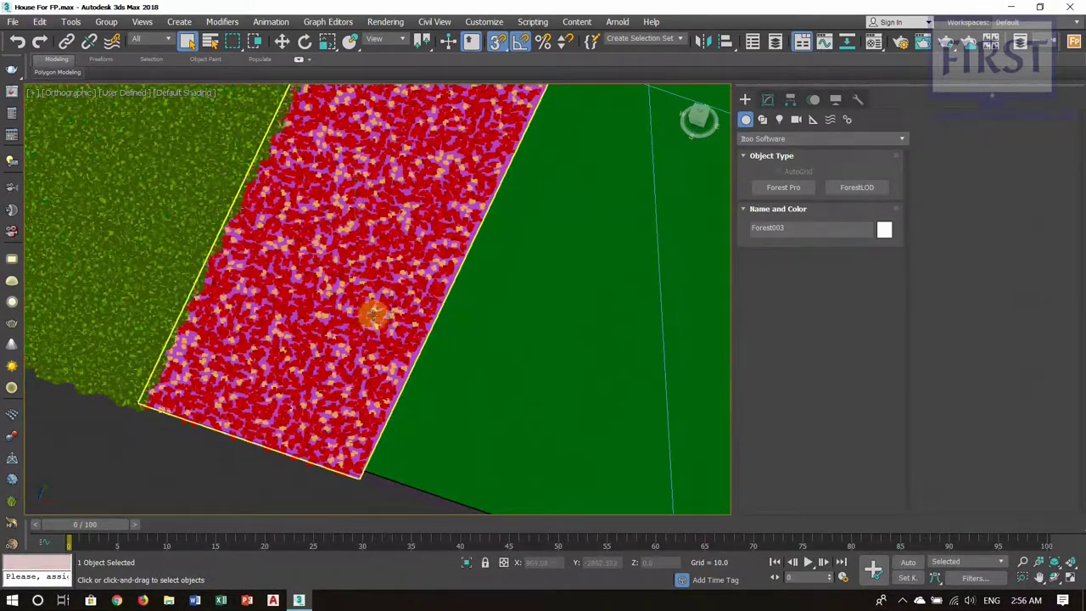
# - Add a New paint area in Forest003's Areas rollout
pyautogui.click(768, 99)
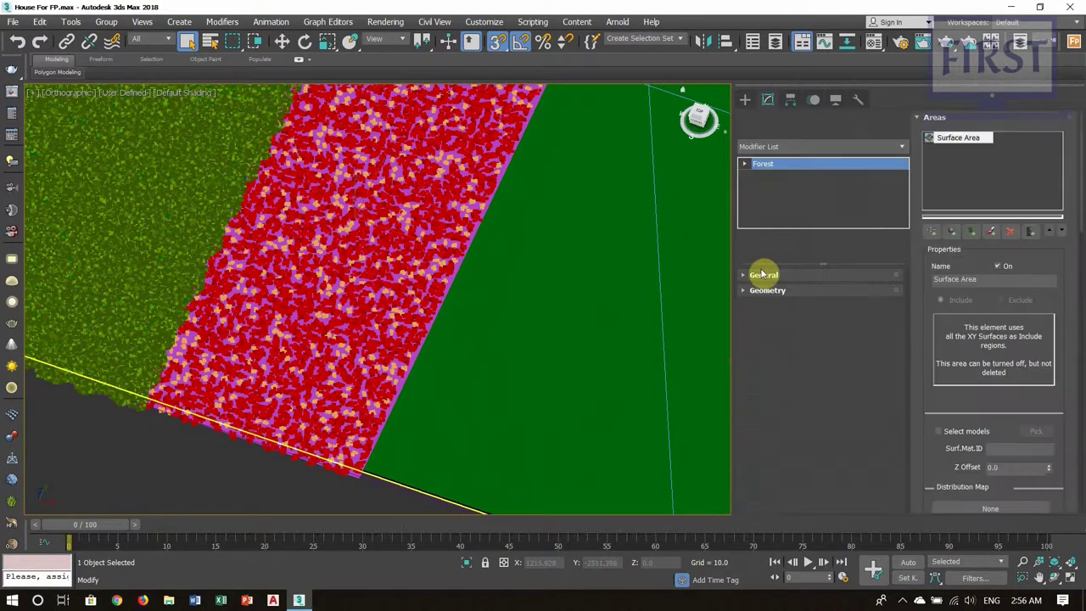
pyautogui.click(921, 119)
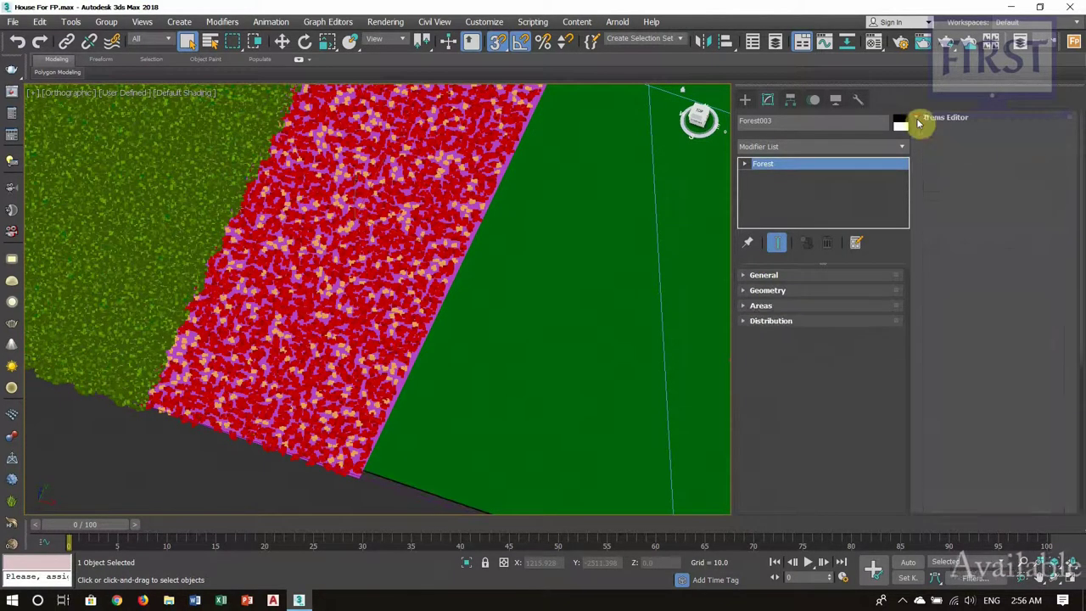
pyautogui.click(745, 308)
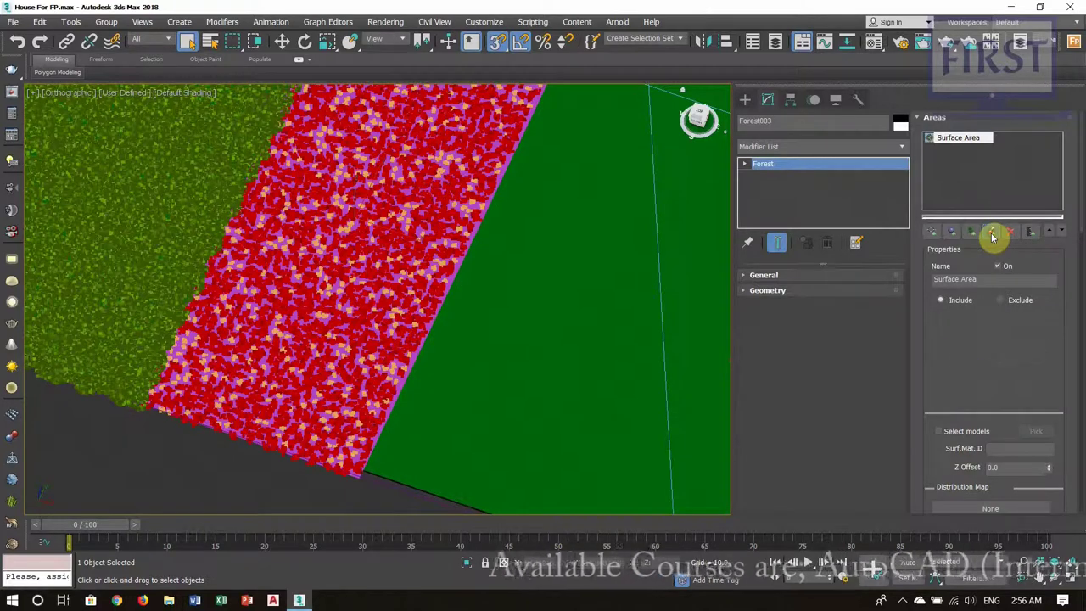
pyautogui.click(993, 236)
# - Turn off the Surface Area and enable Preview Falloff on the New paint area
pyautogui.click(962, 150)
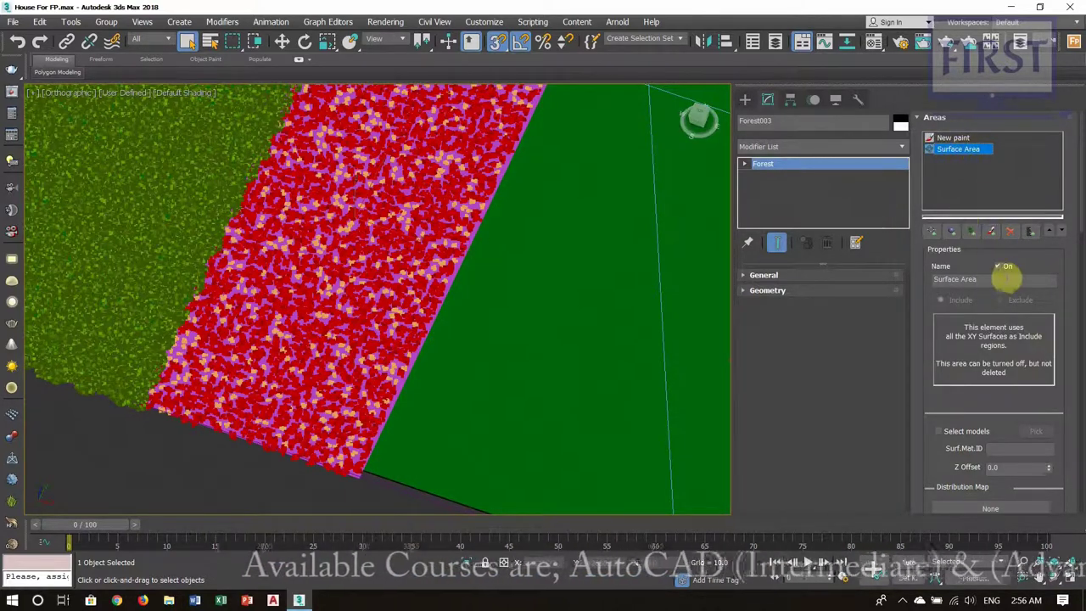
pyautogui.click(999, 268)
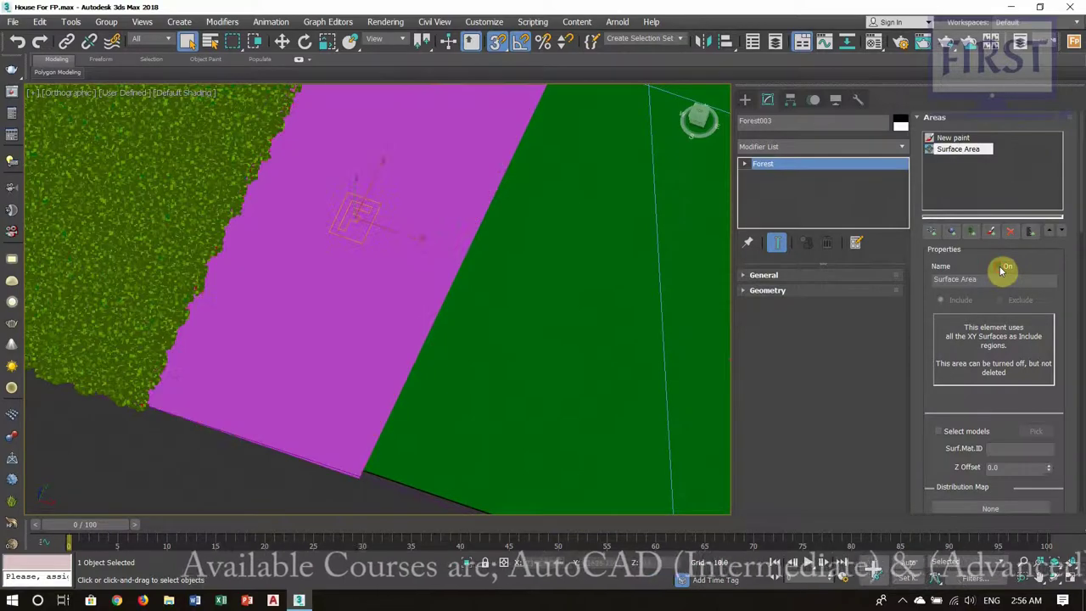
pyautogui.click(950, 138)
pyautogui.click(957, 355)
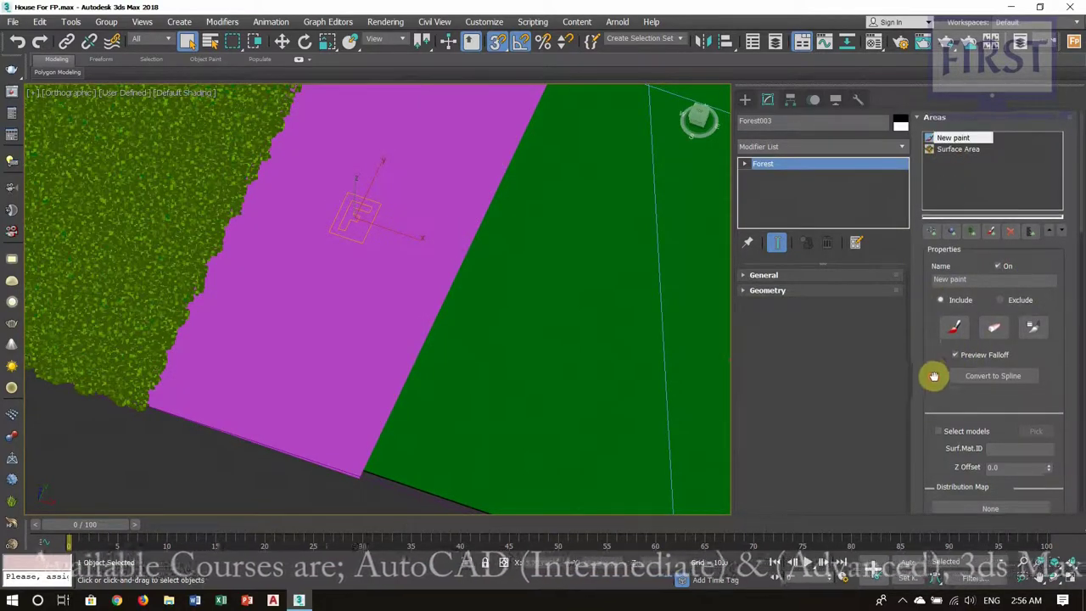
pyautogui.click(1032, 333)
# - Set the paint brush's Max. Size to 50 in Painter Options
pyautogui.doubleClick(248, 77)
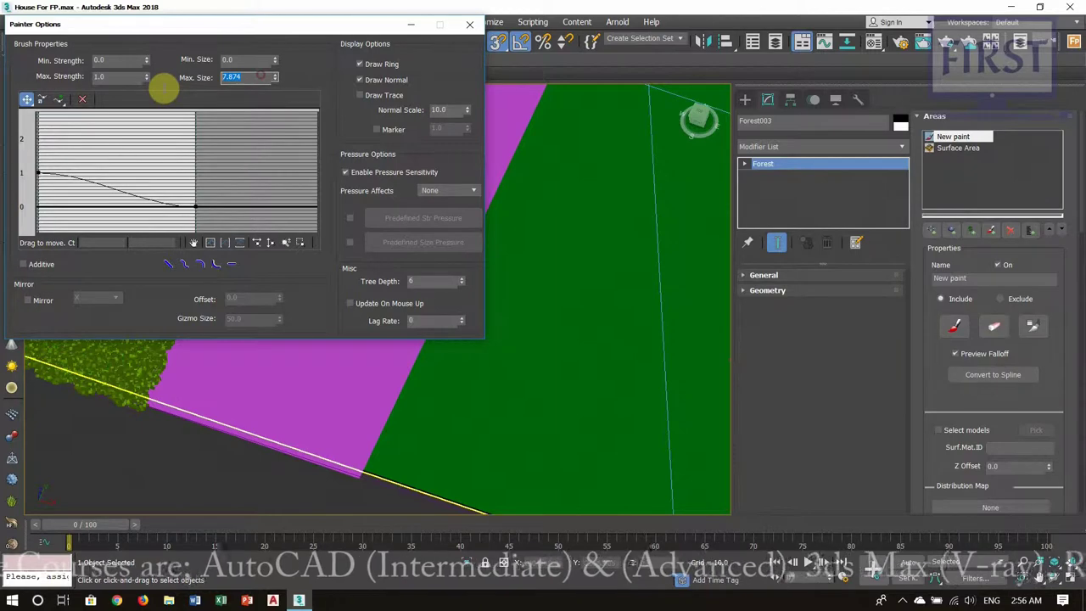
pyautogui.write('20')
pyautogui.click(318, 241)
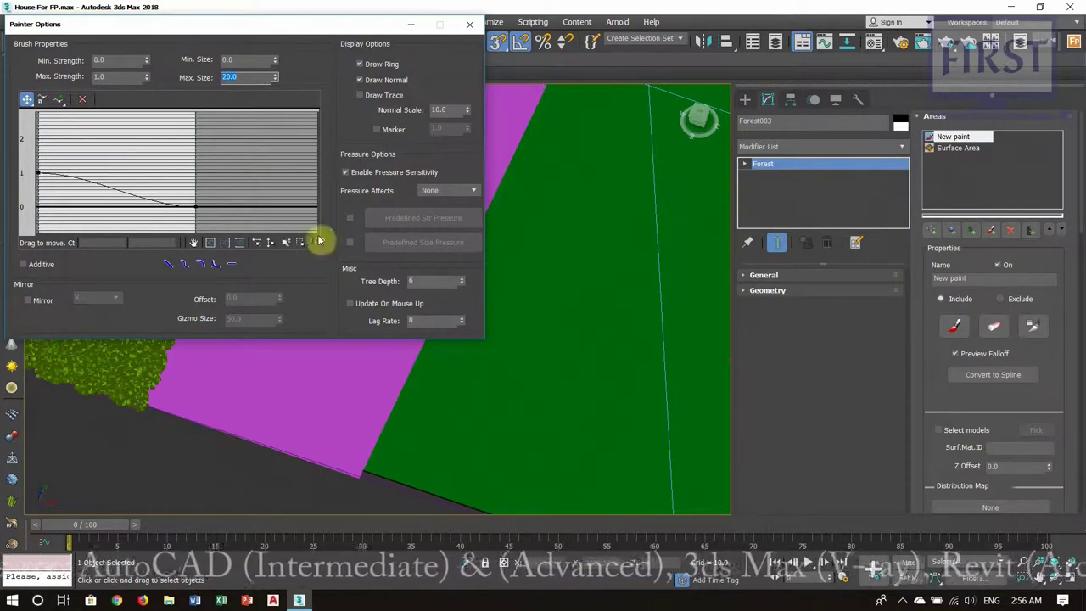
pyautogui.click(471, 25)
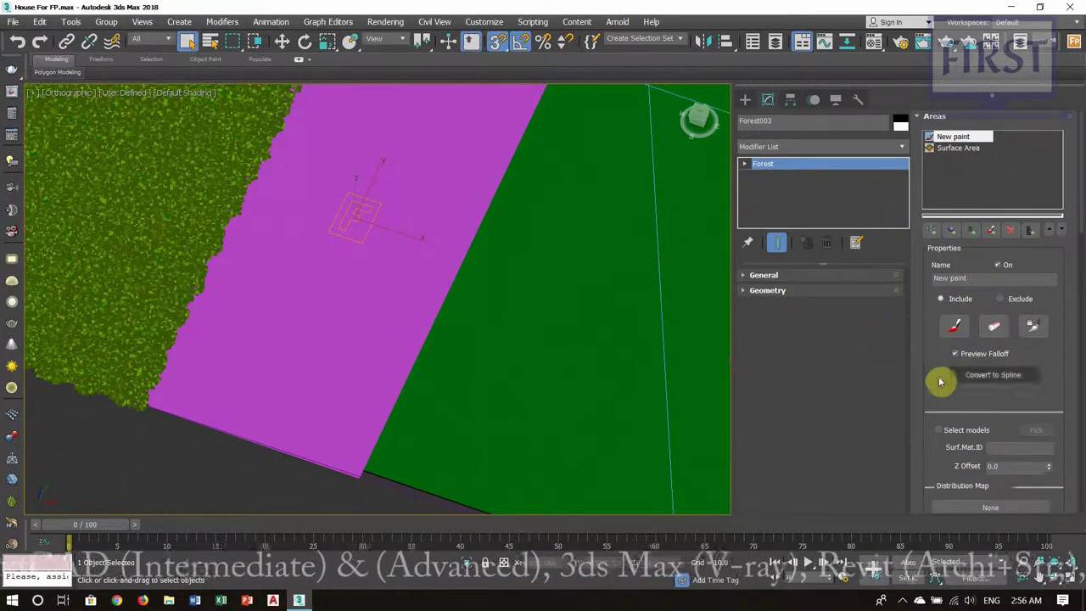
pyautogui.click(954, 331)
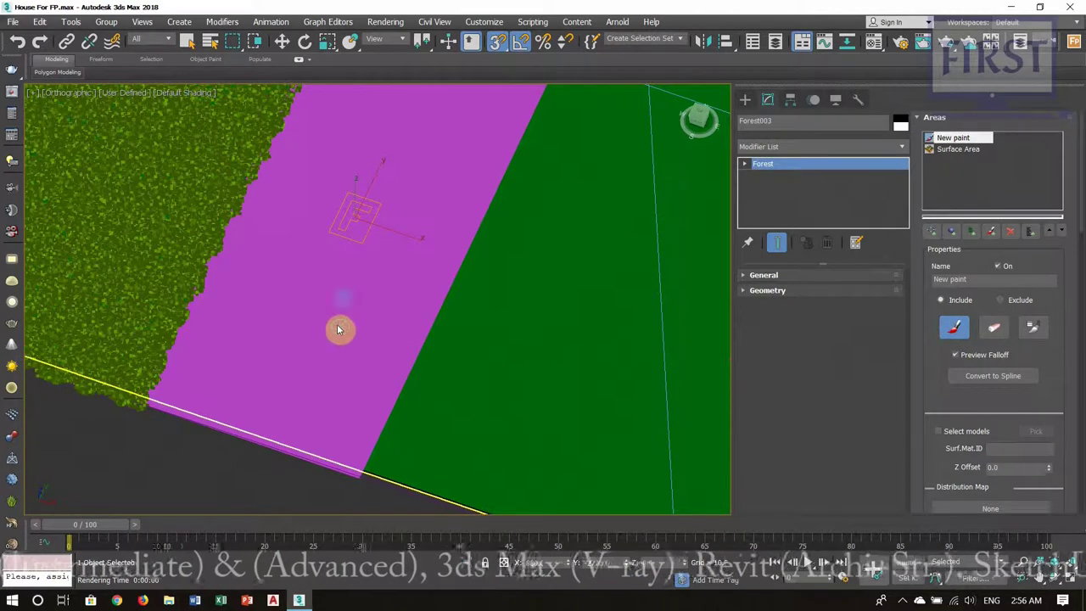
pyautogui.click(1033, 327)
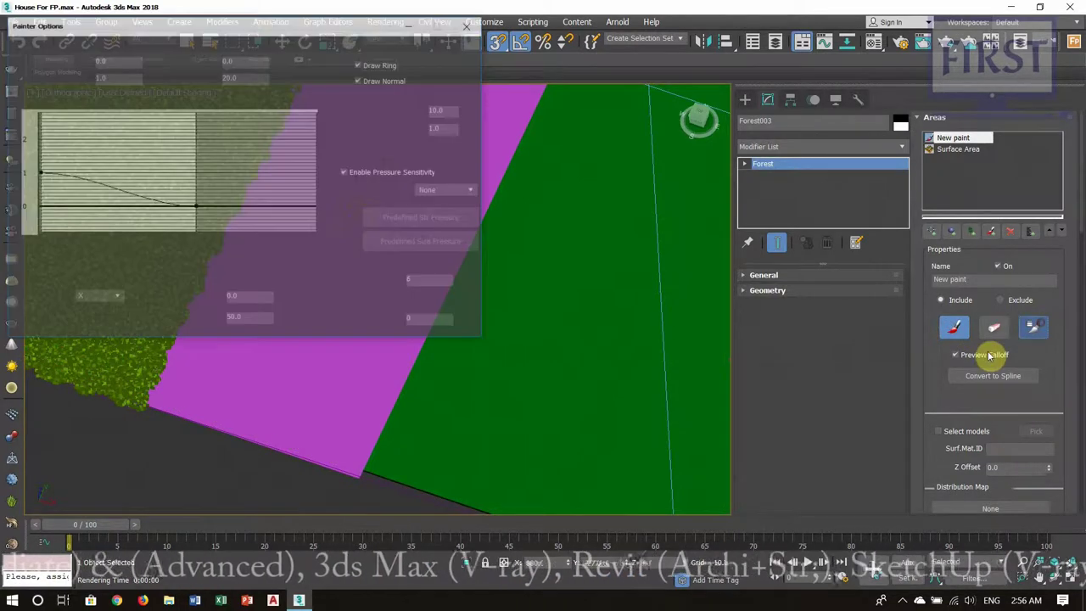
pyautogui.doubleClick(242, 77)
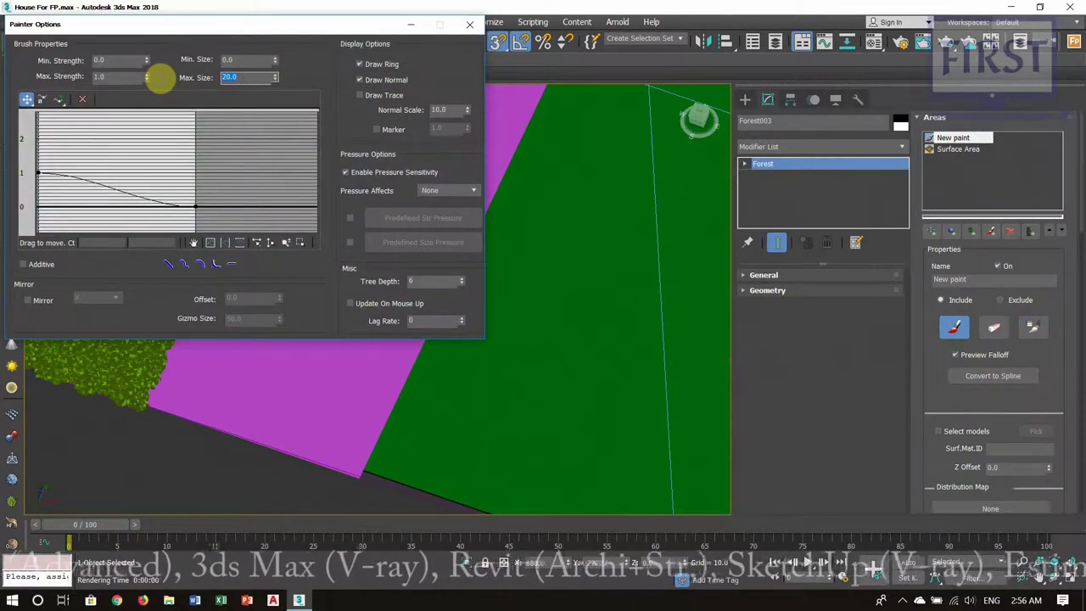
pyautogui.click(469, 24)
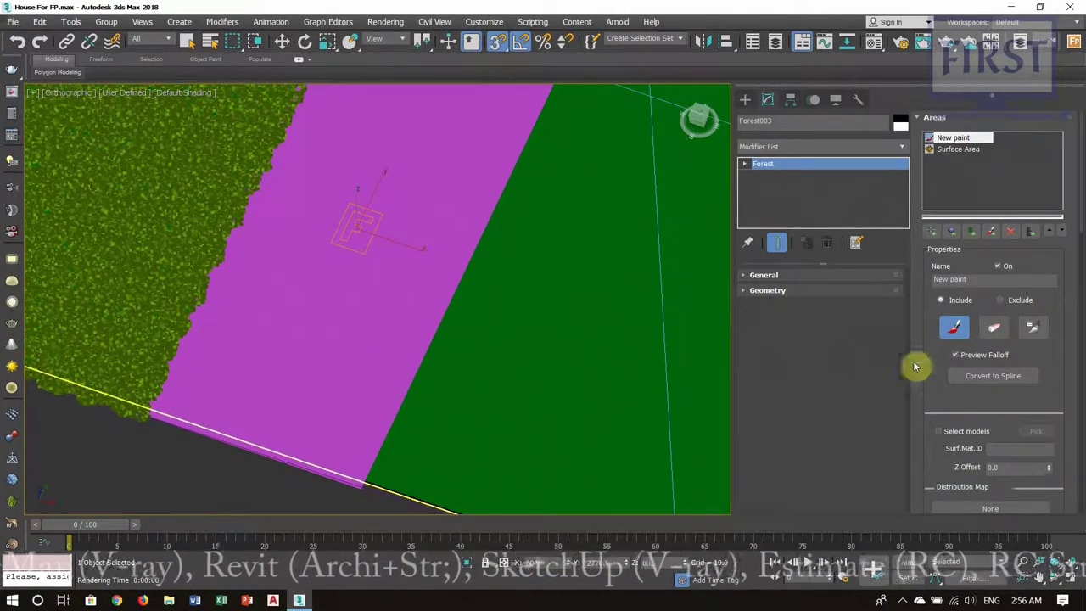
# - Paint red leaves along the magenta strip's left and lower edges
pyautogui.click(949, 336)
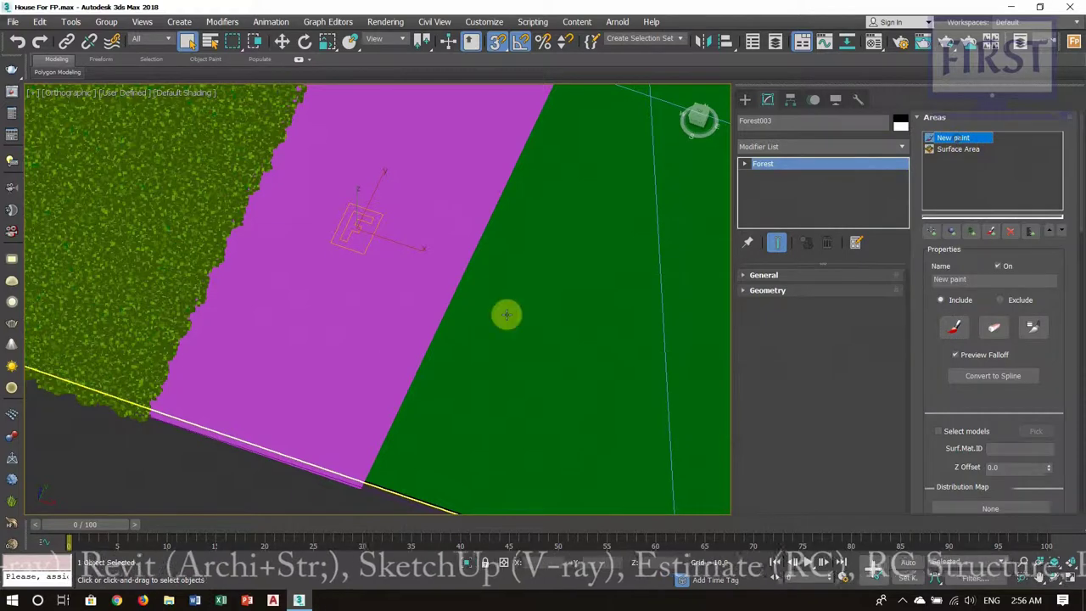
pyautogui.keyDown('alt'); pyautogui.moveTo(504, 313); pyautogui.dragTo(340, 354, button='middle'); pyautogui.keyUp('alt')
pyautogui.click(952, 329)
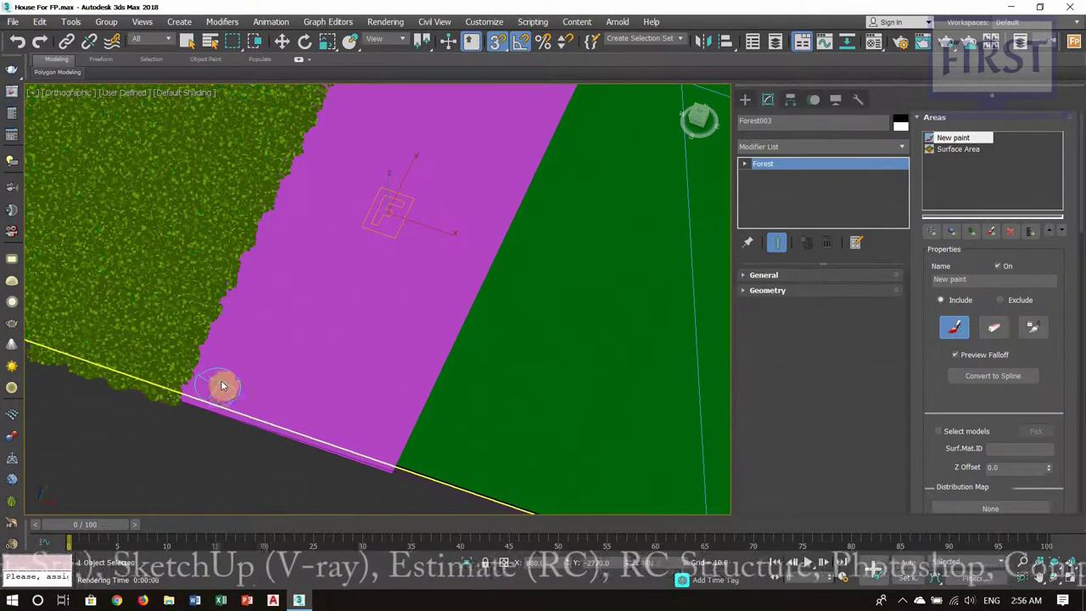
pyautogui.moveTo(222, 386); pyautogui.dragTo(323, 182)
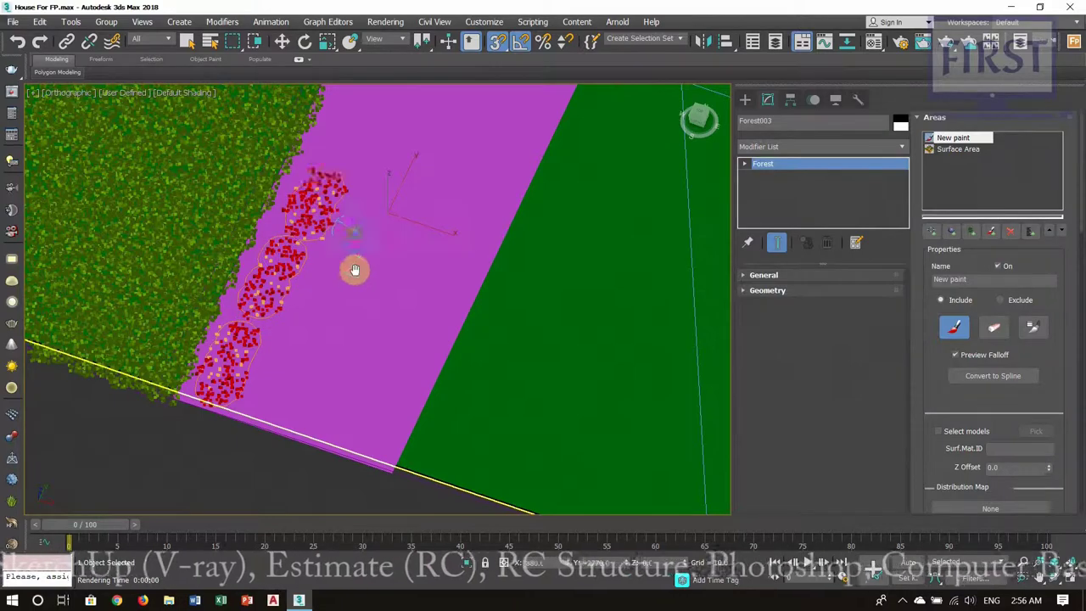
pyautogui.moveTo(355, 270); pyautogui.dragTo(351, 246, button='middle')
pyautogui.moveTo(416, 286); pyautogui.dragTo(303, 325, button='middle')
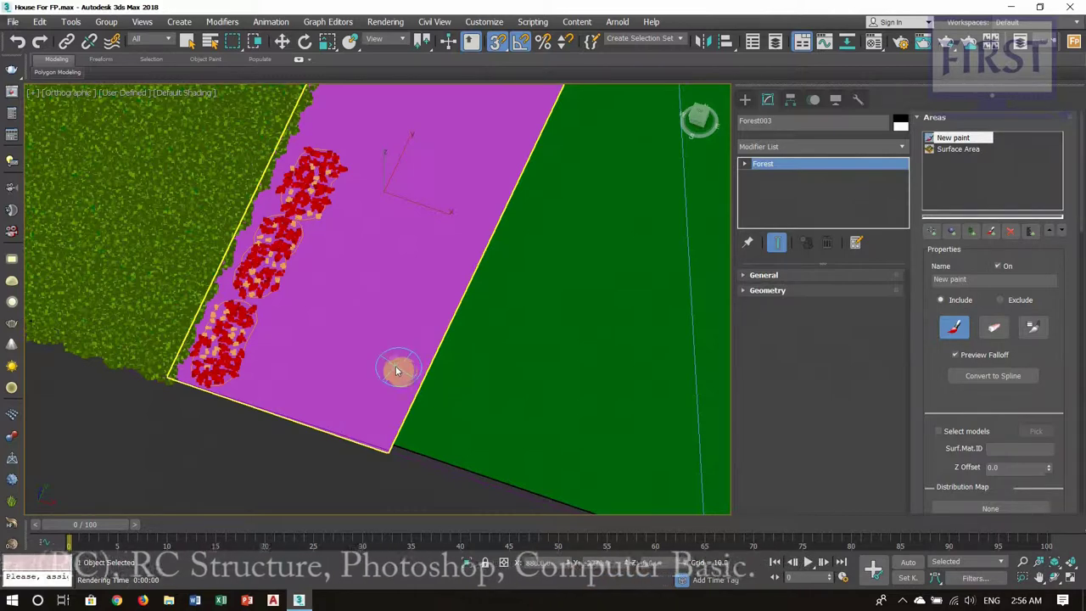
pyautogui.moveTo(383, 334); pyautogui.dragTo(388, 354, button='middle')
pyautogui.moveTo(319, 446); pyautogui.dragTo(383, 428)
# - Paint scattered leaf clusters across the middle, upper end and right edge of the strip
pyautogui.click(397, 233)
pyautogui.moveTo(431, 223); pyautogui.dragTo(444, 294, button='middle')
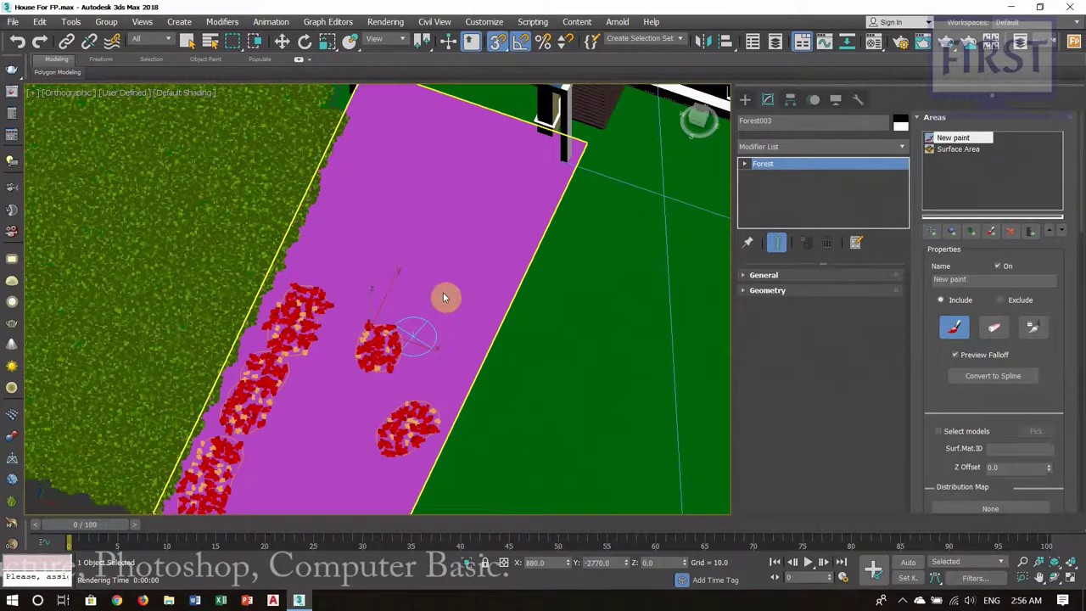
pyautogui.click(456, 280)
pyautogui.click(396, 196)
pyautogui.moveTo(476, 157); pyautogui.dragTo(559, 175)
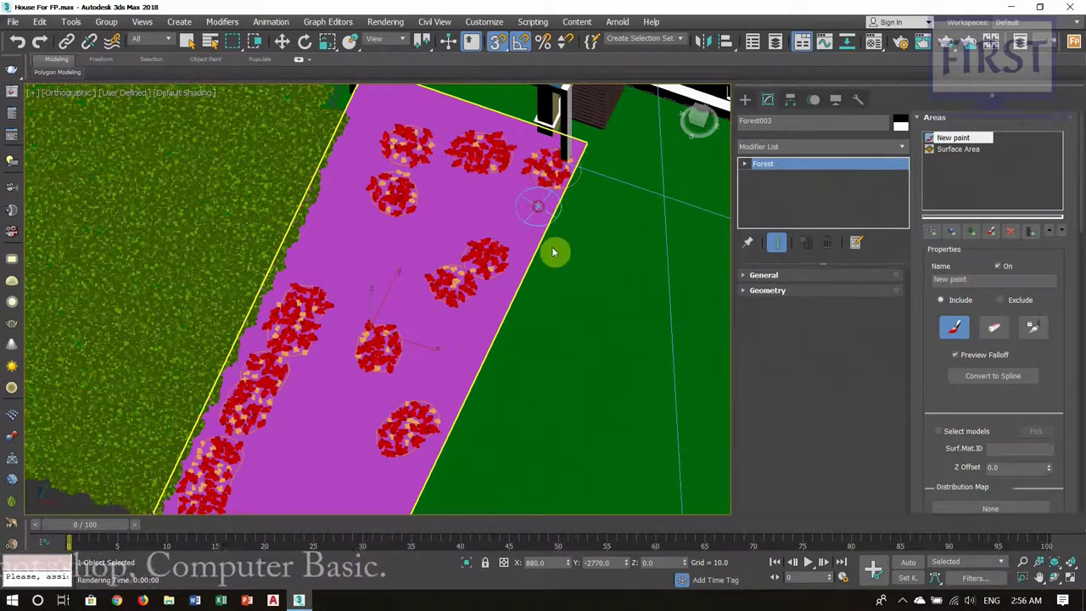
pyautogui.click(552, 252)
pyautogui.moveTo(921, 397)
pyautogui.mouseDown()
pyautogui.moveTo(921, 93)
pyautogui.moveTo(917, 42)
pyautogui.moveTo(909, 48)
pyautogui.mouseUp()
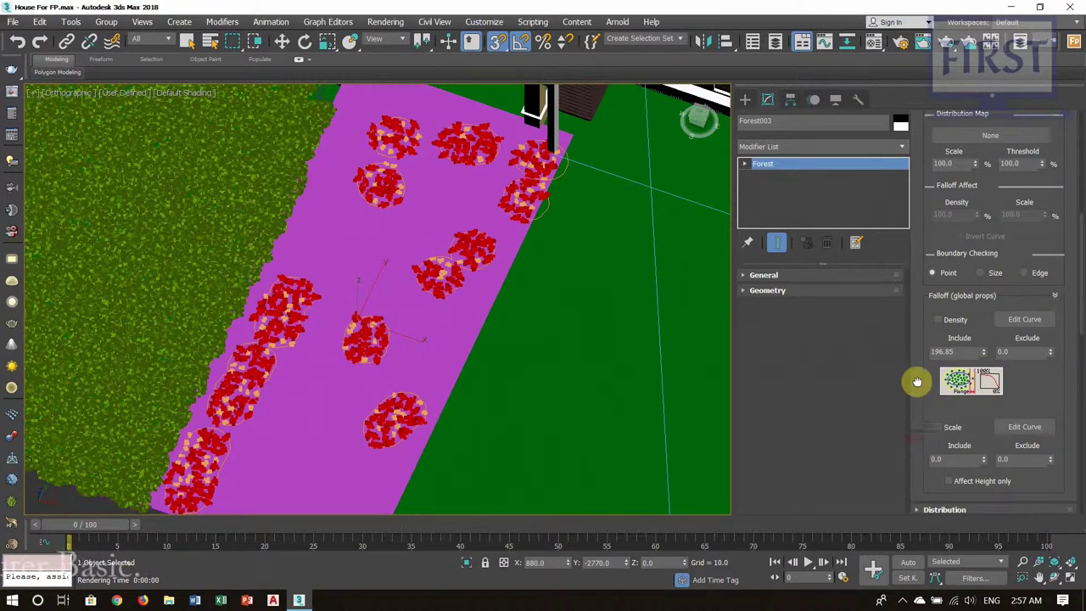
# - Expand the Forest distribution settings and adjust their values
pyautogui.scroll(-4, 917, 381)
pyautogui.click(921, 353)
pyautogui.moveTo(917, 390)
pyautogui.mouseDown()
pyautogui.moveTo(918, 267)
pyautogui.moveTo(902, 179)
pyautogui.moveTo(922, 393)
pyautogui.mouseUp()
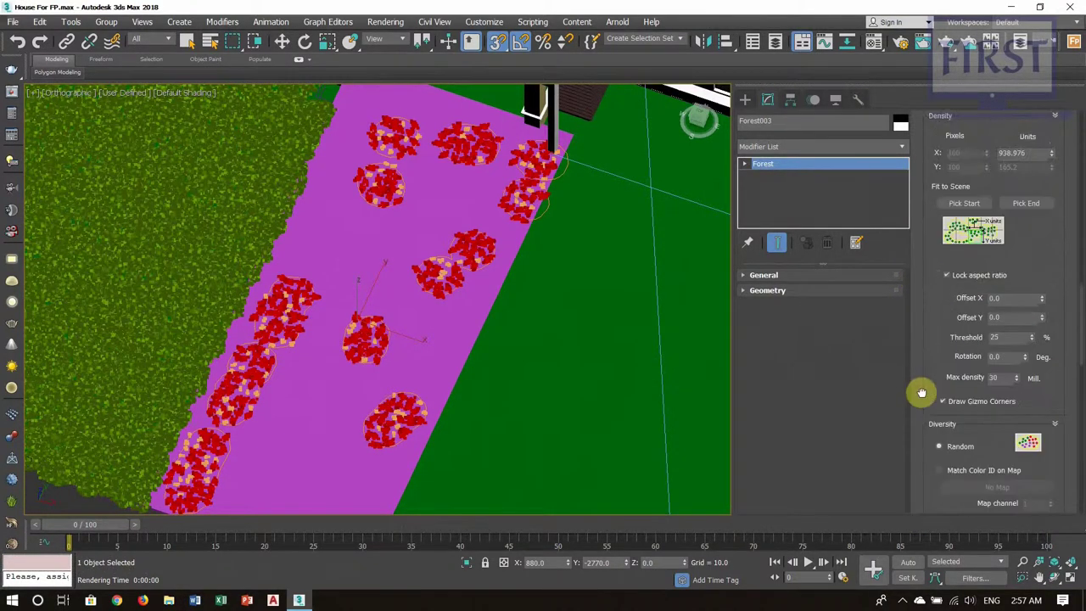
pyautogui.moveTo(950, 308); pyautogui.dragTo(941, 435)
# - Make the scattered leaves sparser by setting the density spacing to 1802.835
pyautogui.scroll(2, 940, 436)
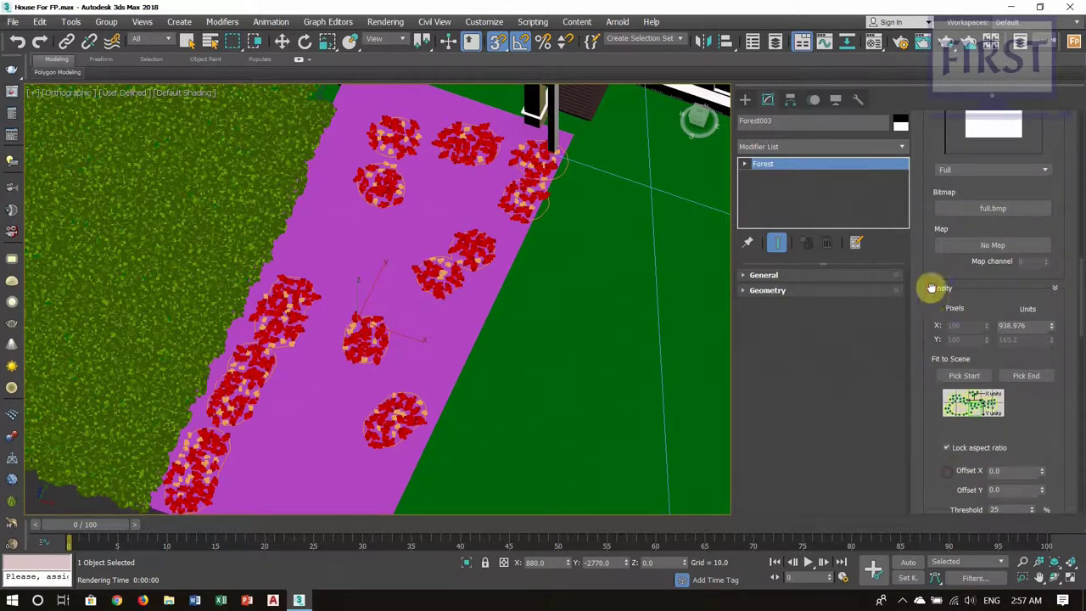
pyautogui.scroll(1, 931, 288)
pyautogui.moveTo(1052, 371); pyautogui.dragTo(1043, 304)
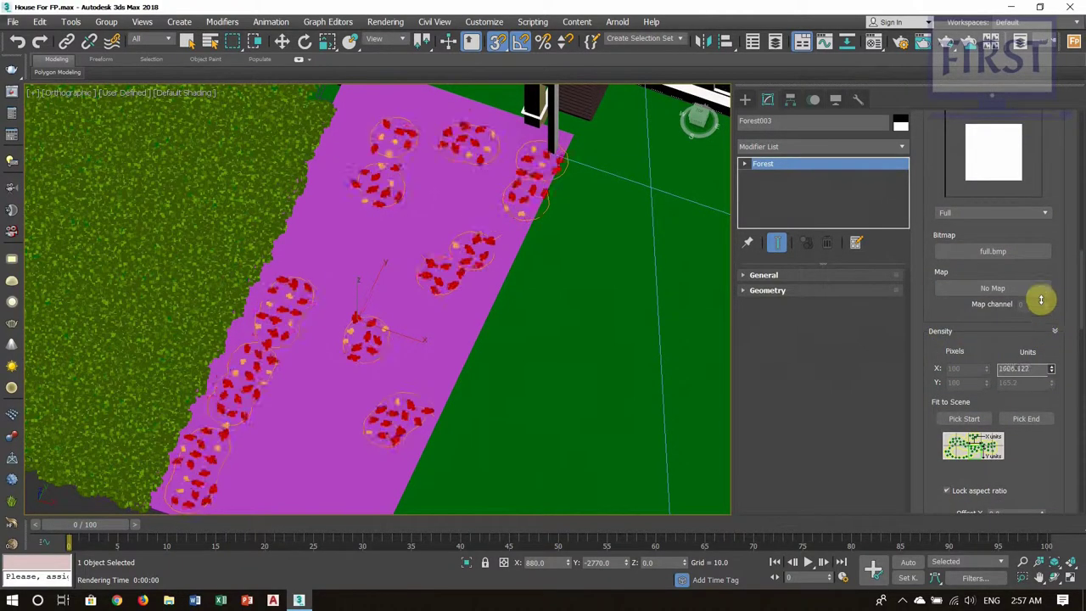
pyautogui.moveTo(1042, 297); pyautogui.dragTo(1043, 310)
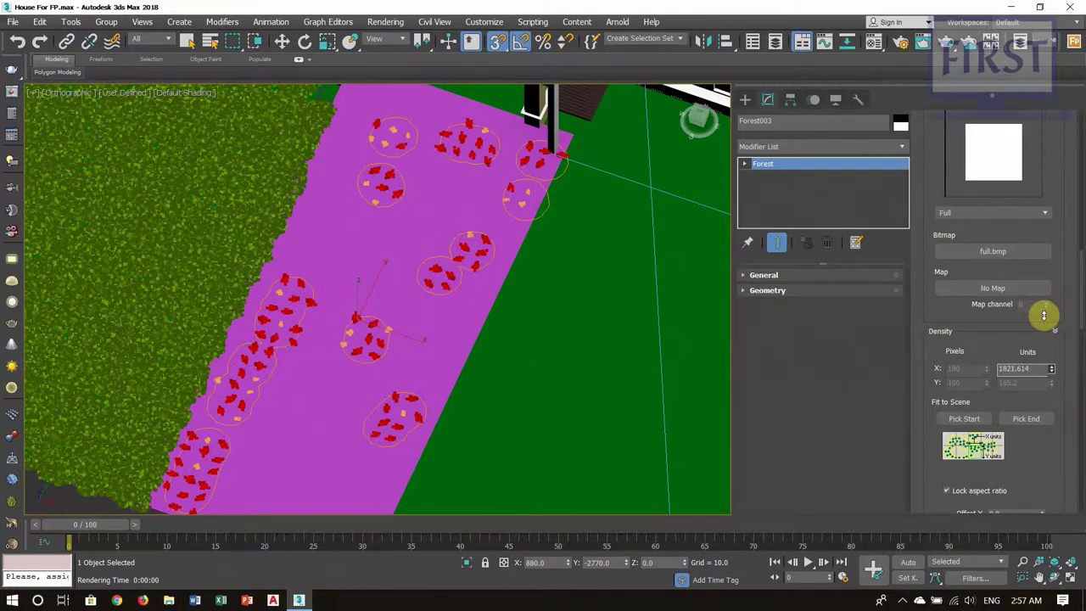
# - Switch the Forest leaf-painting brush to erase mode
pyautogui.scroll(-3, 437, 386)
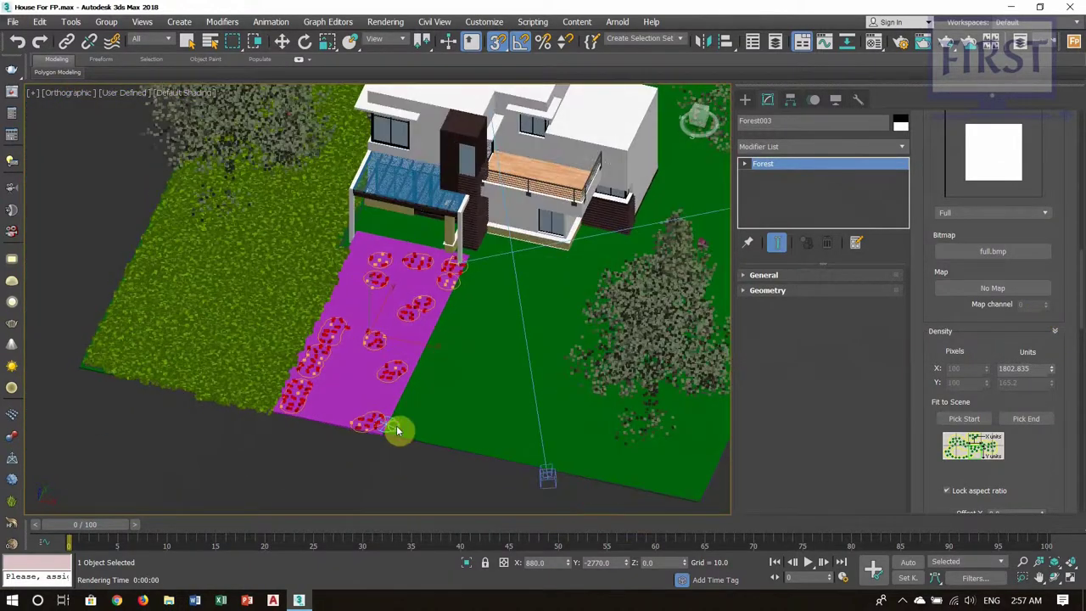
pyautogui.scroll(3, 398, 429)
pyautogui.scroll(2, 408, 415)
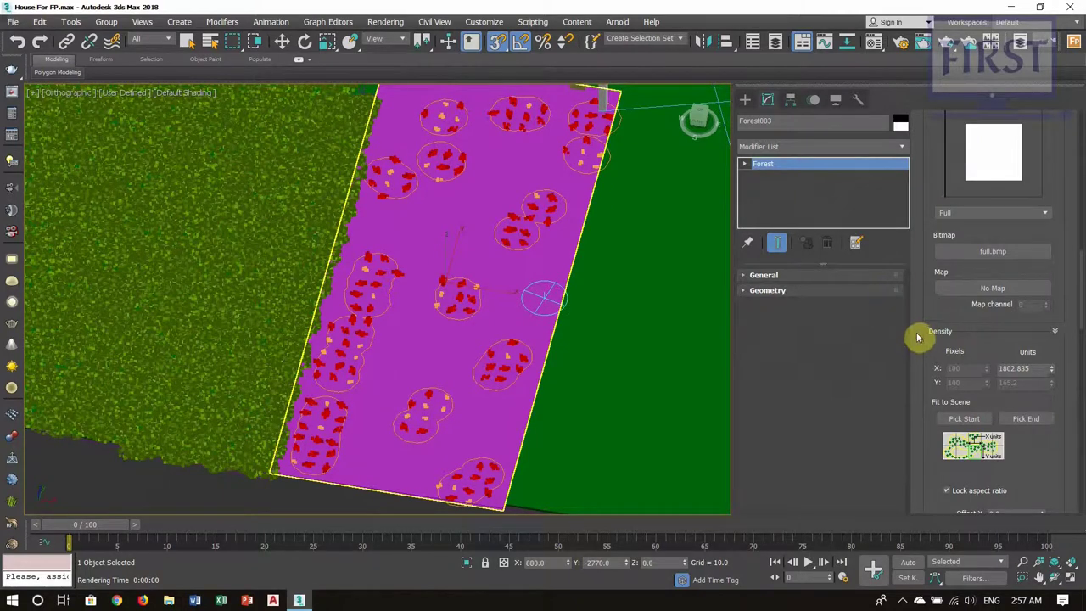
pyautogui.scroll(5, 922, 301)
pyautogui.scroll(2, 933, 233)
pyautogui.scroll(1, 929, 230)
pyautogui.scroll(2, 928, 213)
pyautogui.scroll(2, 928, 183)
pyautogui.scroll(5, 927, 169)
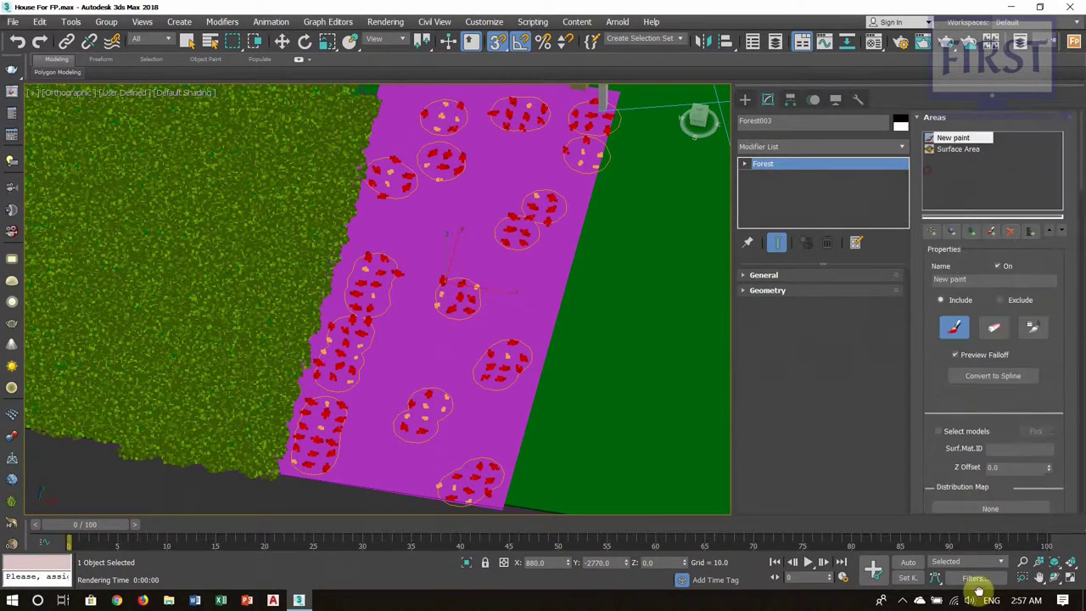
pyautogui.click(993, 328)
# - Erase stray leaves along the plane's edge and top
pyautogui.moveTo(375, 400)
pyautogui.mouseDown()
pyautogui.moveTo(332, 408)
pyautogui.moveTo(393, 314)
pyautogui.moveTo(490, 318)
pyautogui.moveTo(458, 301)
pyautogui.mouseUp()
pyautogui.moveTo(478, 200)
pyautogui.mouseDown()
pyautogui.moveTo(461, 165)
pyautogui.moveTo(514, 138)
pyautogui.mouseUp()
pyautogui.moveTo(515, 138)
pyautogui.keyDown('alt'); pyautogui.mouseDown(button='middle')
pyautogui.moveTo(499, 438)
pyautogui.moveTo(493, 417)
pyautogui.moveTo(473, 407)
pyautogui.moveTo(468, 380)
pyautogui.moveTo(473, 438)
pyautogui.moveTo(619, 396)
pyautogui.moveTo(642, 424)
pyautogui.moveTo(552, 414)
pyautogui.moveTo(521, 439)
pyautogui.moveTo(515, 428)
pyautogui.moveTo(546, 437)
pyautogui.moveTo(495, 418)
pyautogui.moveTo(500, 447)
pyautogui.mouseUp(button='middle'); pyautogui.keyUp('alt')
pyautogui.scroll(-2, 452, 409)
pyautogui.scroll(-10, 439, 455)
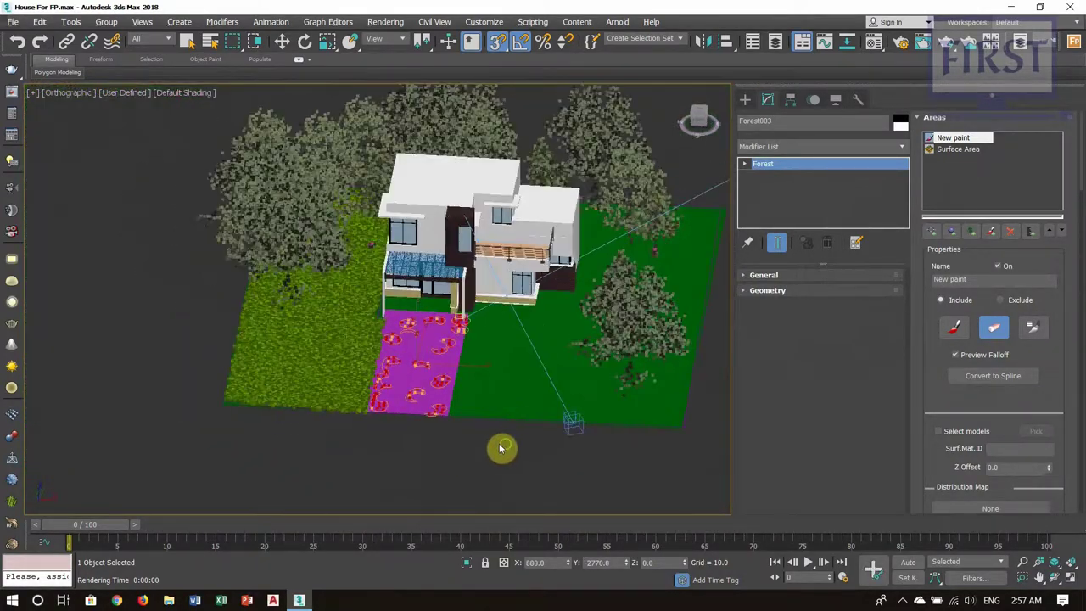
# - Look through VRayCam001 with the safe frame shown and start a test render
pyautogui.press('c')
pyautogui.hotkey('shift', 'f')
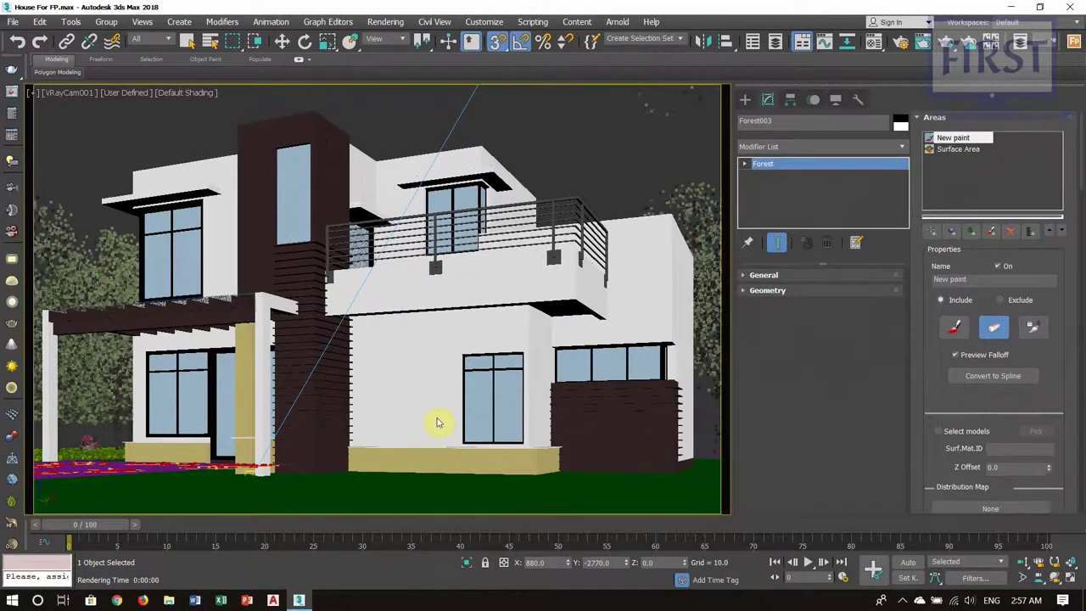
pyautogui.hotkey('shift', 'q')
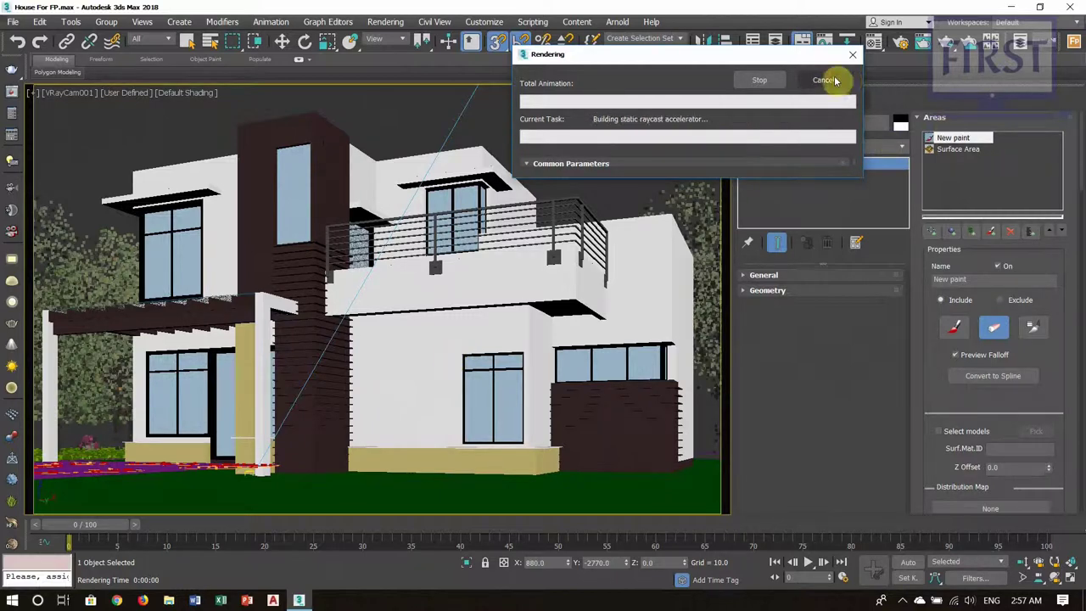
# - Cancel the test render and truck VRayCam001 to show the house's left side
pyautogui.click(835, 78)
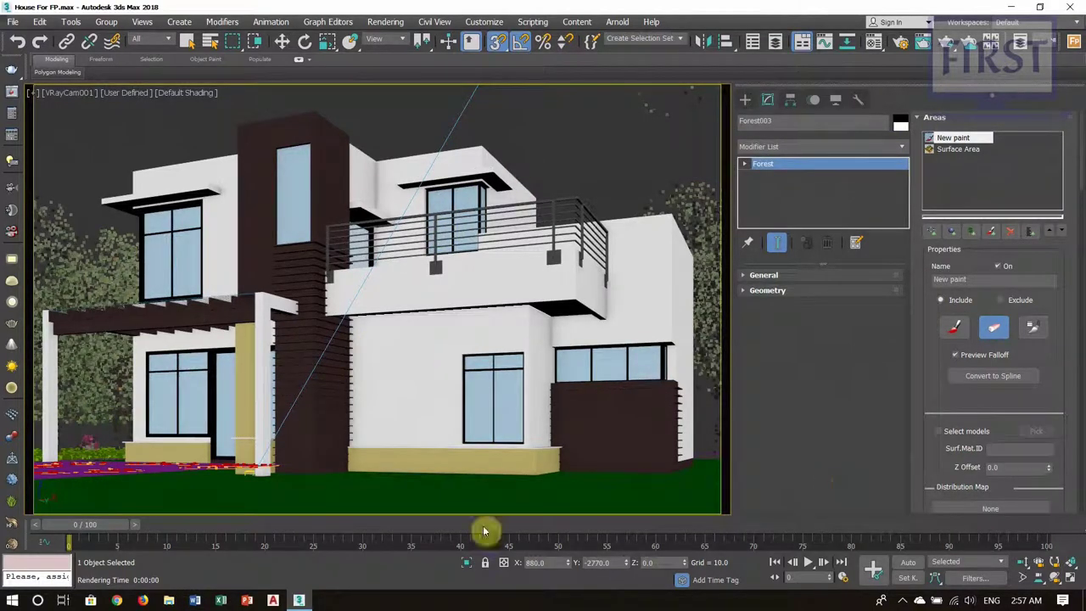
pyautogui.click(1038, 579)
pyautogui.moveTo(291, 405)
pyautogui.mouseDown()
pyautogui.moveTo(359, 436)
pyautogui.moveTo(347, 470)
pyautogui.moveTo(431, 432)
pyautogui.moveTo(417, 444)
pyautogui.mouseUp()
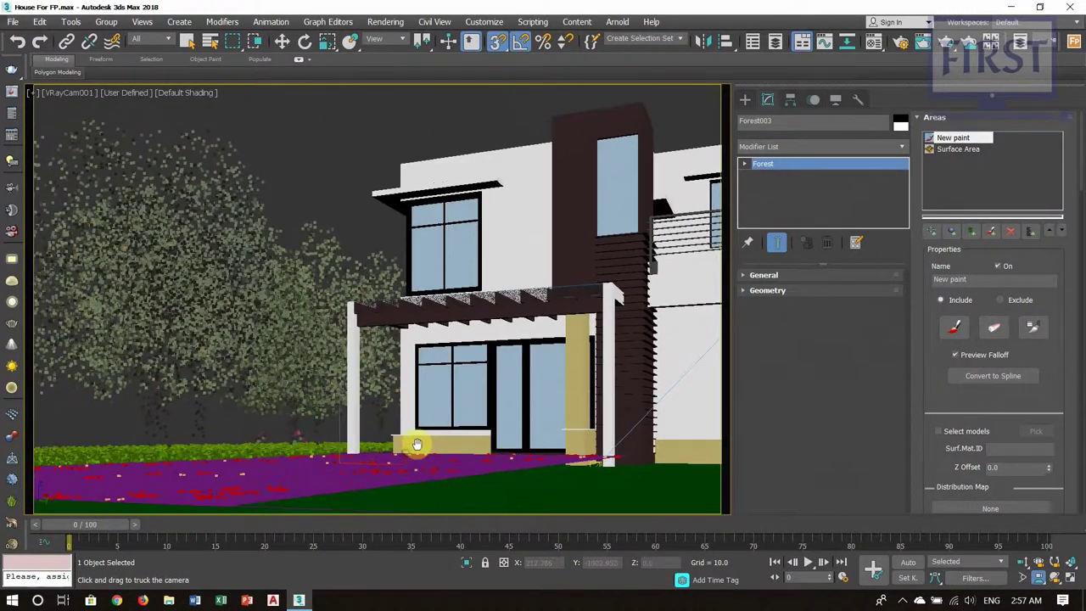
pyautogui.moveTo(611, 492)
pyautogui.mouseDown()
pyautogui.moveTo(497, 444)
pyautogui.moveTo(713, 510)
pyautogui.mouseUp()
# - Orbit the camera to turn the house toward the viewer, shift it up, and render
pyautogui.click(1046, 580)
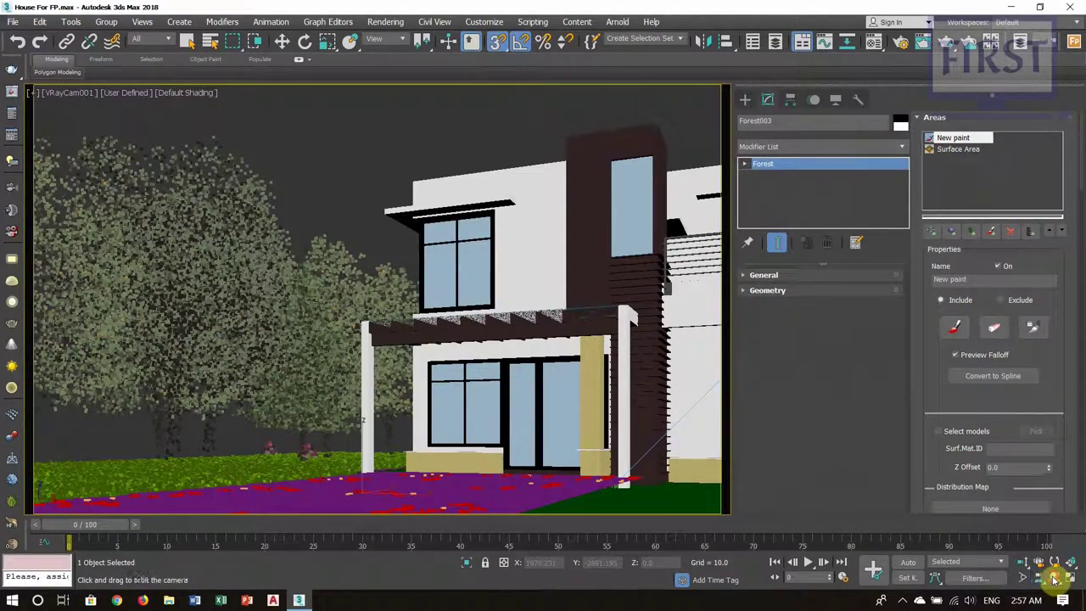
pyautogui.moveTo(564, 491); pyautogui.dragTo(560, 492)
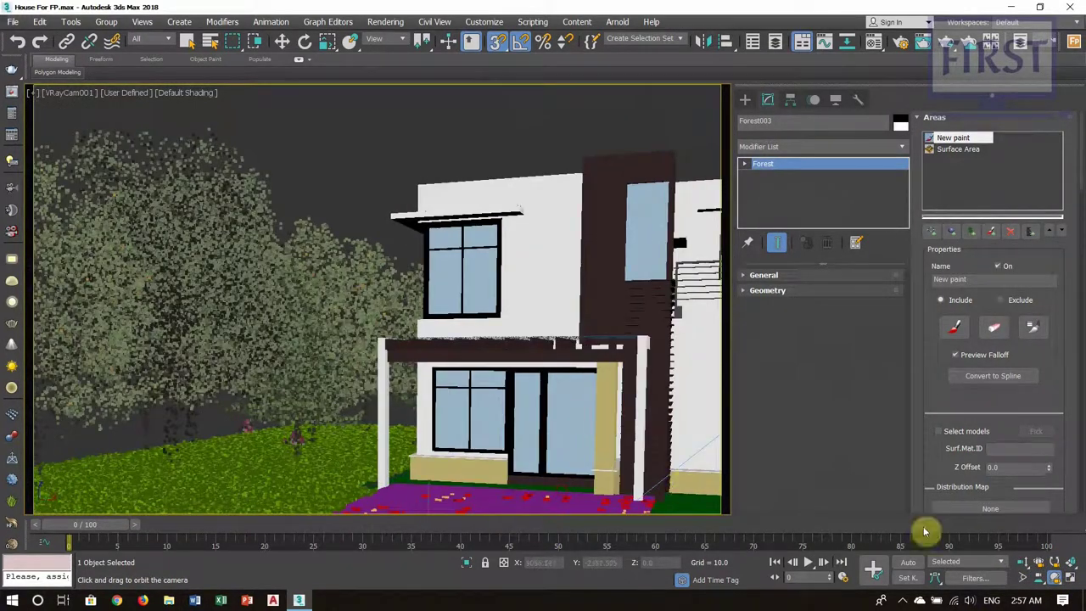
pyautogui.click(1050, 579)
pyautogui.moveTo(451, 396)
pyautogui.mouseDown()
pyautogui.moveTo(458, 371)
pyautogui.moveTo(449, 383)
pyautogui.mouseUp()
pyautogui.rightClick(411, 448)
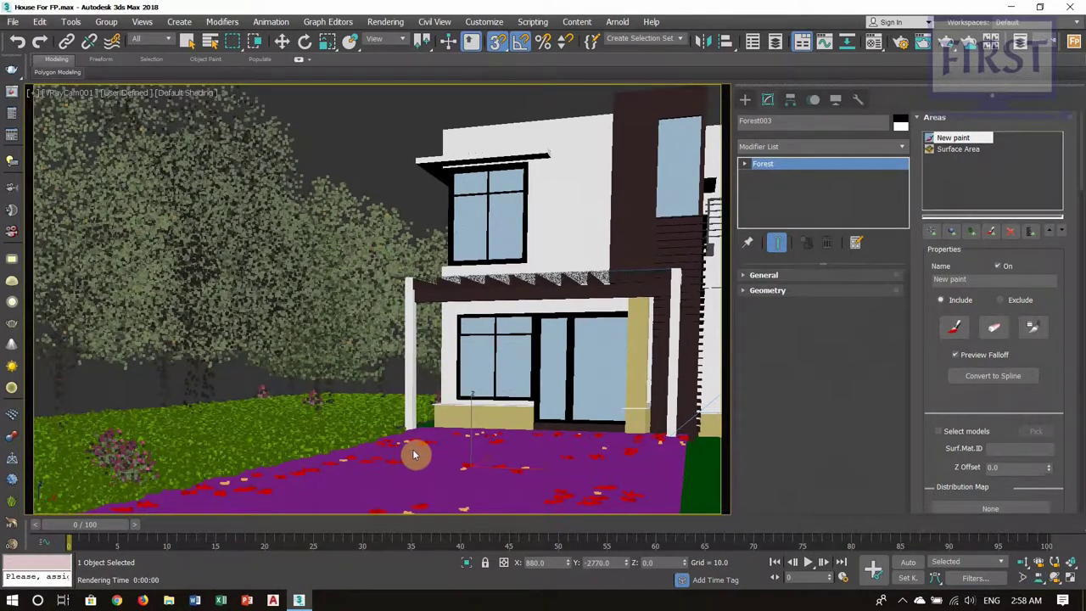
pyautogui.hotkey('shift', 'q')
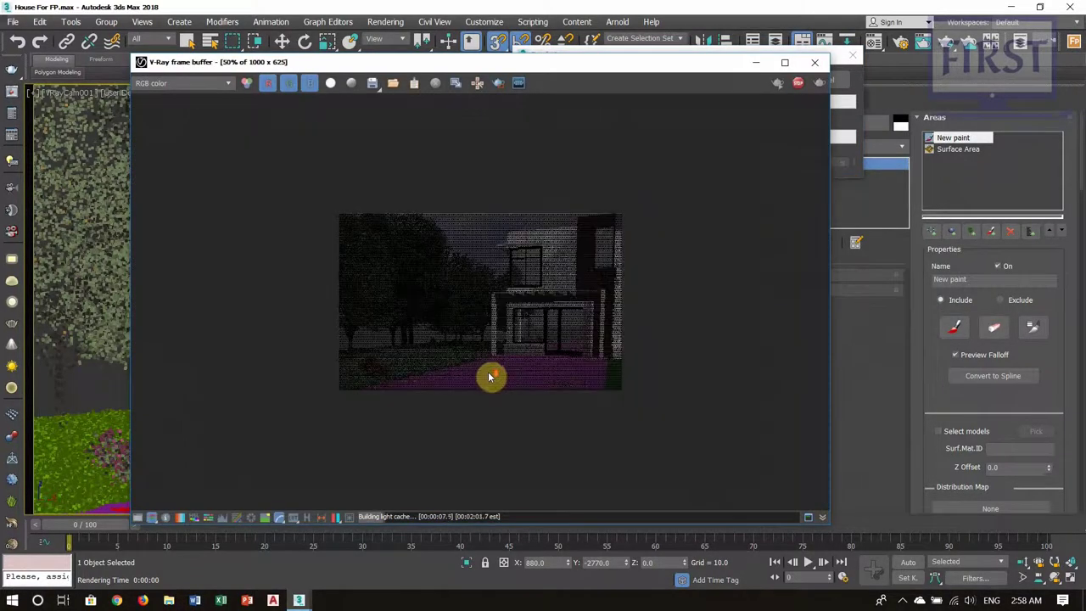
# - View the V-Ray frame buffer at 100%, stop the dark unfinished render, and close the window
pyautogui.doubleClick(513, 375)
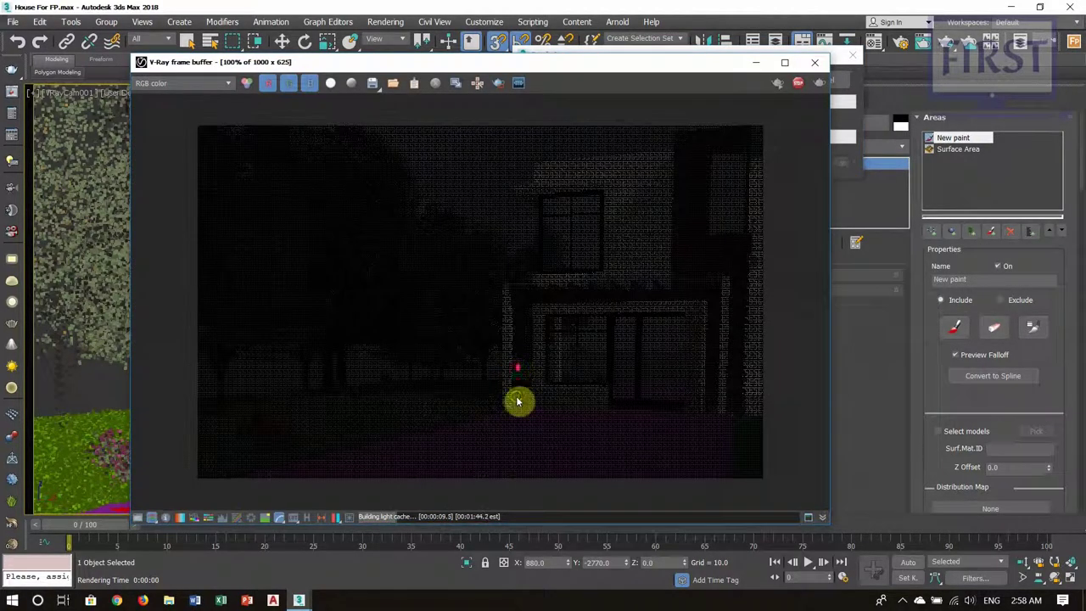
pyautogui.scroll(-1, 509, 392)
pyautogui.scroll(1, 502, 390)
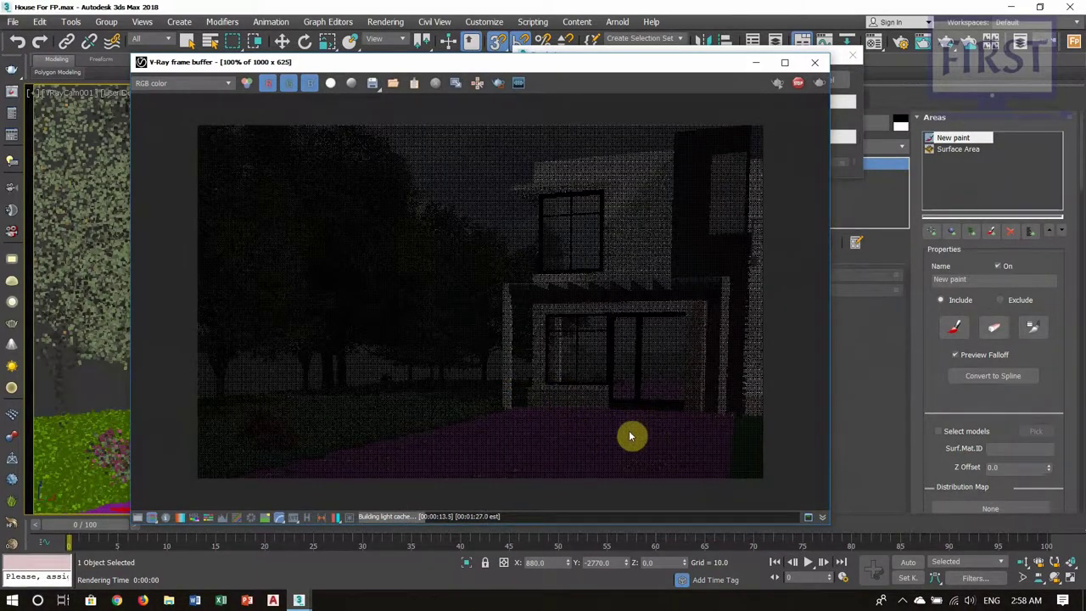
pyautogui.click(803, 85)
pyautogui.click(814, 62)
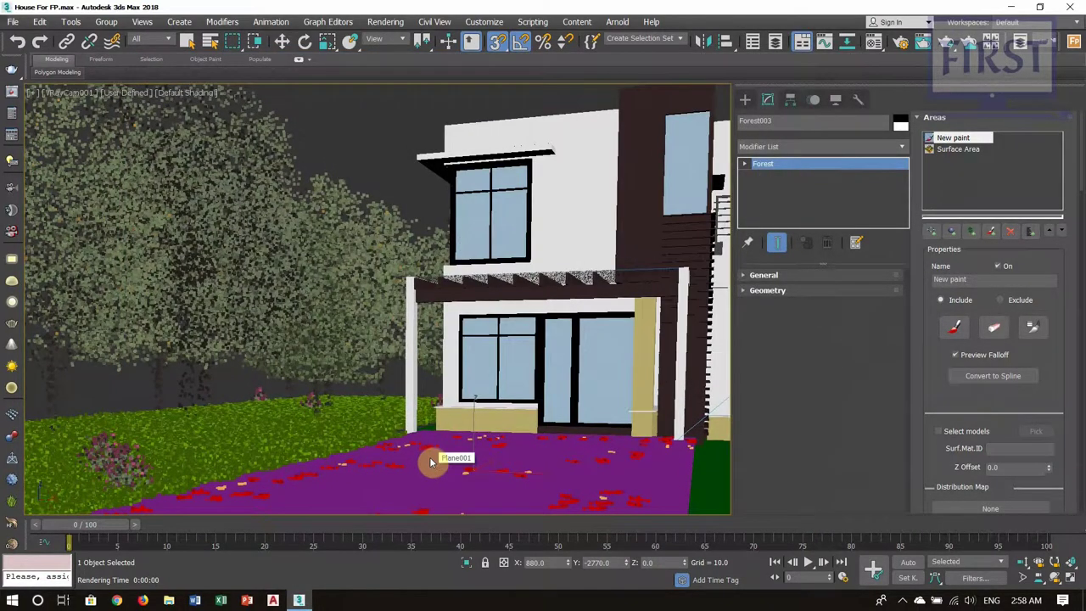
# - In Top view, deselect the leaf forest and select the ground plane Plane001
pyautogui.press('t')
pyautogui.scroll(5, 448, 483)
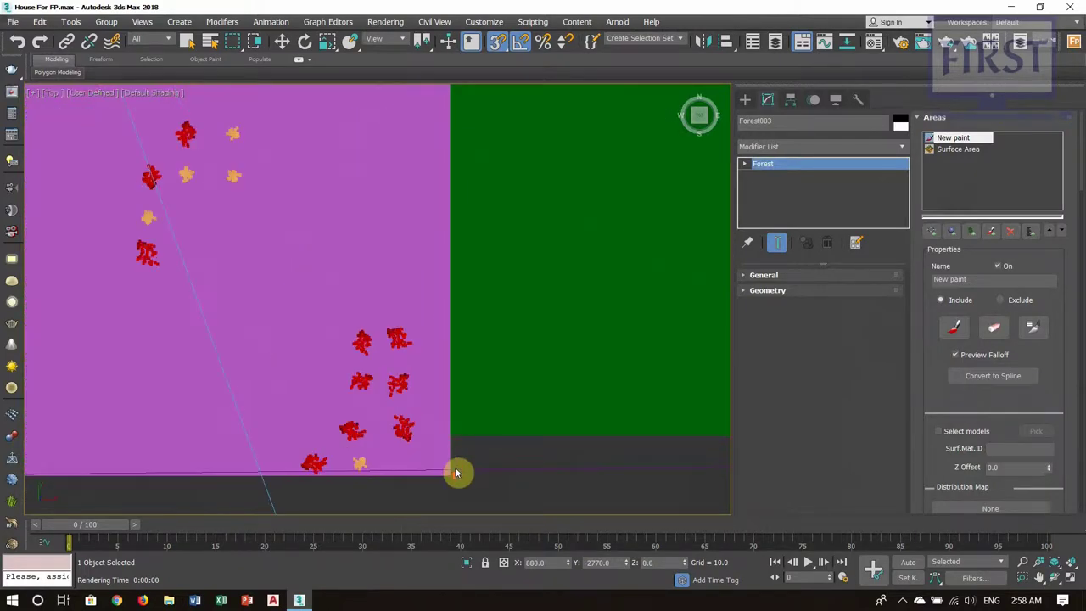
pyautogui.press('w')
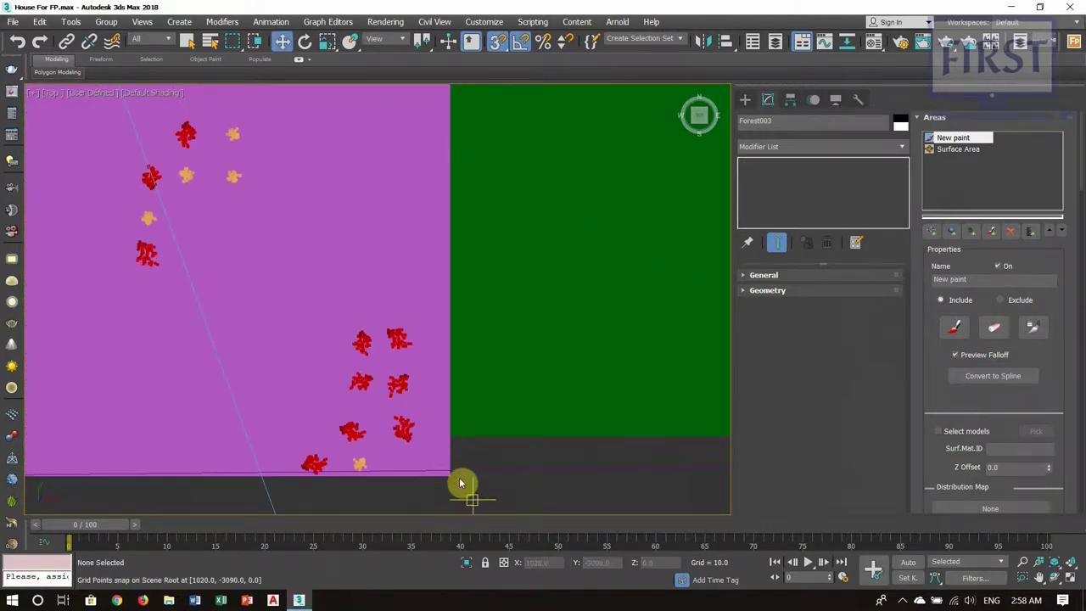
pyautogui.click(468, 494)
pyautogui.click(444, 475)
pyautogui.moveTo(444, 476)
pyautogui.mouseDown(button='middle')
pyautogui.moveTo(505, 473)
pyautogui.moveTo(483, 453)
pyautogui.mouseUp(button='middle')
# - Assign the orange Material #11 to Plane001 and return to the VRayCam001 view
pyautogui.press('m')
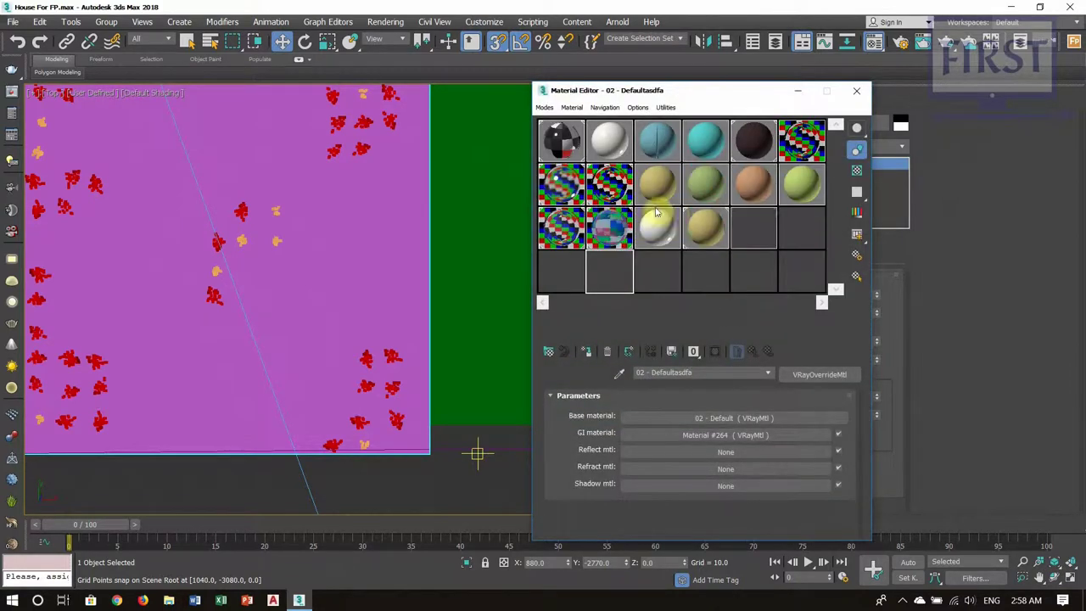
pyautogui.click(757, 186)
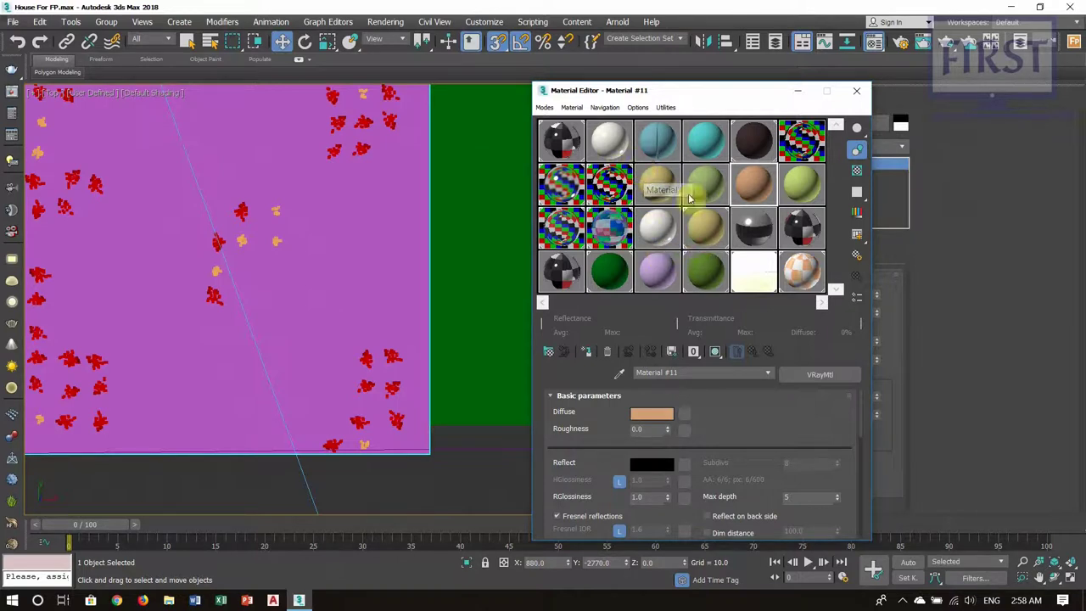
pyautogui.click(586, 351)
pyautogui.click(864, 101)
pyautogui.scroll(-2, 565, 403)
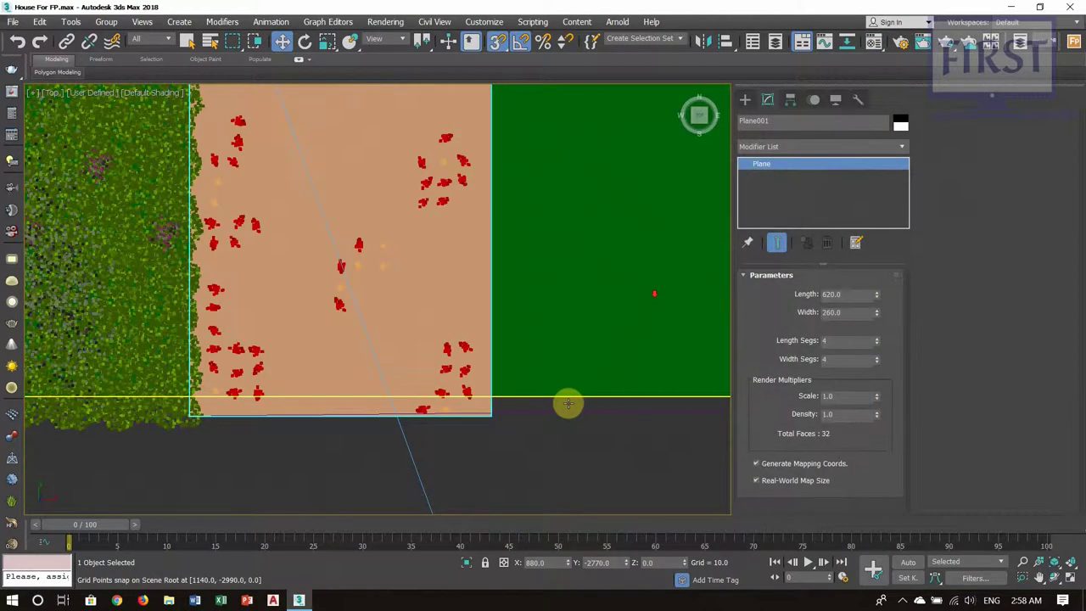
pyautogui.scroll(-3, 594, 382)
pyautogui.click(600, 376)
pyautogui.press('c')
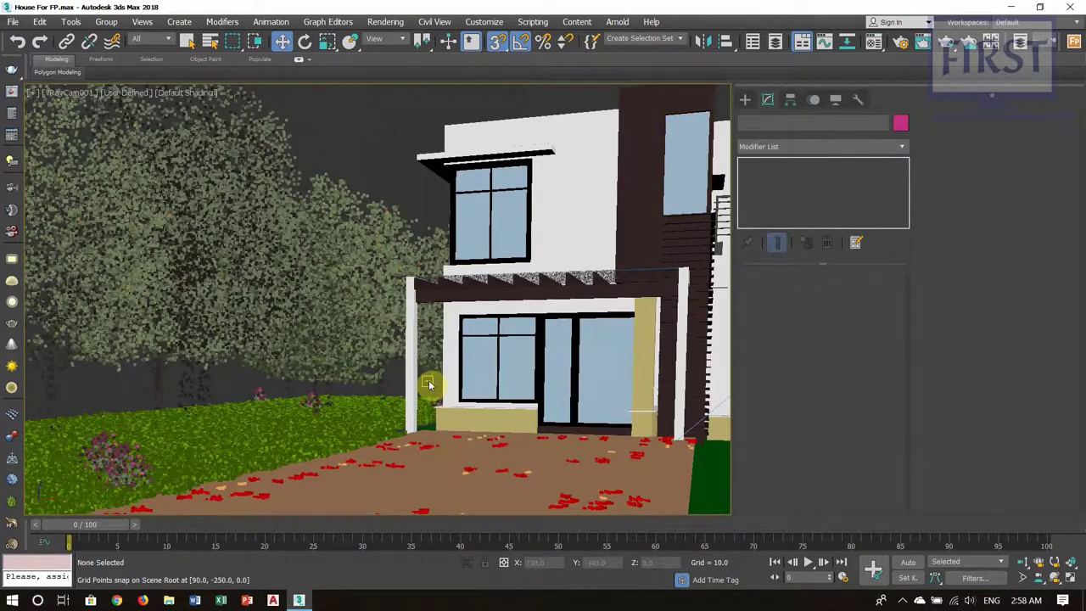
# - Render VRayCam001 in V-Ray and zoom the frame buffer to inspect the leaf-strewn ground
pyautogui.hotkey('shift', 'q')
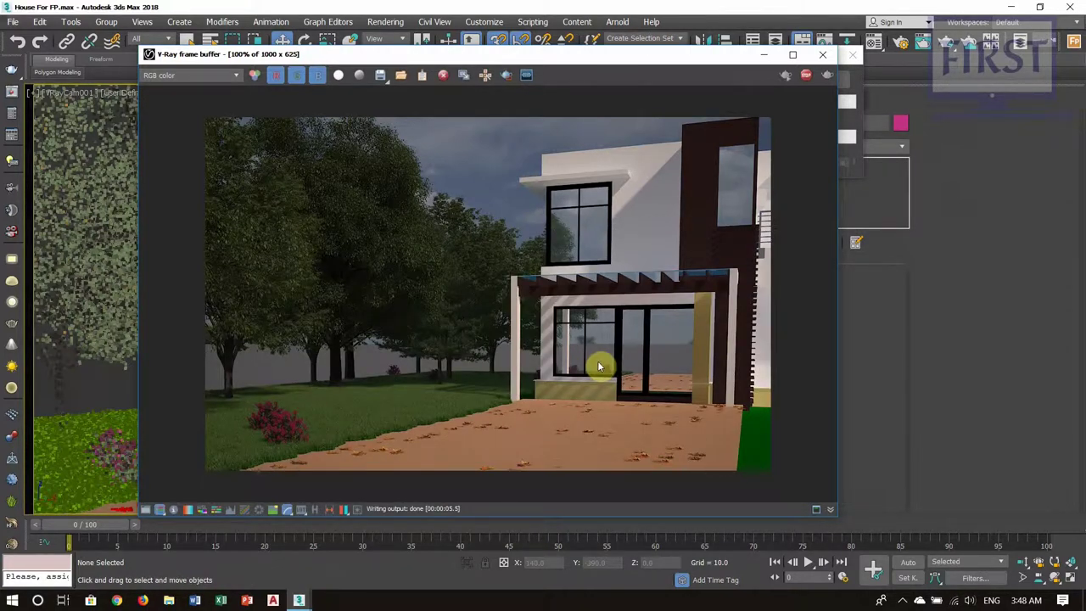
pyautogui.press('XF86AudioLowerVolume')
pyautogui.scroll(-3, 516, 366)
pyautogui.scroll(3, 510, 360)
pyautogui.scroll(2, 578, 359)
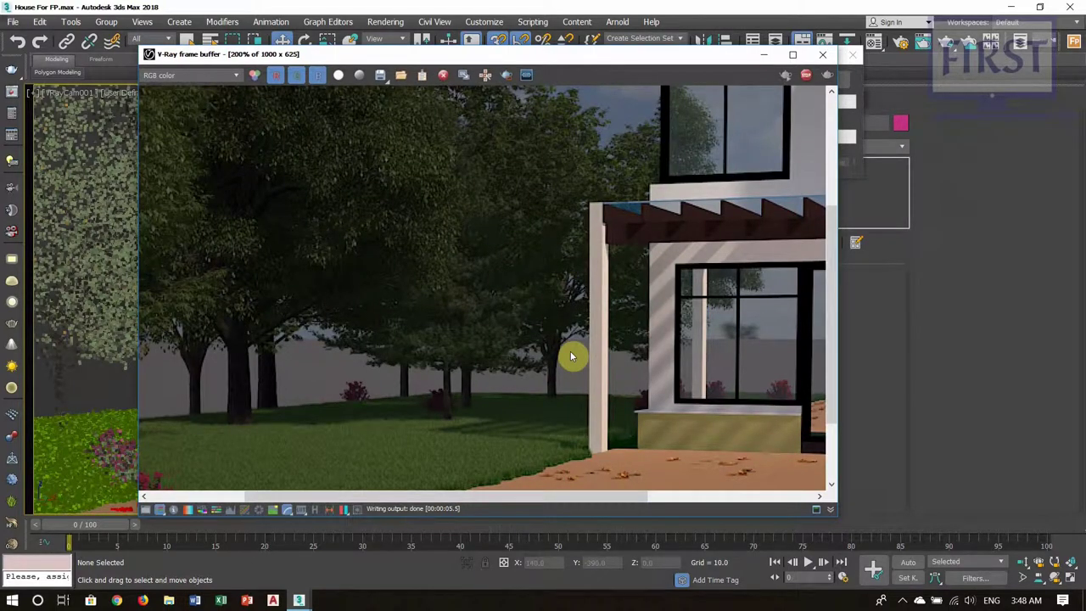
pyautogui.scroll(-2, 571, 352)
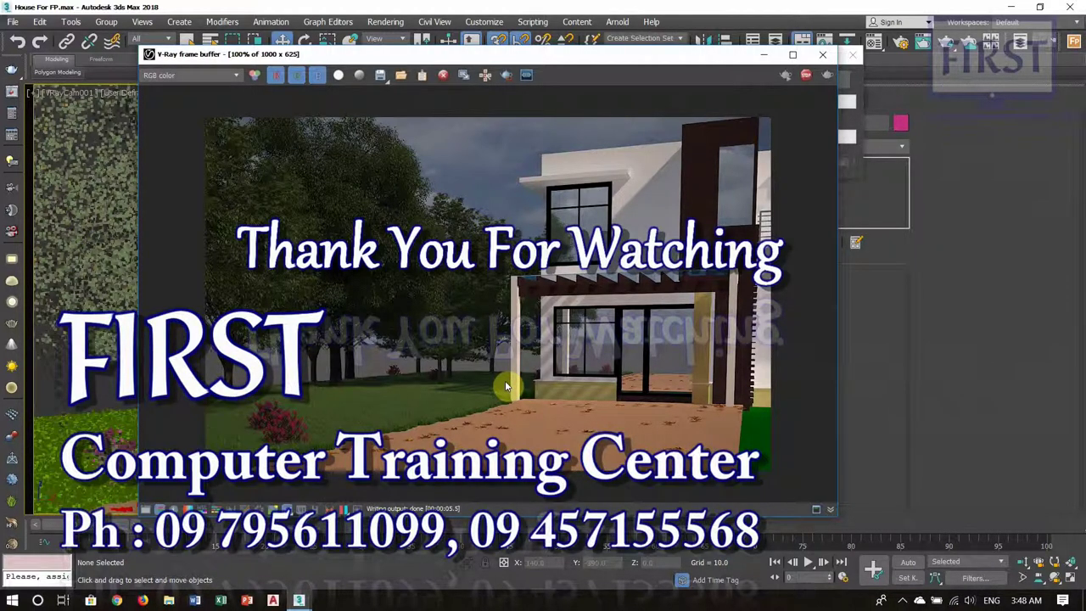
pyautogui.scroll(2, 505, 382)
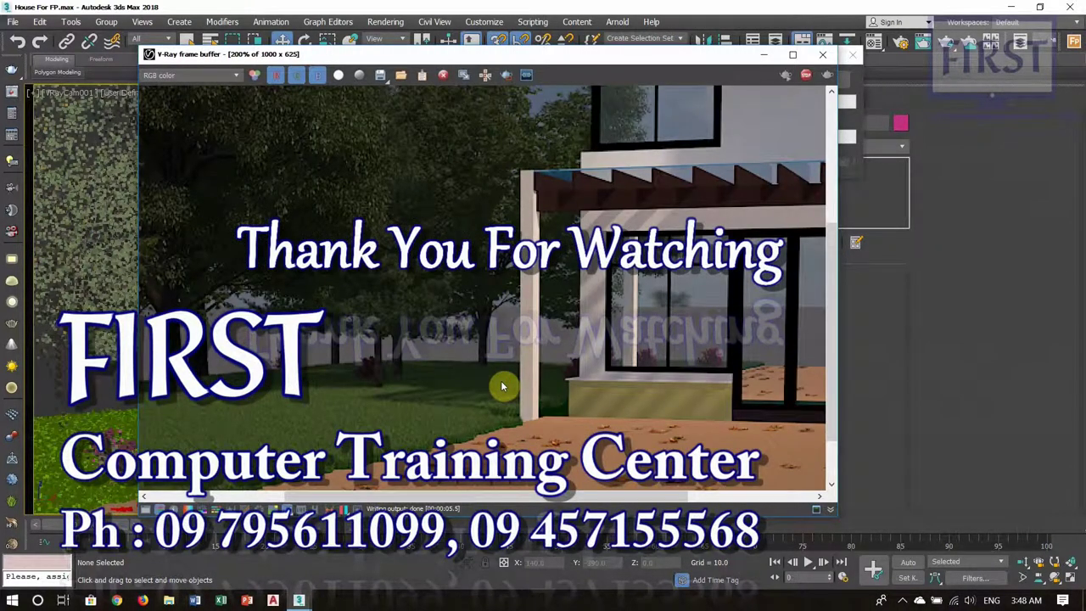
pyautogui.scroll(-2, 501, 386)
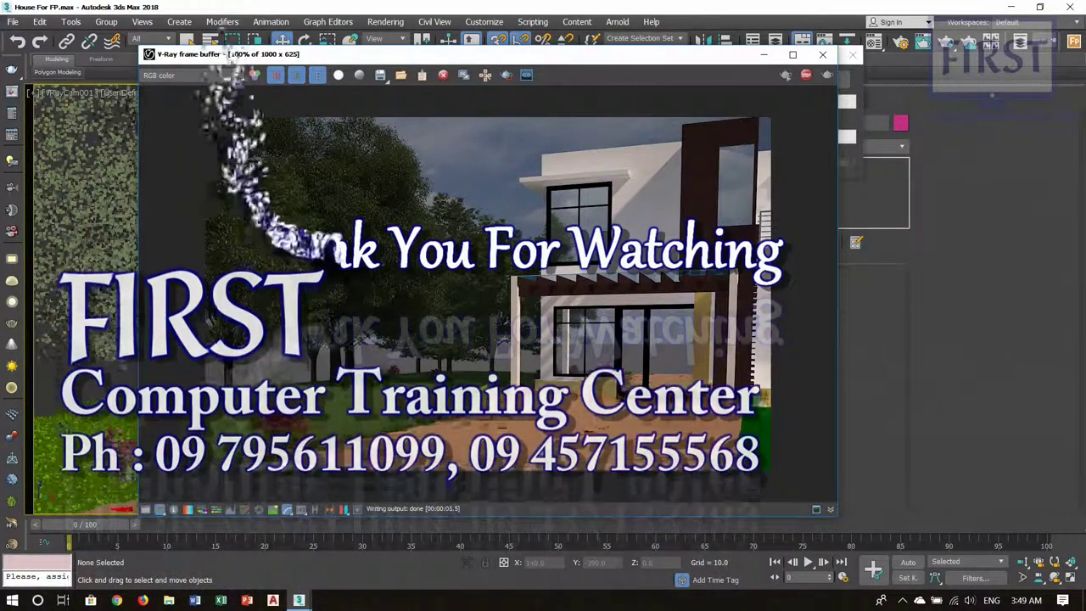
pyautogui.scroll(2, 514, 392)
pyautogui.scroll(-2, 514, 392)
pyautogui.scroll(2, 560, 399)
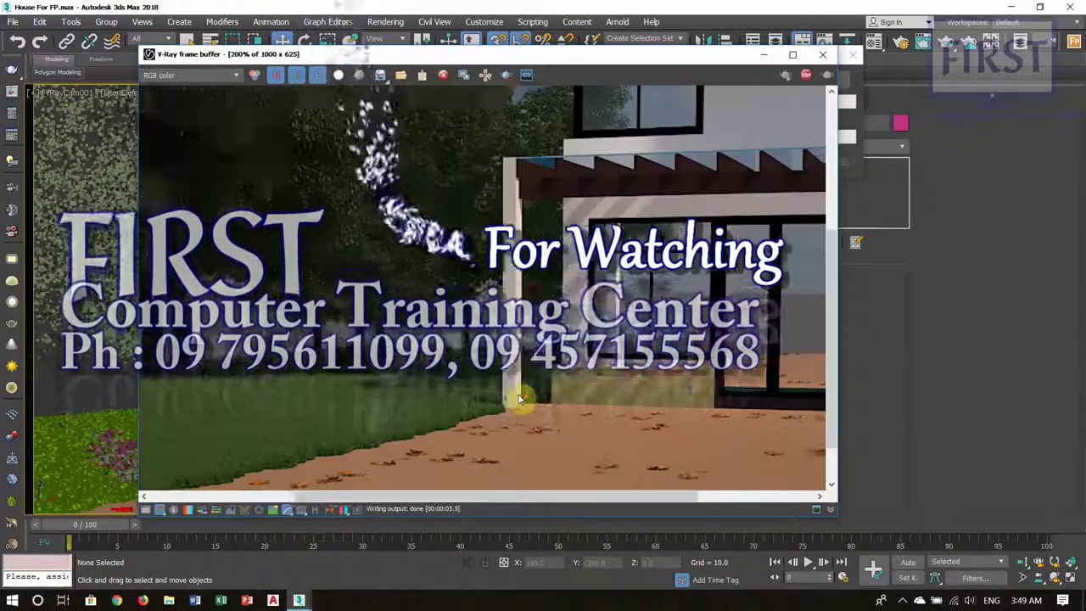
pyautogui.scroll(-2, 560, 399)
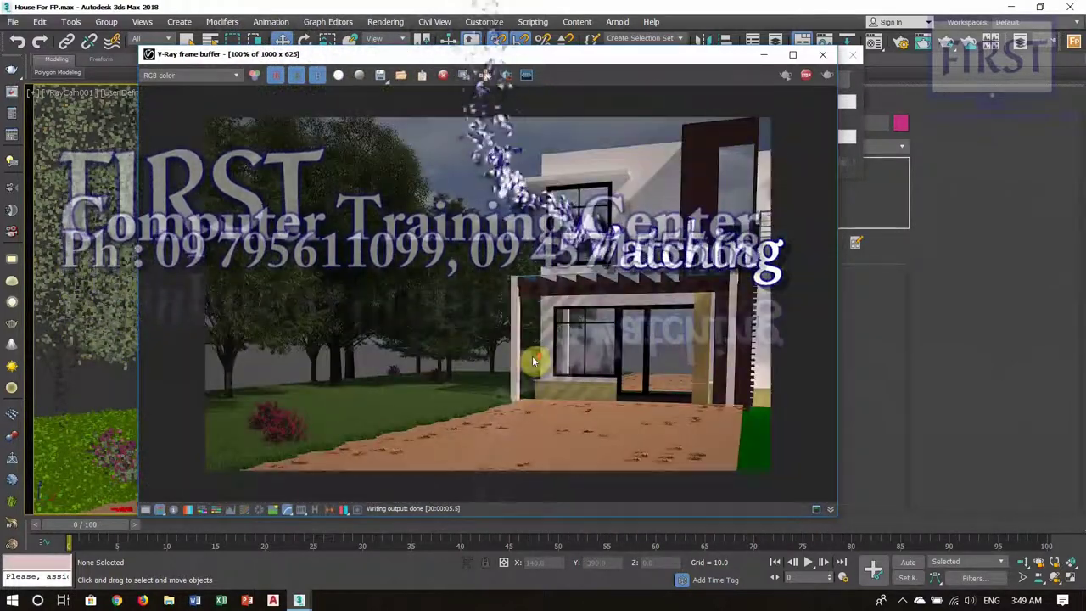
pyautogui.scroll(2, 536, 346)
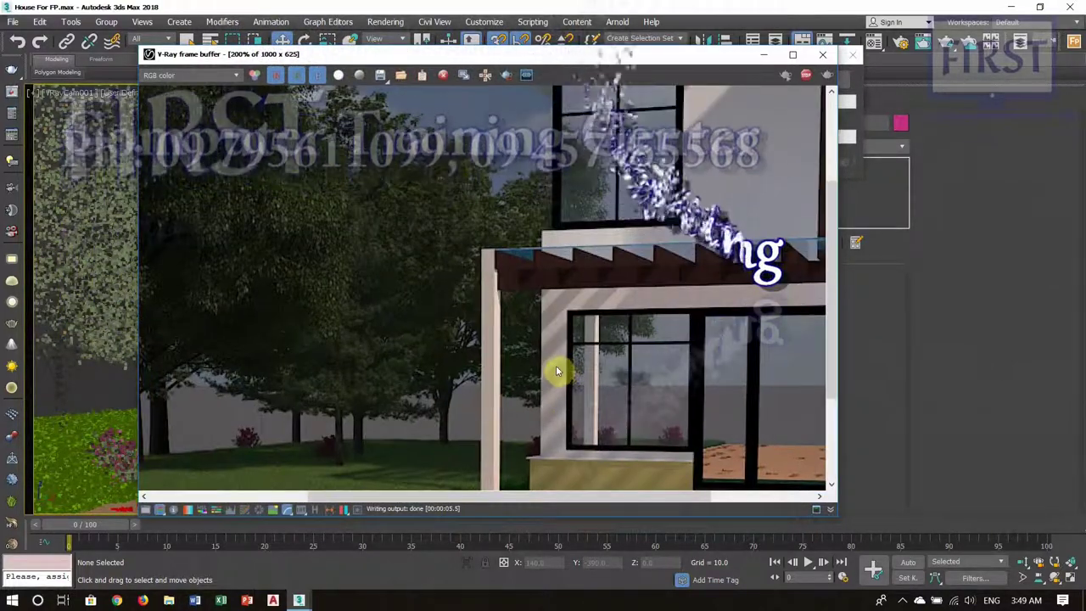